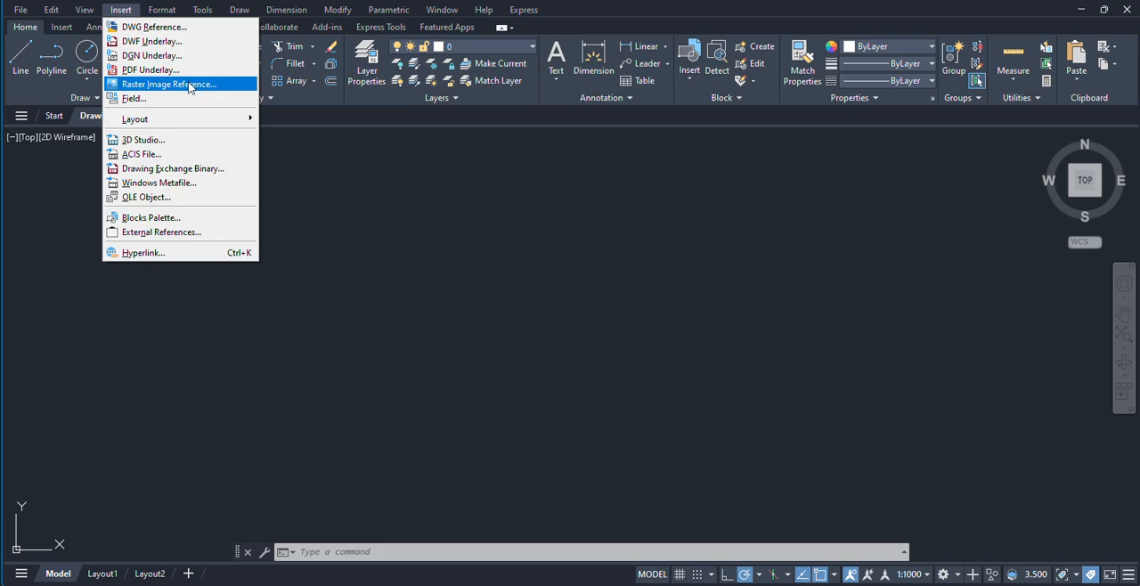
Step: Start attaching a raster image reference from the Desktop folder
{"action": "left_click", "coordinate": [341, 205]}
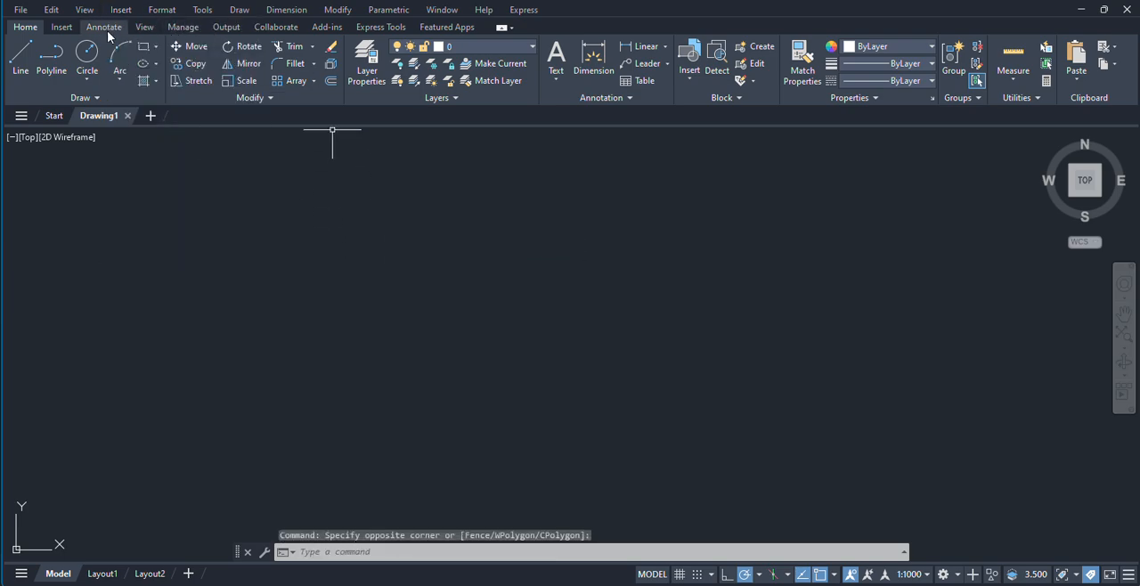
{"action": "left_click", "coordinate": [61, 28]}
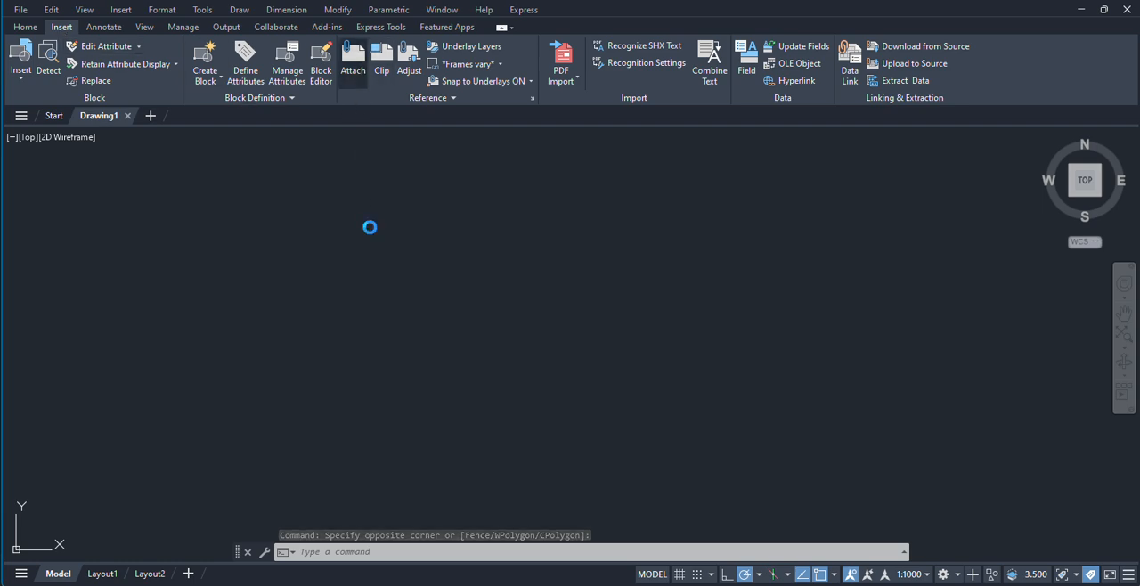
{"action": "left_click", "coordinate": [389, 260]}
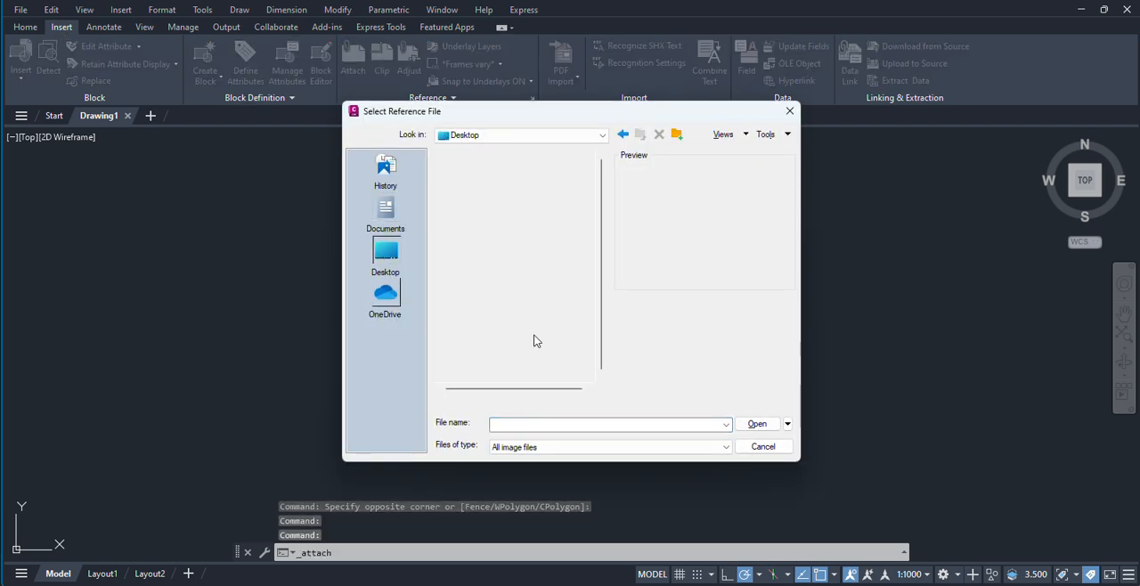
{"action": "scroll", "coordinate": [515, 259], "scroll_direction": "down", "scroll_amount": 2}
{"action": "scroll", "coordinate": [513, 260], "scroll_direction": "down", "scroll_amount": 1}
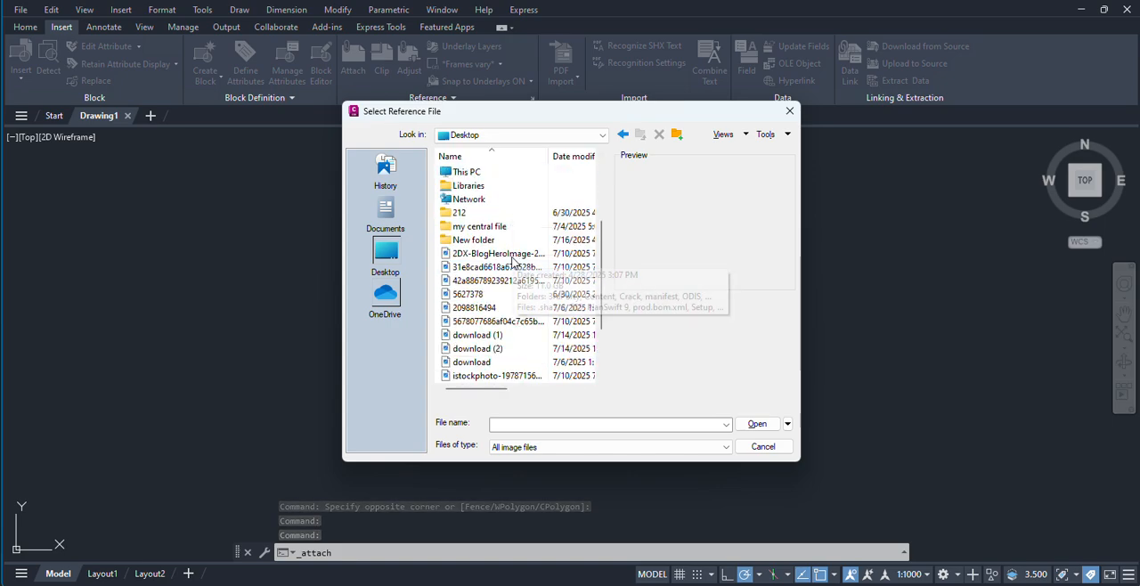
Step: Preview the image files in the Desktop folder to find the bracket drawing with Section A-A
{"action": "left_click", "coordinate": [487, 254]}
{"action": "left_click", "coordinate": [491, 267]}
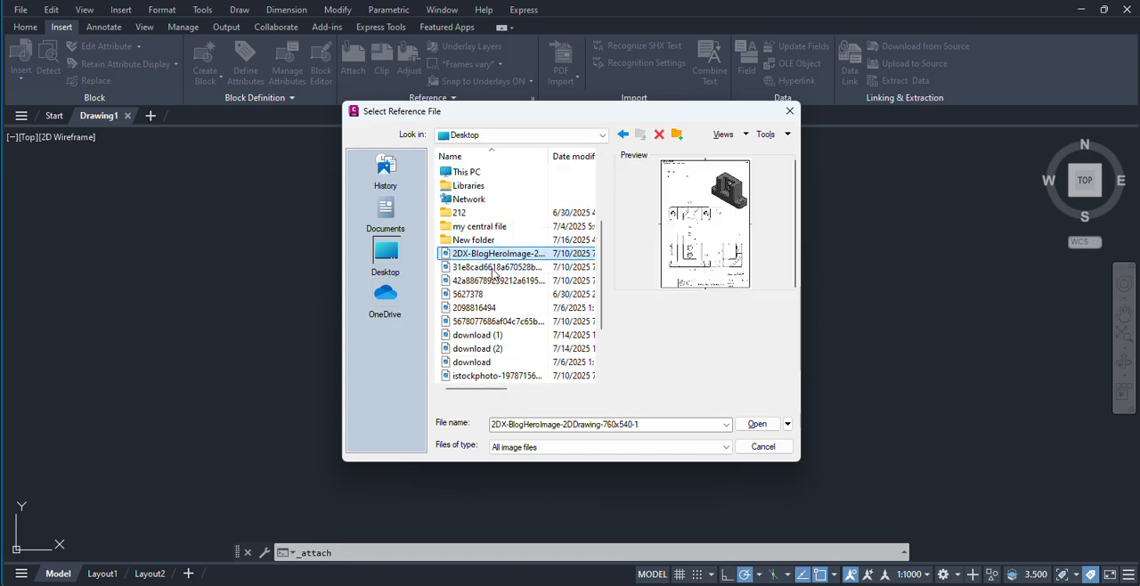
{"action": "left_click", "coordinate": [496, 281]}
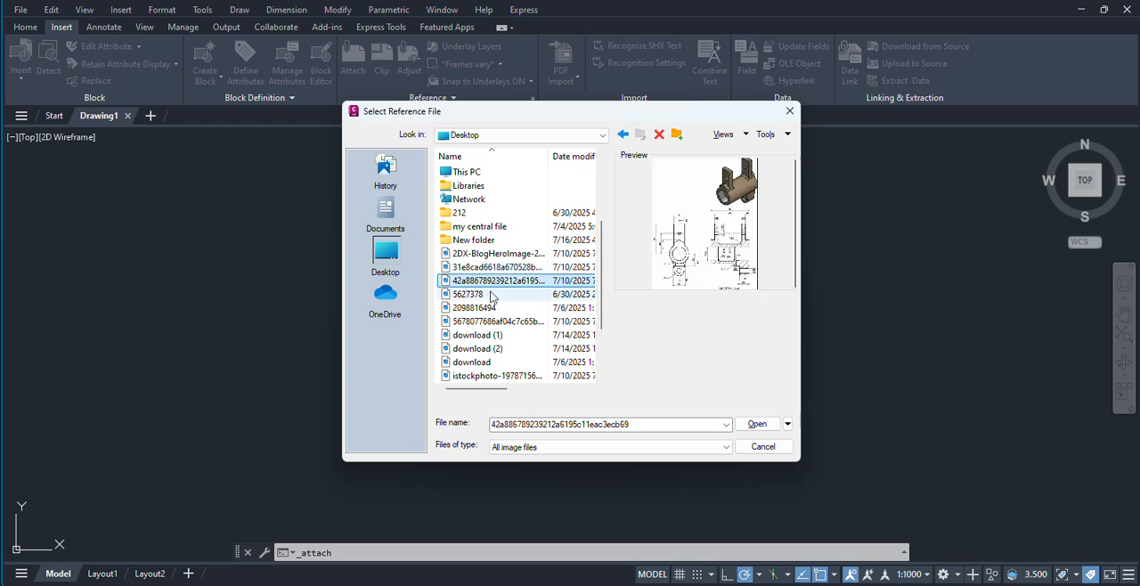
{"action": "left_click", "coordinate": [491, 296]}
{"action": "left_click", "coordinate": [489, 308]}
{"action": "left_click", "coordinate": [488, 321]}
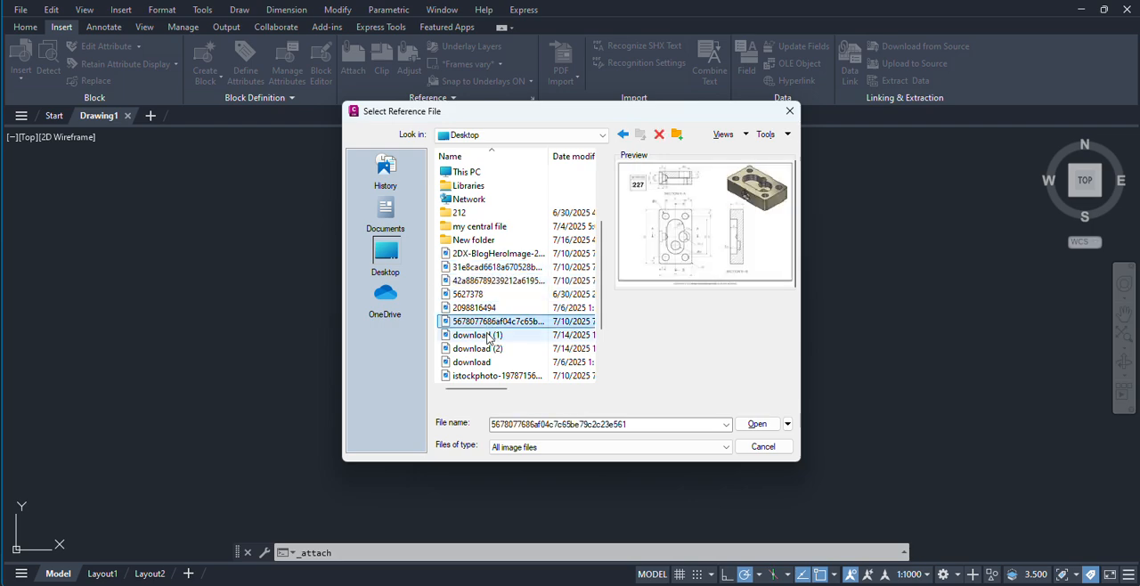
{"action": "left_click", "coordinate": [488, 336]}
{"action": "left_click", "coordinate": [488, 349]}
{"action": "left_click", "coordinate": [482, 363]}
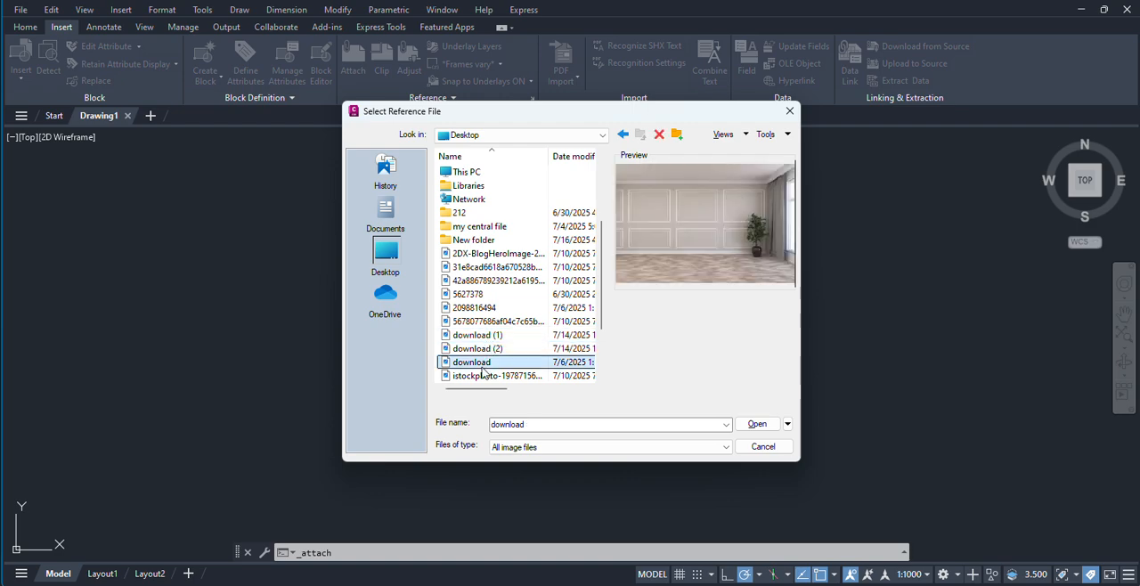
{"action": "scroll", "coordinate": [482, 374], "scroll_direction": "down", "scroll_amount": 2}
{"action": "left_click", "coordinate": [489, 295]}
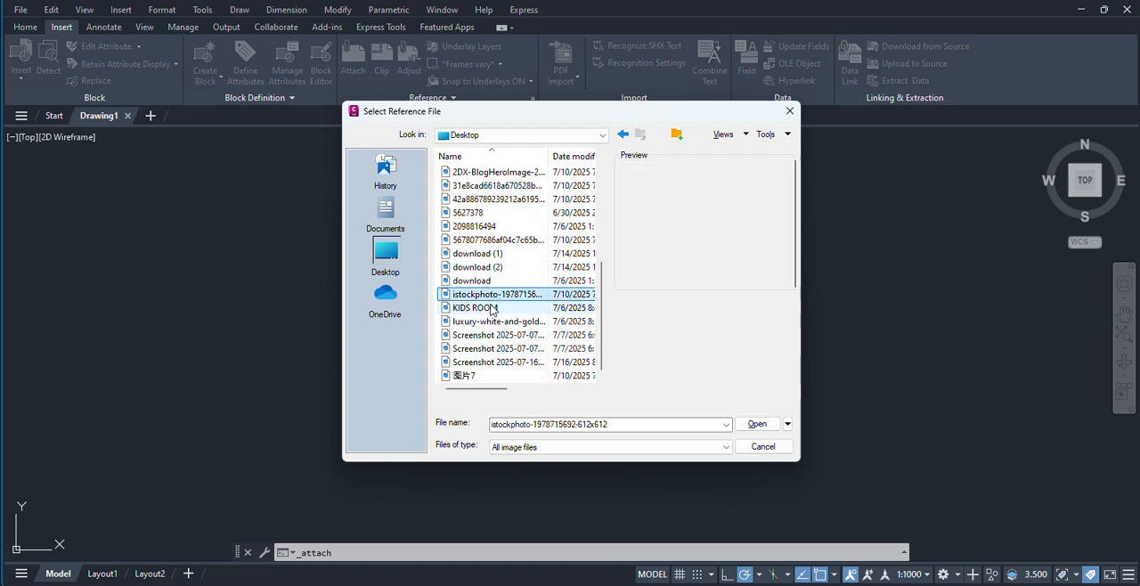
{"action": "left_click", "coordinate": [491, 309]}
{"action": "left_click", "coordinate": [490, 322]}
{"action": "left_click", "coordinate": [493, 335]}
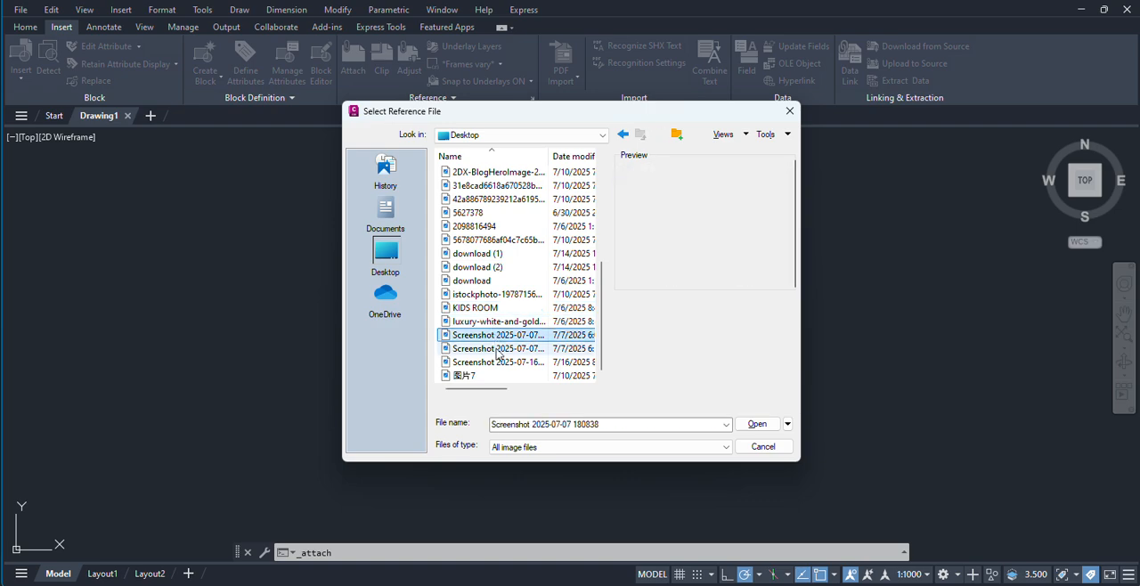
{"action": "left_click", "coordinate": [496, 349]}
{"action": "key", "text": "Down"}
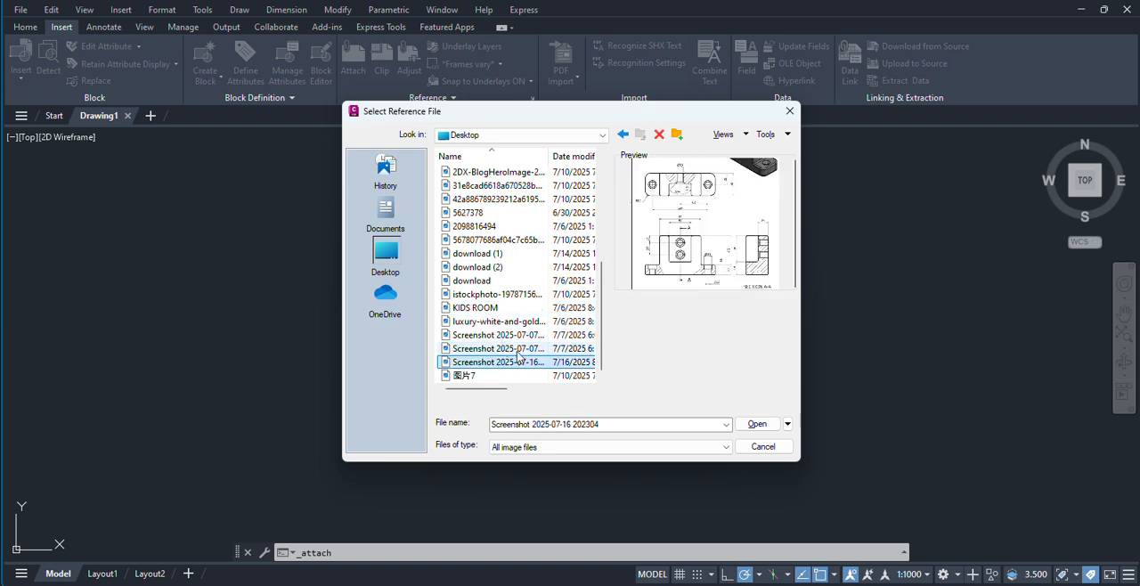
{"action": "left_click", "coordinate": [756, 426]}
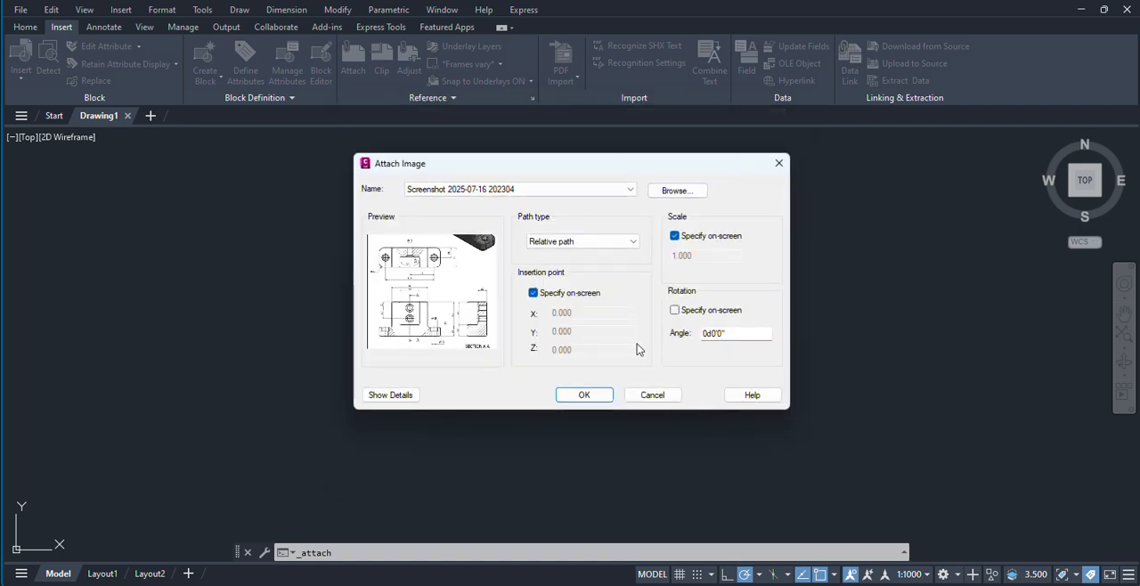
{"action": "left_click", "coordinate": [581, 397]}
{"action": "left_click", "coordinate": [208, 345]}
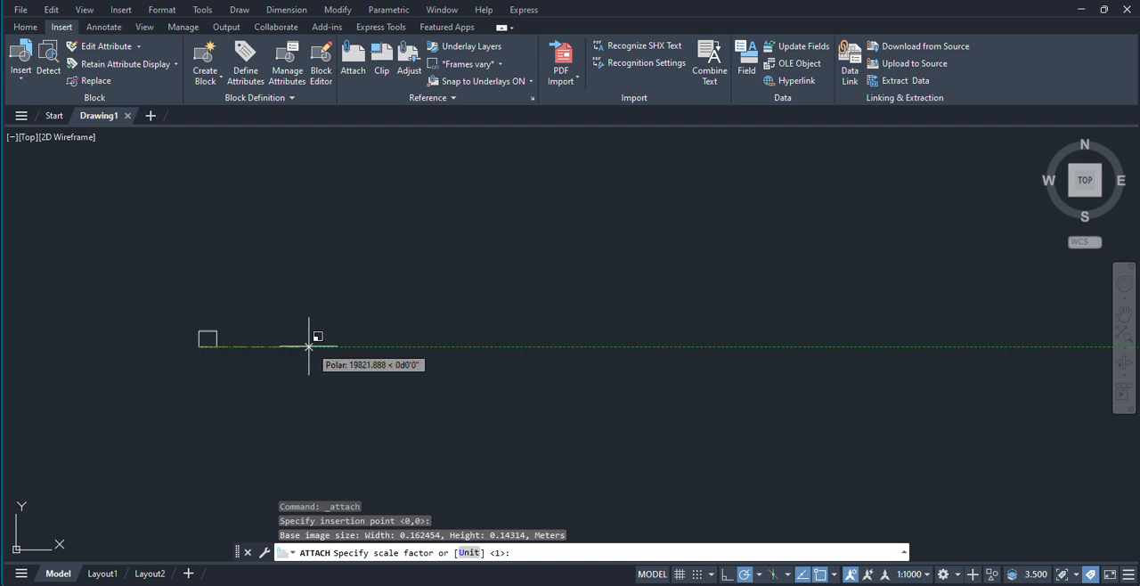
{"action": "left_click", "coordinate": [814, 345]}
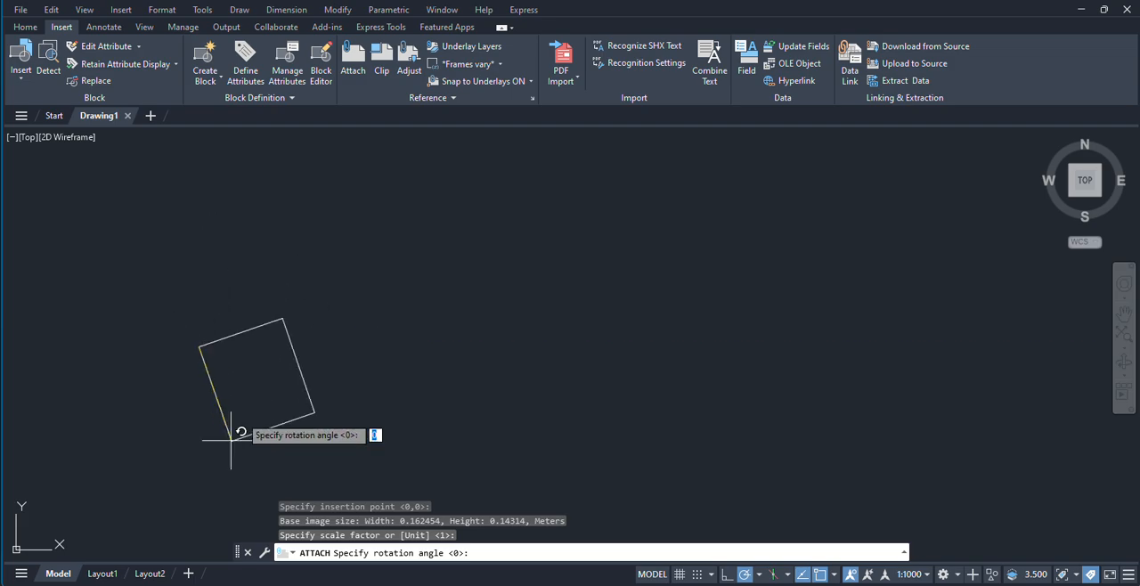
{"action": "left_click", "coordinate": [312, 344]}
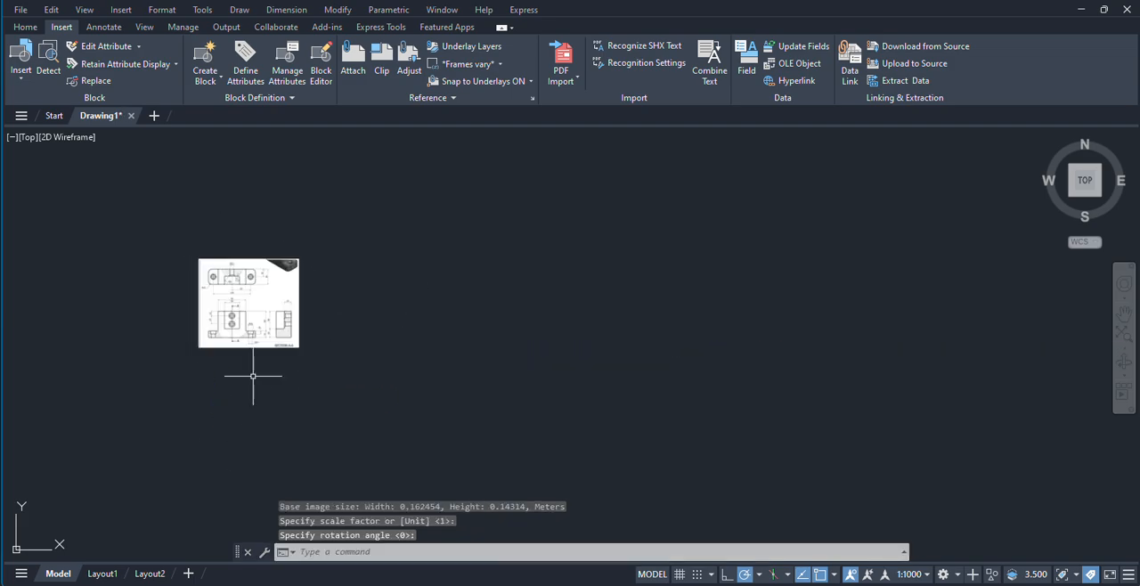
Step: Trace a rough, open rectangular outline with lines over the bracket's top view in the attached image
{"action": "scroll", "coordinate": [218, 311], "scroll_direction": "up", "scroll_amount": 6}
{"action": "middle_click_drag", "start_coordinate": [258, 287], "coordinate": [226, 323]}
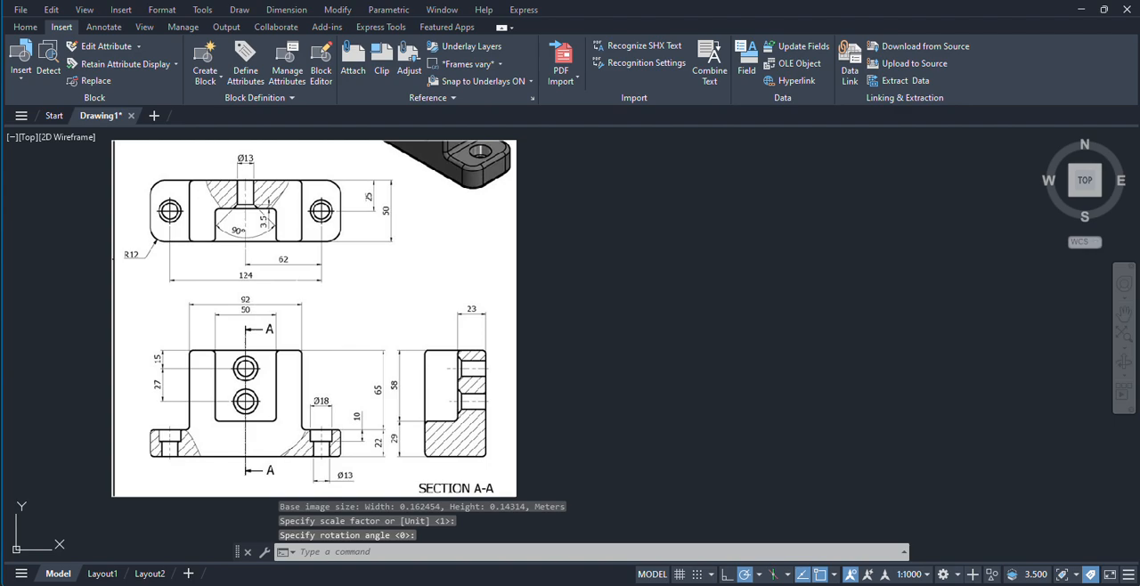
{"action": "scroll", "coordinate": [300, 298], "scroll_direction": "down", "scroll_amount": 2}
{"action": "middle_click_drag", "start_coordinate": [437, 288], "coordinate": [381, 289]}
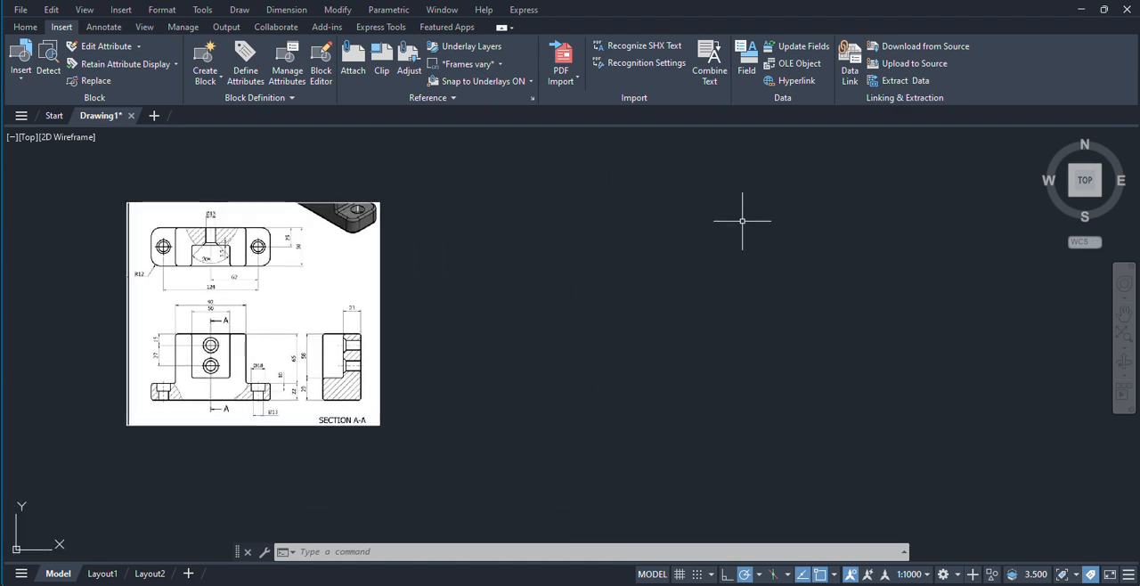
{"action": "scroll", "coordinate": [234, 199], "scroll_direction": "up", "scroll_amount": 4}
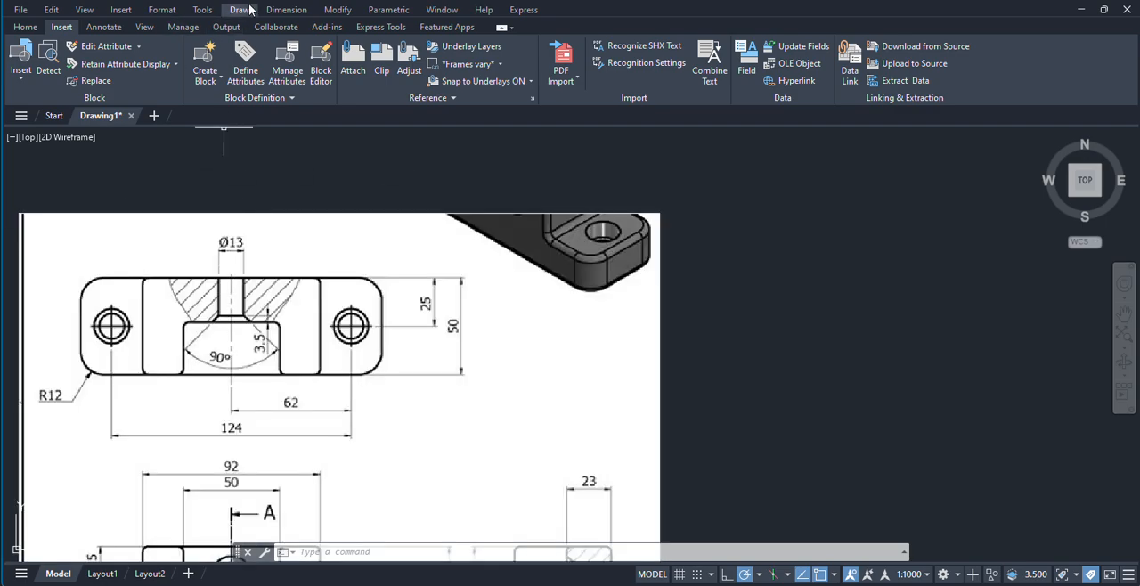
{"action": "left_click", "coordinate": [250, 9]}
{"action": "left_click", "coordinate": [250, 42]}
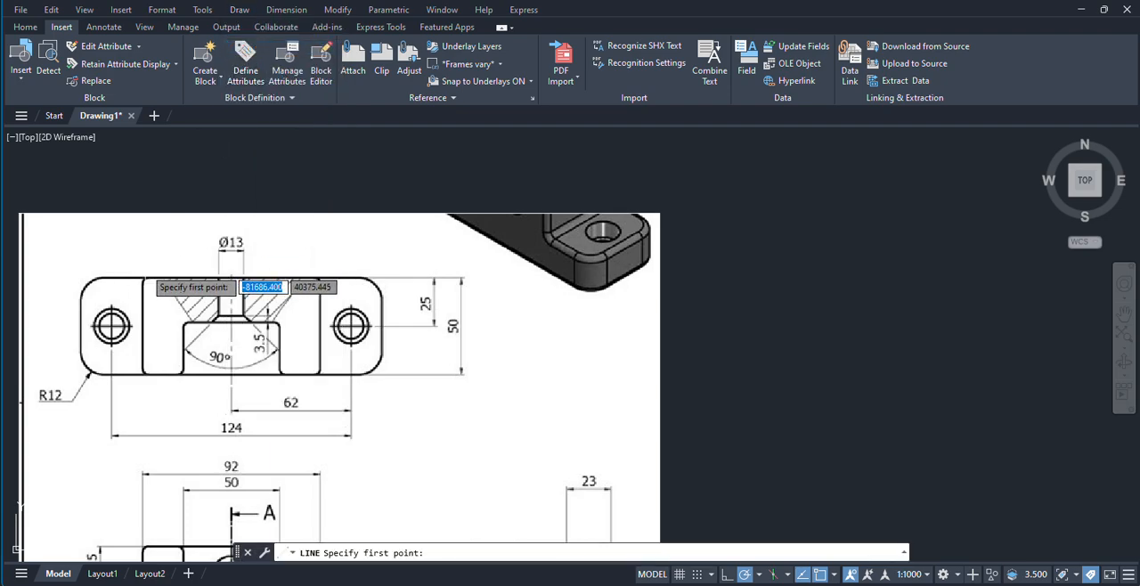
{"action": "left_click", "coordinate": [145, 267]}
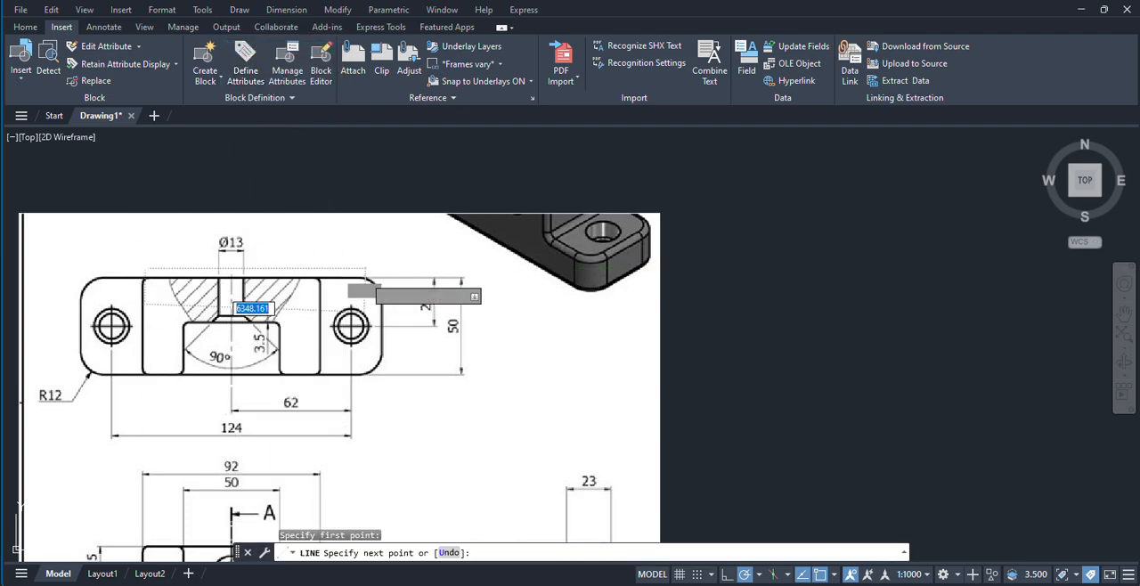
{"action": "left_click", "coordinate": [364, 267]}
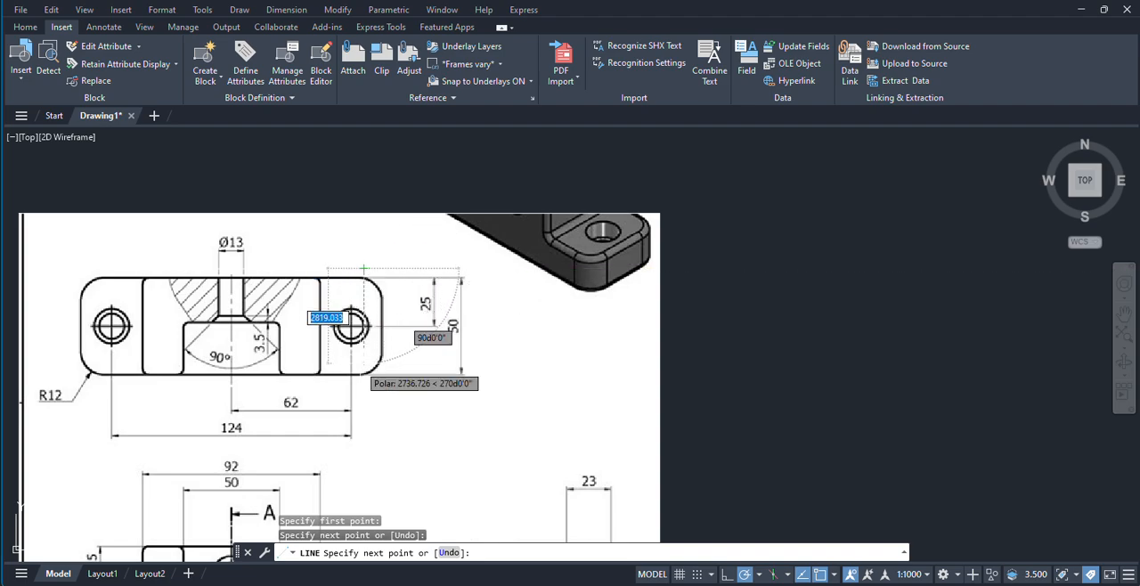
{"action": "left_click", "coordinate": [364, 375]}
{"action": "left_click", "coordinate": [118, 375]}
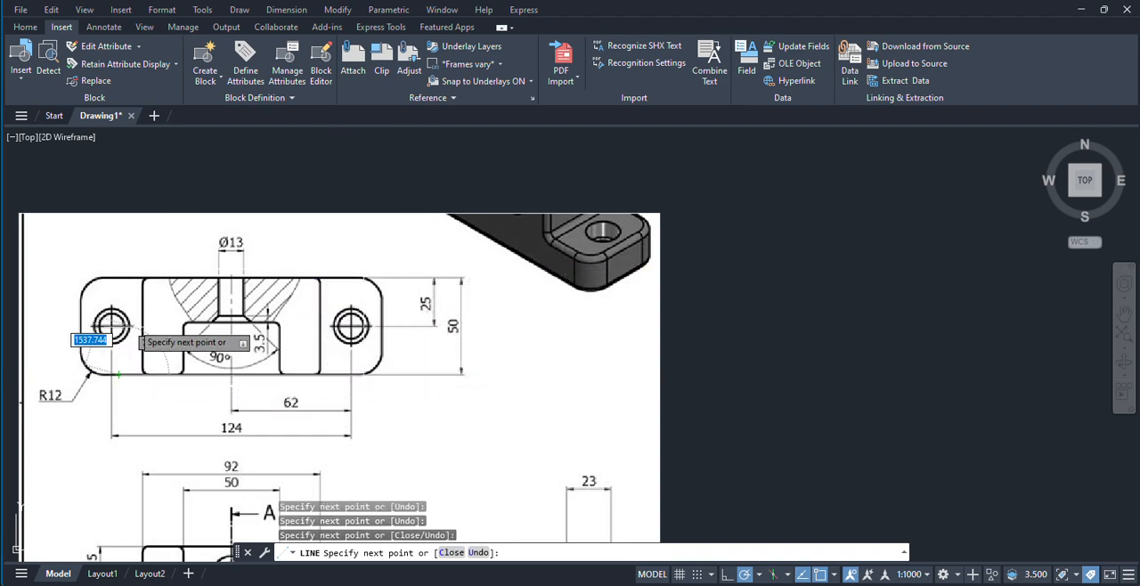
{"action": "right_click", "coordinate": [147, 265]}
{"action": "left_click", "coordinate": [173, 272]}
{"action": "right_click", "coordinate": [298, 172]}
{"action": "left_click", "coordinate": [325, 186]}
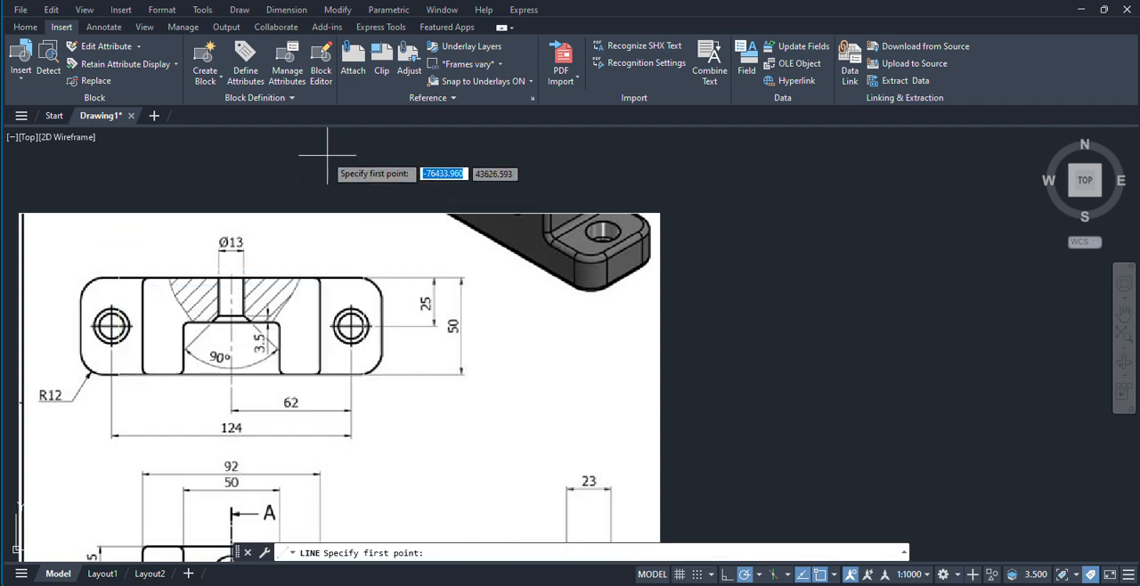
{"action": "right_click", "coordinate": [328, 156]}
{"action": "right_click", "coordinate": [254, 182]}
{"action": "left_click", "coordinate": [297, 205]}
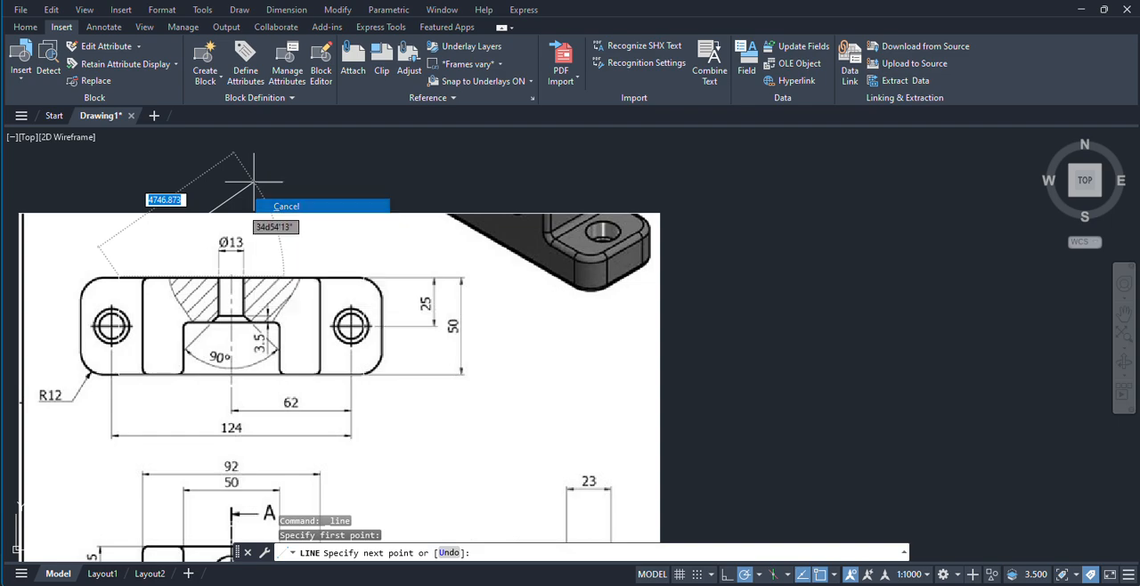
Step: Move the attached image to the left by its lower-right corner, clear of the traced outline
{"action": "left_click", "coordinate": [541, 212]}
{"action": "scroll", "coordinate": [544, 212], "scroll_direction": "down", "scroll_amount": 6}
{"action": "left_click", "coordinate": [574, 215]}
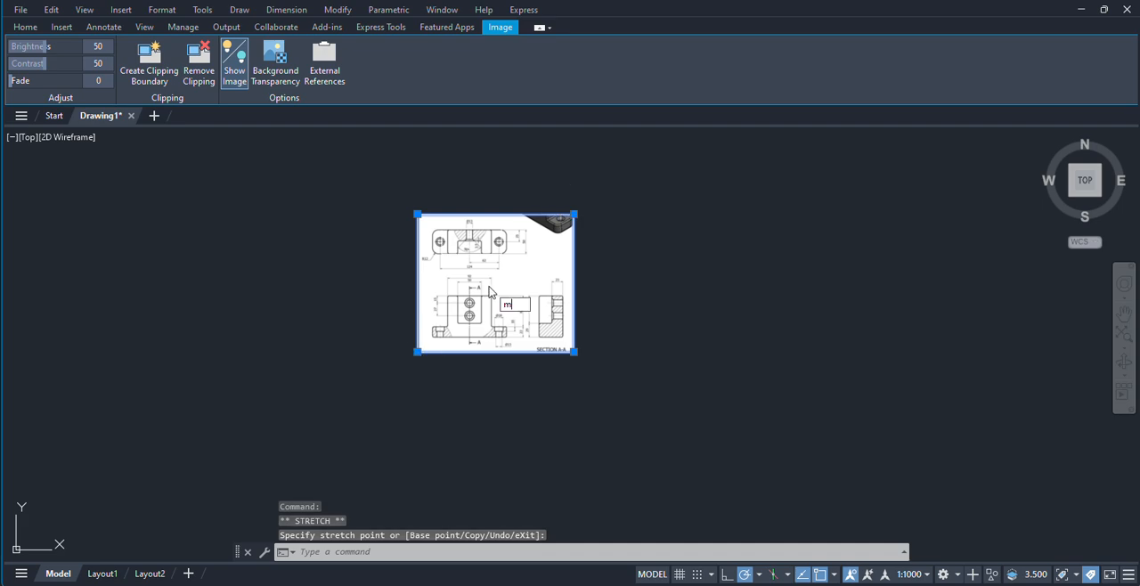
{"action": "key", "text": "Escape"}
{"action": "type", "text": "M"}
{"action": "key", "text": "Return"}
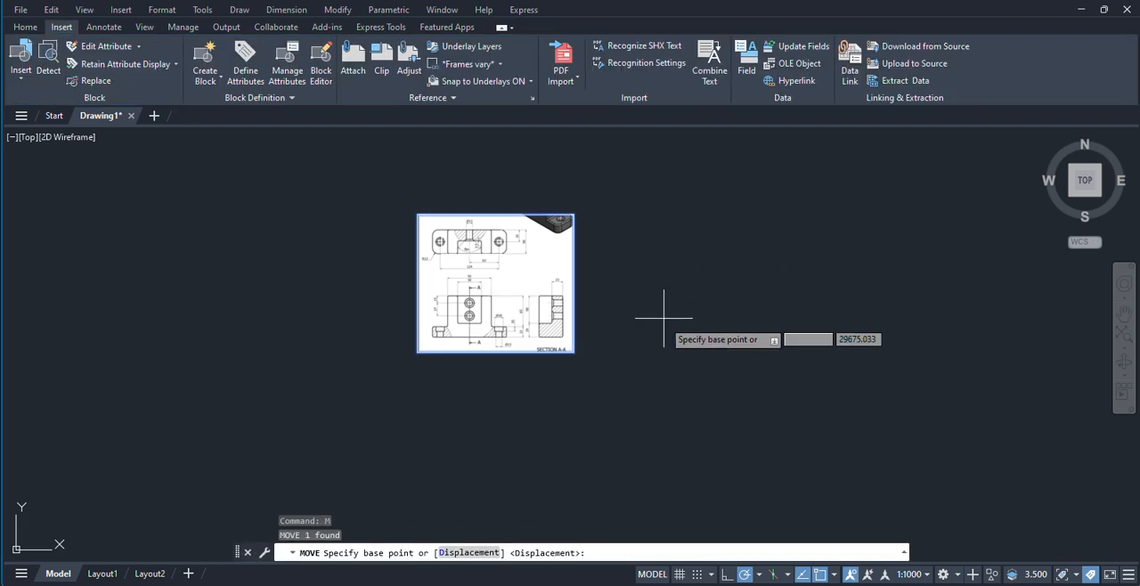
{"action": "left_click", "coordinate": [574, 352]}
{"action": "left_click", "coordinate": [244, 357]}
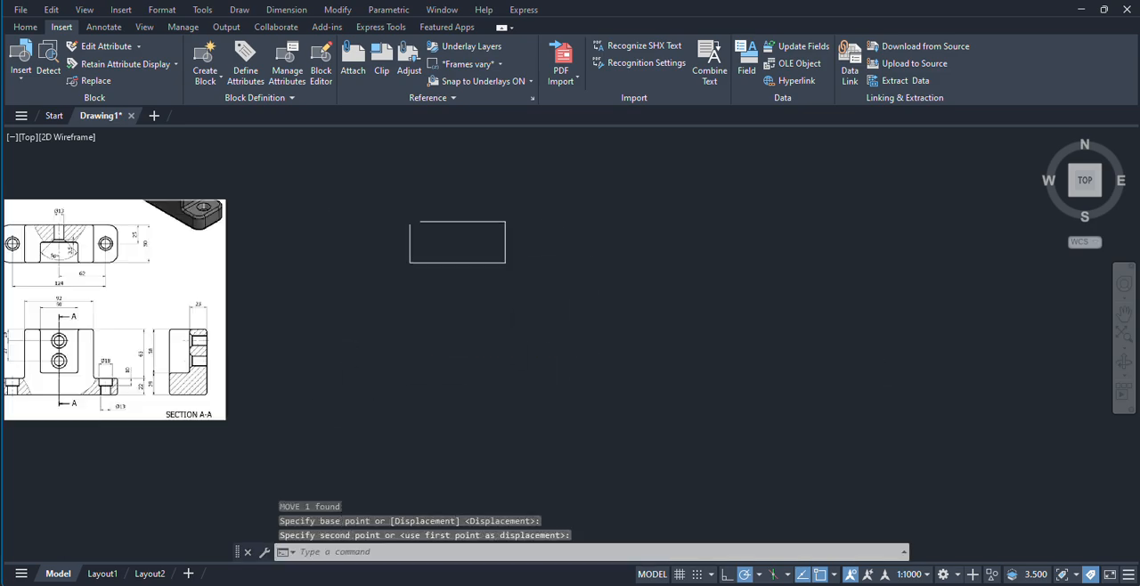
Step: Delete the four traced outline lines beside the attached image
{"action": "left_click", "coordinate": [328, 212]}
{"action": "left_click", "coordinate": [538, 315]}
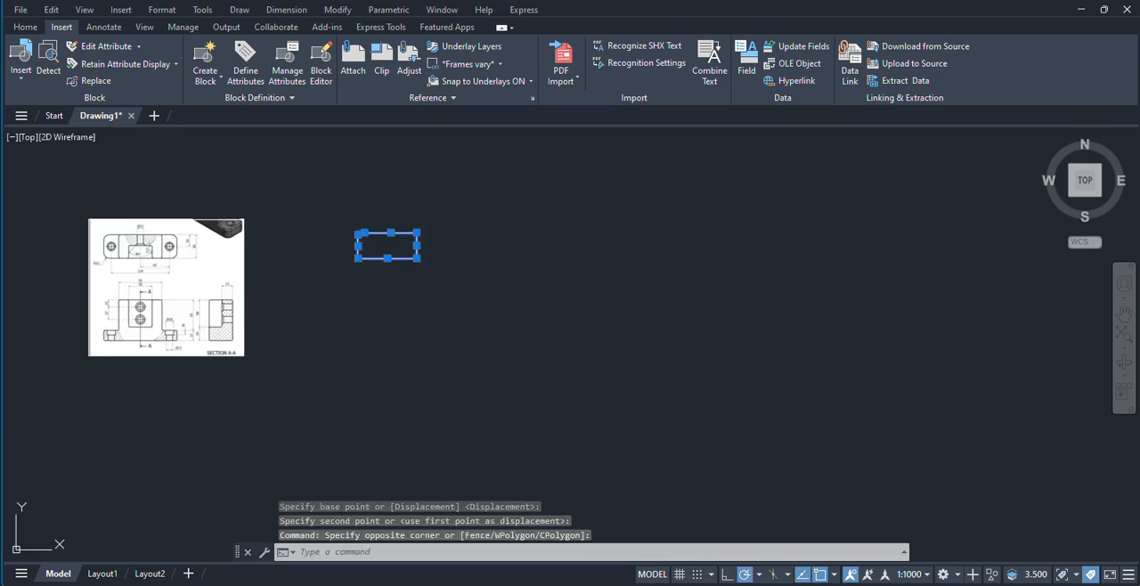
{"action": "key", "text": "Delete"}
Step: Draw a horizontal line 124 units long in the empty area to the right of the attached image
{"action": "scroll", "coordinate": [98, 352], "scroll_direction": "up", "scroll_amount": 5}
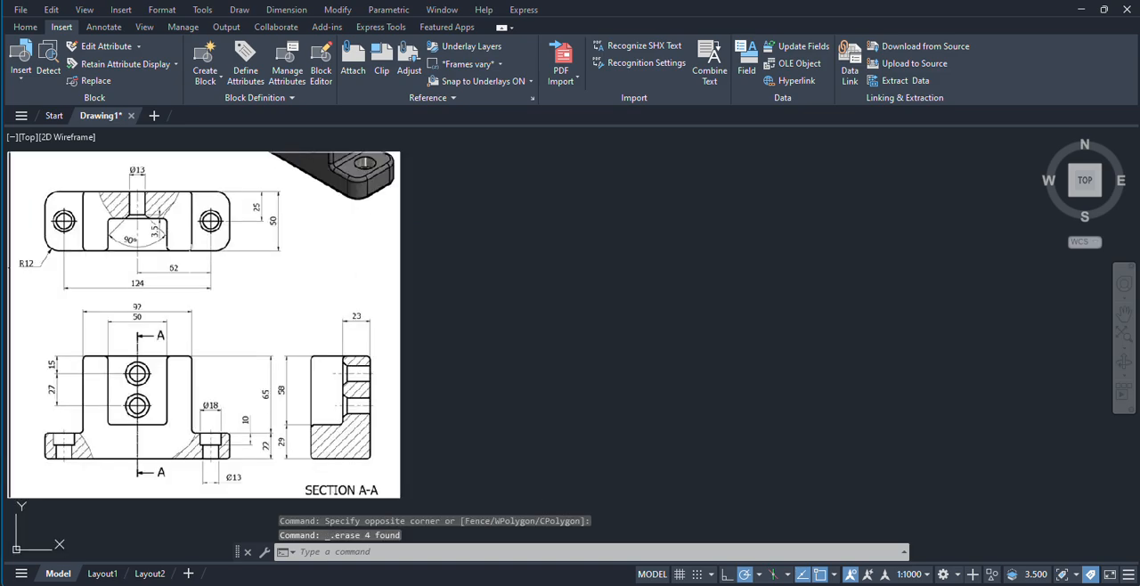
{"action": "middle_click_drag", "start_coordinate": [374, 357], "coordinate": [479, 340]}
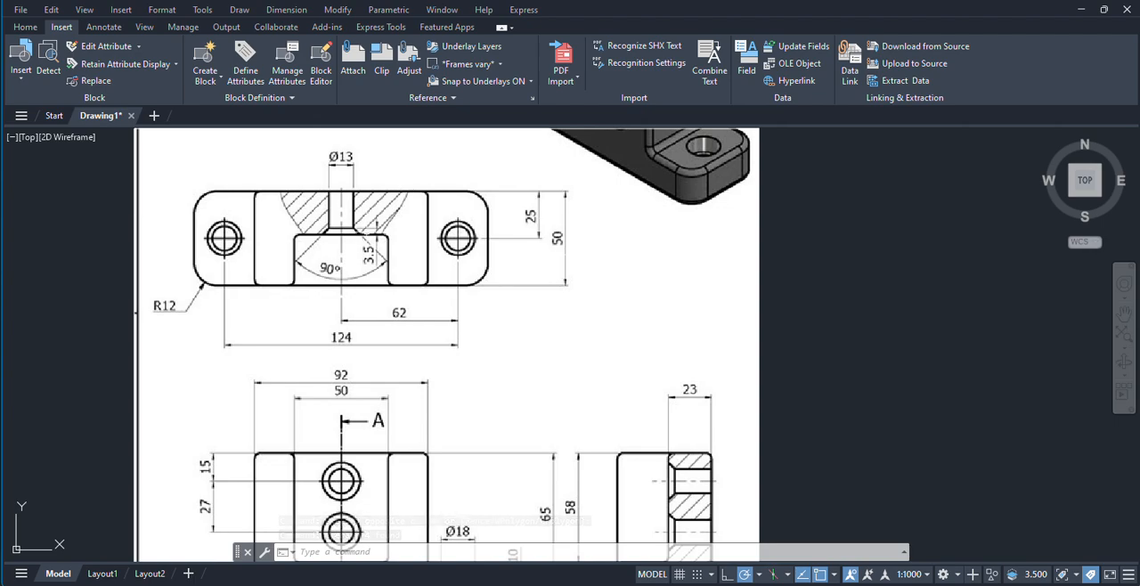
{"action": "scroll", "coordinate": [527, 258], "scroll_direction": "down", "scroll_amount": 7}
{"action": "middle_click_drag", "start_coordinate": [919, 253], "coordinate": [458, 256]}
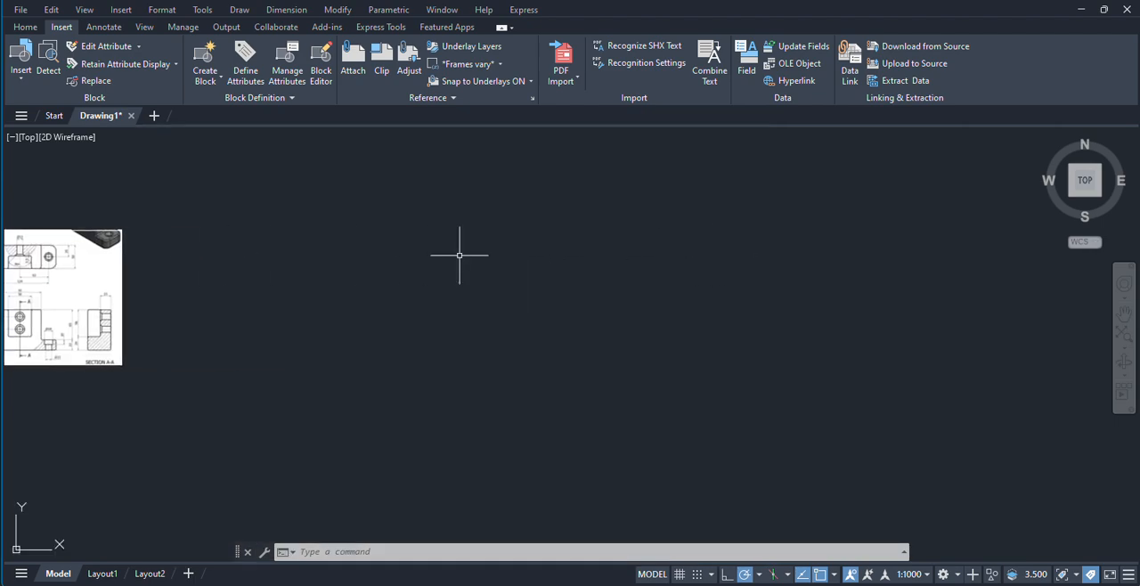
{"action": "key", "text": "Return"}
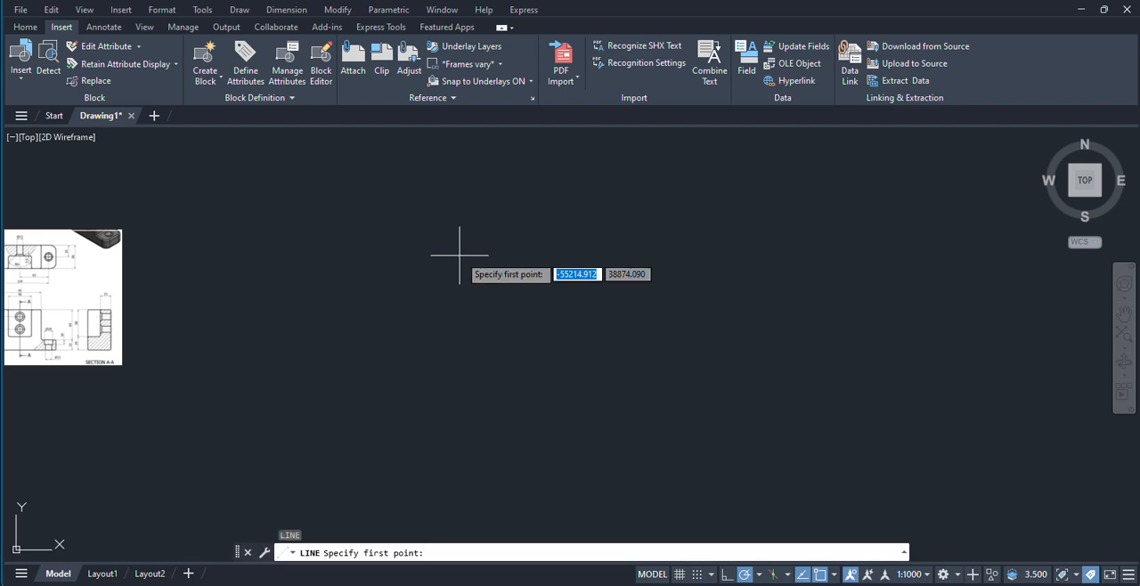
{"action": "left_click", "coordinate": [409, 215]}
{"action": "middle_click_drag", "start_coordinate": [576, 223], "coordinate": [719, 221]}
{"action": "scroll", "coordinate": [679, 221], "scroll_direction": "up", "scroll_amount": 2}
{"action": "middle_click_drag", "start_coordinate": [384, 277], "coordinate": [482, 265]}
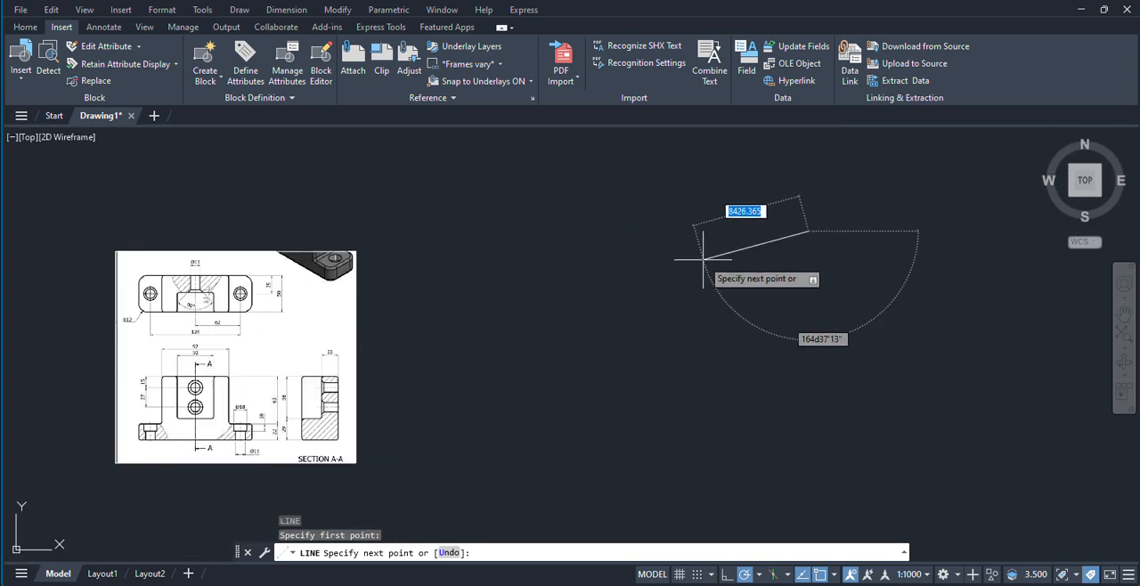
{"action": "middle_click_drag", "start_coordinate": [703, 259], "coordinate": [323, 265]}
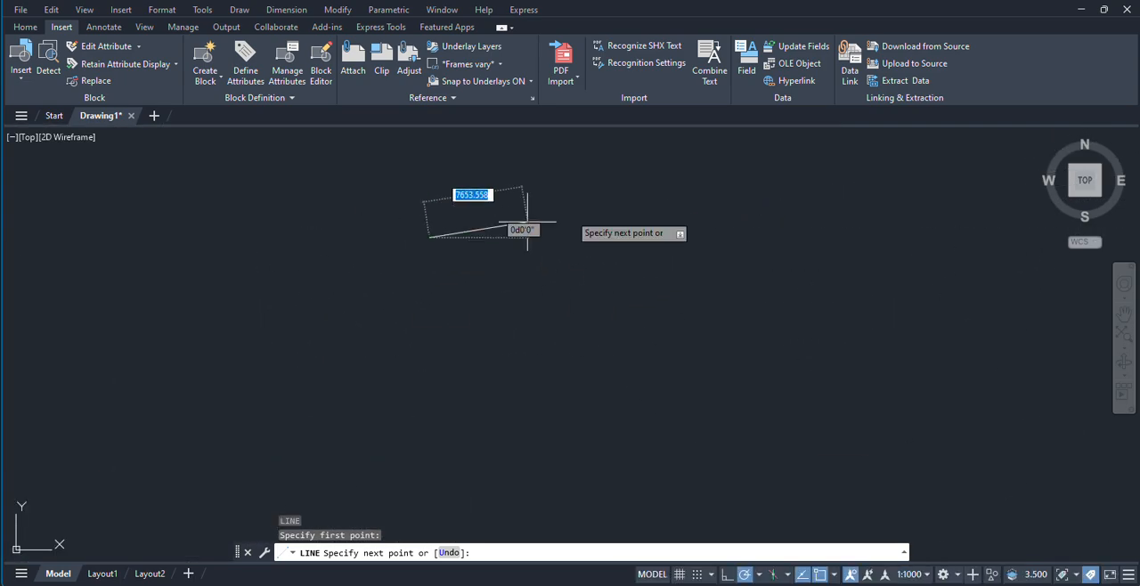
{"action": "type", "text": "12273.323"}
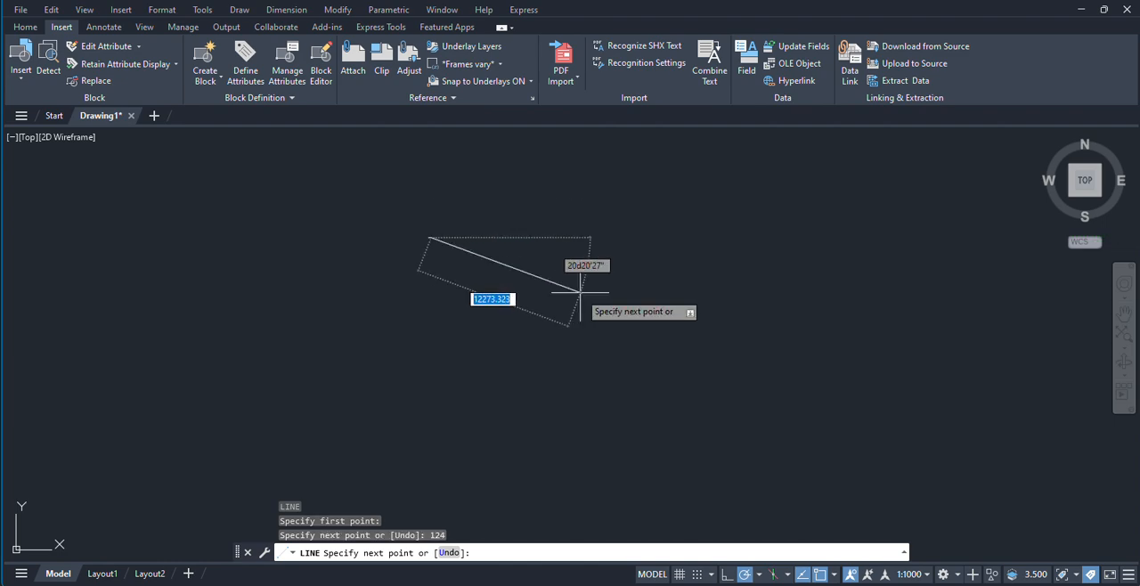
{"action": "right_click", "coordinate": [579, 293]}
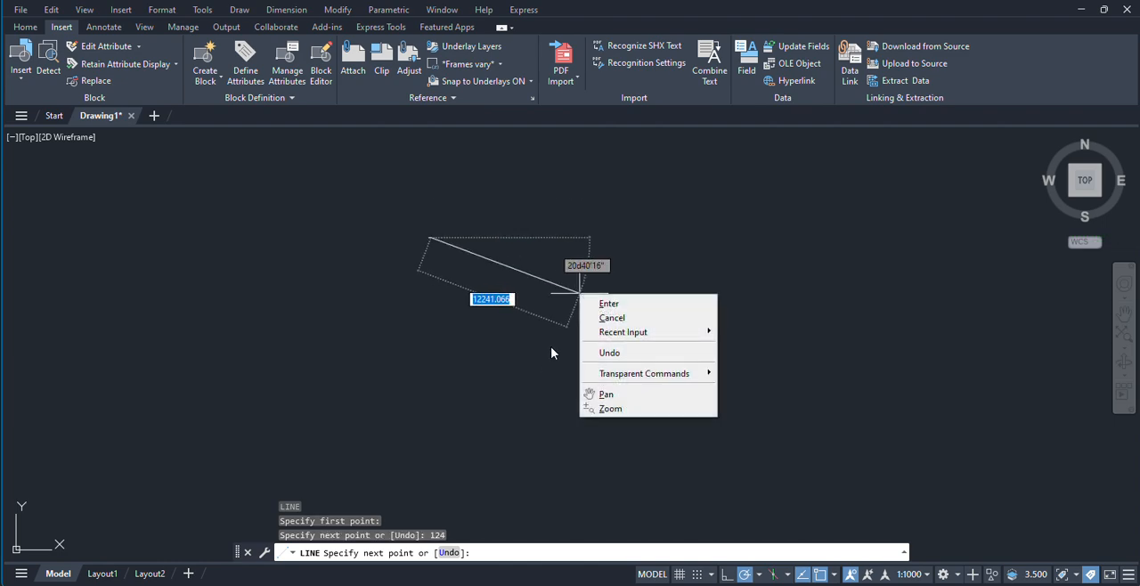
{"action": "left_click", "coordinate": [607, 303]}
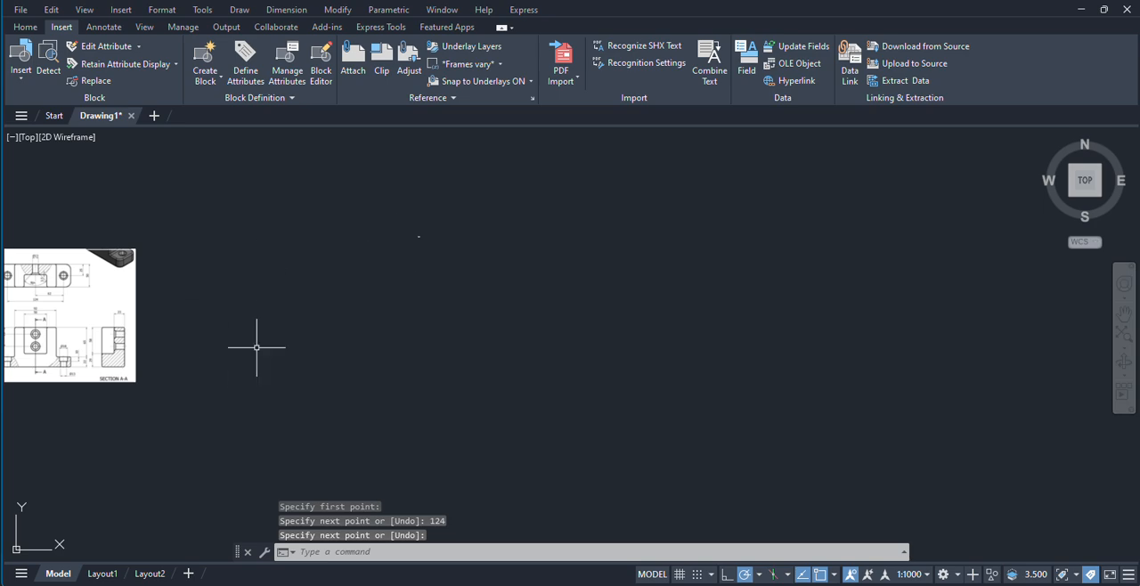
Step: Shrink the attached image by its lower-left corner towards the scale of the 124-unit line
{"action": "scroll", "coordinate": [395, 232], "scroll_direction": "up", "scroll_amount": 3}
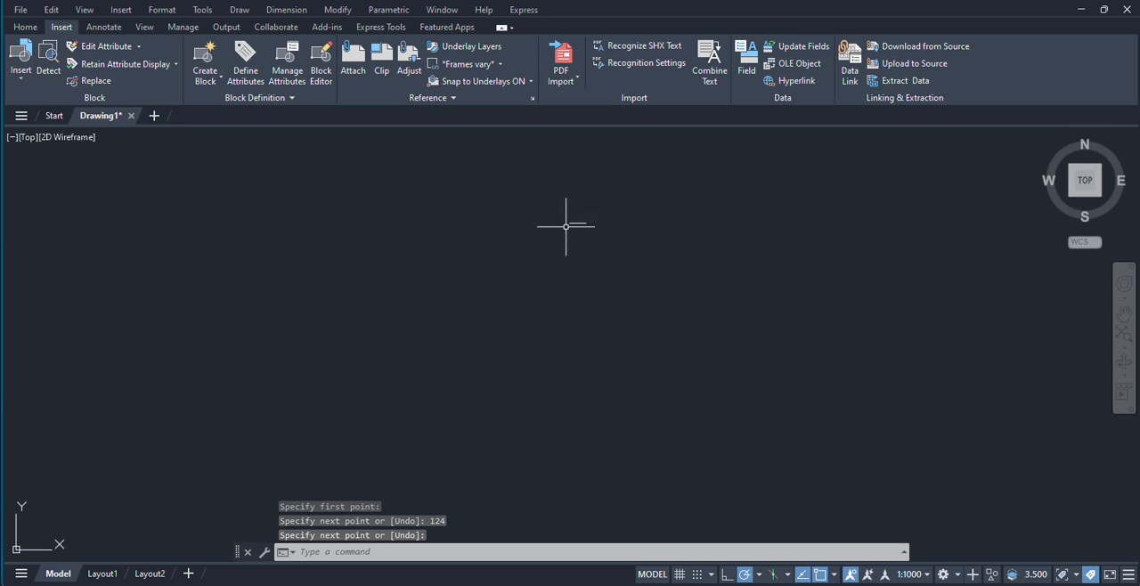
{"action": "scroll", "coordinate": [432, 261], "scroll_direction": "down", "scroll_amount": 6}
{"action": "scroll", "coordinate": [290, 272], "scroll_direction": "up", "scroll_amount": 4}
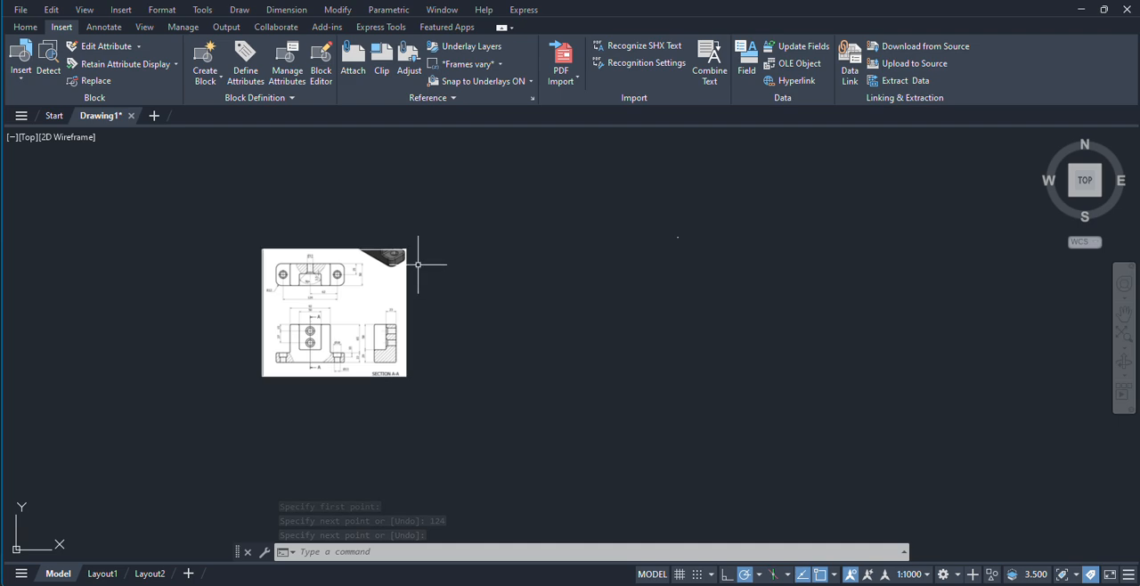
{"action": "left_click", "coordinate": [408, 300]}
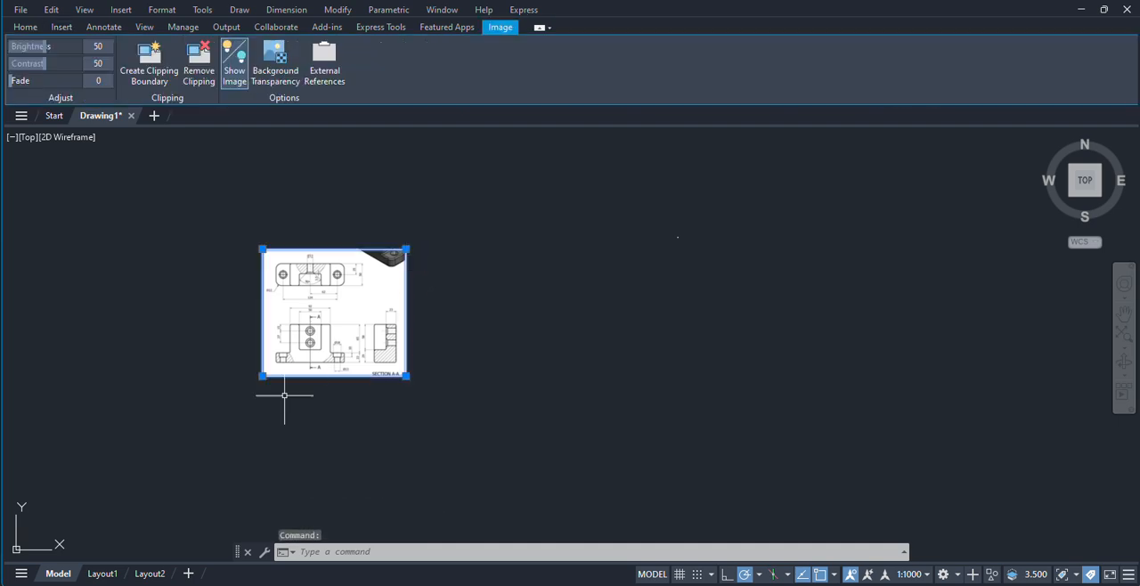
{"action": "left_click", "coordinate": [262, 376]}
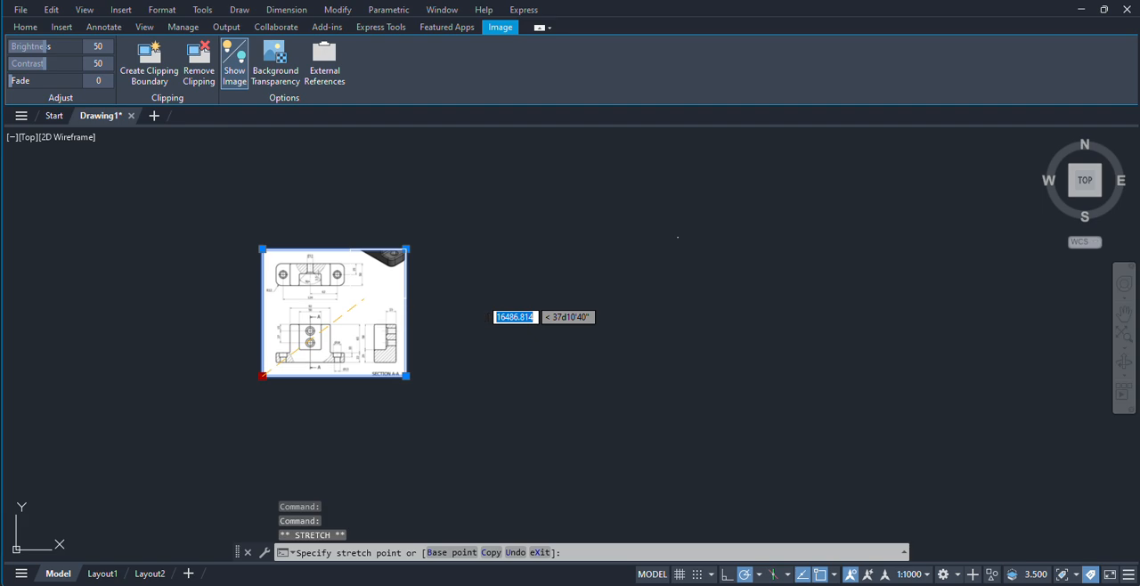
{"action": "left_click", "coordinate": [350, 298]}
{"action": "scroll", "coordinate": [405, 290], "scroll_direction": "up", "scroll_amount": 5}
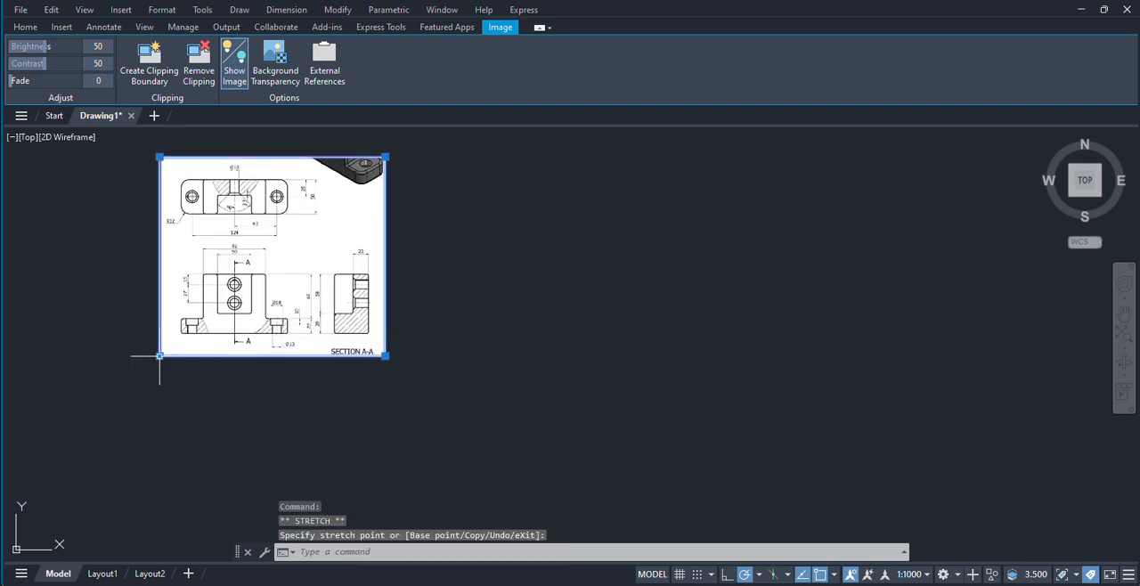
{"action": "left_click", "coordinate": [277, 255]}
{"action": "scroll", "coordinate": [360, 306], "scroll_direction": "down", "scroll_amount": 4}
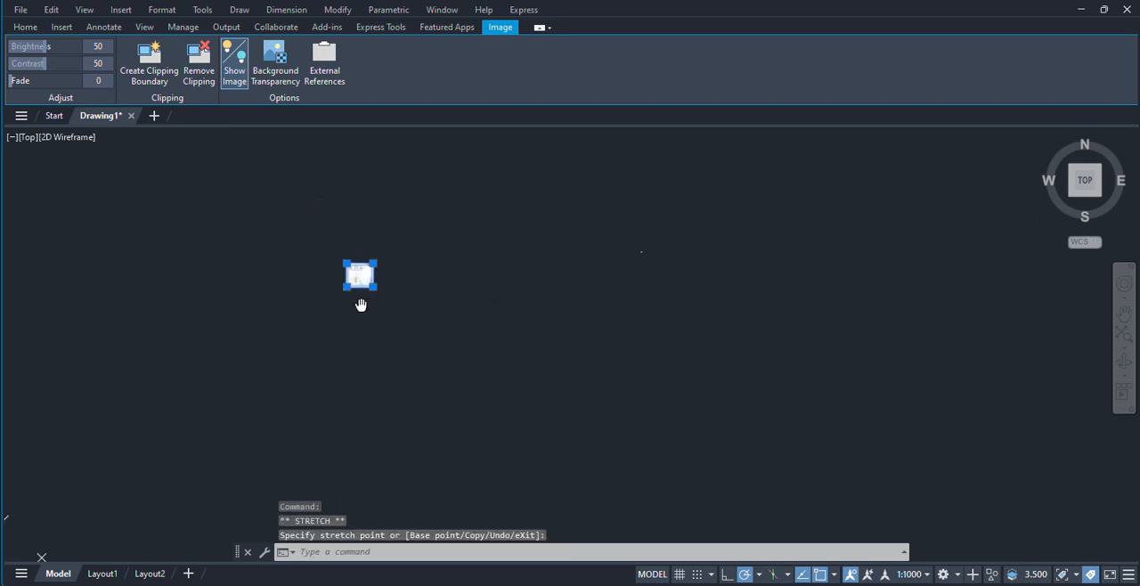
Step: Move the reduced image by its upper-right corner to a place closer to the 124-unit line
{"action": "middle_click_drag", "start_coordinate": [360, 305], "coordinate": [282, 343]}
{"action": "left_click", "coordinate": [262, 279]}
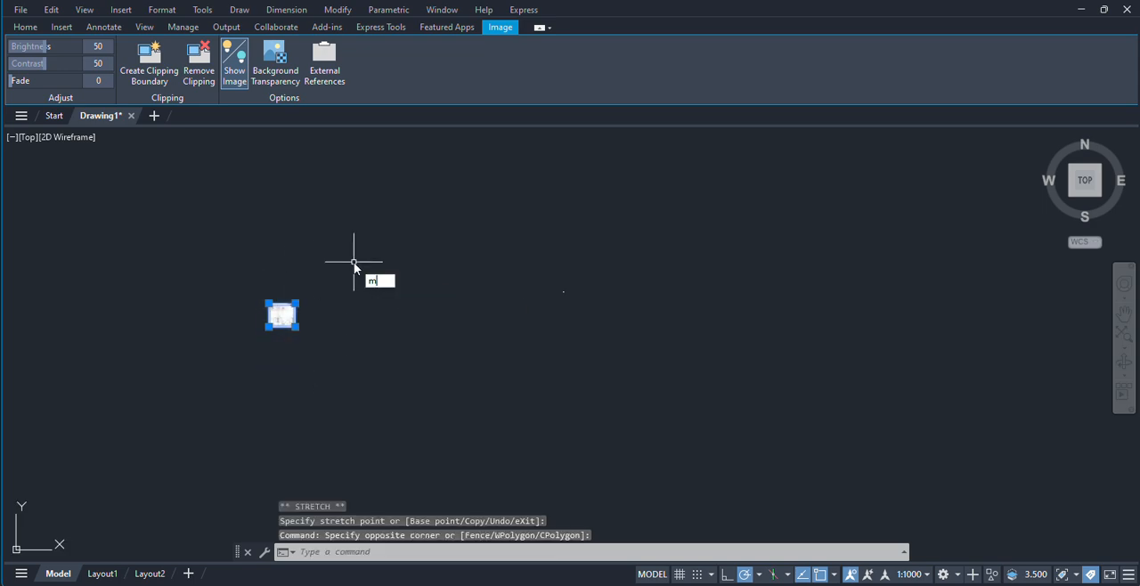
{"action": "type", "text": "m"}
{"action": "key", "text": "Return"}
{"action": "left_click", "coordinate": [295, 304]}
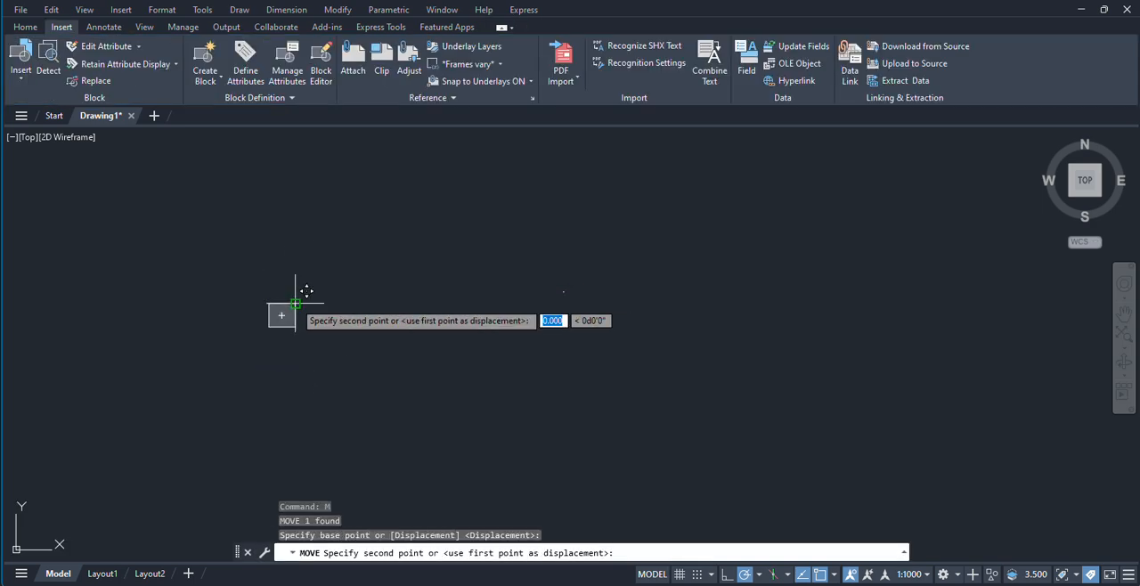
{"action": "scroll", "coordinate": [570, 276], "scroll_direction": "up", "scroll_amount": 8}
{"action": "left_click", "coordinate": [536, 215]}
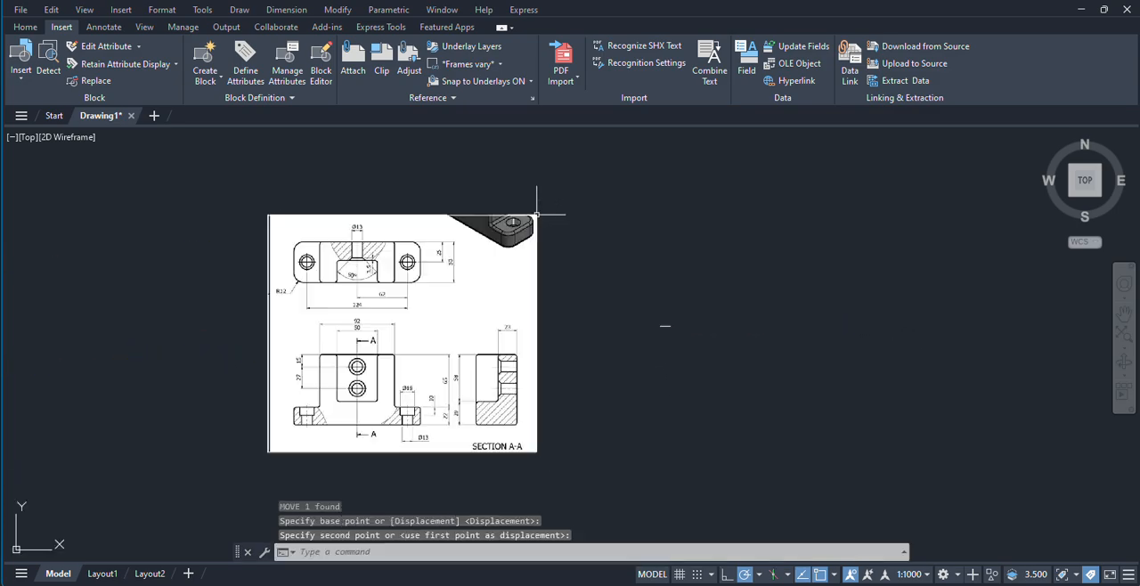
Step: Shrink the attached image further by its lower-left corner until its size is comparable to the line
{"action": "left_click", "coordinate": [303, 452]}
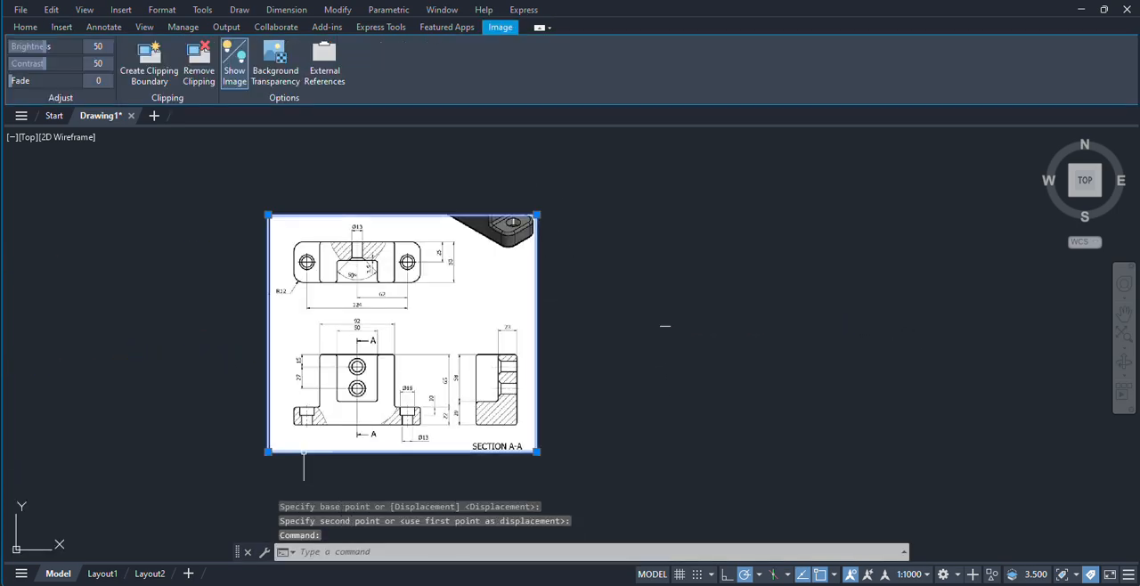
{"action": "left_click", "coordinate": [264, 449]}
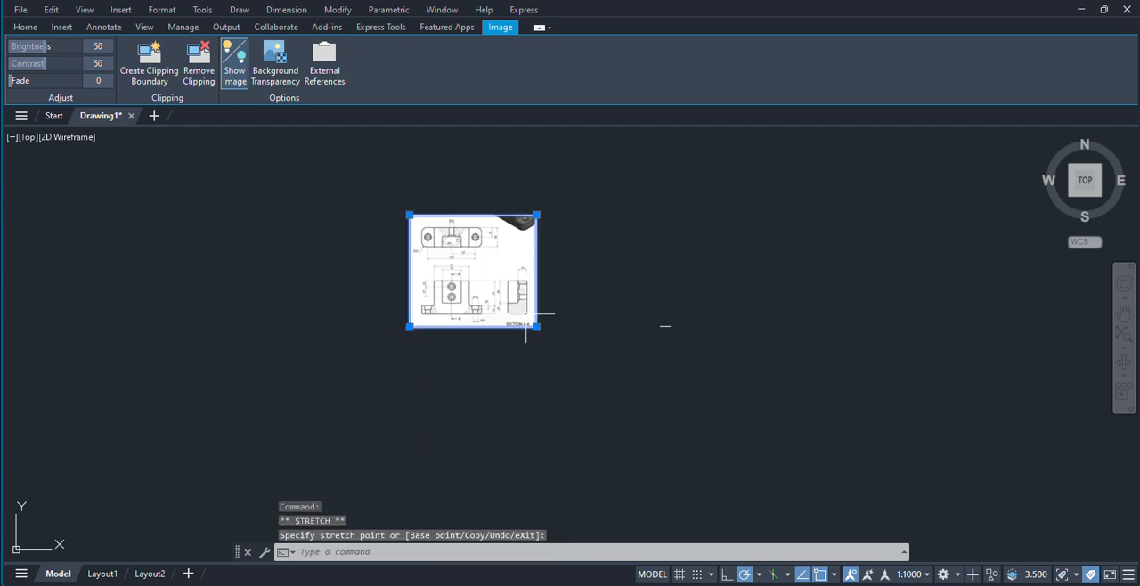
{"action": "scroll", "coordinate": [543, 307], "scroll_direction": "up", "scroll_amount": 4}
{"action": "scroll", "coordinate": [499, 312], "scroll_direction": "up", "scroll_amount": 2}
{"action": "scroll", "coordinate": [463, 338], "scroll_direction": "down", "scroll_amount": 4}
{"action": "scroll", "coordinate": [450, 343], "scroll_direction": "up", "scroll_amount": 2}
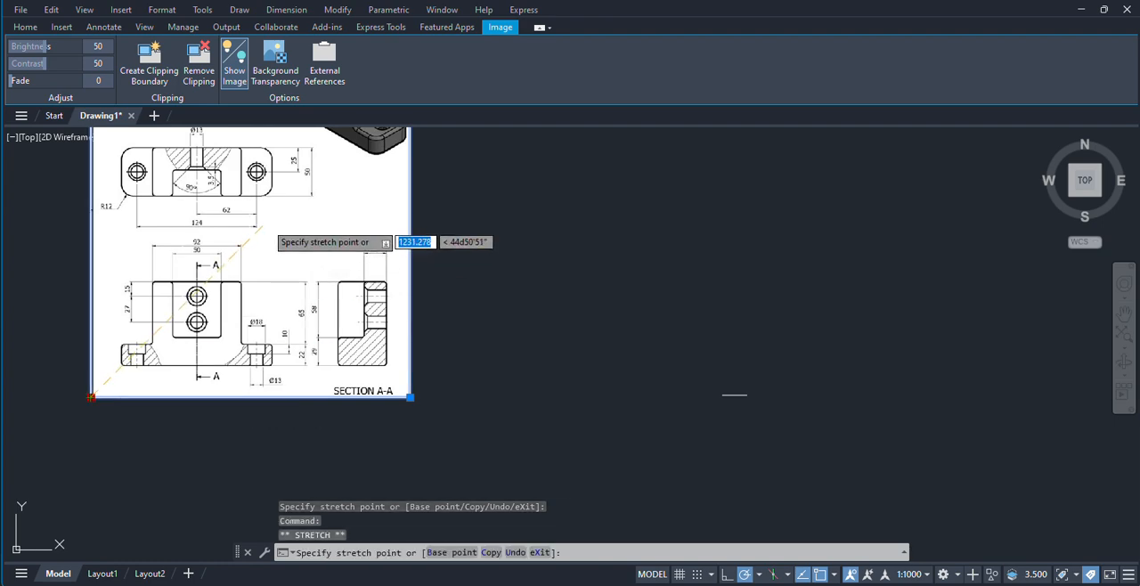
{"action": "scroll", "coordinate": [332, 292], "scroll_direction": "down", "scroll_amount": 4}
{"action": "scroll", "coordinate": [334, 291], "scroll_direction": "up", "scroll_amount": 4}
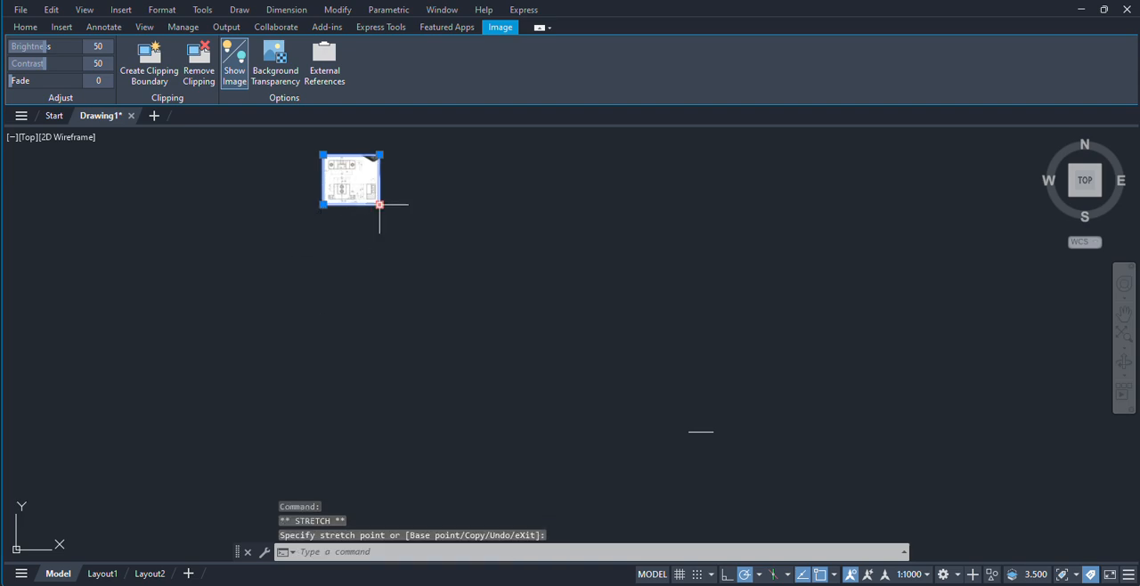
Step: Move the image by its lower-right corner to sit directly to the left of the 124-unit line
{"action": "key", "text": "Return"}
{"action": "left_click", "coordinate": [380, 204]}
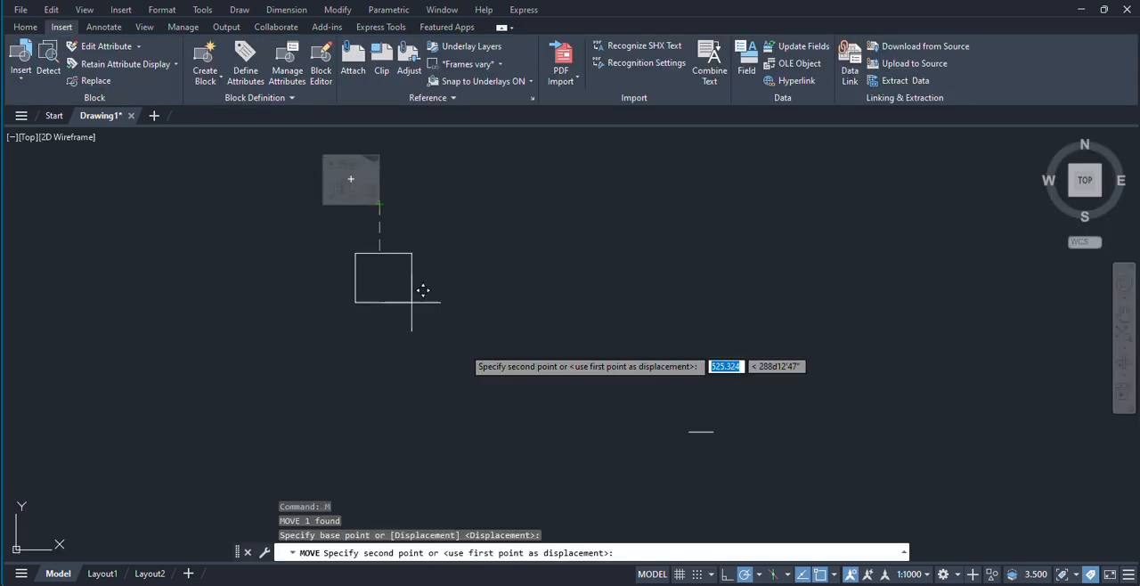
{"action": "scroll", "coordinate": [581, 452], "scroll_direction": "up", "scroll_amount": 2}
{"action": "middle_click_drag", "start_coordinate": [578, 456], "coordinate": [453, 379]}
{"action": "scroll", "coordinate": [556, 375], "scroll_direction": "up", "scroll_amount": 2}
{"action": "middle_click_drag", "start_coordinate": [554, 374], "coordinate": [449, 365]}
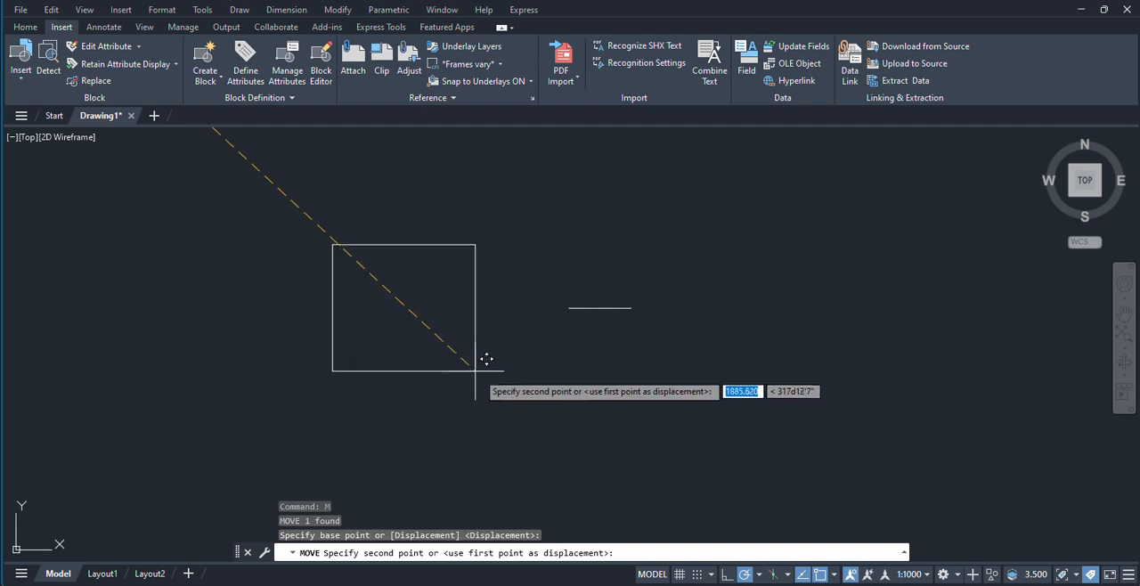
{"action": "left_click", "coordinate": [491, 385]}
{"action": "scroll", "coordinate": [535, 341], "scroll_direction": "up", "scroll_amount": 4}
{"action": "mouse_move", "coordinate": [531, 341]}
{"action": "middle_mouse_down"}
{"action": "mouse_move", "coordinate": [483, 332]}
{"action": "mouse_move", "coordinate": [499, 321]}
{"action": "mouse_move", "coordinate": [568, 358]}
{"action": "middle_mouse_up"}
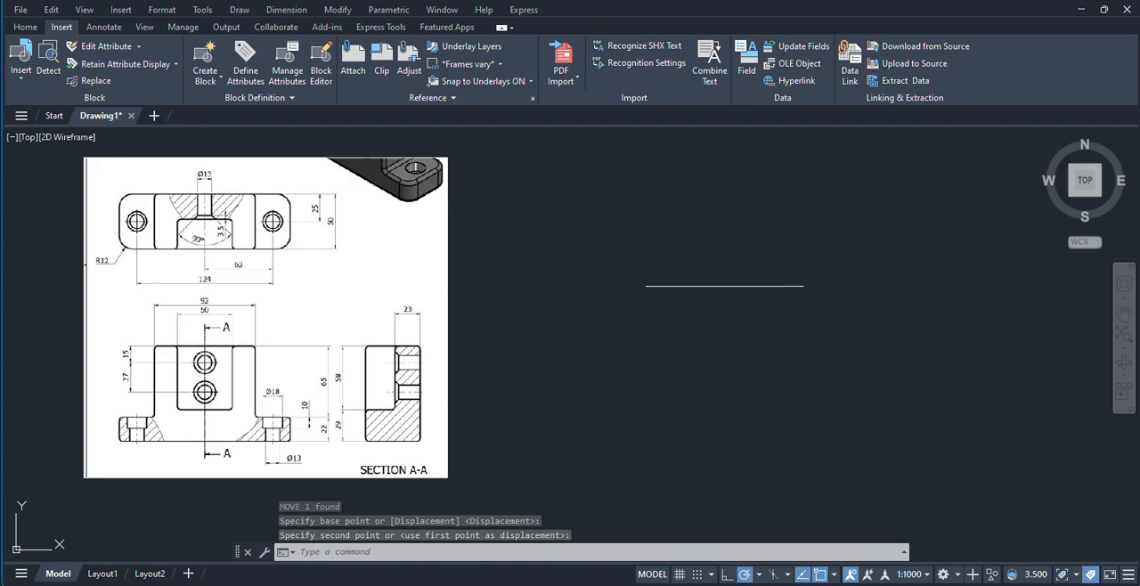
Step: Offset the horizontal line 50 units downward to form the lower edge of the top view
{"action": "middle_click_drag", "start_coordinate": [736, 289], "coordinate": [700, 288]}
{"action": "key", "text": "Return"}
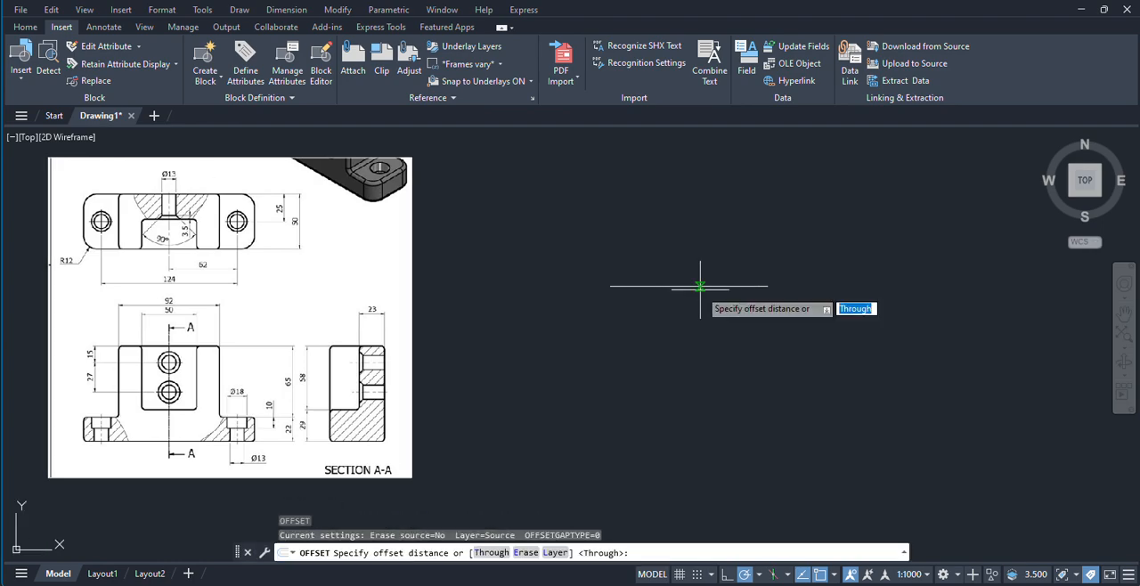
{"action": "type", "text": "50"}
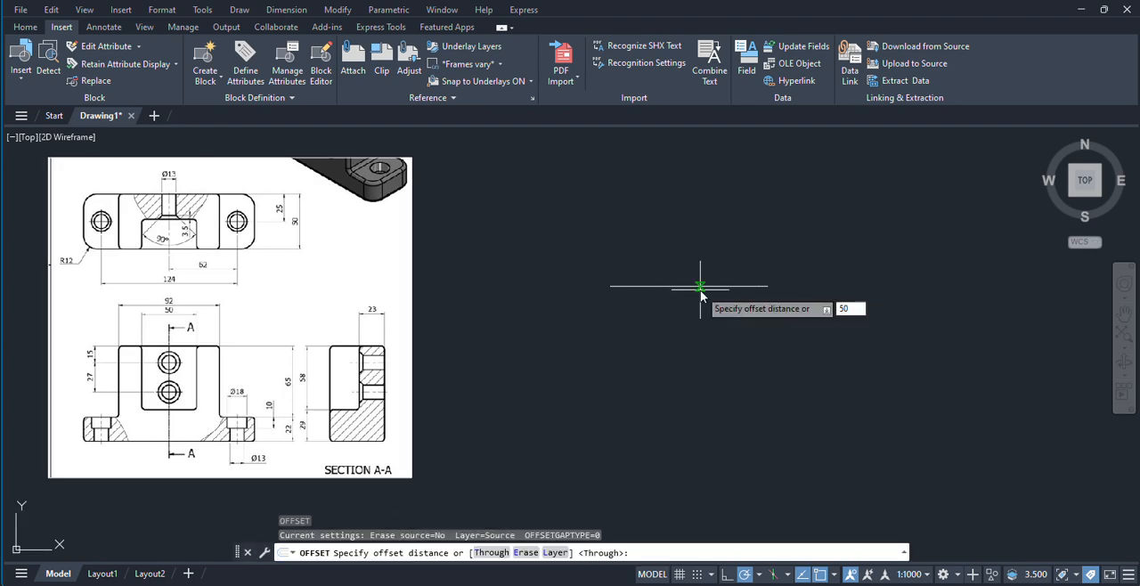
{"action": "key", "text": "Return"}
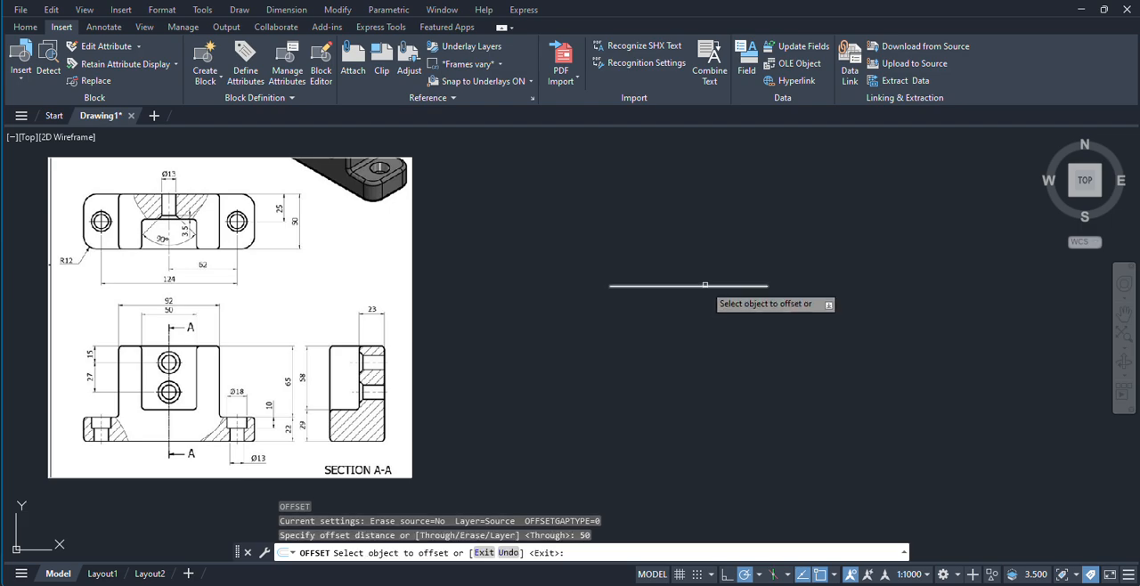
{"action": "left_click", "coordinate": [700, 287]}
{"action": "left_click", "coordinate": [710, 395]}
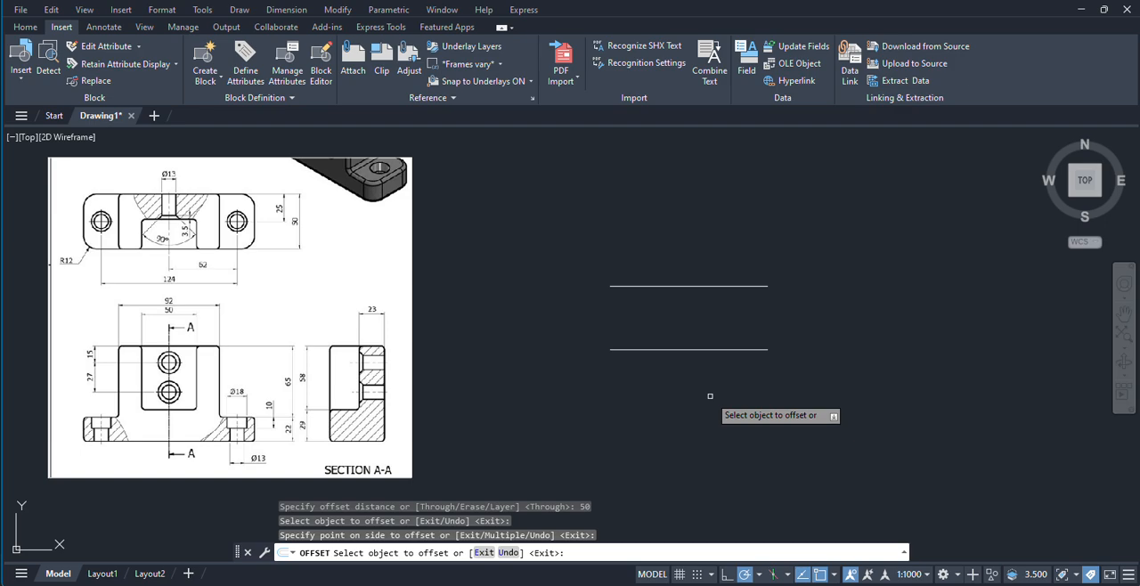
{"action": "right_click", "coordinate": [771, 210]}
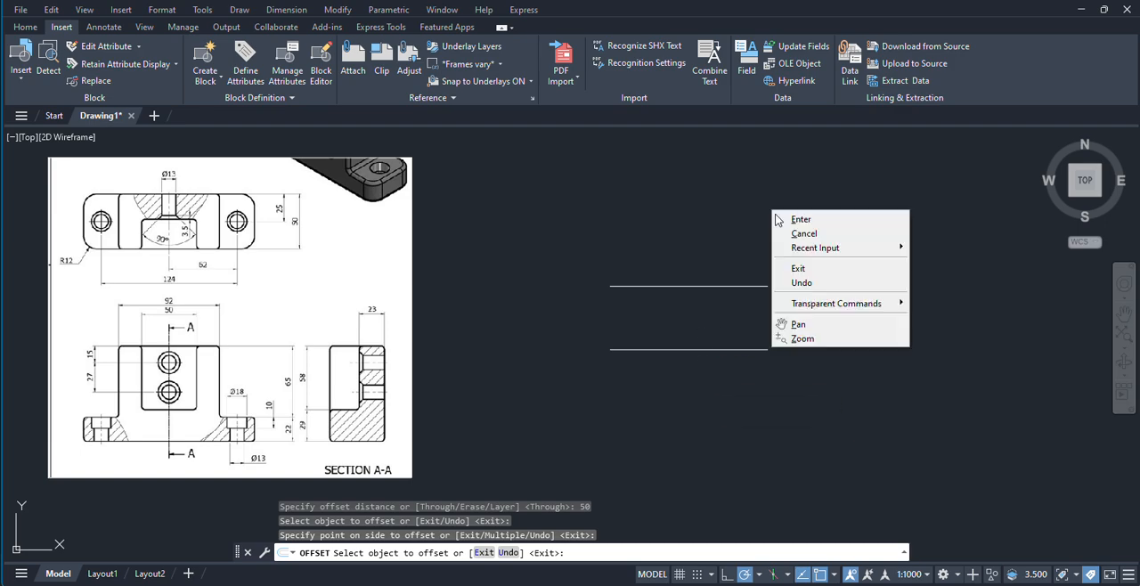
{"action": "left_click", "coordinate": [803, 219]}
Step: Draw a vertical center line from the midpoint of the upper line to the midpoint of the lower line
{"action": "type", "text": "l"}
{"action": "key", "text": "Return"}
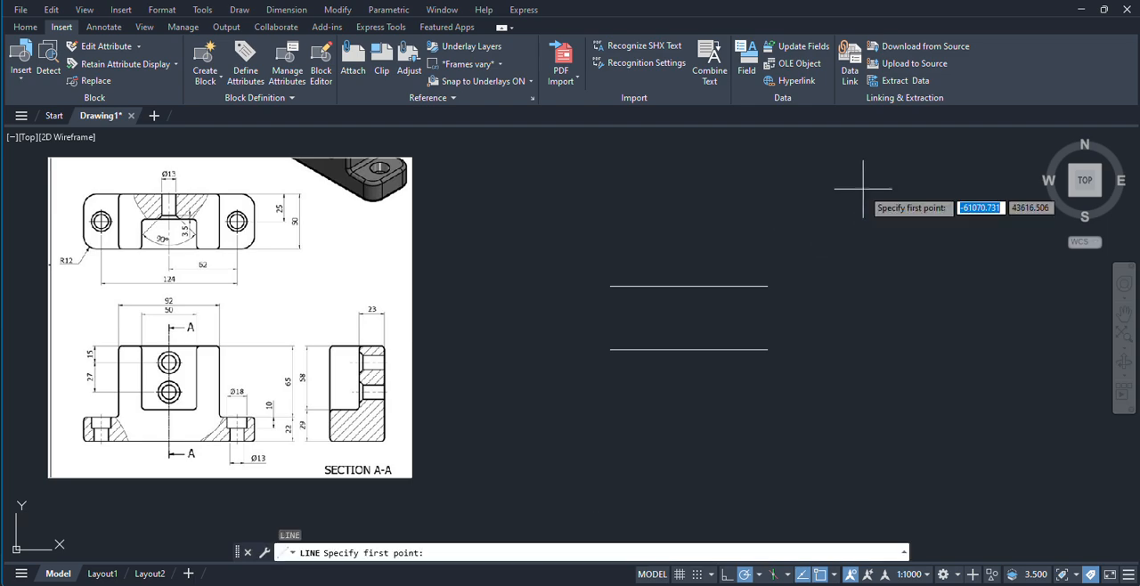
{"action": "left_click", "coordinate": [688, 349]}
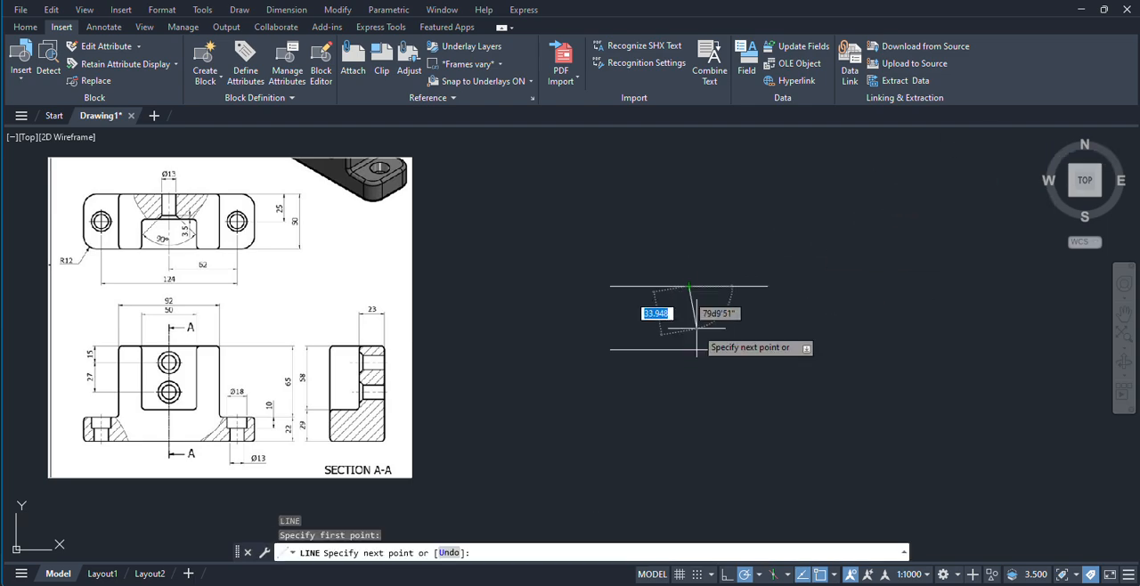
{"action": "right_click", "coordinate": [718, 248]}
{"action": "left_click", "coordinate": [805, 259]}
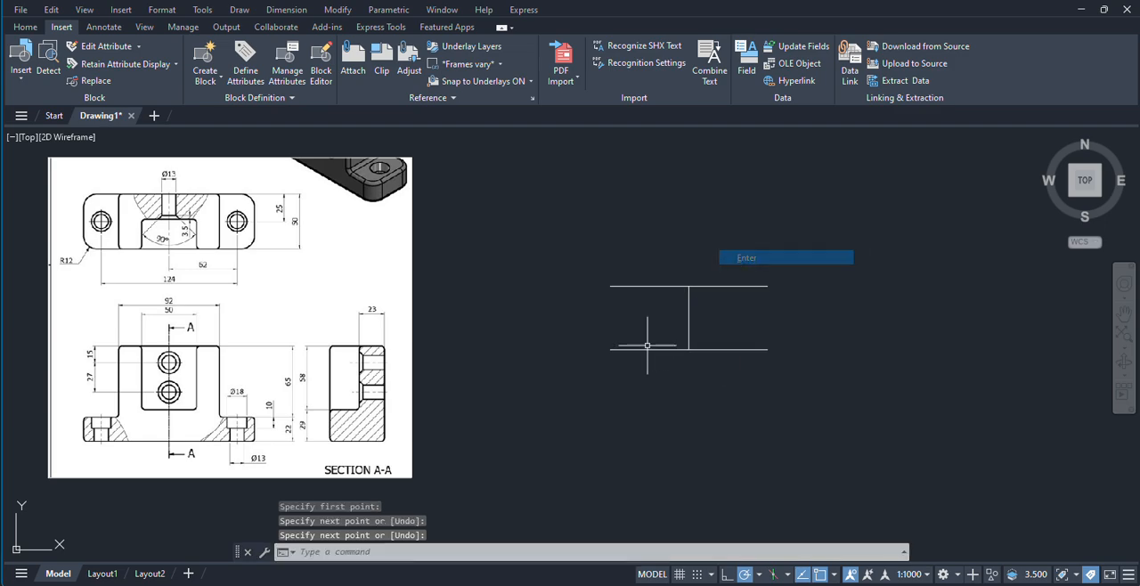
Step: Examine the top view's outline, hole positions and dimensions in the reference image and compare them with the drawn lines
{"action": "middle_click_drag", "start_coordinate": [596, 329], "coordinate": [749, 300]}
{"action": "scroll", "coordinate": [383, 217], "scroll_direction": "up", "scroll_amount": 4}
{"action": "middle_click_drag", "start_coordinate": [298, 199], "coordinate": [418, 358]}
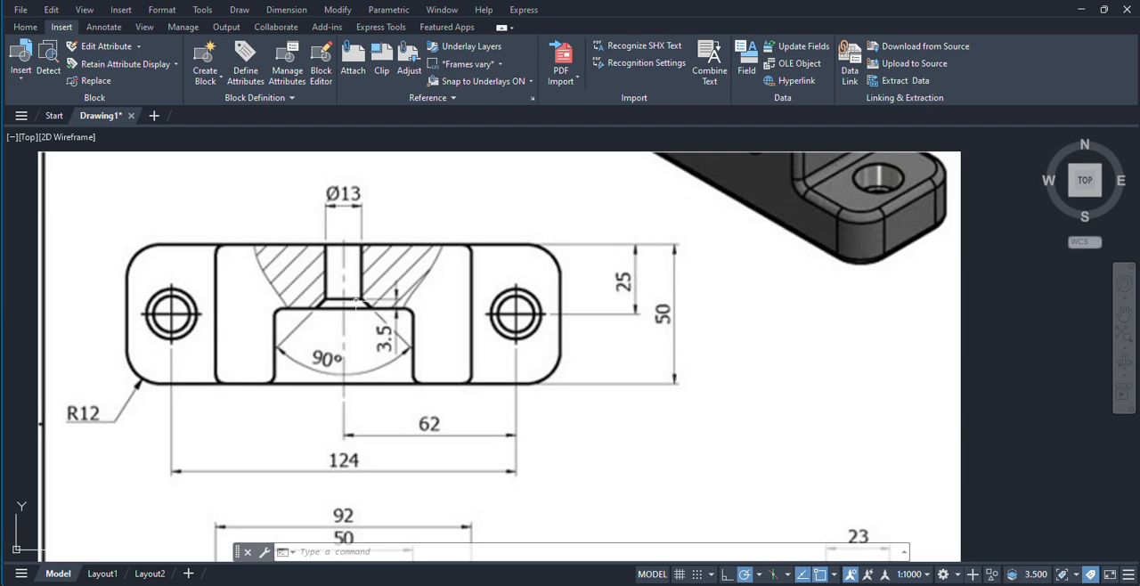
{"action": "scroll", "coordinate": [494, 309], "scroll_direction": "down", "scroll_amount": 2}
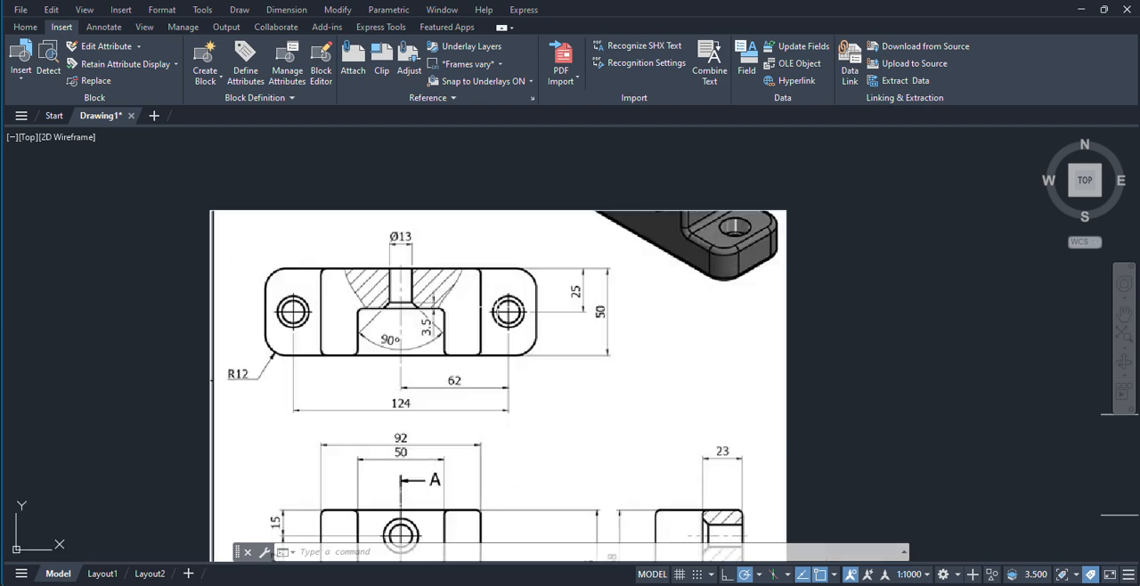
{"action": "middle_click_drag", "start_coordinate": [638, 317], "coordinate": [547, 312]}
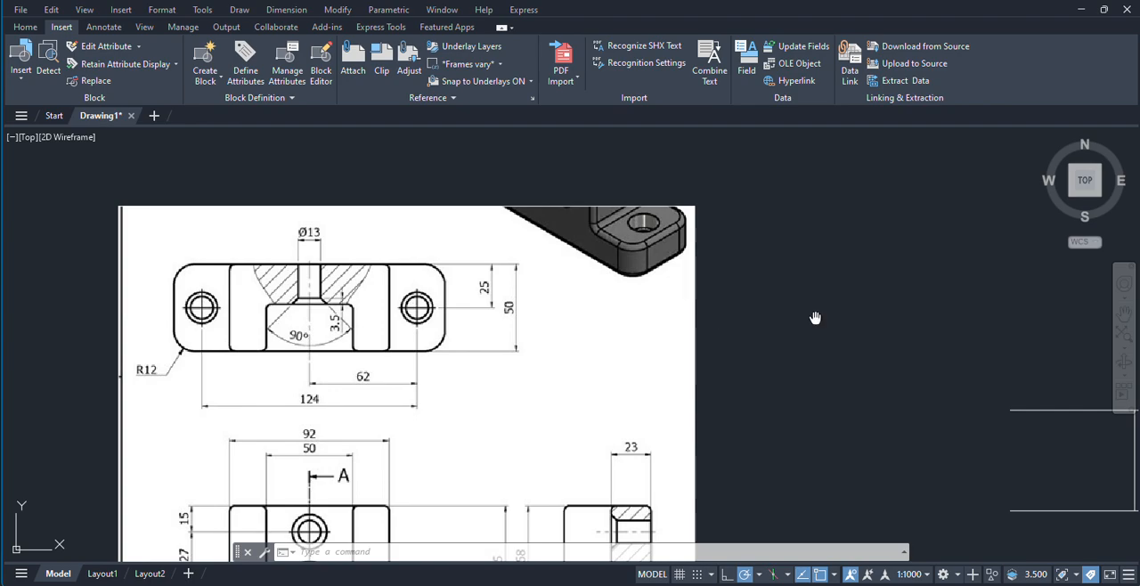
{"action": "middle_click_drag", "start_coordinate": [815, 318], "coordinate": [761, 310]}
{"action": "scroll", "coordinate": [761, 309], "scroll_direction": "down", "scroll_amount": 2}
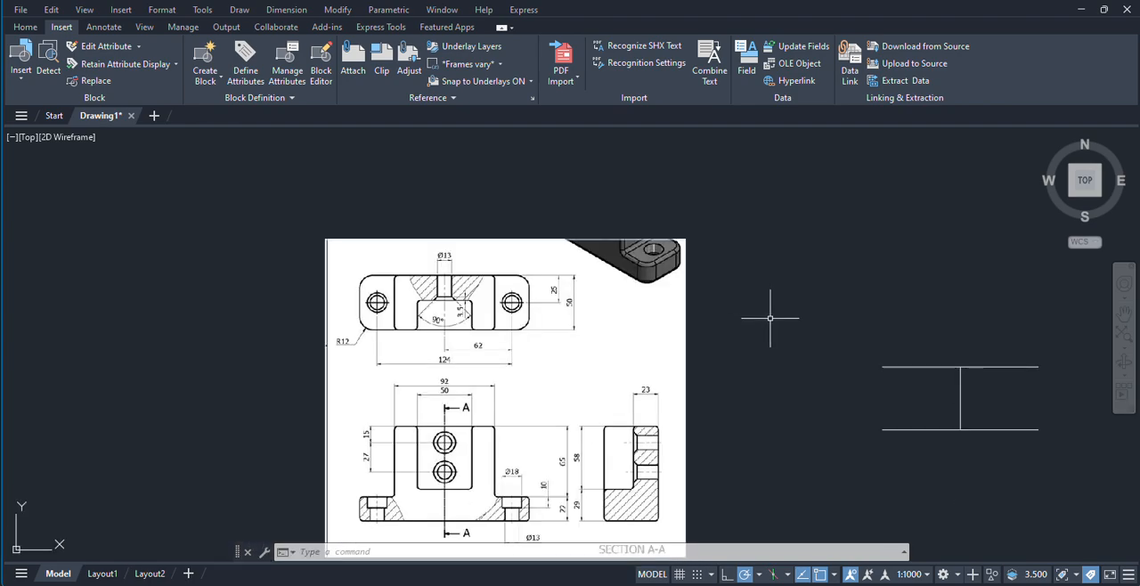
{"action": "scroll", "coordinate": [419, 318], "scroll_direction": "up", "scroll_amount": 4}
{"action": "scroll", "coordinate": [314, 281], "scroll_direction": "down", "scroll_amount": 2}
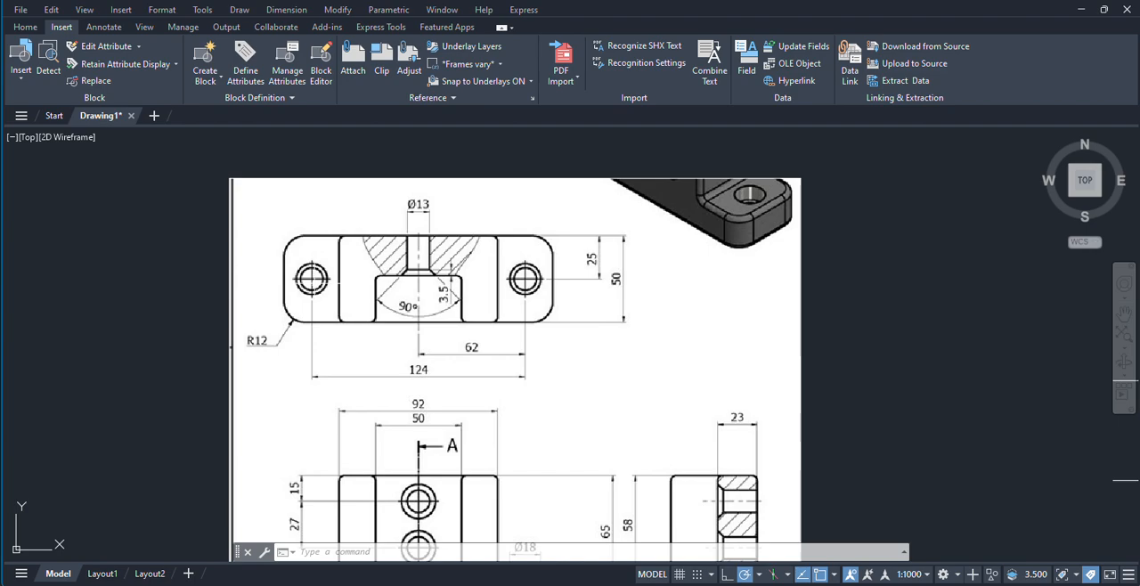
{"action": "middle_click_drag", "start_coordinate": [1114, 480], "coordinate": [980, 474]}
{"action": "middle_click_drag", "start_coordinate": [882, 308], "coordinate": [713, 301]}
{"action": "scroll", "coordinate": [707, 308], "scroll_direction": "down", "scroll_amount": 2}
{"action": "scroll", "coordinate": [858, 380], "scroll_direction": "up", "scroll_amount": 2}
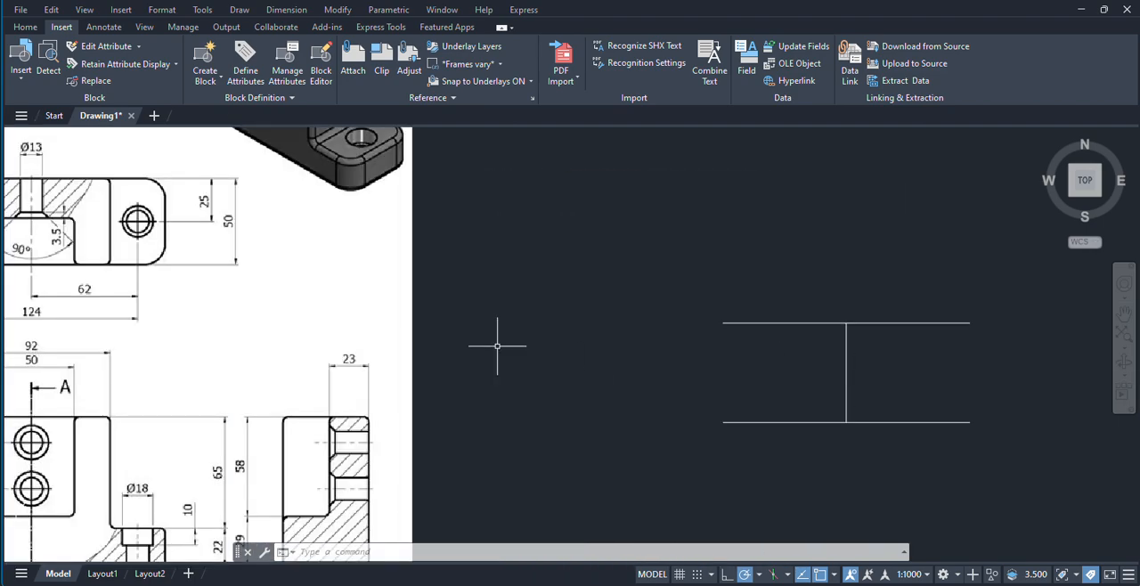
{"action": "middle_click_drag", "start_coordinate": [73, 225], "coordinate": [381, 261]}
{"action": "scroll", "coordinate": [380, 262], "scroll_direction": "up", "scroll_amount": 4}
{"action": "middle_click_drag", "start_coordinate": [261, 261], "coordinate": [554, 336]}
{"action": "scroll", "coordinate": [554, 335], "scroll_direction": "down", "scroll_amount": 2}
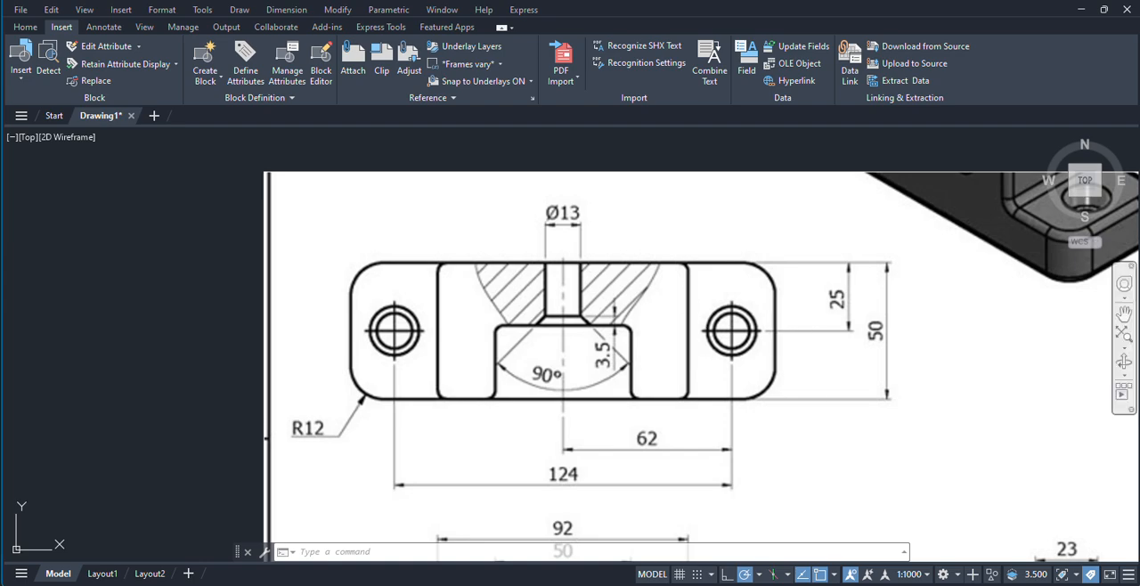
{"action": "scroll", "coordinate": [954, 369], "scroll_direction": "down", "scroll_amount": 6}
{"action": "scroll", "coordinate": [687, 395], "scroll_direction": "up", "scroll_amount": 5}
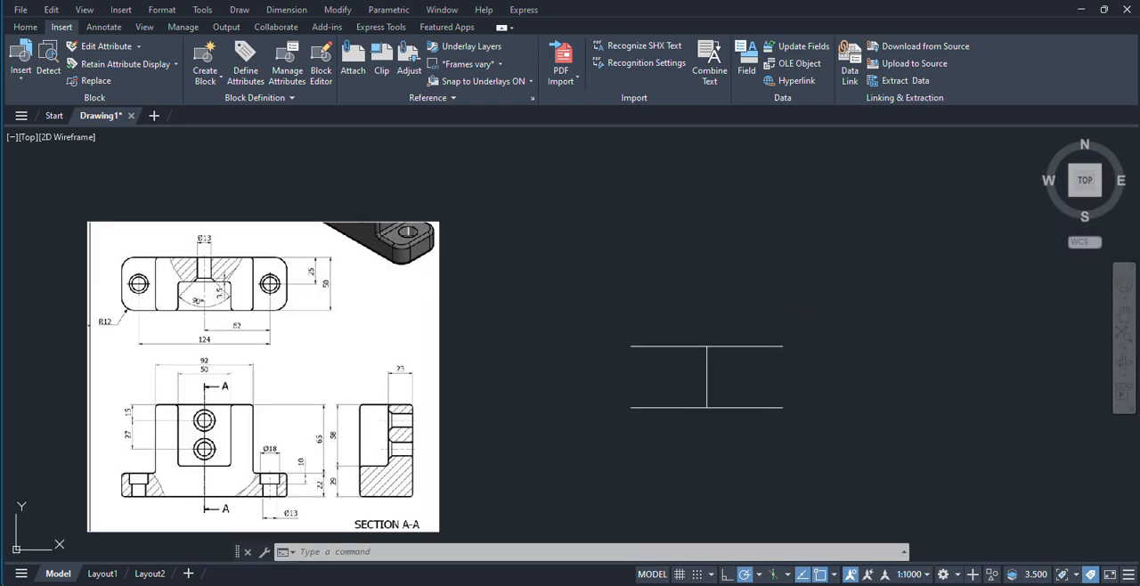
{"action": "middle_click_drag", "start_coordinate": [675, 380], "coordinate": [828, 406]}
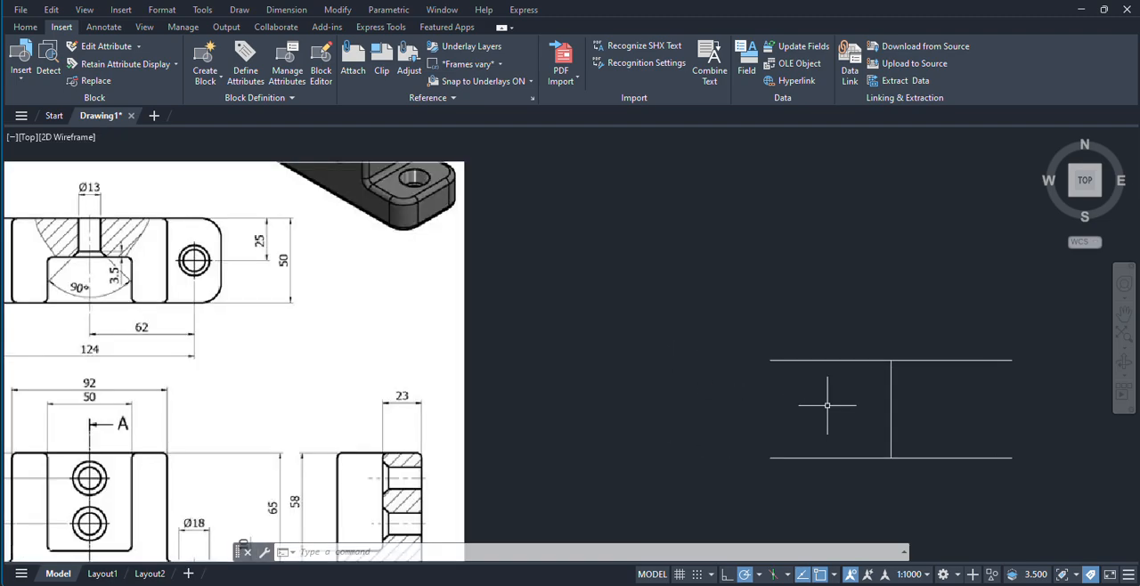
{"action": "scroll", "coordinate": [827, 405], "scroll_direction": "down", "scroll_amount": 2}
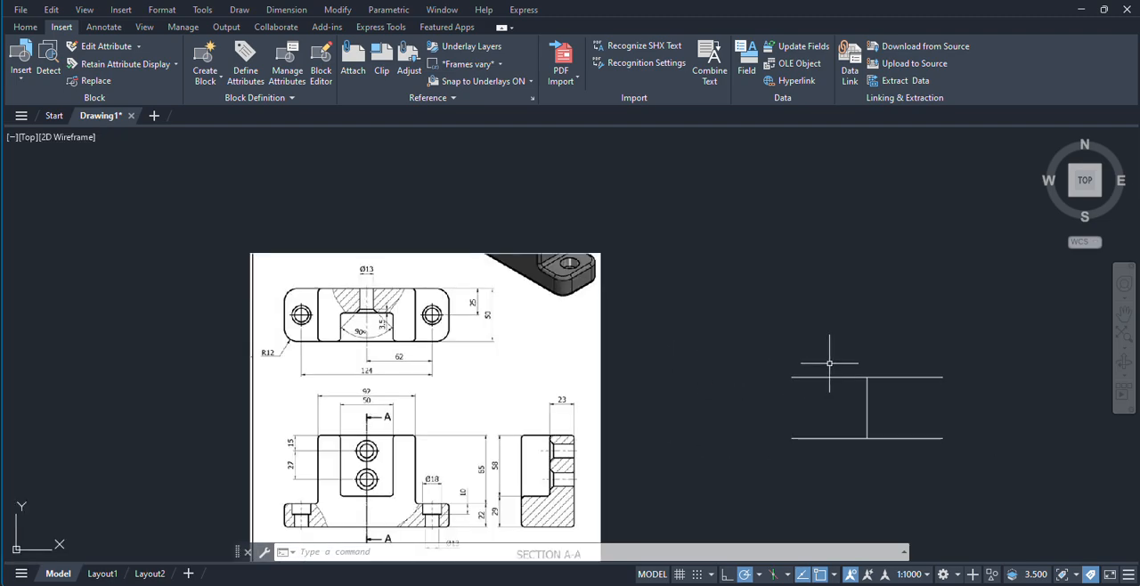
Step: Draw a vertical line joining the left endpoints of the upper and lower horizontal lines
{"action": "type", "text": "l"}
{"action": "key", "text": "Return"}
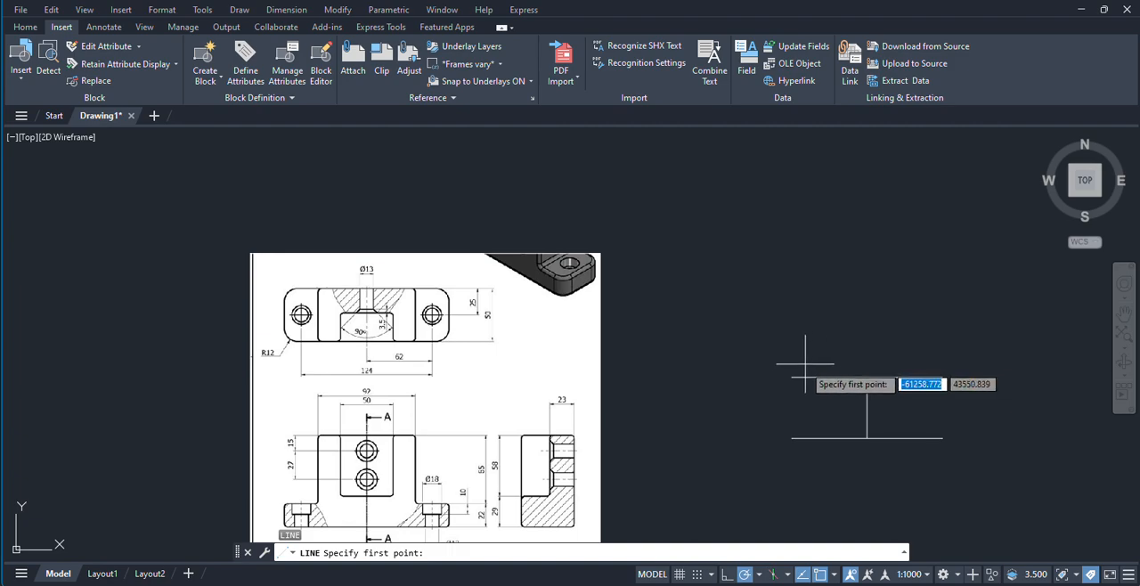
{"action": "left_click", "coordinate": [792, 376]}
{"action": "left_click", "coordinate": [792, 438]}
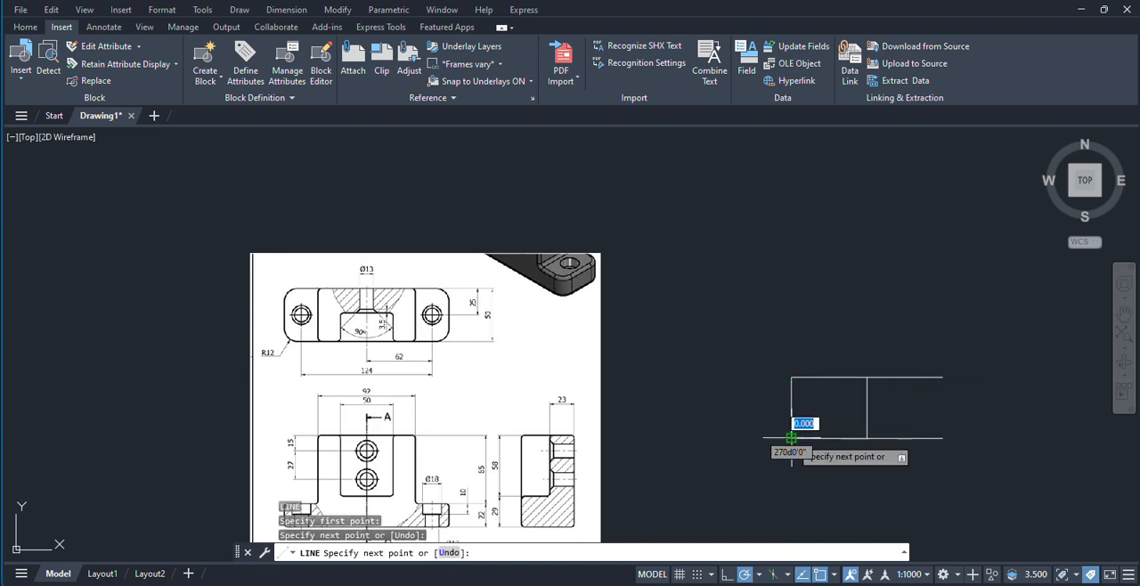
{"action": "right_click", "coordinate": [863, 349]}
{"action": "left_click", "coordinate": [886, 358]}
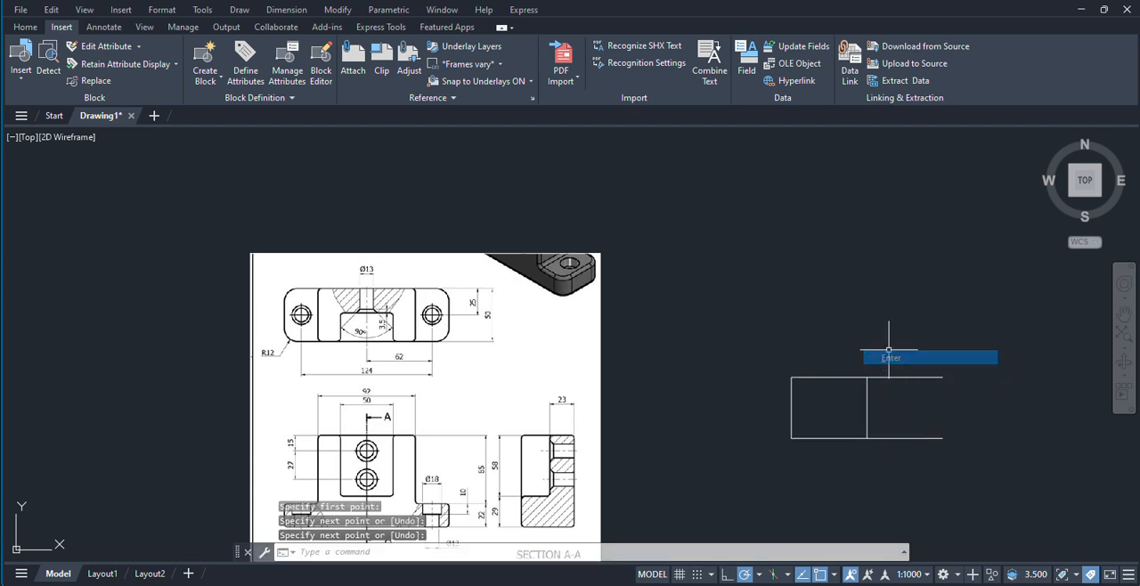
Step: Close the rectangle with a vertical line joining the right endpoints of the upper and lower lines
{"action": "right_click", "coordinate": [884, 349]}
{"action": "left_click", "coordinate": [900, 355]}
{"action": "left_click", "coordinate": [942, 377]}
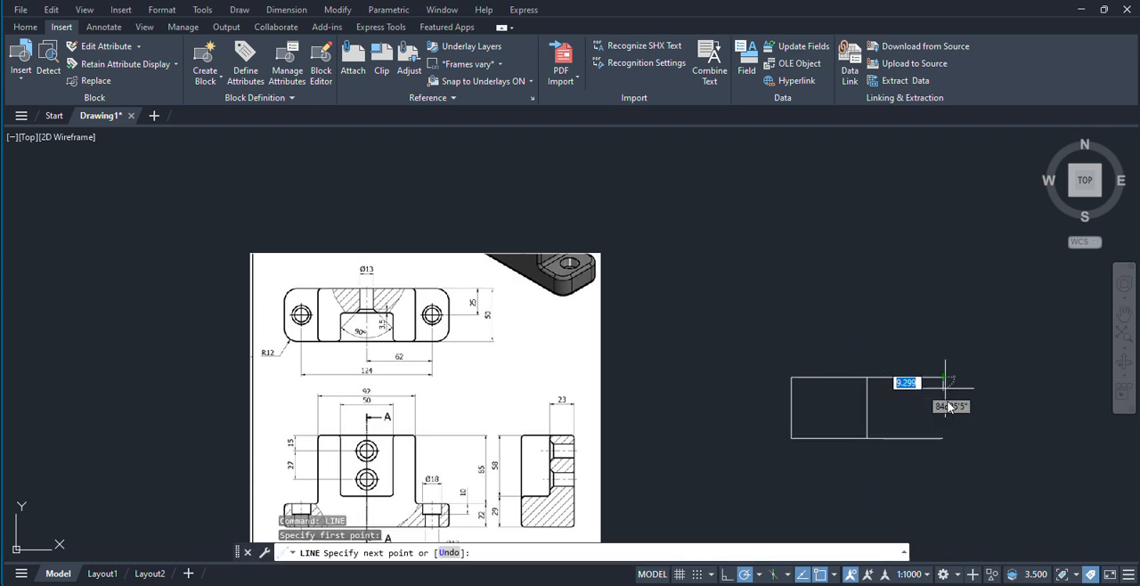
{"action": "right_click", "coordinate": [1000, 394]}
{"action": "left_click", "coordinate": [1030, 403]}
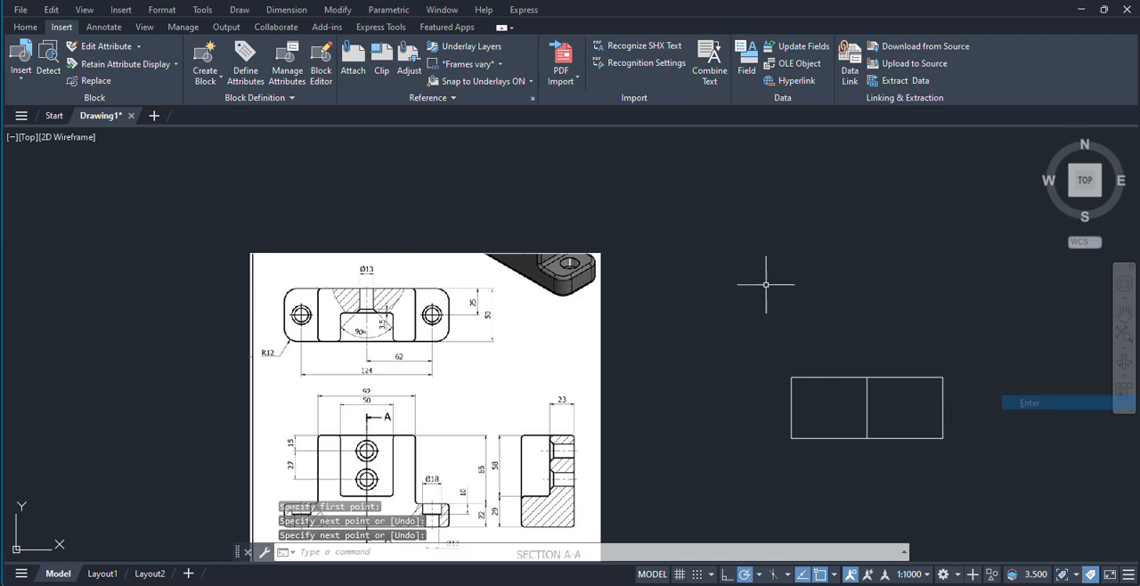
Step: Draw a circle of diameter 13 centred on the midpoint of the rectangle's left edge, checking the hole size in the reference
{"action": "key", "text": "Return"}
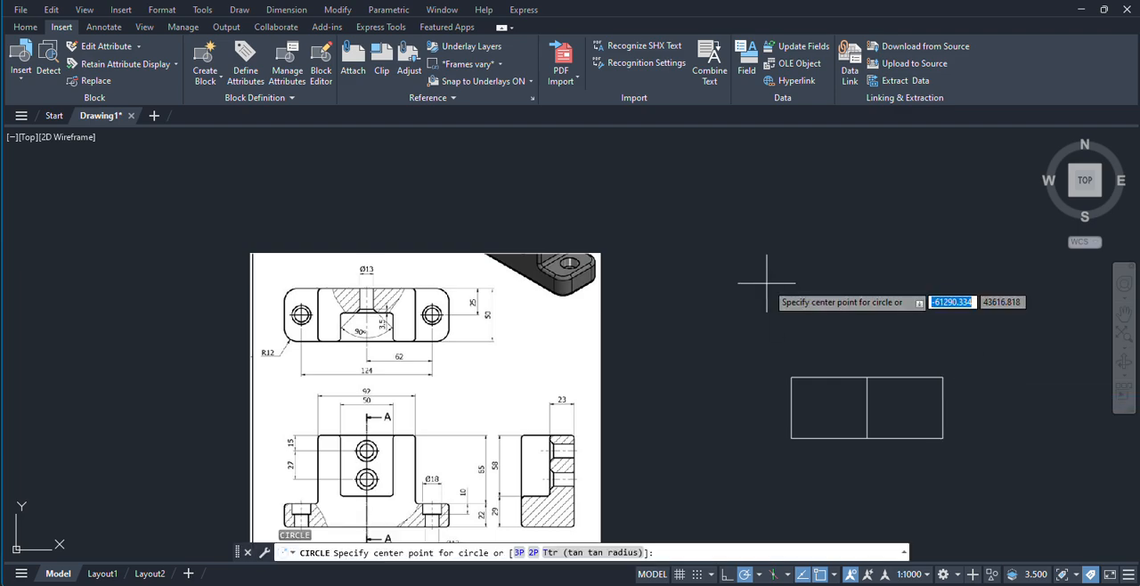
{"action": "scroll", "coordinate": [431, 314], "scroll_direction": "up", "scroll_amount": 4}
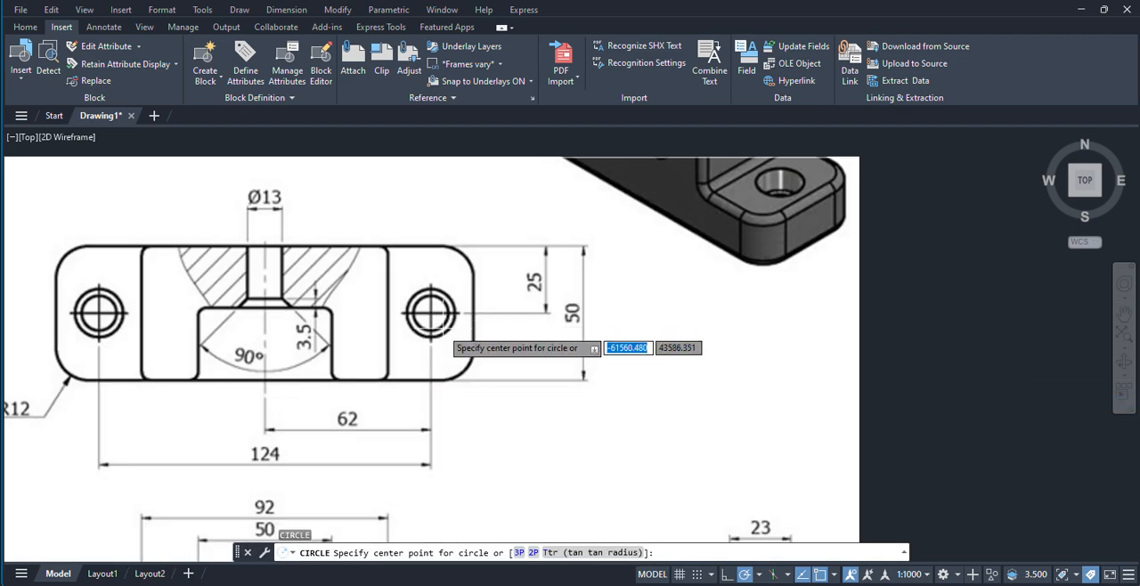
{"action": "scroll", "coordinate": [432, 341], "scroll_direction": "down", "scroll_amount": 2}
{"action": "middle_click_drag", "start_coordinate": [401, 425], "coordinate": [431, 291]}
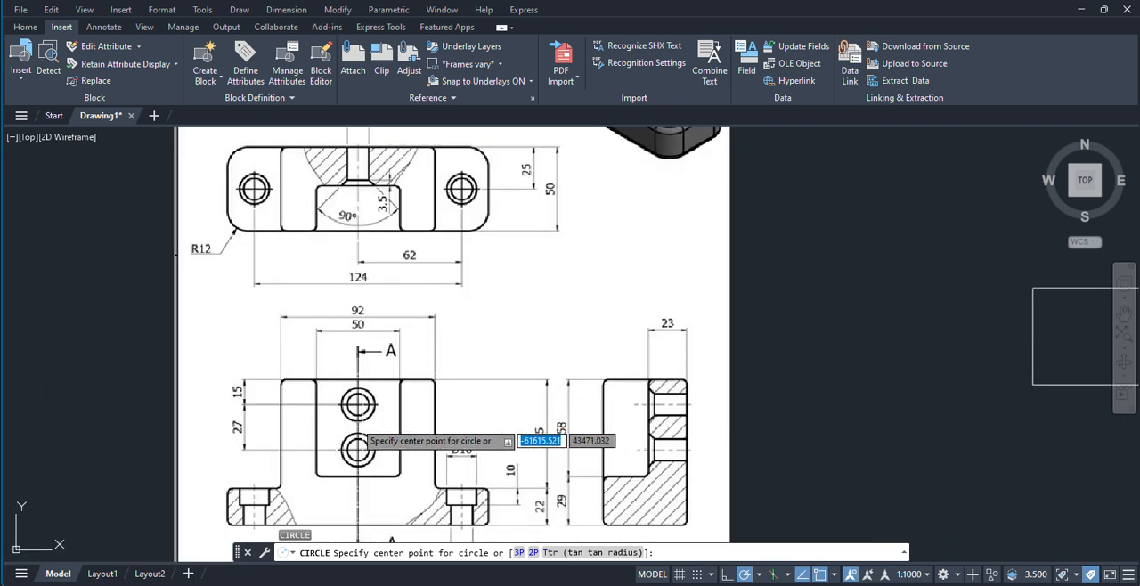
{"action": "scroll", "coordinate": [374, 426], "scroll_direction": "up", "scroll_amount": 2}
{"action": "scroll", "coordinate": [374, 425], "scroll_direction": "down", "scroll_amount": 2}
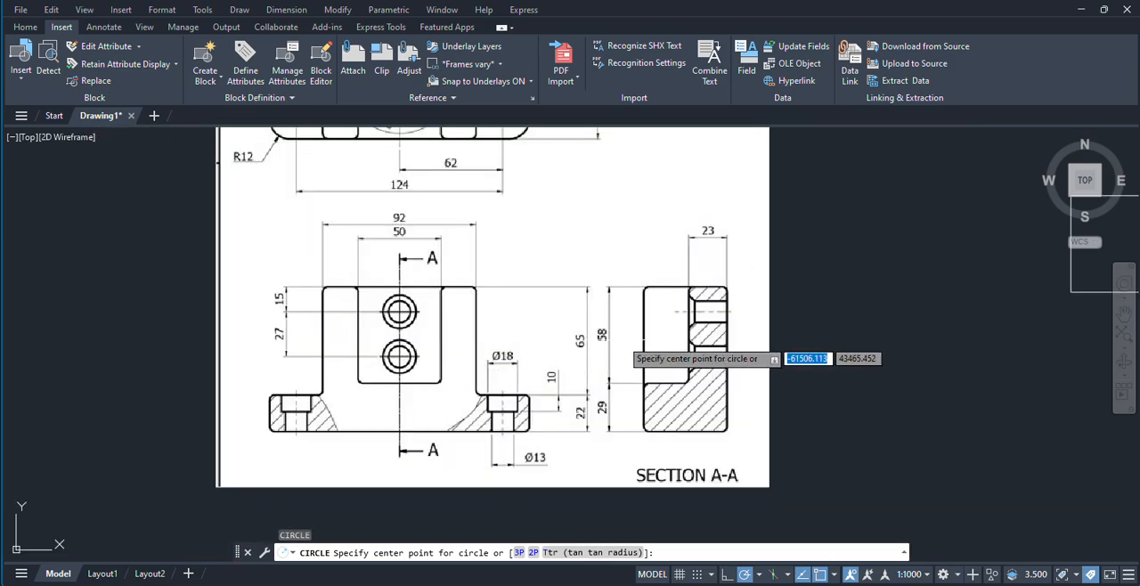
{"action": "scroll", "coordinate": [499, 374], "scroll_direction": "up", "scroll_amount": 2}
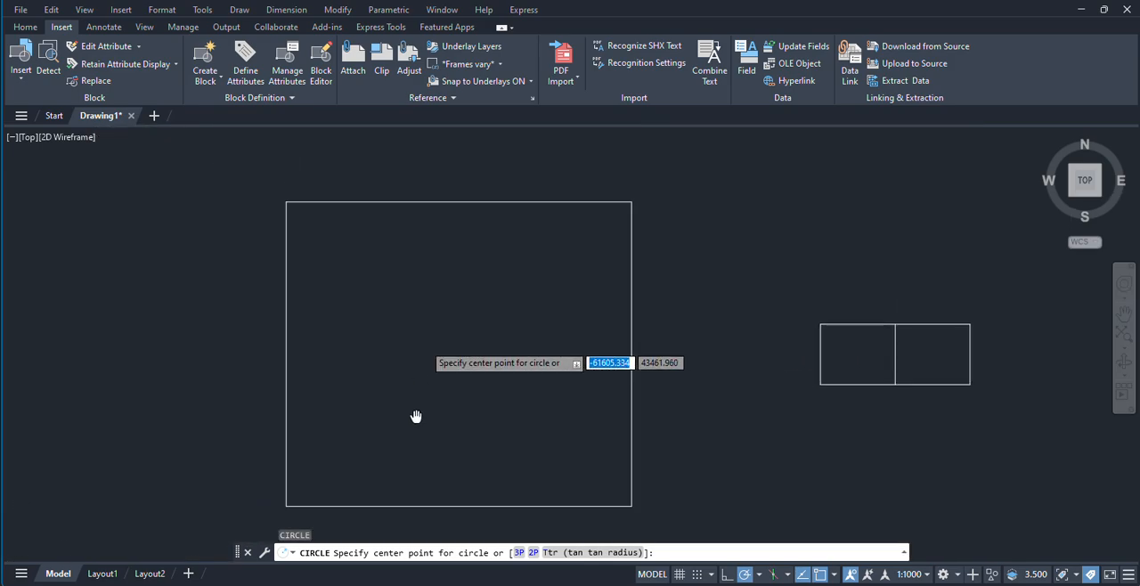
{"action": "scroll", "coordinate": [515, 473], "scroll_direction": "up", "scroll_amount": 2}
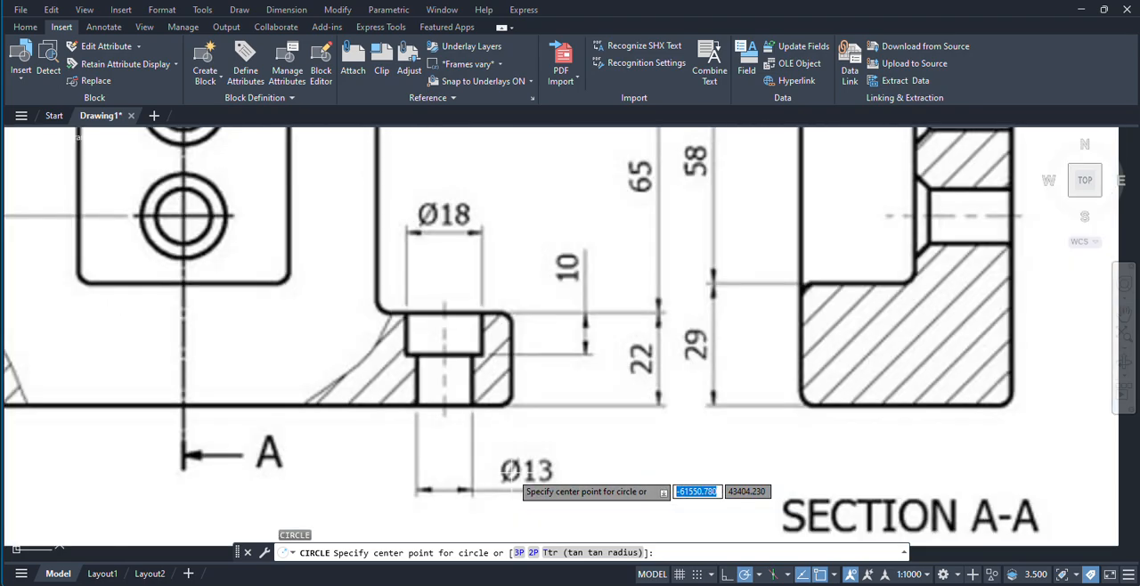
{"action": "scroll", "coordinate": [517, 471], "scroll_direction": "down", "scroll_amount": 6}
{"action": "middle_click_drag", "start_coordinate": [720, 410], "coordinate": [562, 446]}
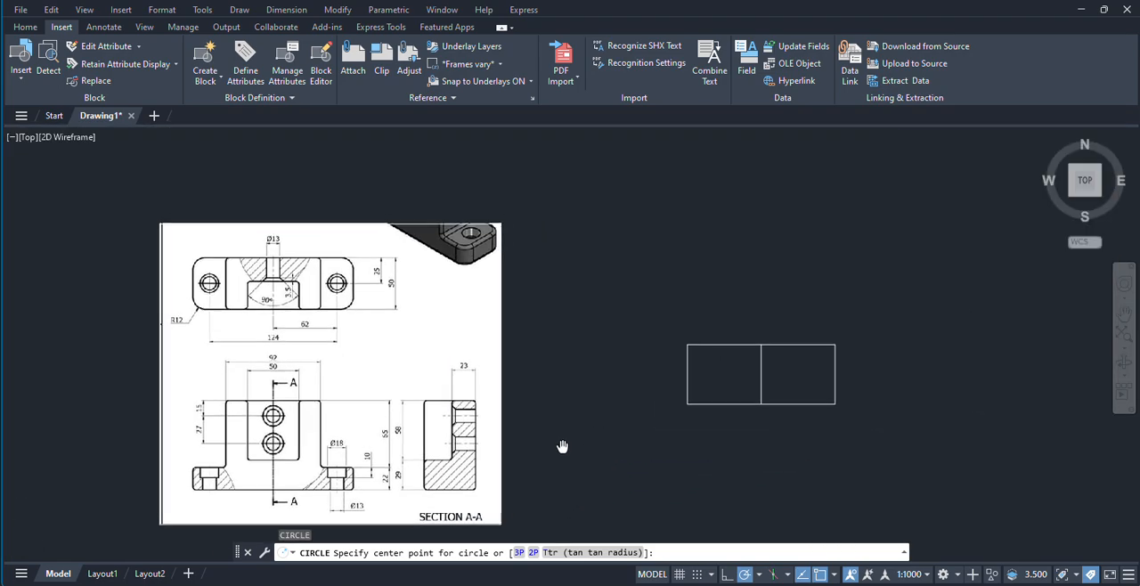
{"action": "left_click", "coordinate": [687, 374]}
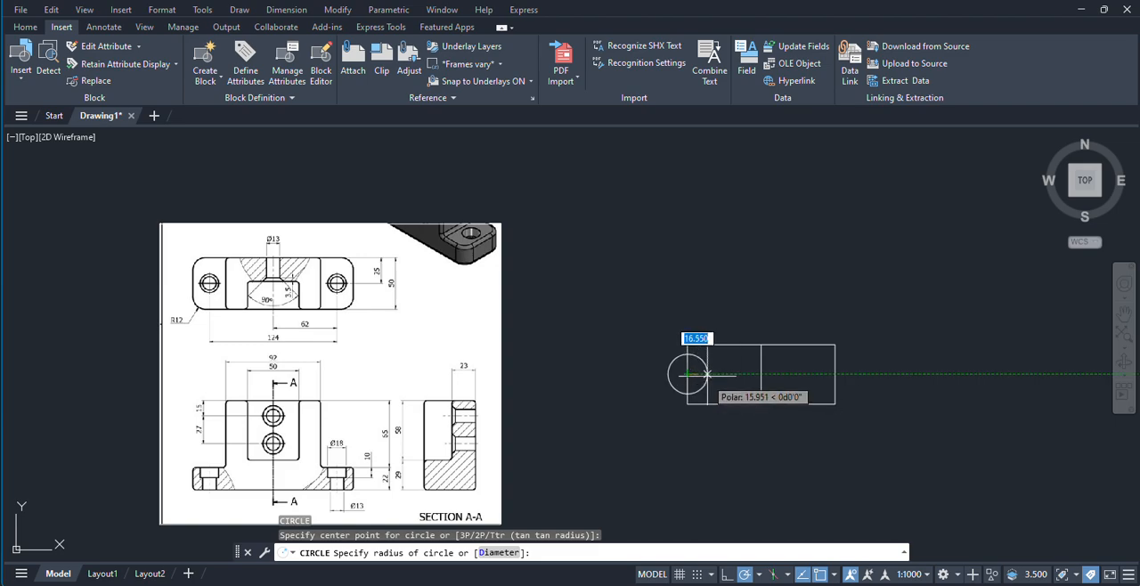
{"action": "left_click", "coordinate": [501, 553]}
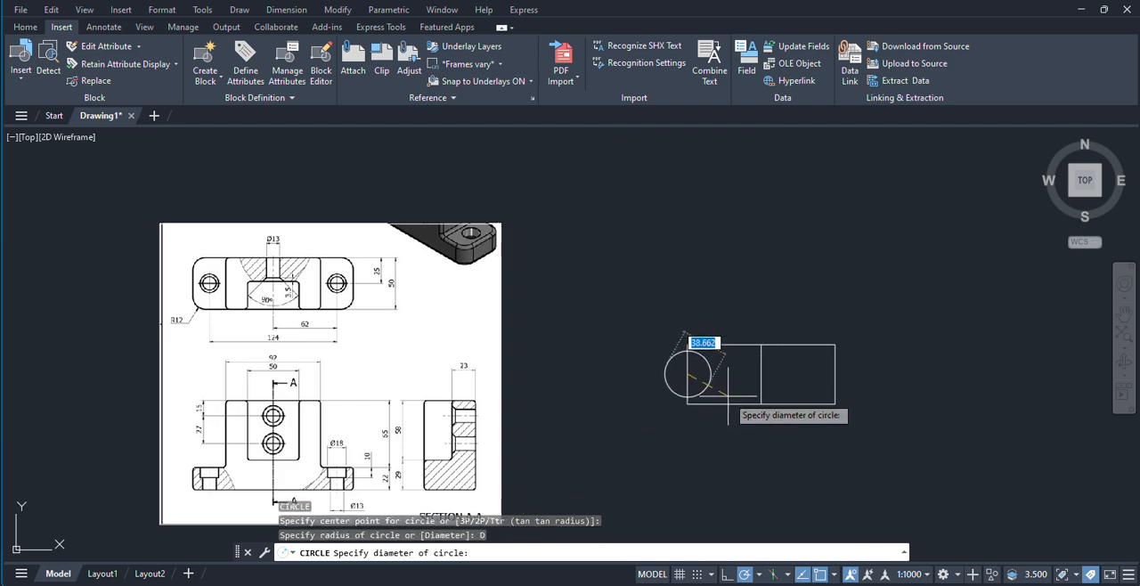
{"action": "type", "text": "13"}
{"action": "key", "text": "Return"}
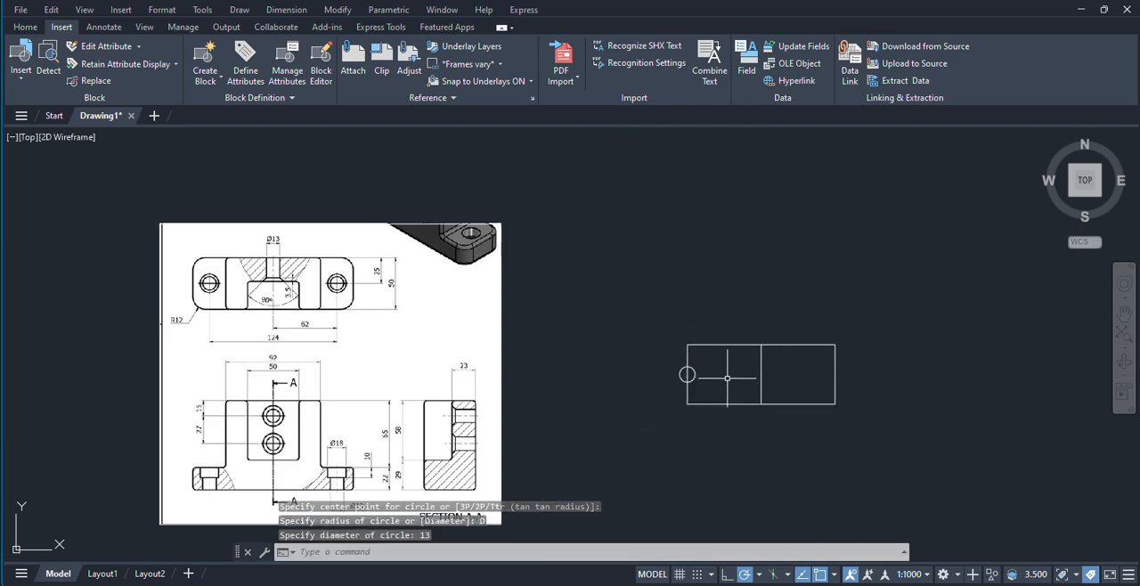
Step: Examine the mounting hole's counterbore diameter in the front view of the reference image
{"action": "scroll", "coordinate": [718, 395], "scroll_direction": "up", "scroll_amount": 4}
{"action": "scroll", "coordinate": [494, 402], "scroll_direction": "down", "scroll_amount": 4}
{"action": "middle_click_drag", "start_coordinate": [492, 402], "coordinate": [607, 361]}
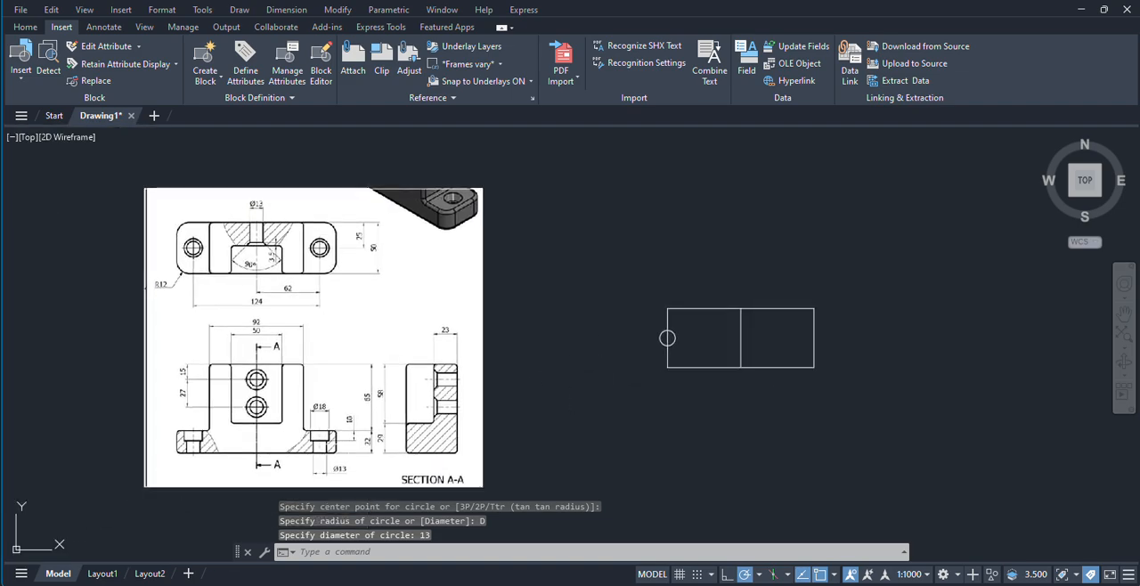
{"action": "scroll", "coordinate": [227, 471], "scroll_direction": "up", "scroll_amount": 2}
{"action": "scroll", "coordinate": [404, 407], "scroll_direction": "up", "scroll_amount": 4}
{"action": "scroll", "coordinate": [322, 431], "scroll_direction": "down", "scroll_amount": 4}
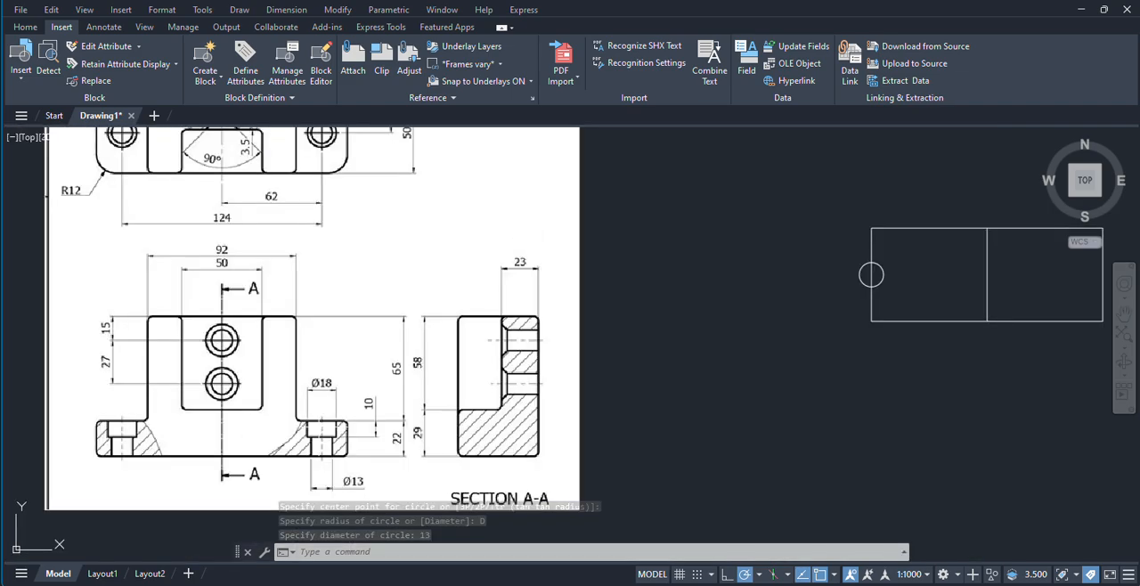
{"action": "scroll", "coordinate": [690, 333], "scroll_direction": "down", "scroll_amount": 2}
{"action": "middle_click_drag", "start_coordinate": [690, 333], "coordinate": [570, 407]}
{"action": "scroll", "coordinate": [665, 371], "scroll_direction": "up", "scroll_amount": 2}
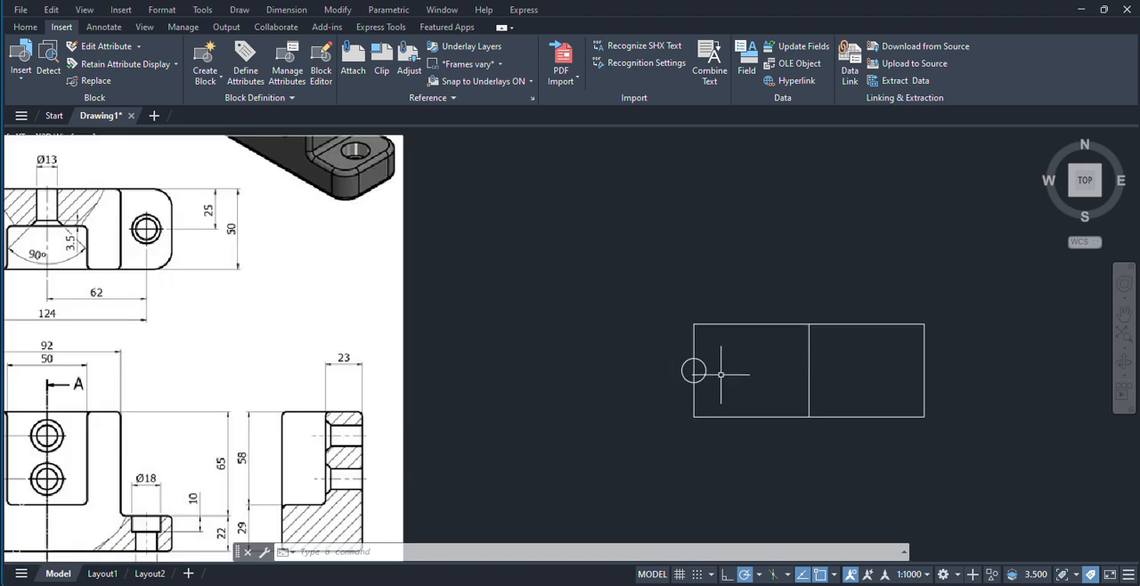
{"action": "left_click", "coordinate": [720, 380]}
{"action": "scroll", "coordinate": [714, 372], "scroll_direction": "up", "scroll_amount": 5}
{"action": "left_click", "coordinate": [674, 369]}
{"action": "scroll", "coordinate": [784, 376], "scroll_direction": "down", "scroll_amount": 4}
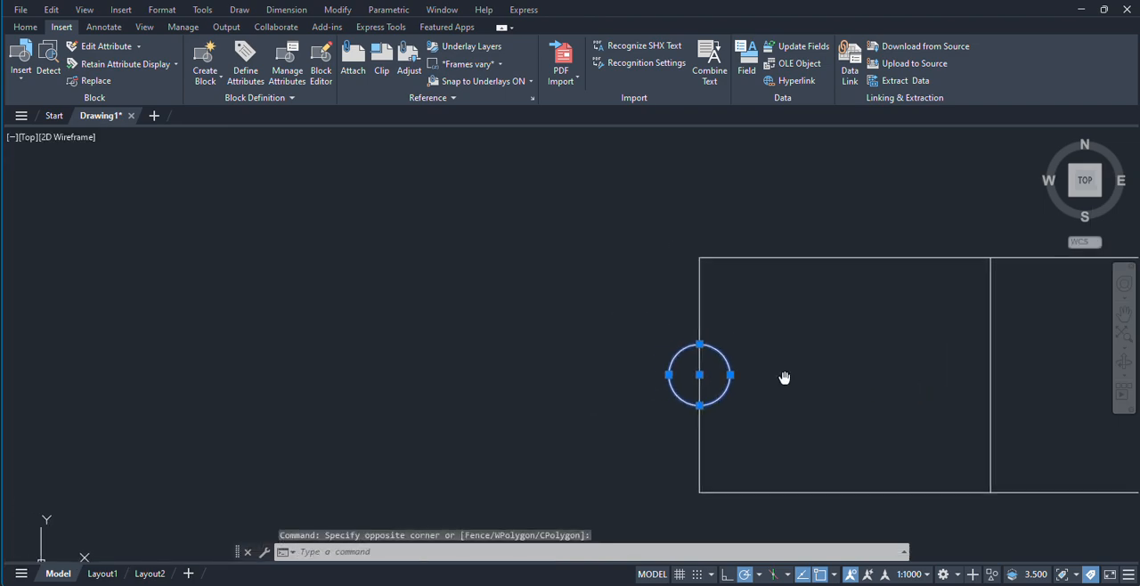
{"action": "key", "text": "Escape"}
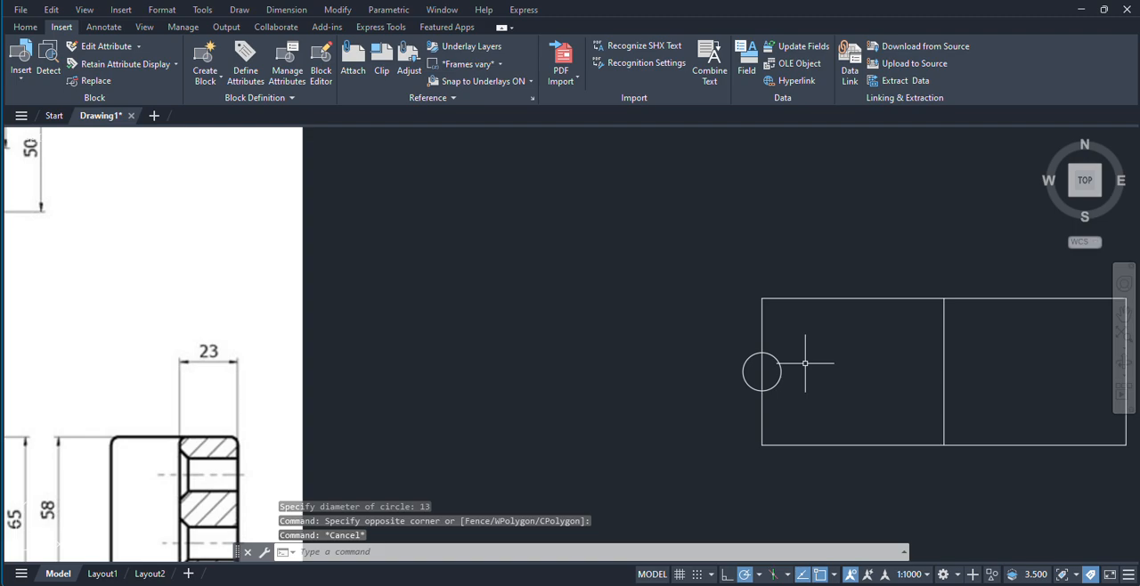
{"action": "scroll", "coordinate": [513, 352], "scroll_direction": "down", "scroll_amount": 4}
{"action": "scroll", "coordinate": [189, 274], "scroll_direction": "up", "scroll_amount": 4}
{"action": "scroll", "coordinate": [465, 335], "scroll_direction": "down", "scroll_amount": 4}
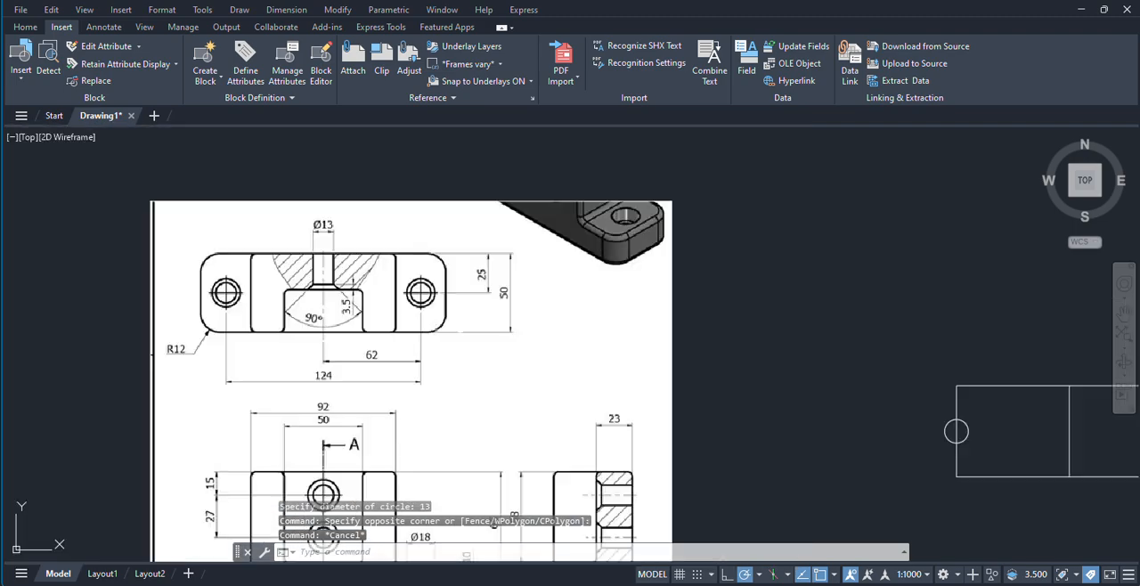
{"action": "middle_click_drag", "start_coordinate": [717, 336], "coordinate": [515, 298]}
{"action": "scroll", "coordinate": [595, 294], "scroll_direction": "up", "scroll_amount": 4}
{"action": "type", "text": "o"}
{"action": "key", "text": "Return"}
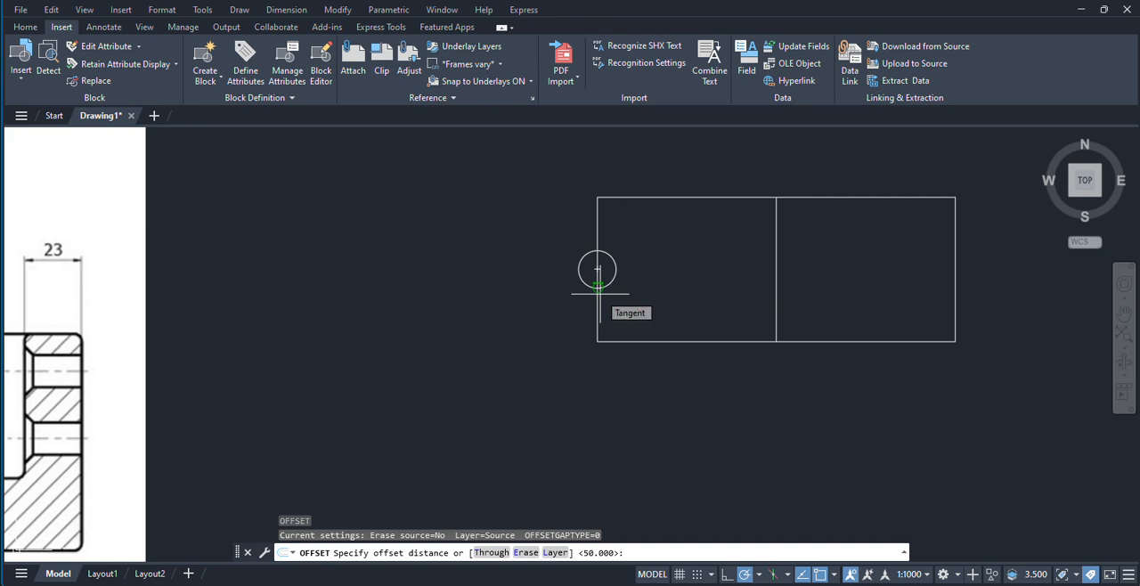
{"action": "key", "text": "Escape"}
Step: Draw a concentric circle of diameter 18 around the small circle on the rectangle's left edge
{"action": "type", "text": "c"}
{"action": "key", "text": "Return"}
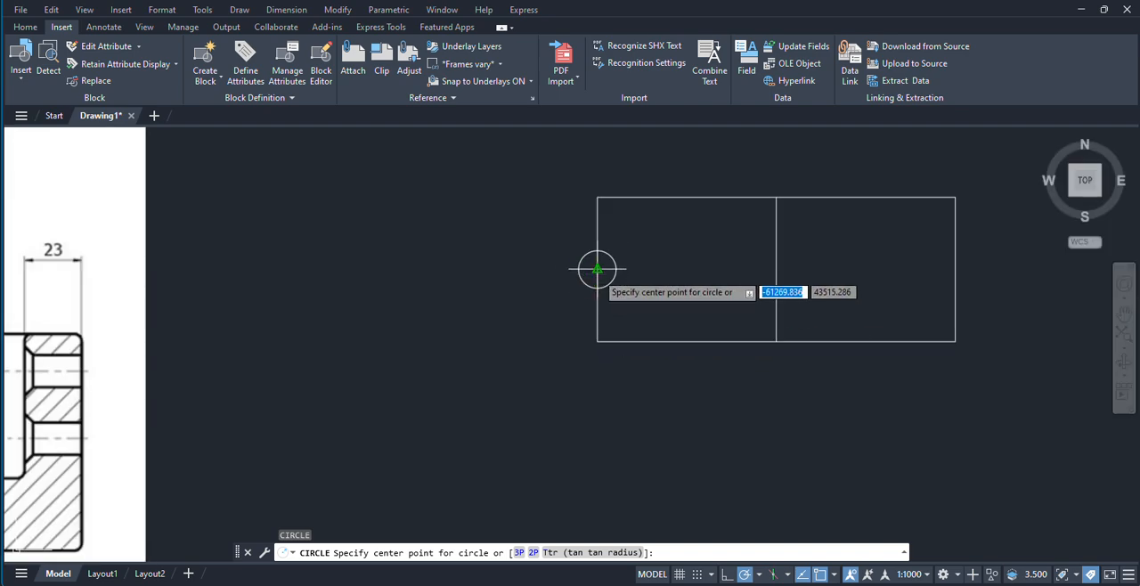
{"action": "left_click", "coordinate": [597, 269]}
{"action": "left_click", "coordinate": [500, 553]}
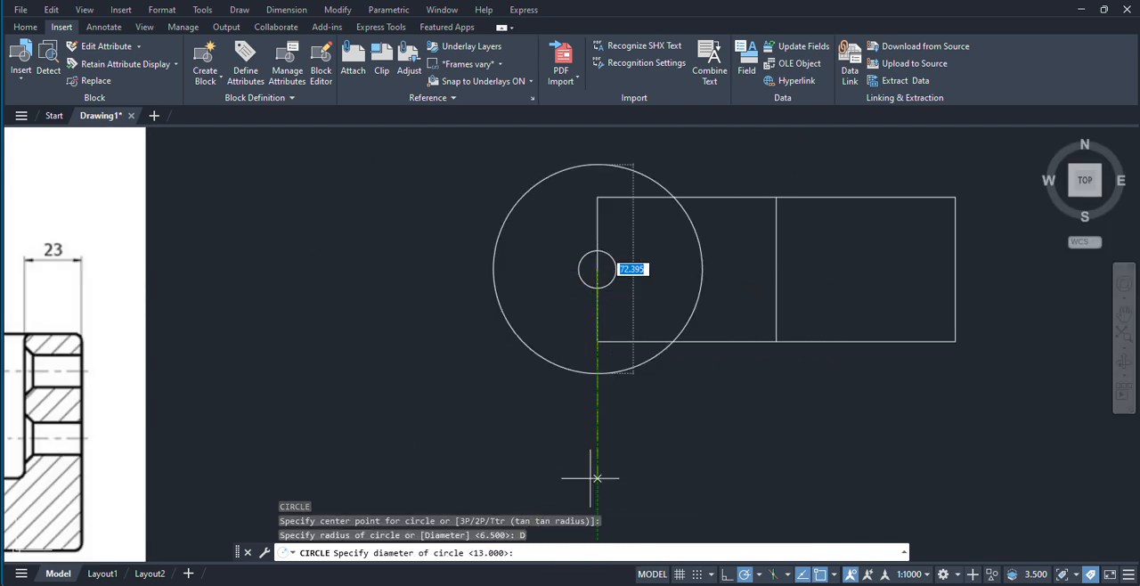
{"action": "type", "text": "18"}
{"action": "key", "text": "Return"}
{"action": "scroll", "coordinate": [517, 275], "scroll_direction": "down", "scroll_amount": 4}
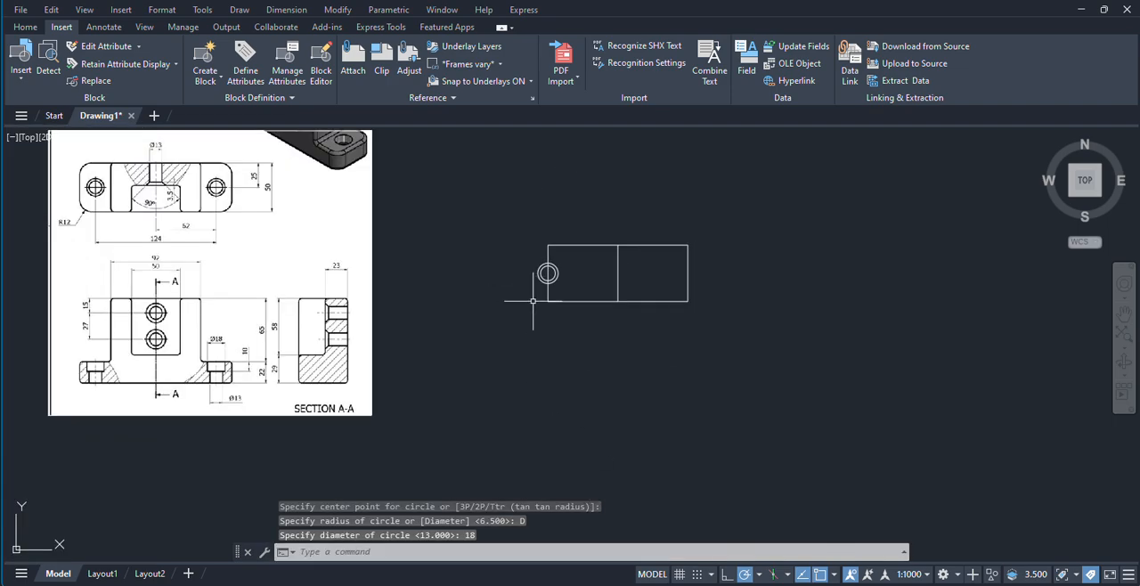
Step: Mirror both concentric circles about the rectangle's vertical centre line, keeping the originals
{"action": "middle_click_drag", "start_coordinate": [579, 293], "coordinate": [600, 321]}
{"action": "scroll", "coordinate": [579, 295], "scroll_direction": "up", "scroll_amount": 4}
{"action": "left_click", "coordinate": [481, 282]}
{"action": "left_click", "coordinate": [612, 356]}
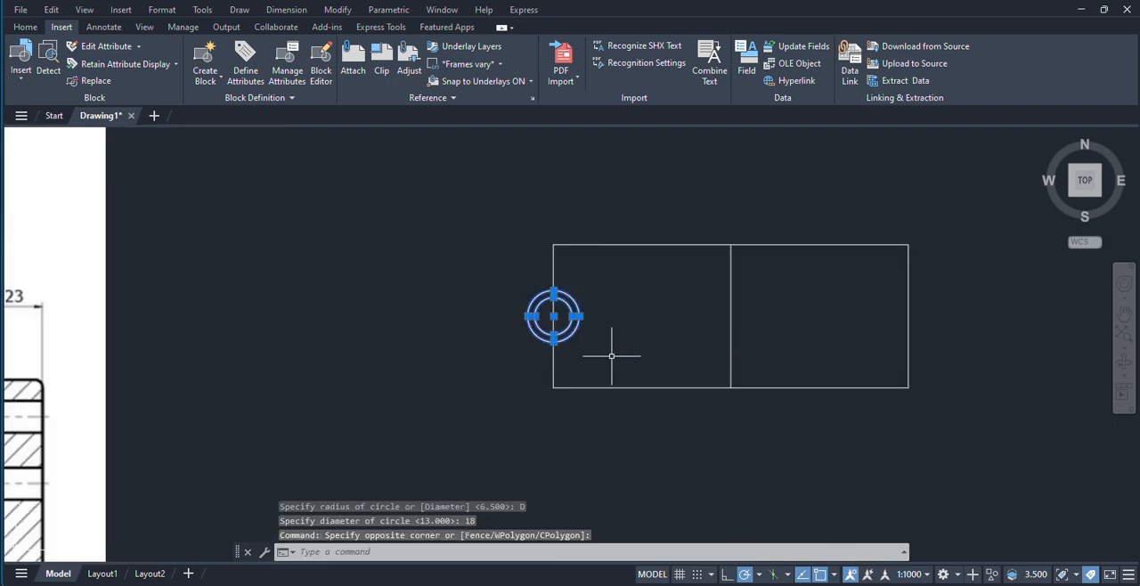
{"action": "type", "text": "mi"}
{"action": "key", "text": "Return"}
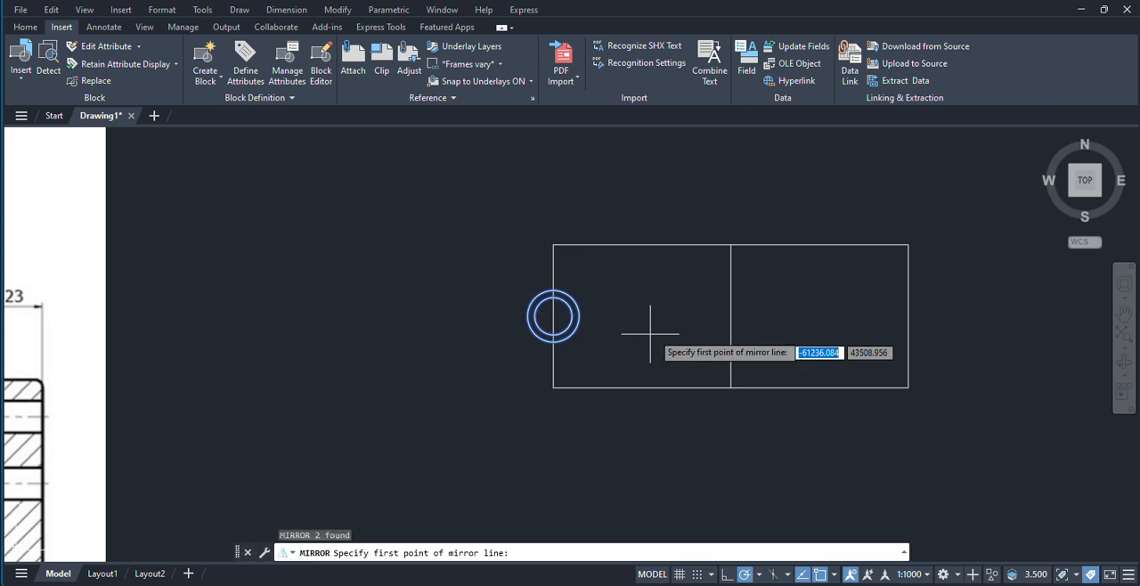
{"action": "left_click", "coordinate": [731, 245]}
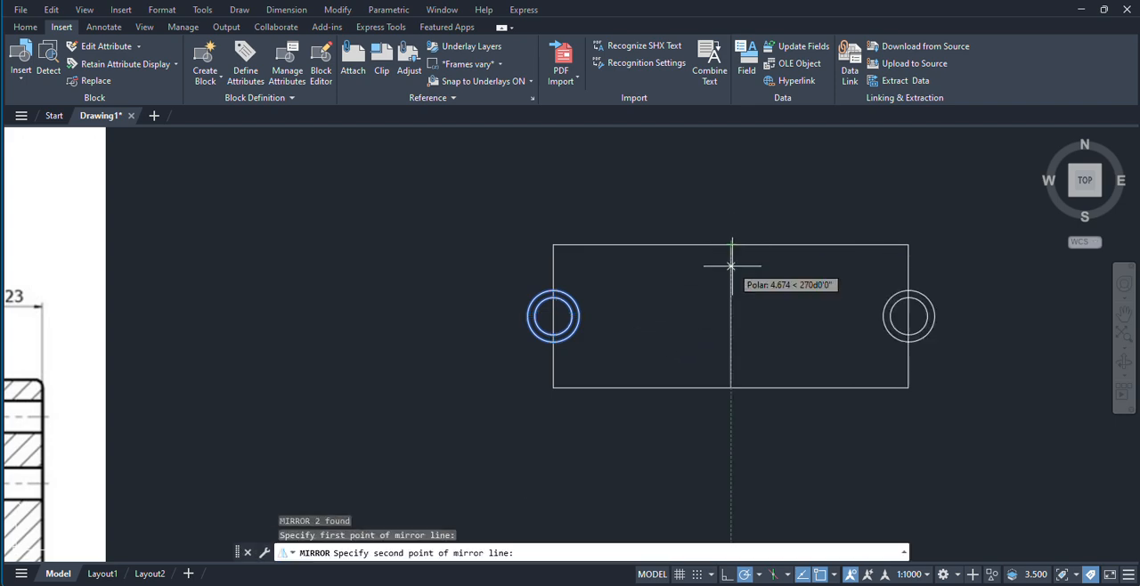
{"action": "left_click", "coordinate": [730, 388]}
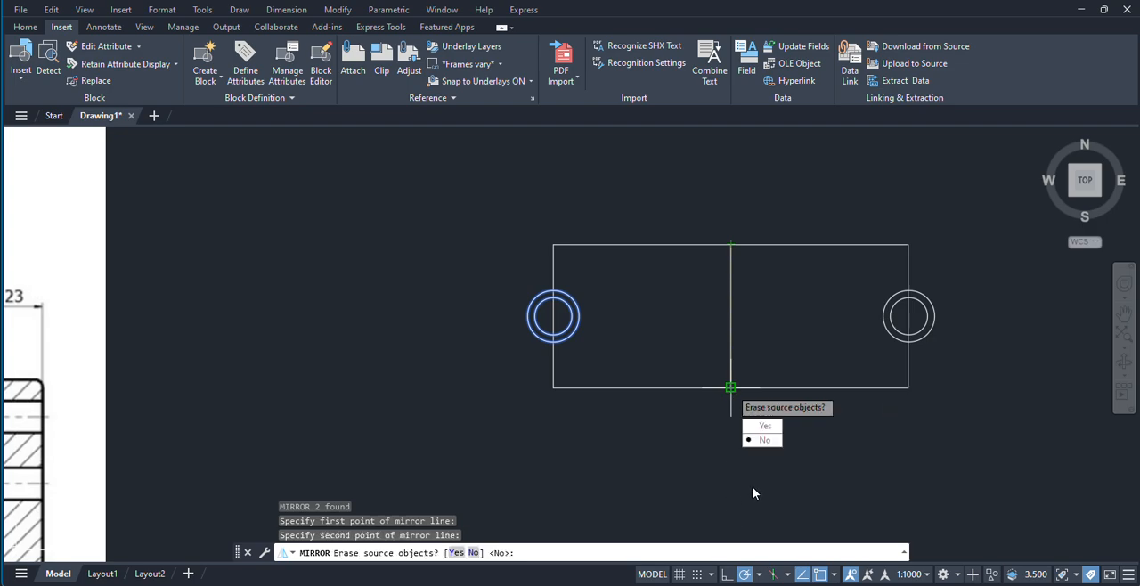
{"action": "key", "text": "Return"}
Step: Draw a horizontal line from the centre of the left hole outward to just beyond the outer circle
{"action": "scroll", "coordinate": [495, 318], "scroll_direction": "down", "scroll_amount": 5}
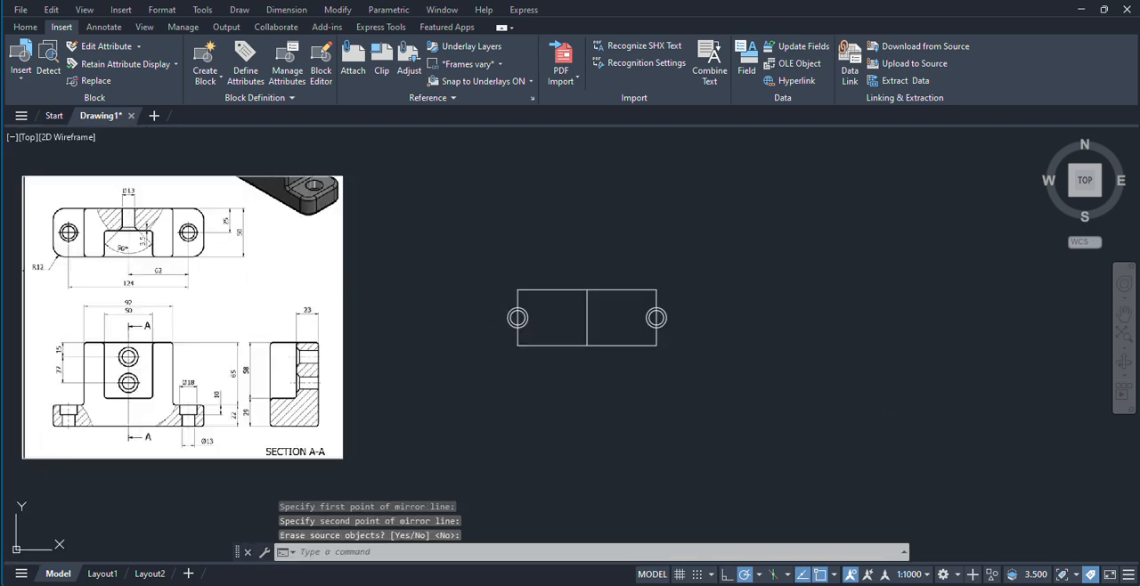
{"action": "middle_click_drag", "start_coordinate": [484, 322], "coordinate": [586, 286]}
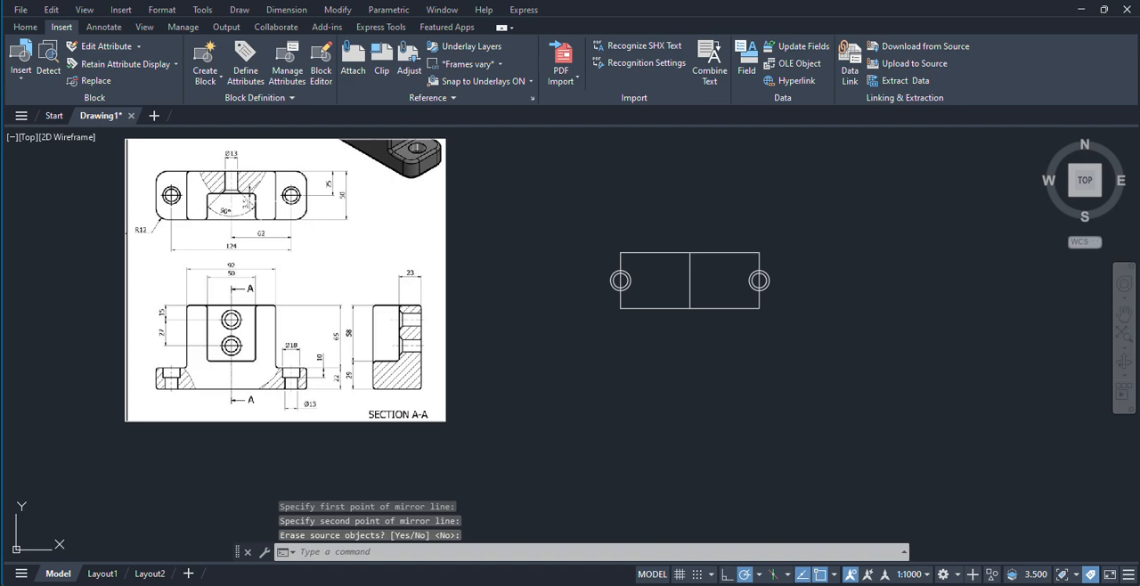
{"action": "scroll", "coordinate": [534, 316], "scroll_direction": "up", "scroll_amount": 2}
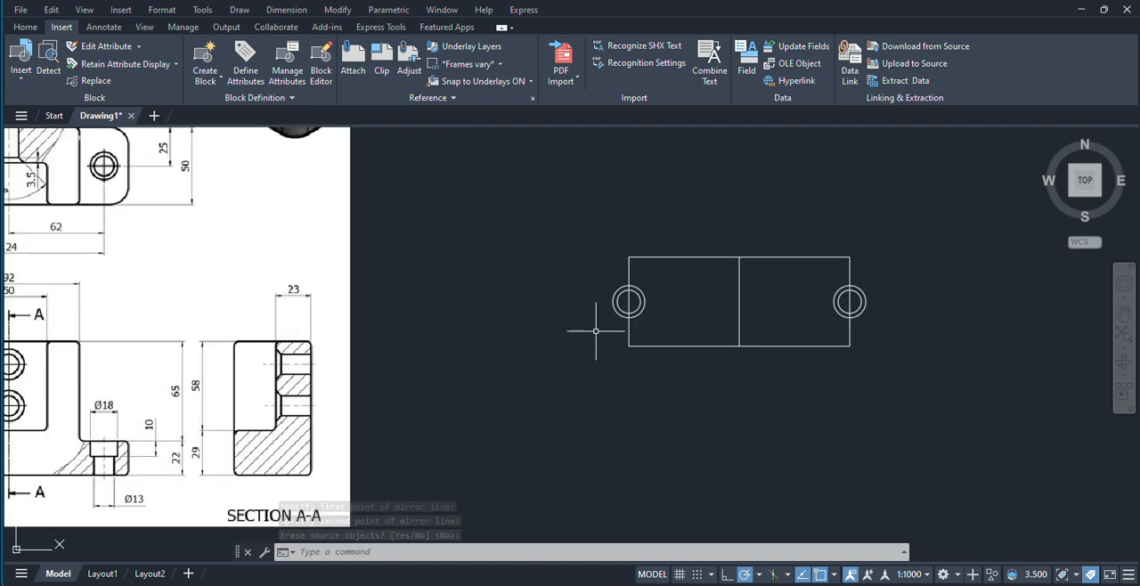
{"action": "type", "text": "l"}
{"action": "key", "text": "Return"}
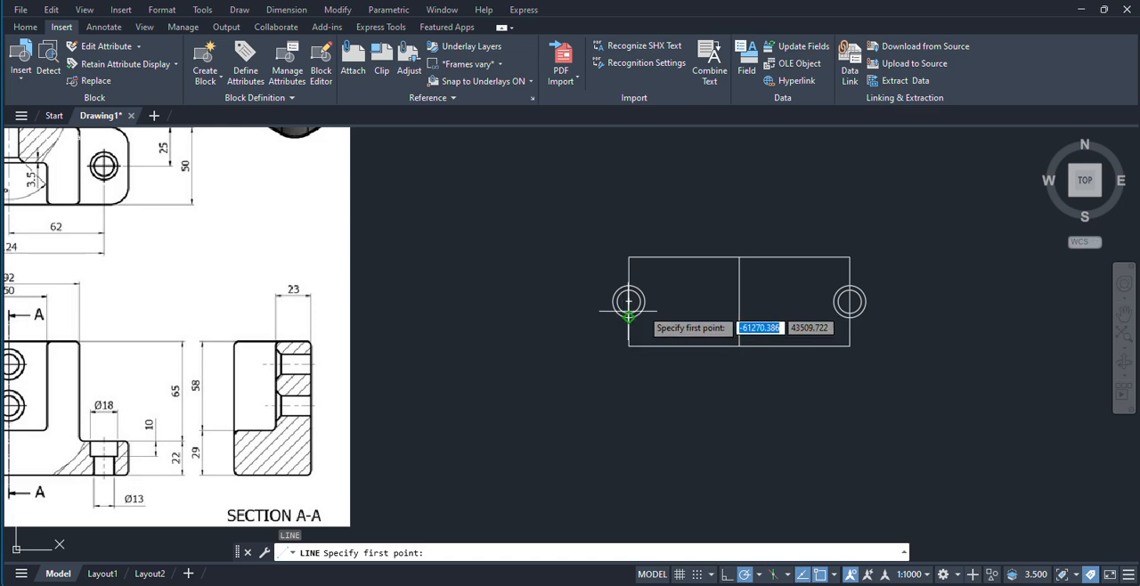
{"action": "scroll", "coordinate": [641, 311], "scroll_direction": "up", "scroll_amount": 6}
{"action": "left_click", "coordinate": [555, 275]}
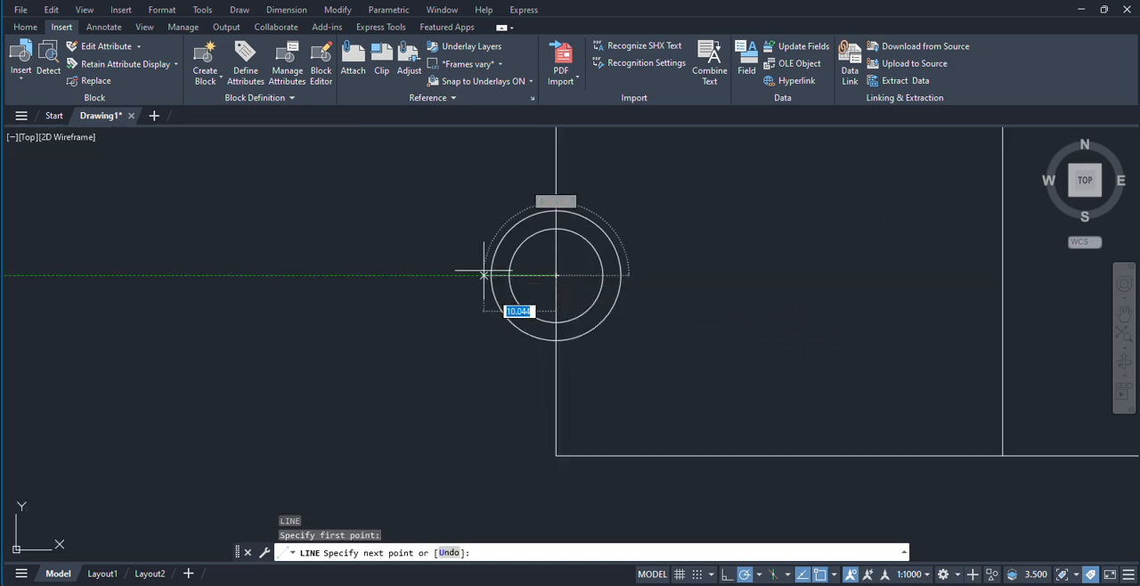
{"action": "left_click", "coordinate": [463, 275]}
{"action": "right_click", "coordinate": [455, 366]}
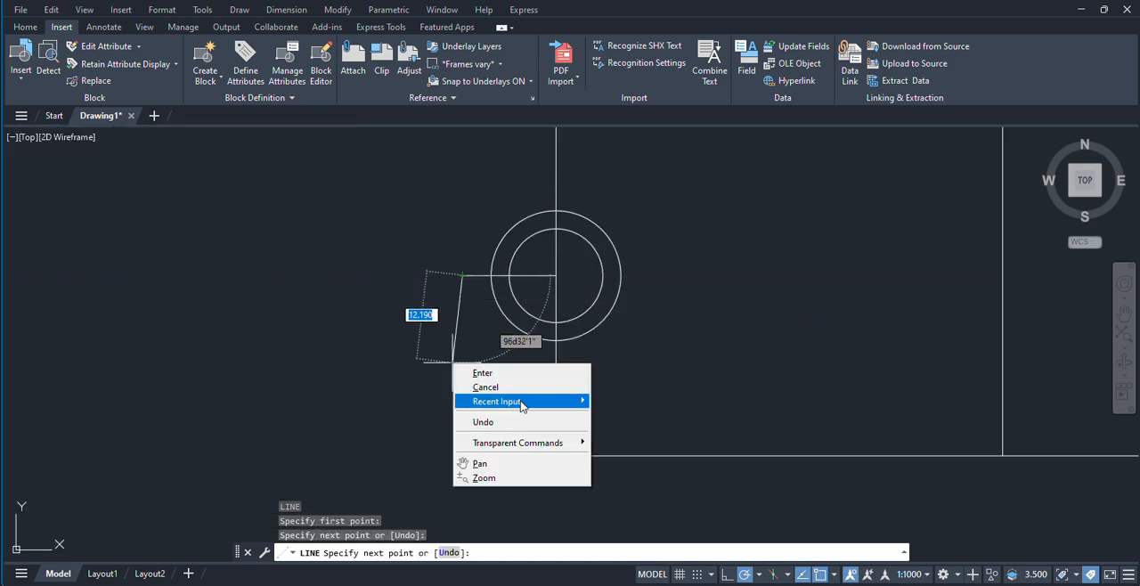
{"action": "left_click", "coordinate": [500, 376]}
Step: Stretch the short line's inner end horizontally past the other side of the outer circle to form the hole's centre mark
{"action": "left_click", "coordinate": [543, 275]}
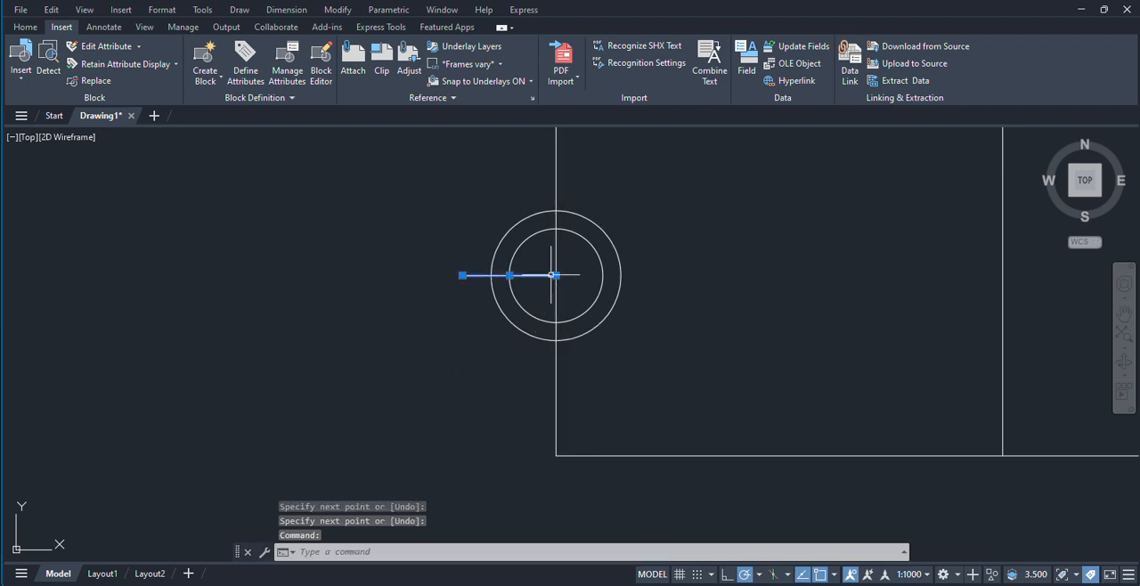
{"action": "left_click", "coordinate": [556, 276]}
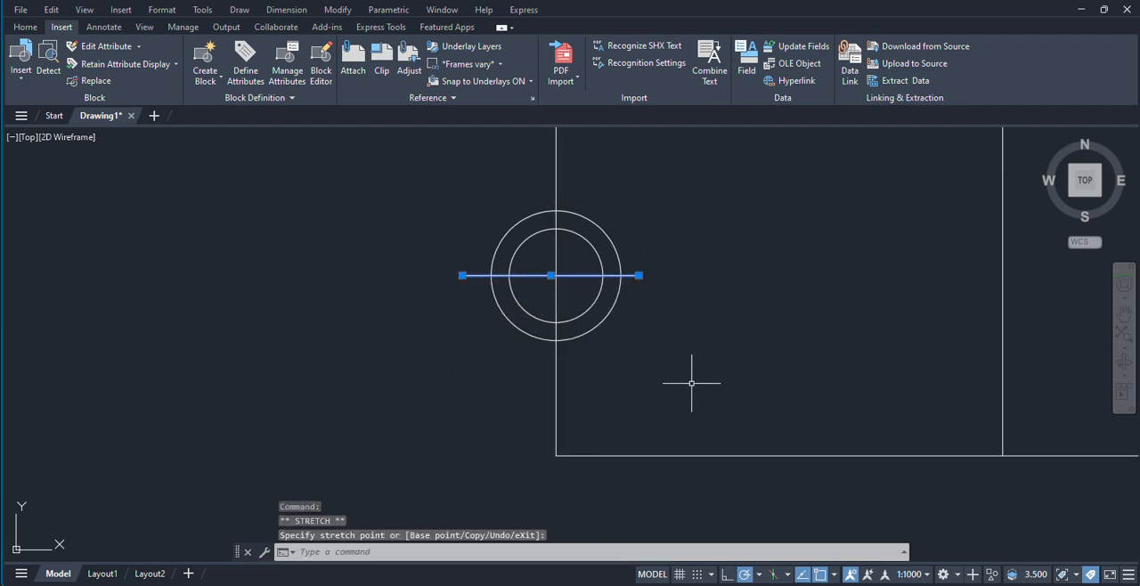
{"action": "key", "text": "Escape"}
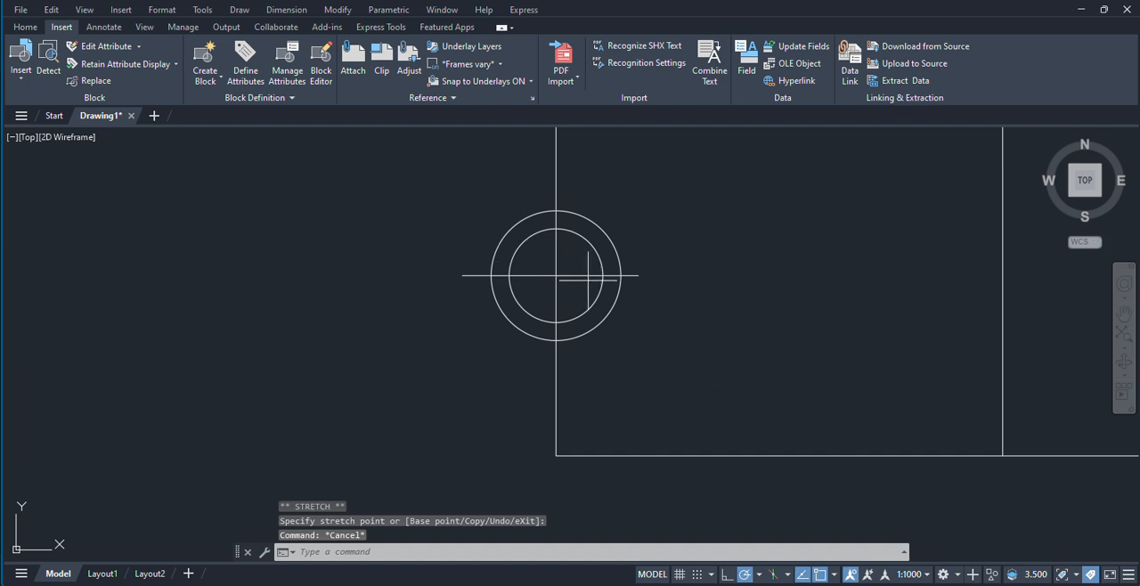
Step: Copy the left hole's horizontal centre line 124 units to the right onto the mirrored hole
{"action": "left_click_drag", "start_coordinate": [587, 279], "coordinate": [580, 266]}
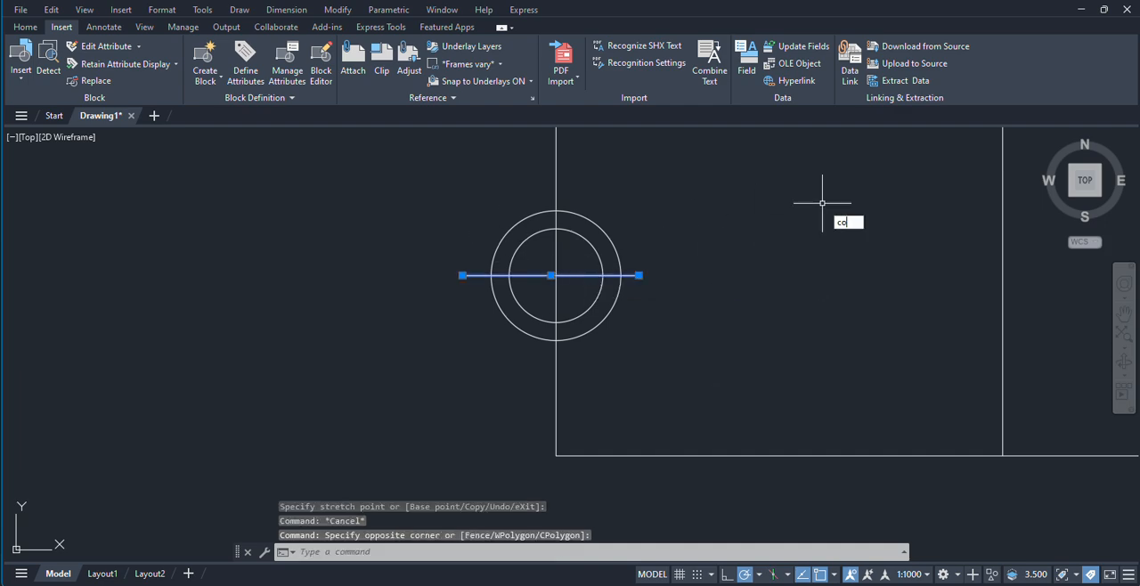
{"action": "key", "text": "Return"}
{"action": "left_click", "coordinate": [551, 275]}
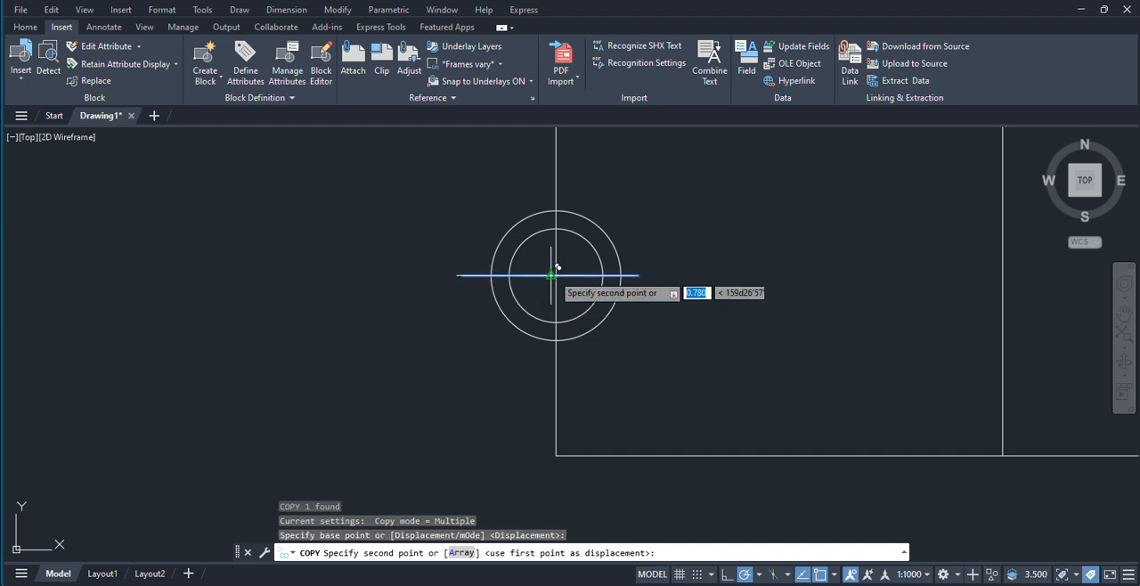
{"action": "scroll", "coordinate": [556, 267], "scroll_direction": "down", "scroll_amount": 4}
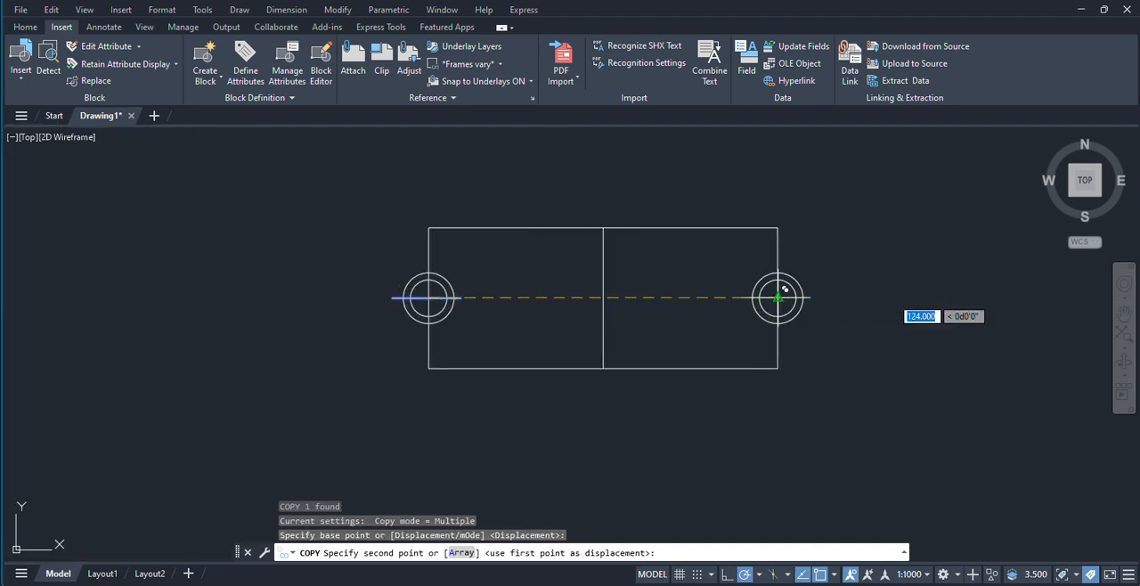
{"action": "left_click", "coordinate": [780, 297]}
{"action": "right_click", "coordinate": [884, 278]}
{"action": "left_click", "coordinate": [907, 290]}
Step: Examine the dimensions of the front, top and section views in the reference image
{"action": "scroll", "coordinate": [535, 320], "scroll_direction": "down", "scroll_amount": 4}
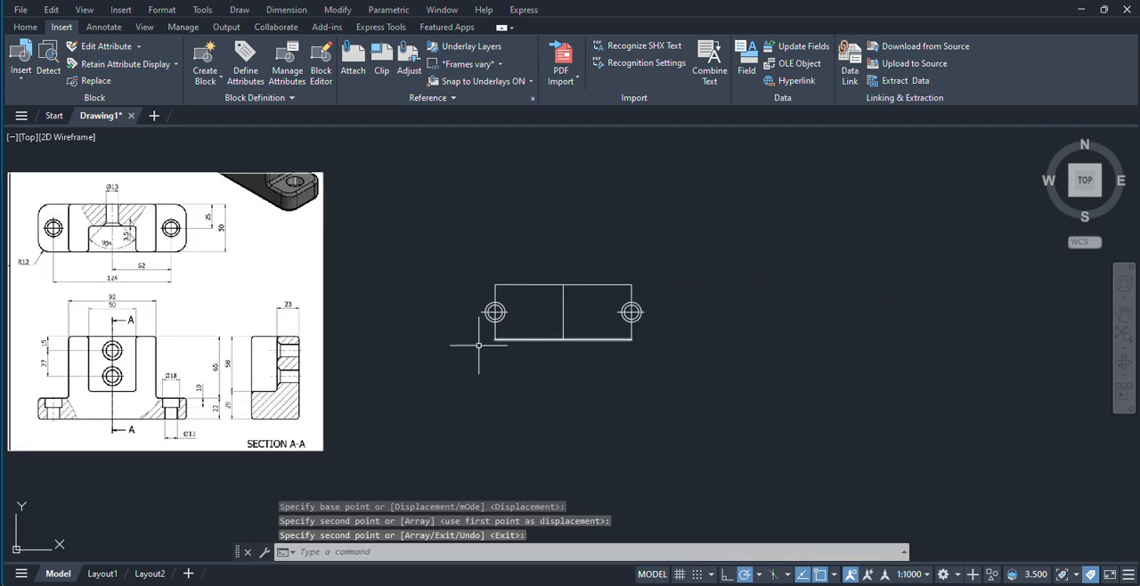
{"action": "middle_click_drag", "start_coordinate": [340, 344], "coordinate": [574, 355]}
{"action": "scroll", "coordinate": [242, 303], "scroll_direction": "up", "scroll_amount": 2}
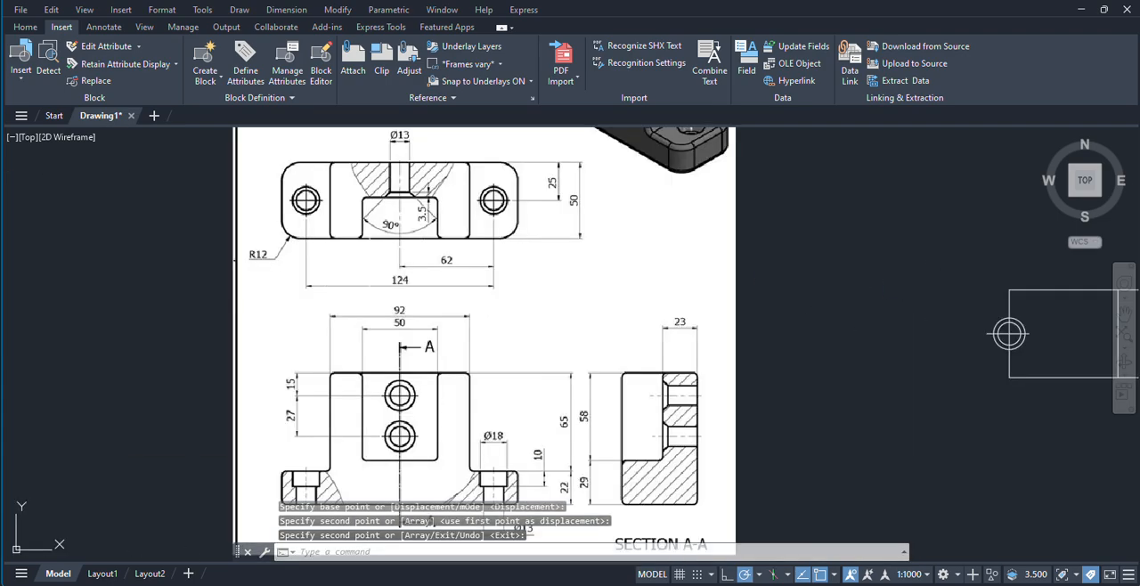
{"action": "middle_click_drag", "start_coordinate": [382, 374], "coordinate": [401, 270]}
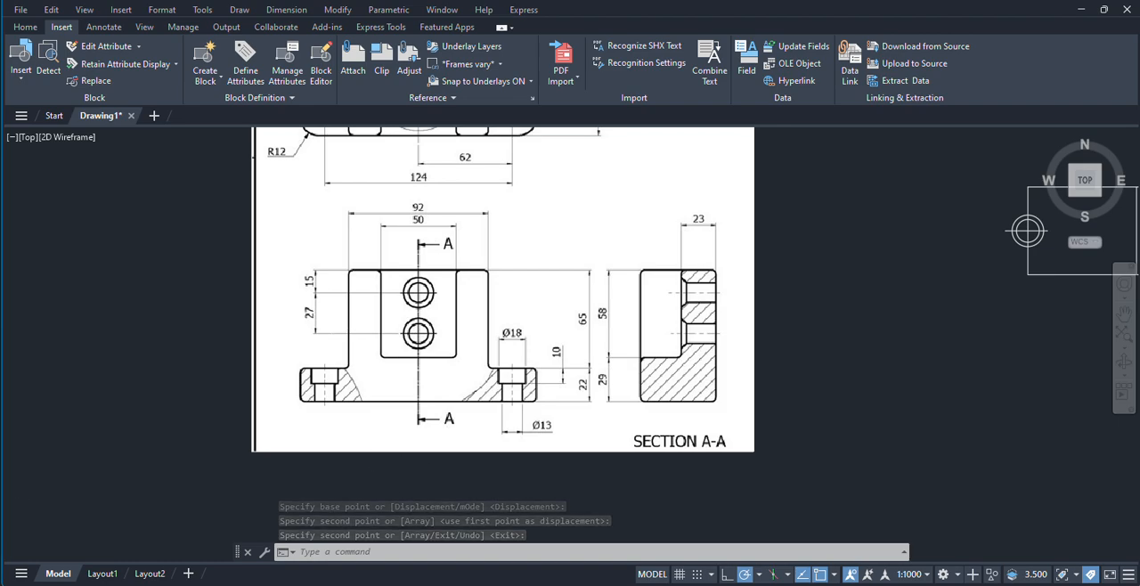
{"action": "scroll", "coordinate": [408, 319], "scroll_direction": "up", "scroll_amount": 2}
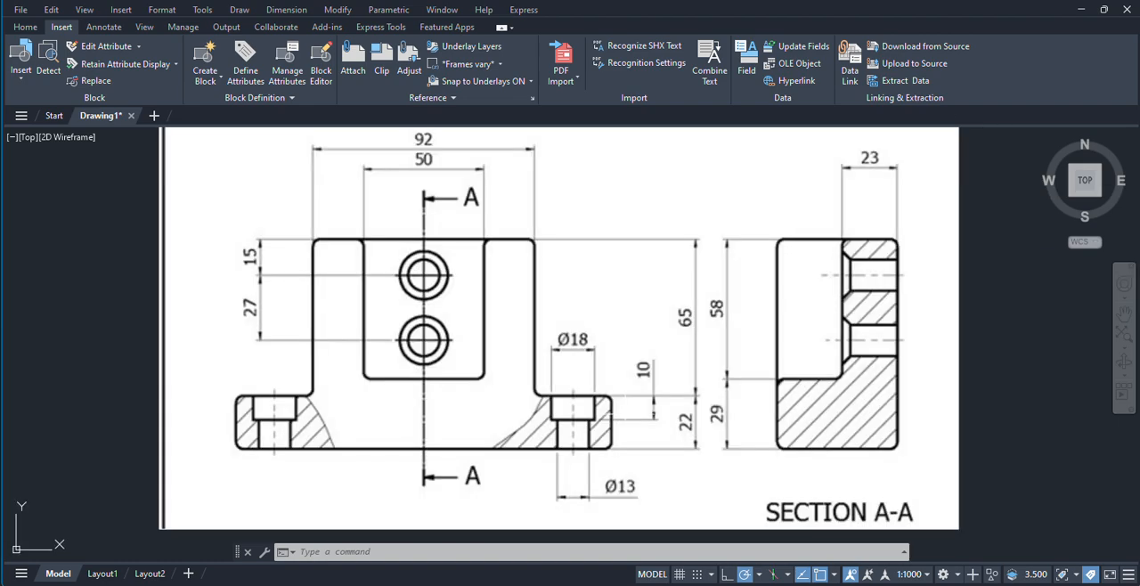
{"action": "middle_click_drag", "start_coordinate": [632, 413], "coordinate": [535, 418]}
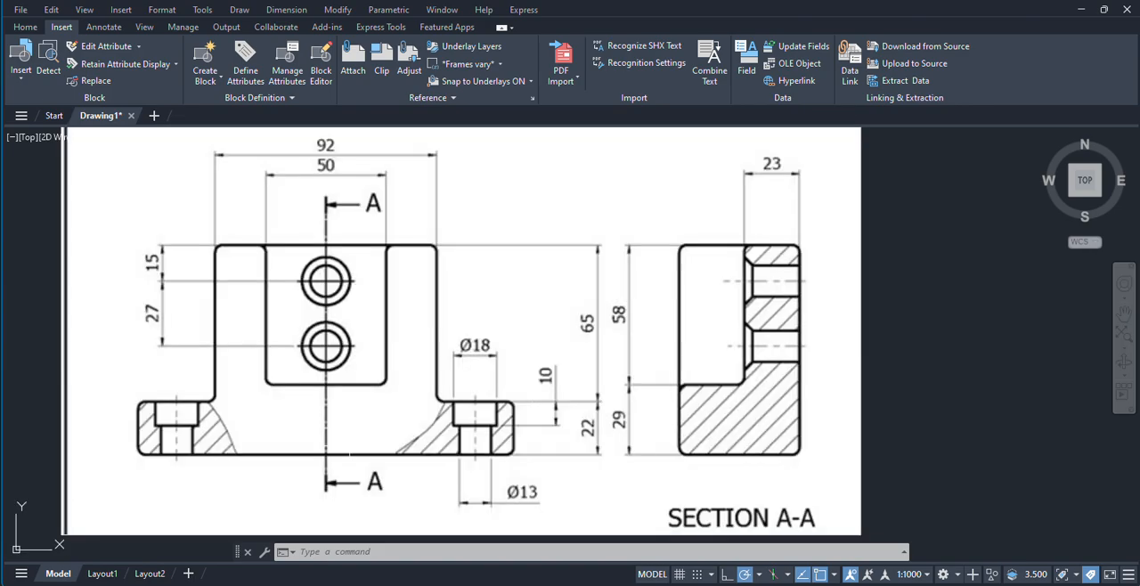
{"action": "scroll", "coordinate": [492, 402], "scroll_direction": "down", "scroll_amount": 2}
{"action": "scroll", "coordinate": [504, 454], "scroll_direction": "up", "scroll_amount": 2}
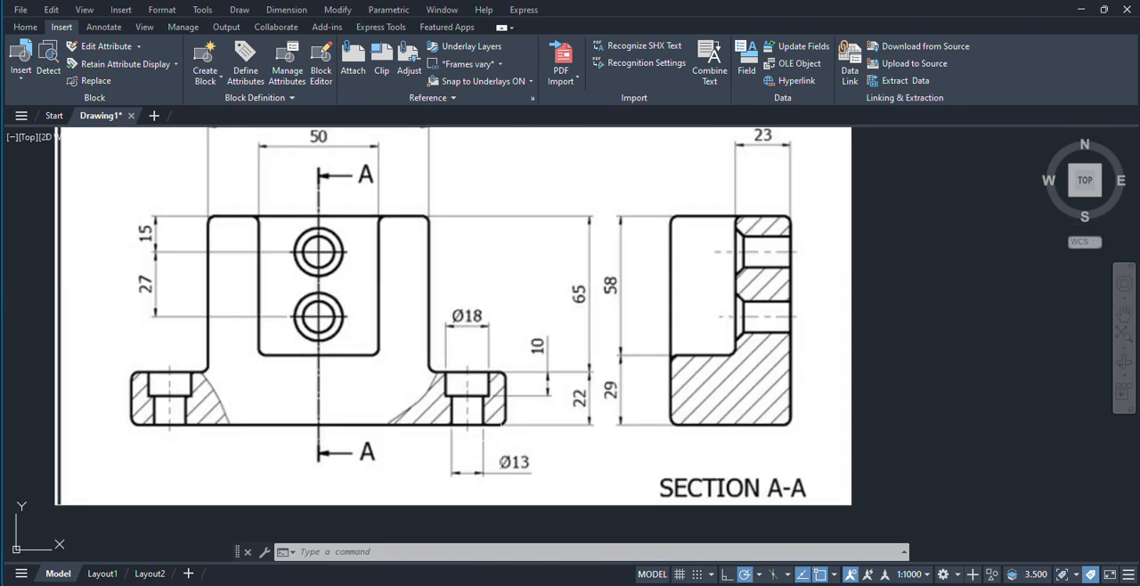
{"action": "middle_click_drag", "start_coordinate": [528, 397], "coordinate": [512, 413]}
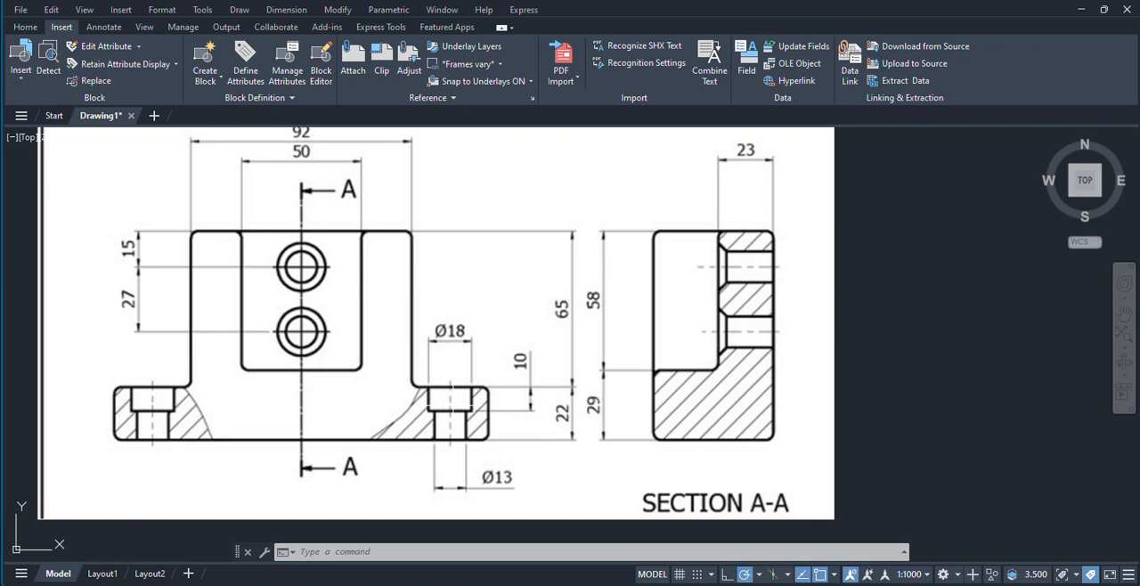
{"action": "scroll", "coordinate": [452, 387], "scroll_direction": "down", "scroll_amount": 2}
{"action": "scroll", "coordinate": [433, 339], "scroll_direction": "up", "scroll_amount": 4}
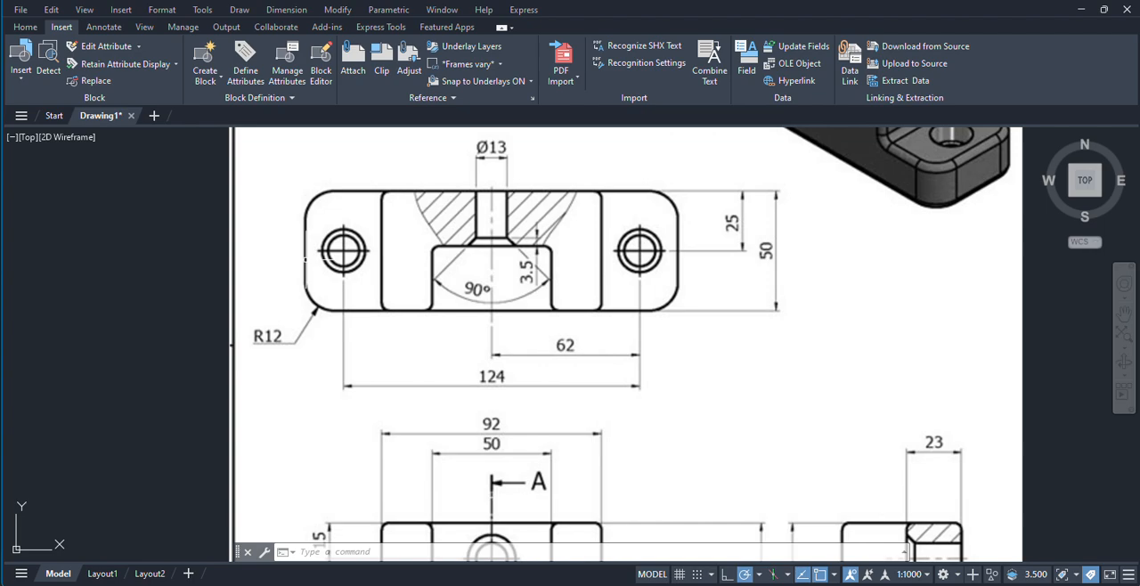
{"action": "scroll", "coordinate": [239, 227], "scroll_direction": "down", "scroll_amount": 2}
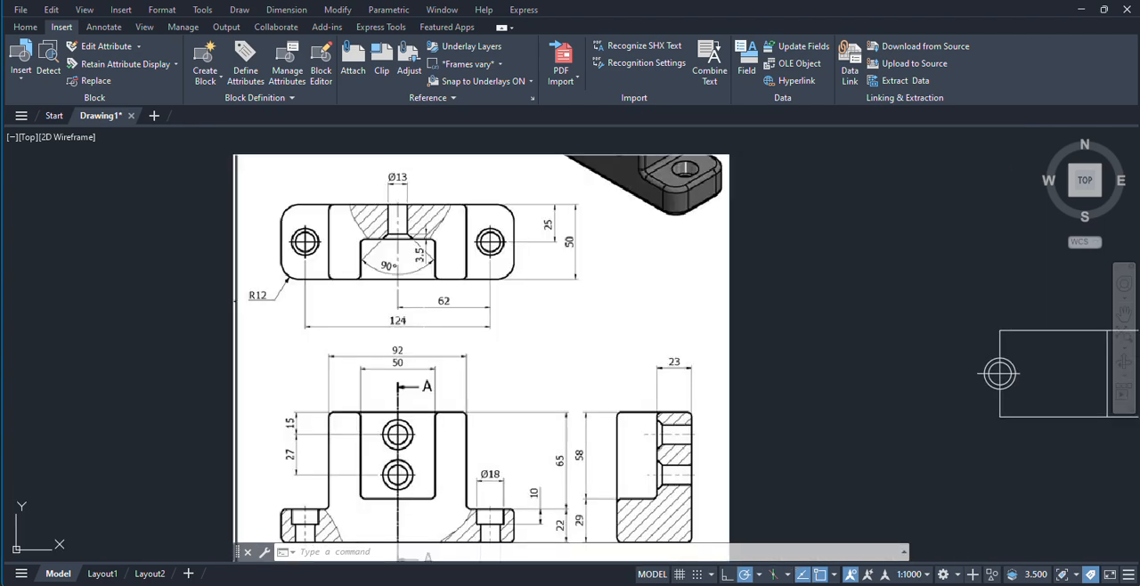
{"action": "middle_click_drag", "start_coordinate": [549, 397], "coordinate": [529, 376]}
{"action": "scroll", "coordinate": [506, 368], "scroll_direction": "down", "scroll_amount": 2}
{"action": "scroll", "coordinate": [439, 383], "scroll_direction": "up", "scroll_amount": 2}
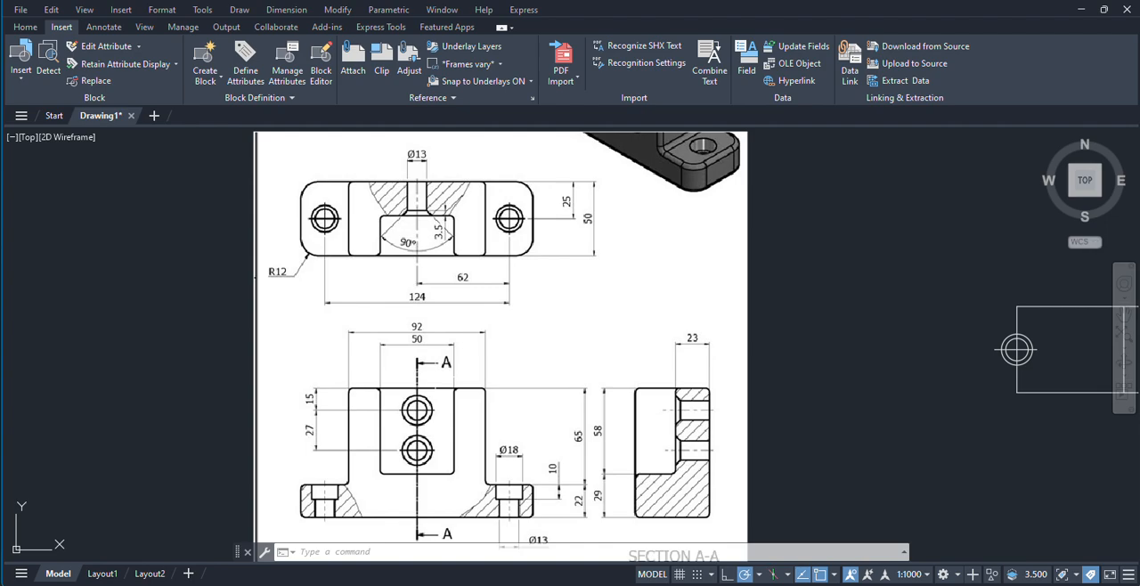
{"action": "scroll", "coordinate": [433, 381], "scroll_direction": "down", "scroll_amount": 2}
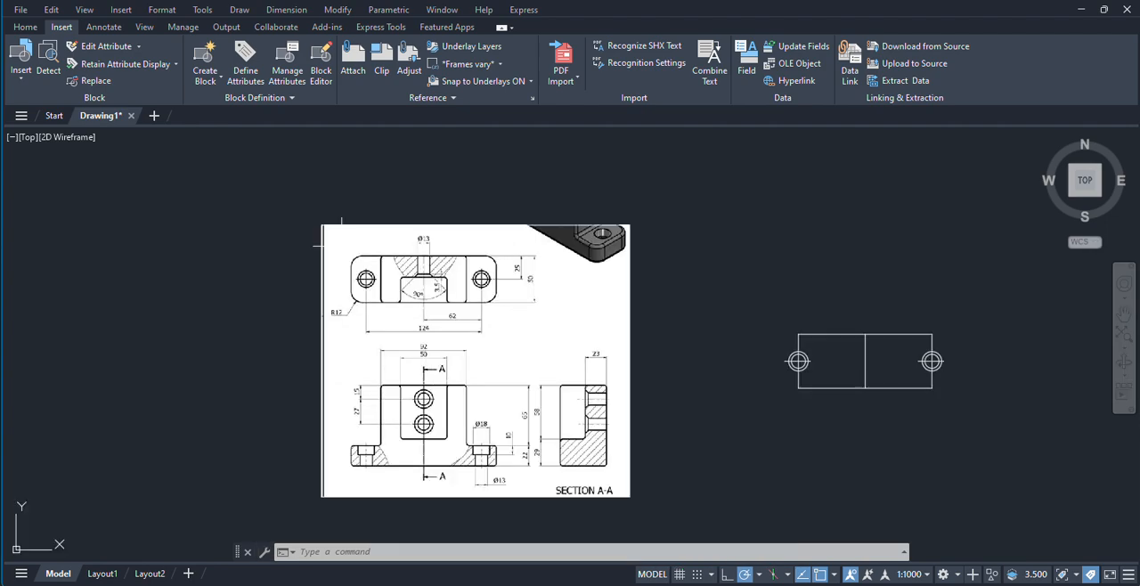
Step: Scale the reference image by reference length, picking the right mounting hole's Ø13 bore width in the front view and setting its new length to 13
{"action": "left_click", "coordinate": [301, 209]}
{"action": "left_click", "coordinate": [656, 509]}
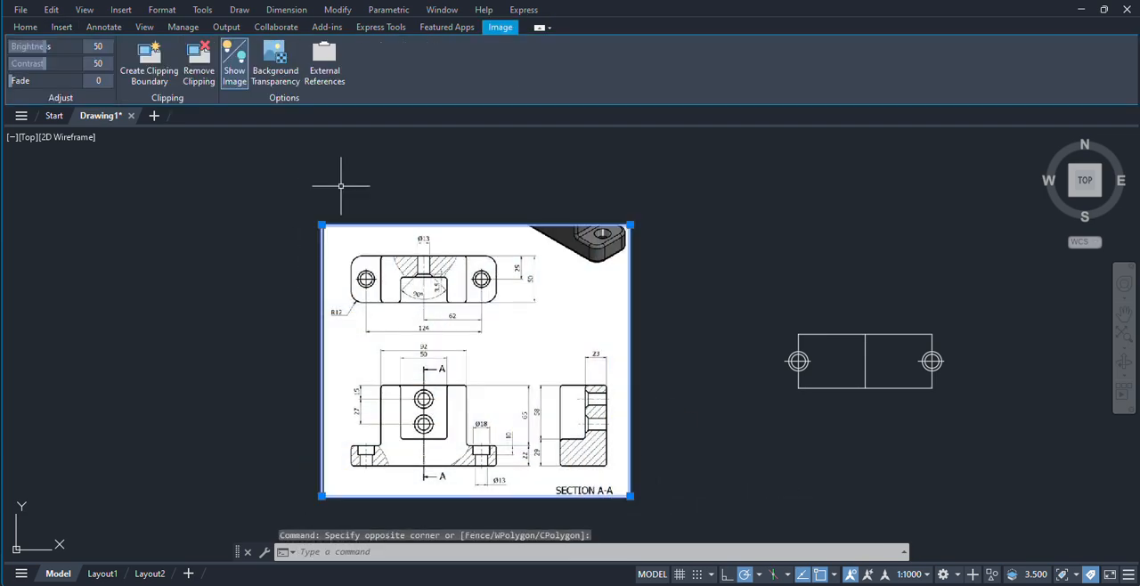
{"action": "left_click", "coordinate": [338, 10]}
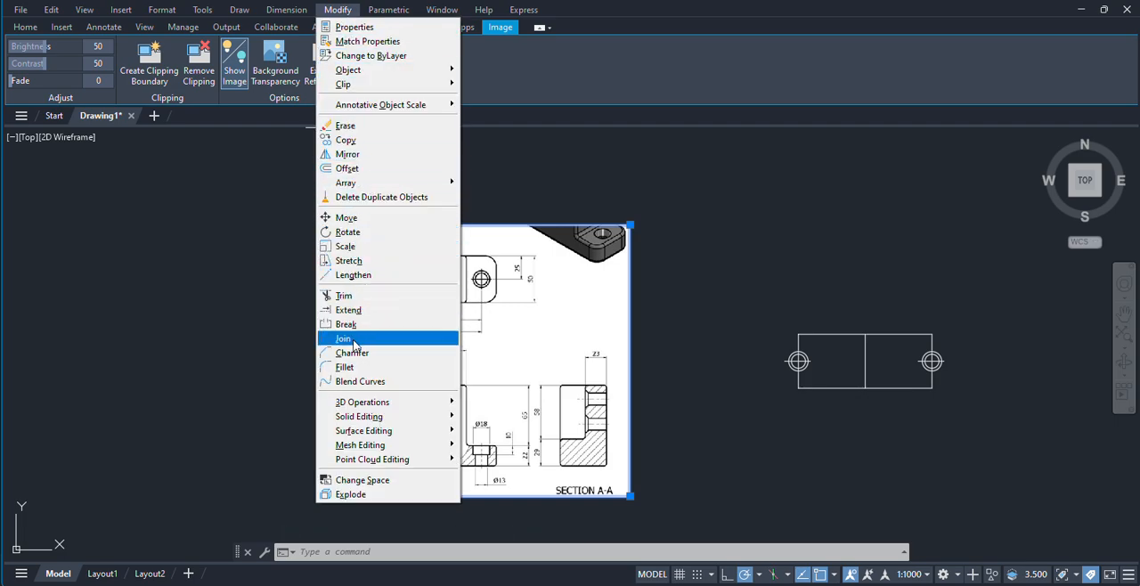
{"action": "left_click", "coordinate": [350, 247]}
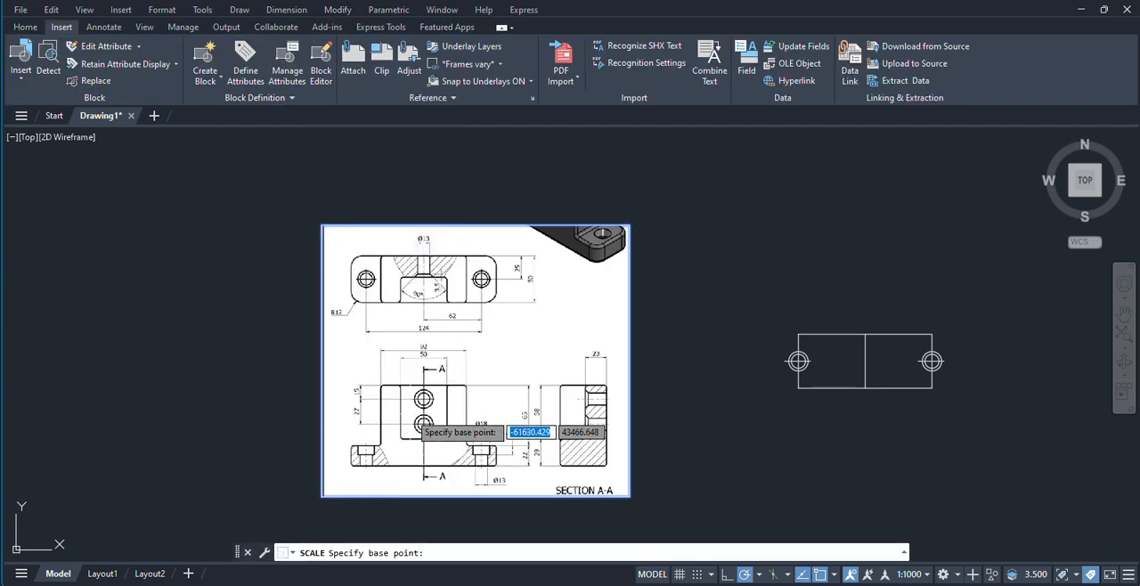
{"action": "middle_click_drag", "start_coordinate": [397, 325], "coordinate": [407, 302]}
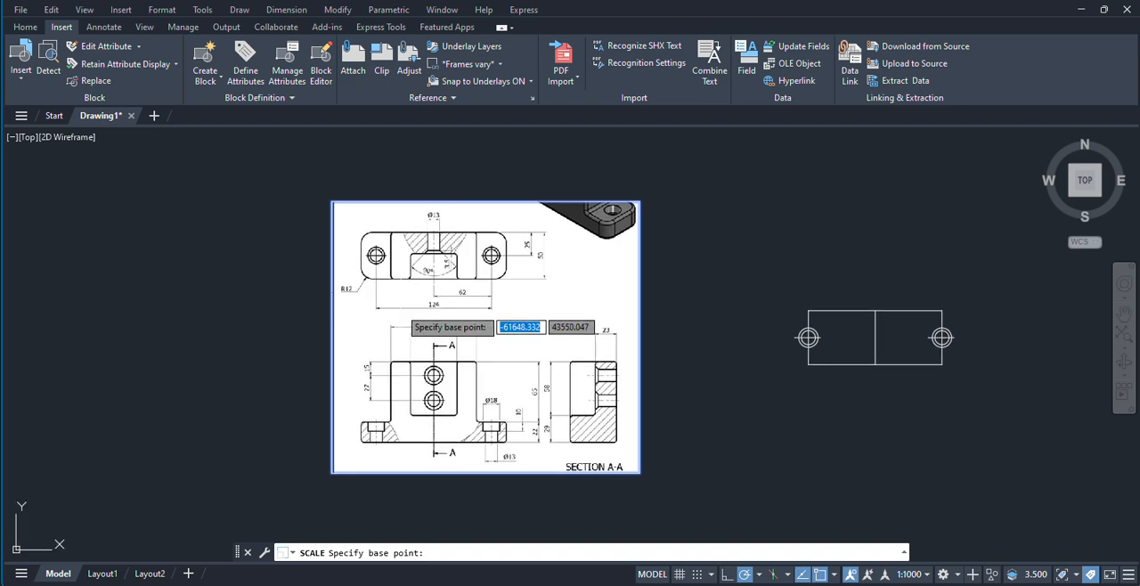
{"action": "scroll", "coordinate": [435, 453], "scroll_direction": "up", "scroll_amount": 8}
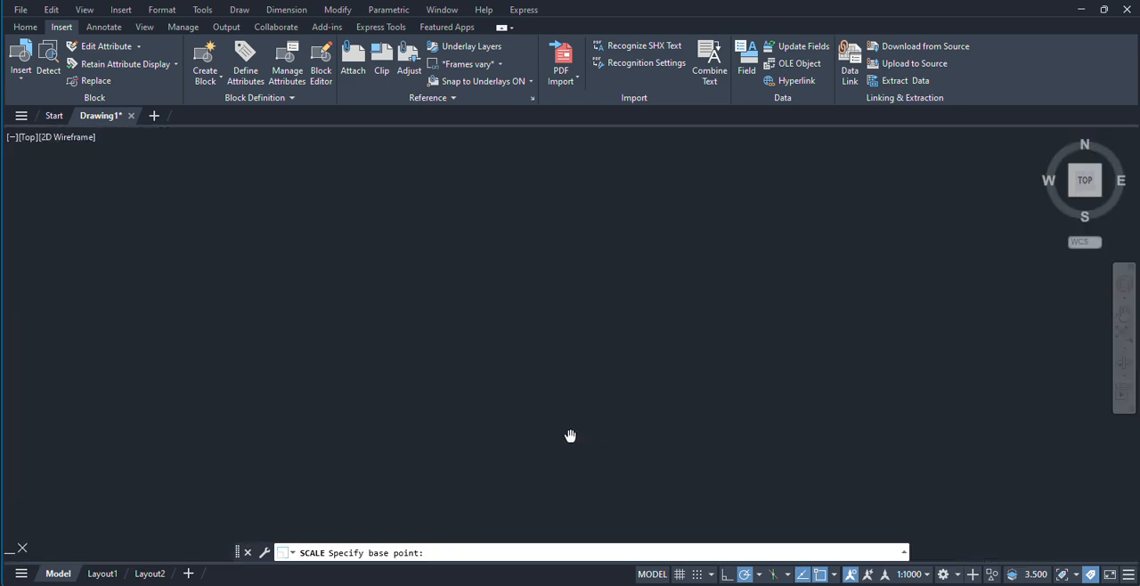
{"action": "scroll", "coordinate": [506, 445], "scroll_direction": "up", "scroll_amount": 2}
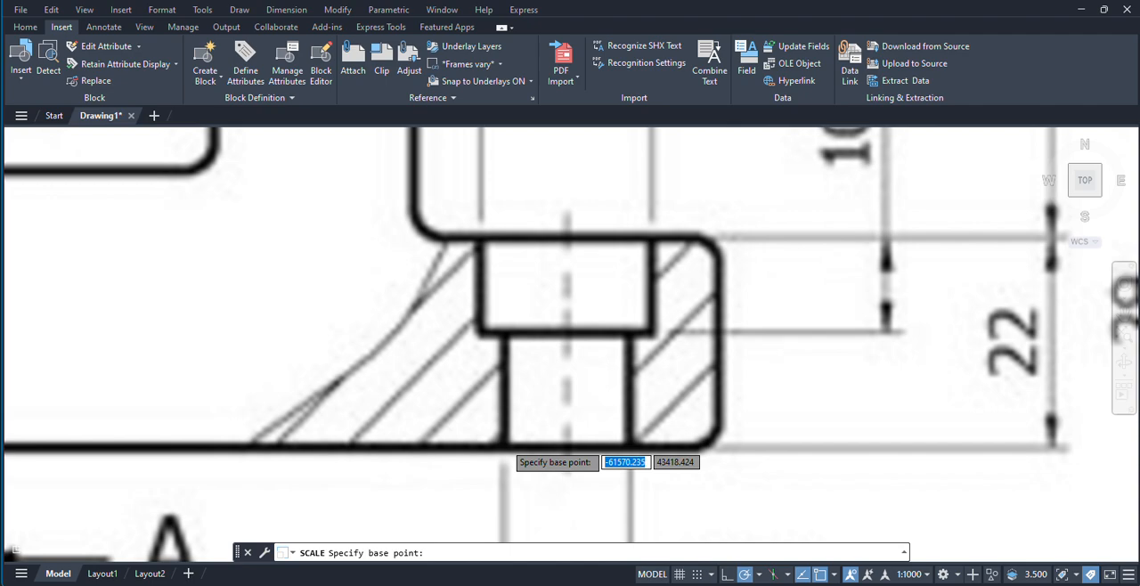
{"action": "left_click", "coordinate": [506, 445]}
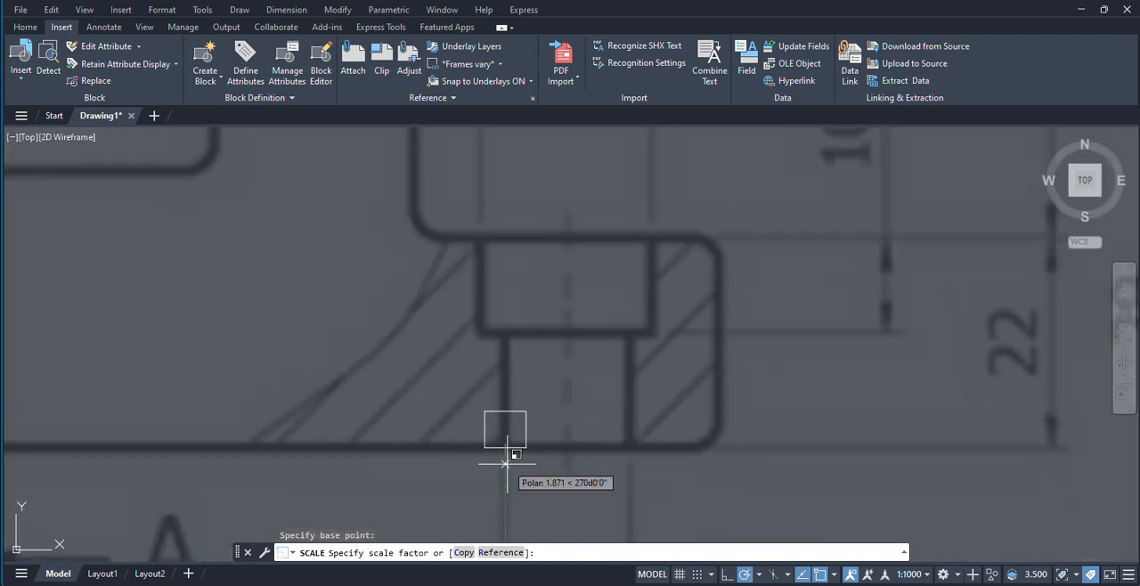
{"action": "type", "text": "r"}
{"action": "key", "text": "Return"}
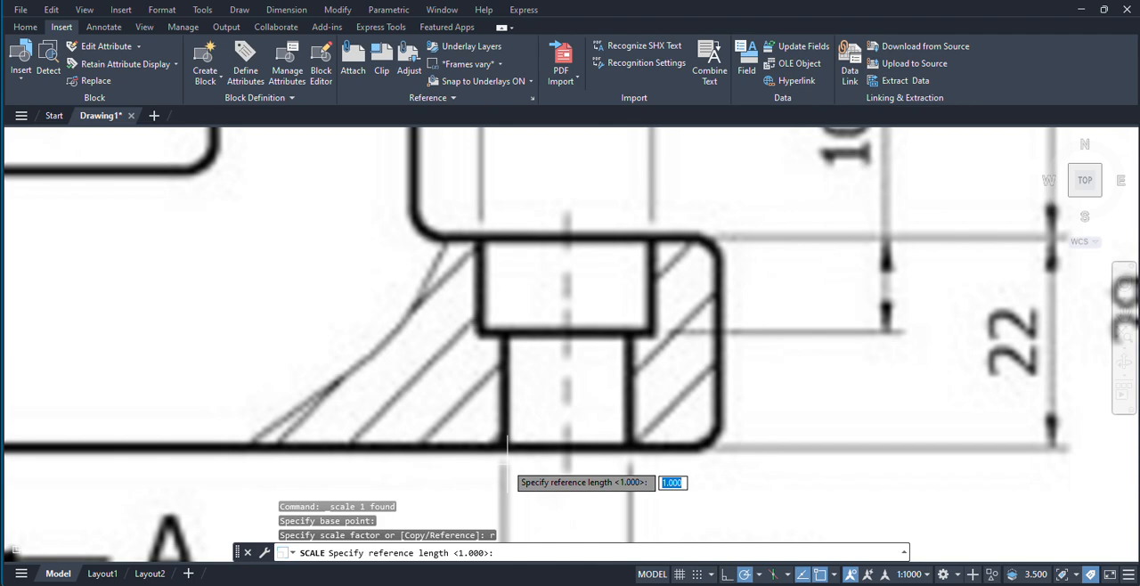
{"action": "left_click", "coordinate": [505, 444]}
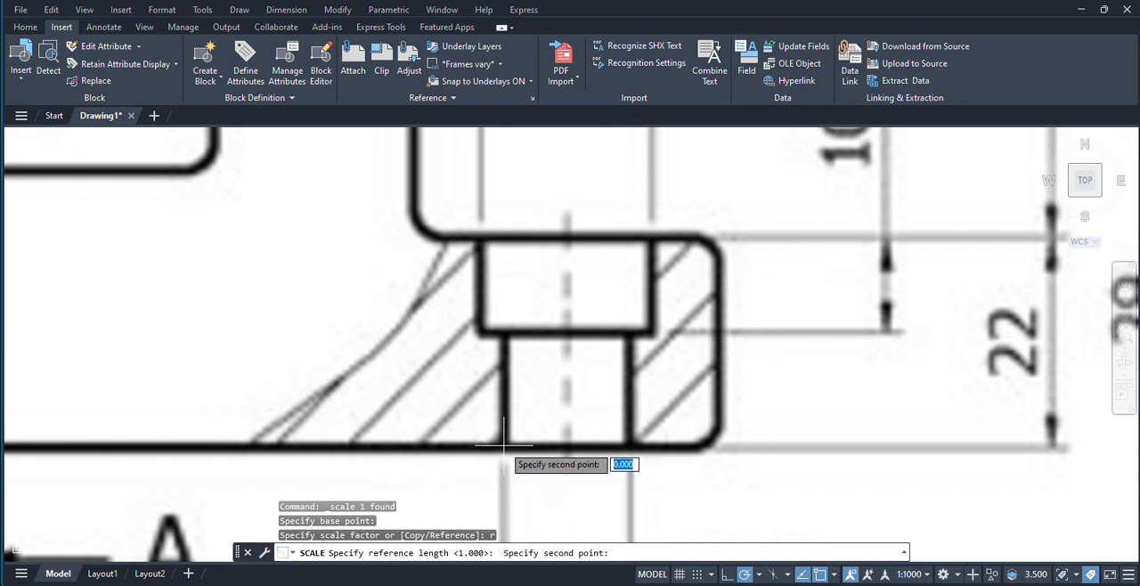
{"action": "left_click", "coordinate": [631, 445]}
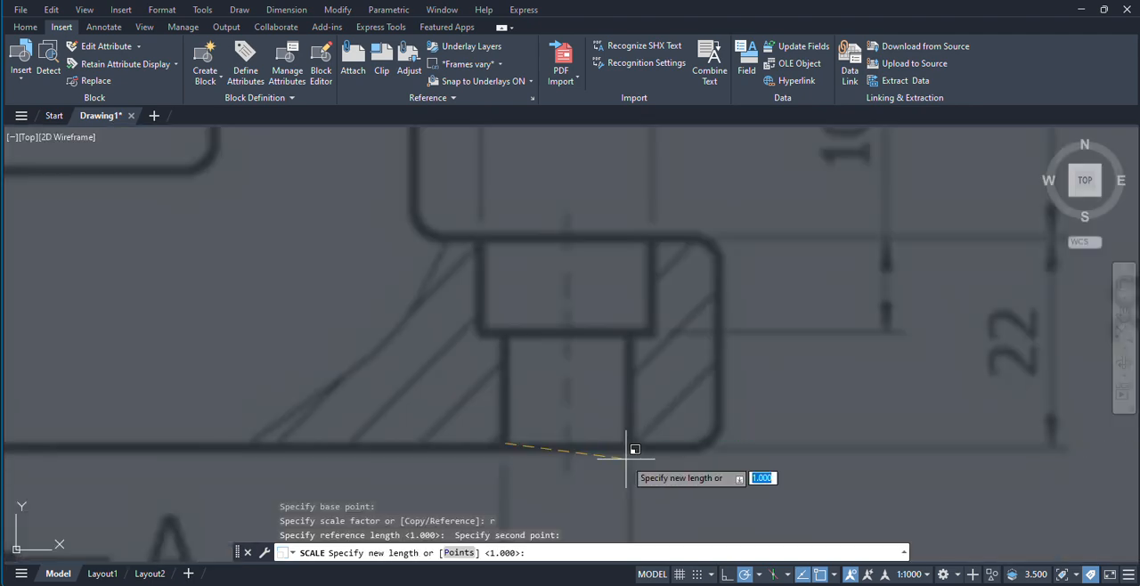
{"action": "key", "text": "Return"}
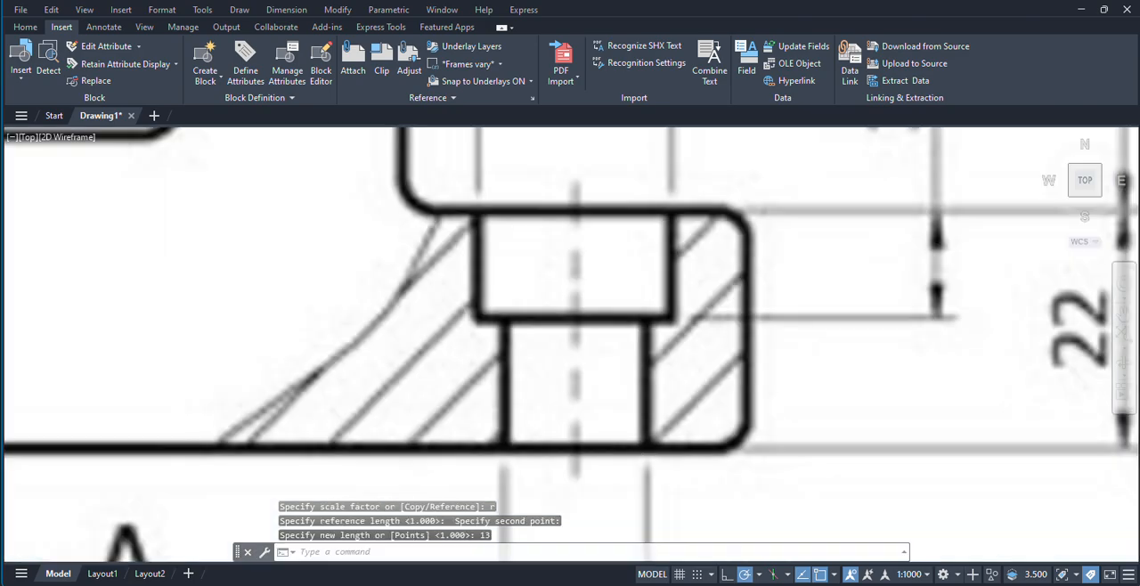
Step: Check the image's scale by overlaying a temporary copy of the drawn top view on the image's hole centres, and cancel the copy
{"action": "scroll", "coordinate": [616, 443], "scroll_direction": "down", "scroll_amount": 6}
{"action": "scroll", "coordinate": [598, 276], "scroll_direction": "up", "scroll_amount": 1}
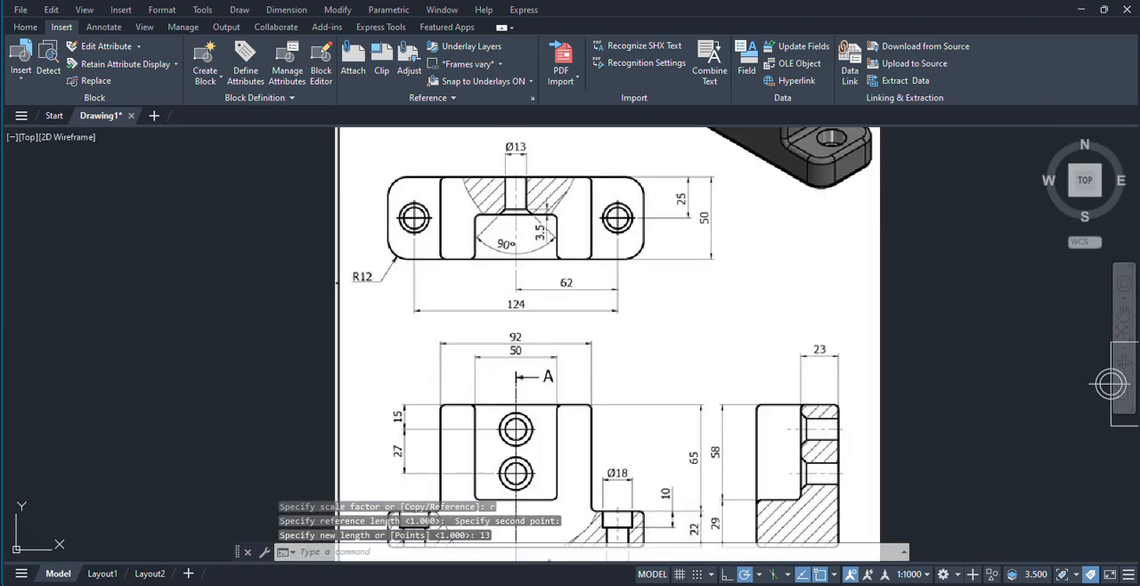
{"action": "scroll", "coordinate": [689, 320], "scroll_direction": "down", "scroll_amount": 2}
{"action": "middle_click_drag", "start_coordinate": [738, 324], "coordinate": [676, 338]}
{"action": "scroll", "coordinate": [593, 305], "scroll_direction": "up", "scroll_amount": 2}
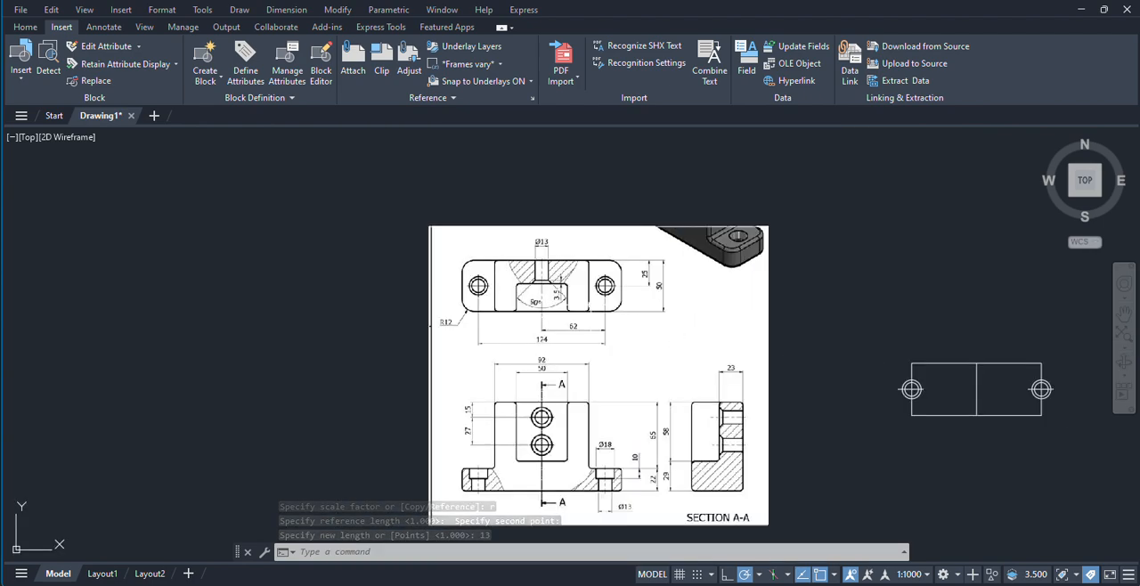
{"action": "left_click", "coordinate": [882, 331]}
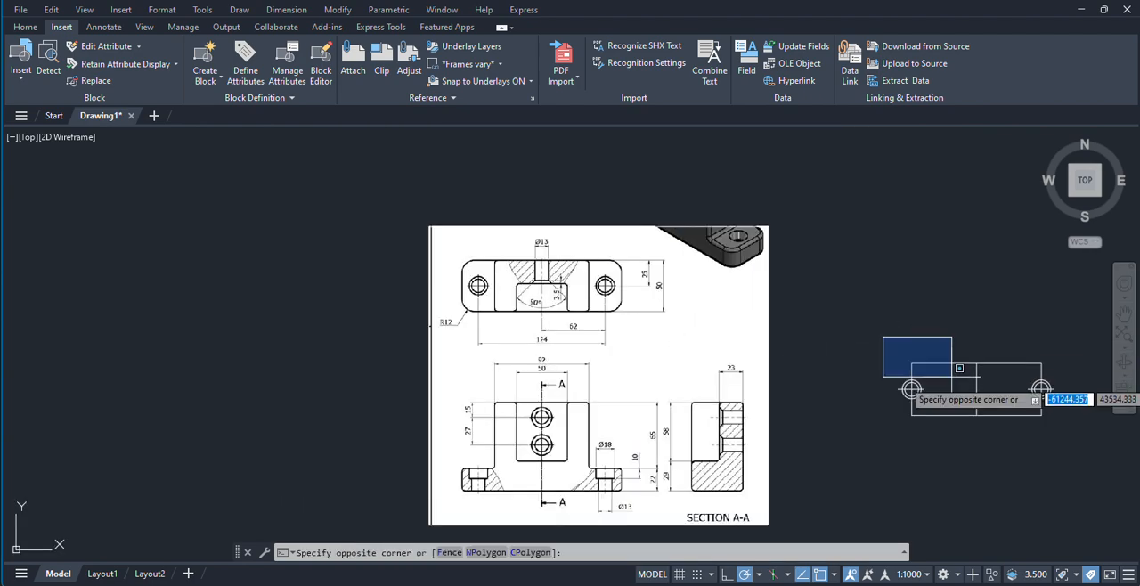
{"action": "left_click", "coordinate": [1069, 449]}
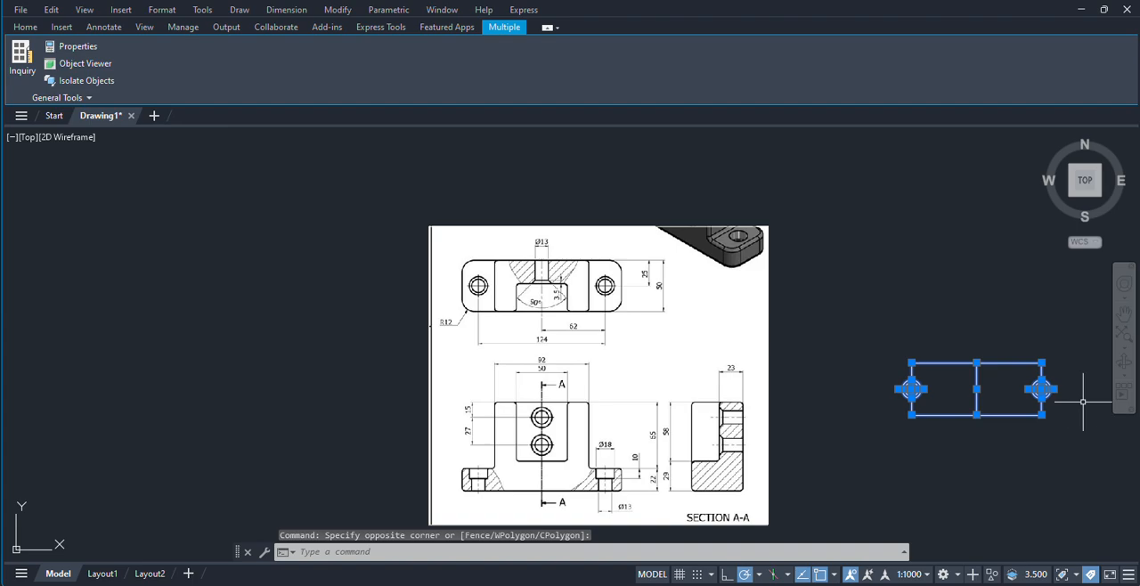
{"action": "type", "text": "co"}
{"action": "key", "text": "Return"}
{"action": "scroll", "coordinate": [1060, 390], "scroll_direction": "up", "scroll_amount": 3}
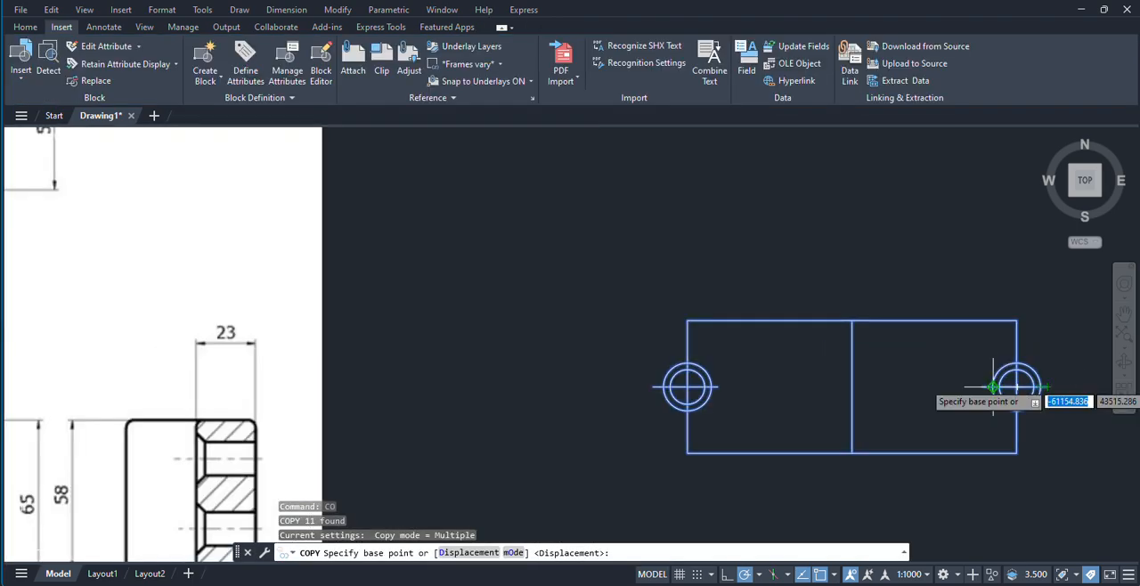
{"action": "scroll", "coordinate": [1016, 386], "scroll_direction": "up", "scroll_amount": 3}
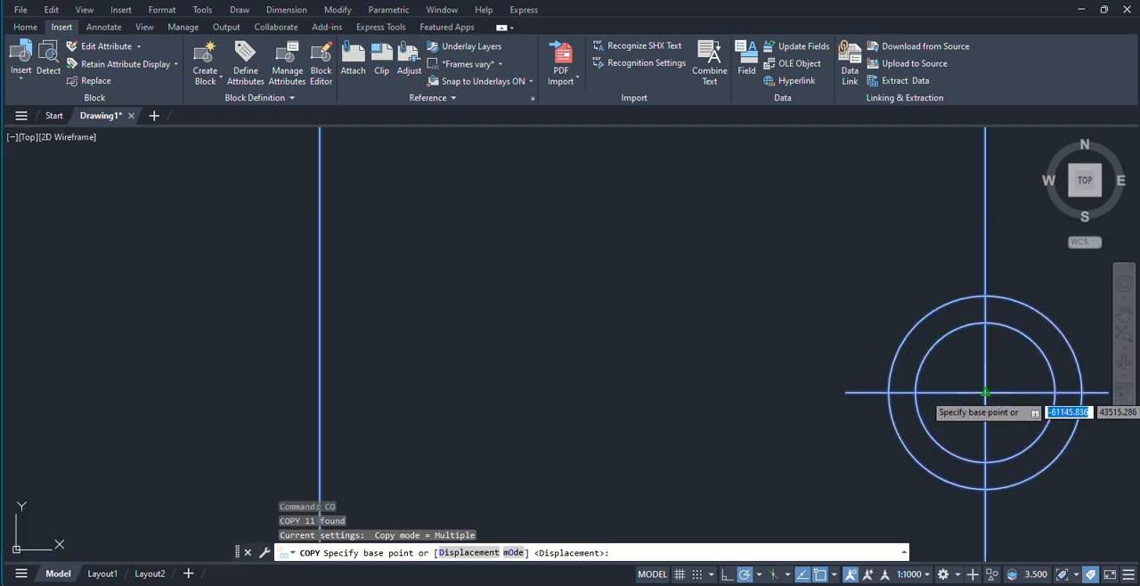
{"action": "left_click", "coordinate": [1016, 386]}
{"action": "scroll", "coordinate": [947, 389], "scroll_direction": "down", "scroll_amount": 5}
{"action": "scroll", "coordinate": [503, 342], "scroll_direction": "down", "scroll_amount": 3}
{"action": "scroll", "coordinate": [579, 392], "scroll_direction": "up", "scroll_amount": 9}
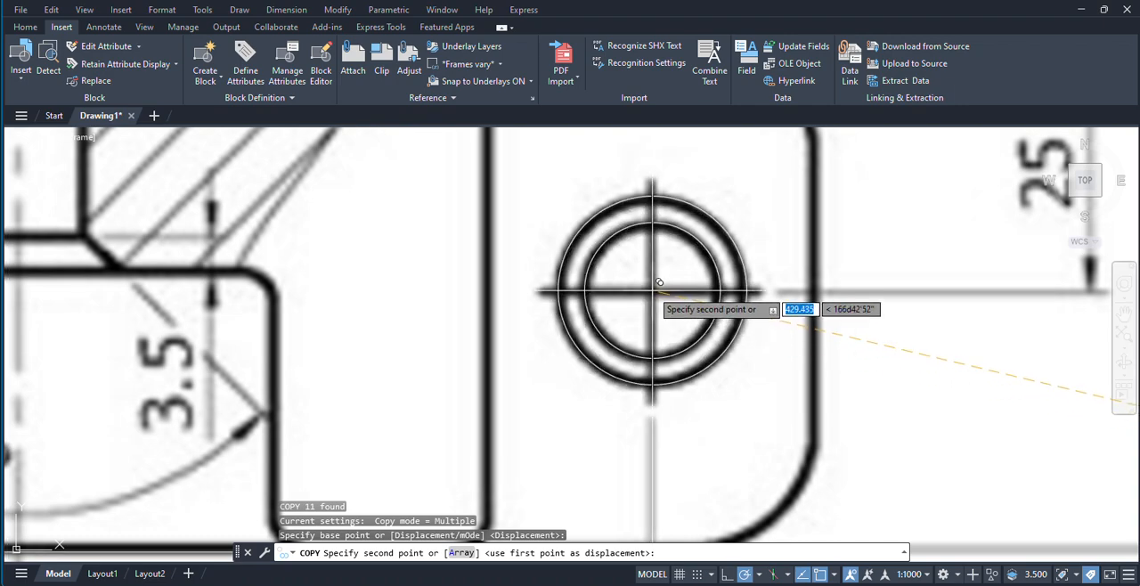
{"action": "scroll", "coordinate": [659, 283], "scroll_direction": "down", "scroll_amount": 2}
{"action": "scroll", "coordinate": [653, 290], "scroll_direction": "down", "scroll_amount": 4}
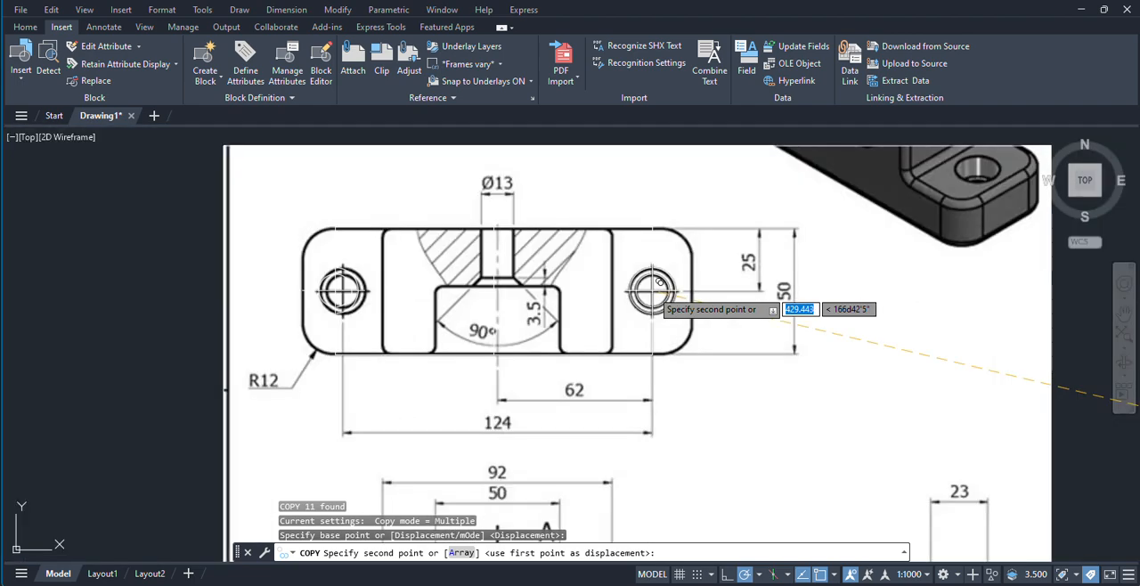
{"action": "scroll", "coordinate": [653, 291], "scroll_direction": "down", "scroll_amount": 4}
{"action": "middle_click_drag", "start_coordinate": [876, 318], "coordinate": [664, 289]}
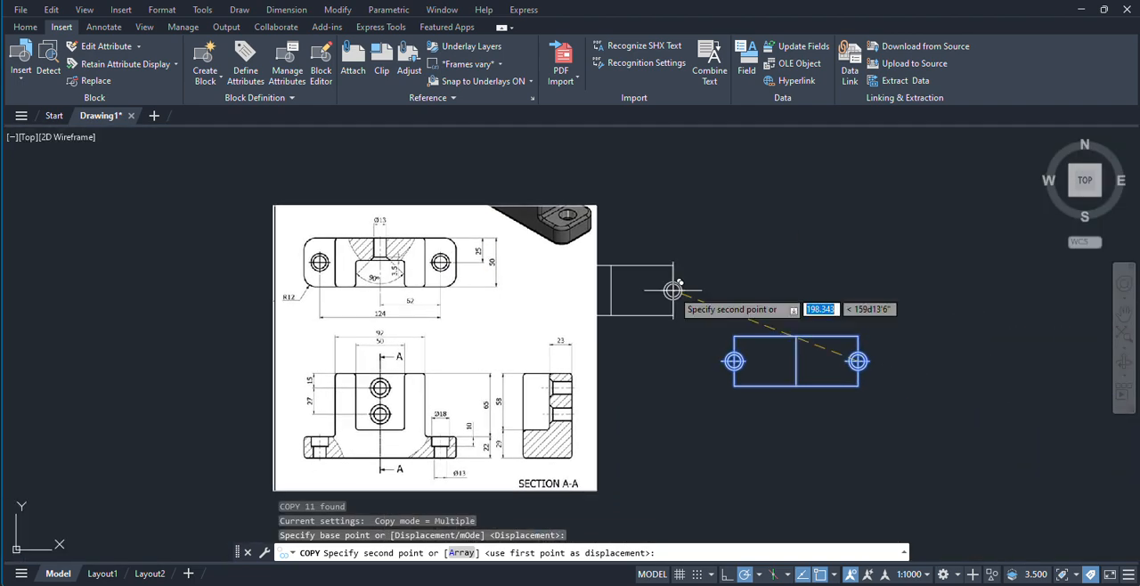
{"action": "right_click", "coordinate": [837, 208]}
{"action": "left_click", "coordinate": [855, 222]}
Step: Examine the block and slot widths and the hole dimensions in the reference image's top and front views
{"action": "scroll", "coordinate": [406, 294], "scroll_direction": "up", "scroll_amount": 3}
{"action": "middle_click_drag", "start_coordinate": [406, 295], "coordinate": [468, 347]}
{"action": "scroll", "coordinate": [520, 312], "scroll_direction": "up", "scroll_amount": 3}
{"action": "middle_click_drag", "start_coordinate": [519, 311], "coordinate": [524, 277]}
{"action": "scroll", "coordinate": [504, 280], "scroll_direction": "down", "scroll_amount": 3}
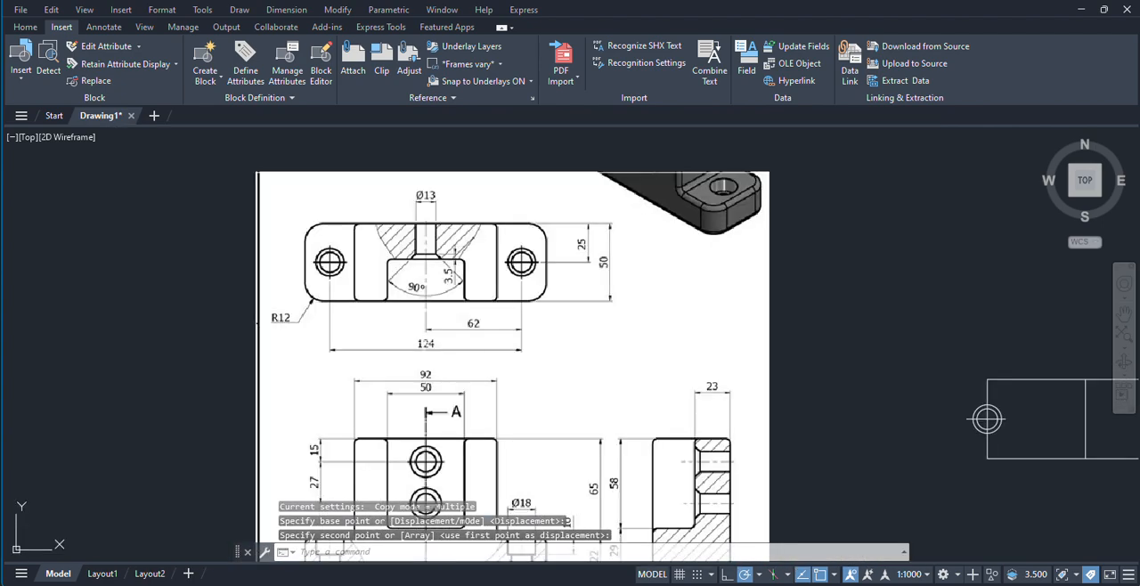
{"action": "middle_click_drag", "start_coordinate": [417, 342], "coordinate": [433, 252]}
{"action": "scroll", "coordinate": [475, 333], "scroll_direction": "down", "scroll_amount": 2}
{"action": "middle_click_drag", "start_coordinate": [475, 333], "coordinate": [444, 371]}
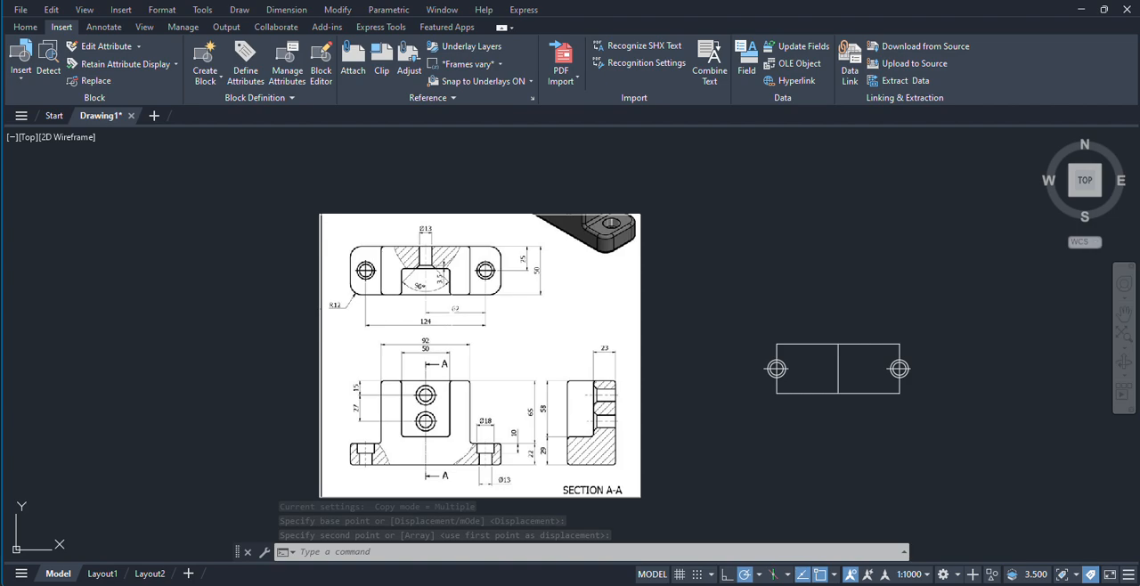
{"action": "scroll", "coordinate": [441, 294], "scroll_direction": "up", "scroll_amount": 4}
{"action": "middle_click_drag", "start_coordinate": [436, 289], "coordinate": [450, 346]}
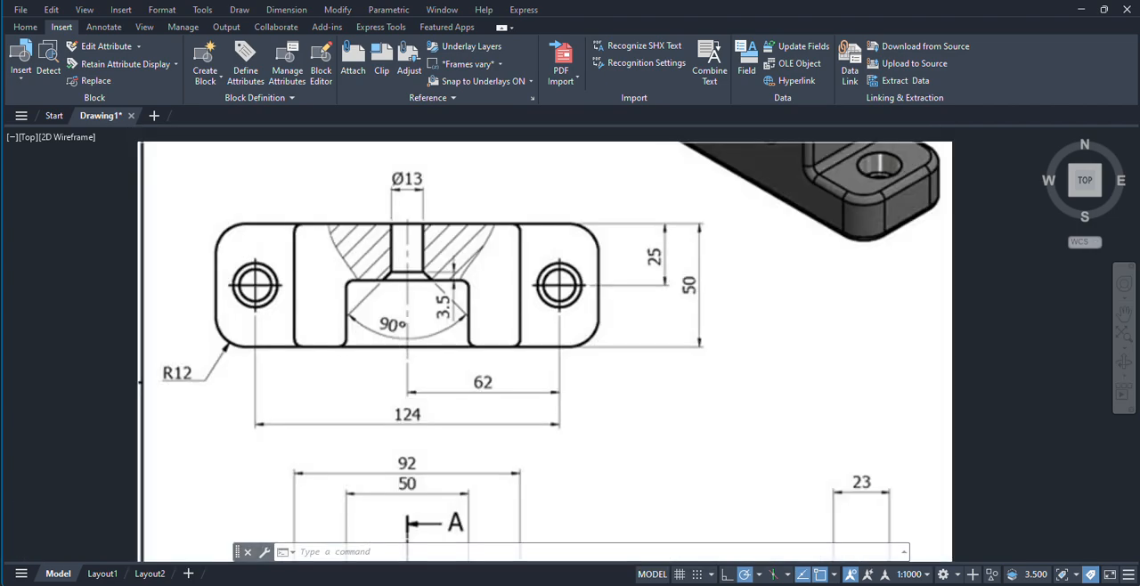
{"action": "scroll", "coordinate": [415, 303], "scroll_direction": "down", "scroll_amount": 3}
{"action": "scroll", "coordinate": [399, 514], "scroll_direction": "up", "scroll_amount": 3}
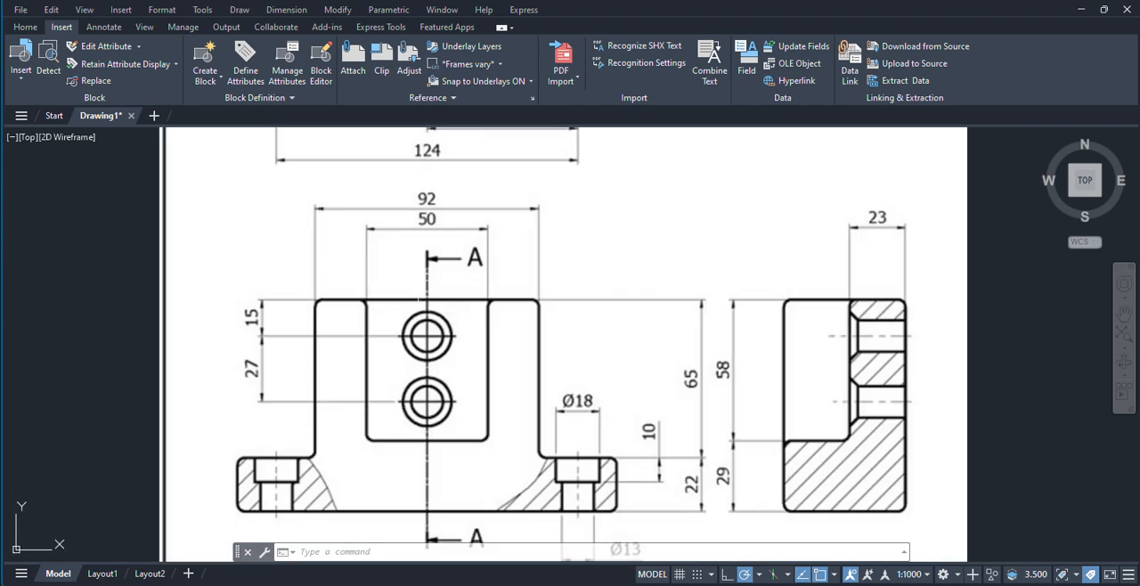
{"action": "scroll", "coordinate": [440, 277], "scroll_direction": "down", "scroll_amount": 3}
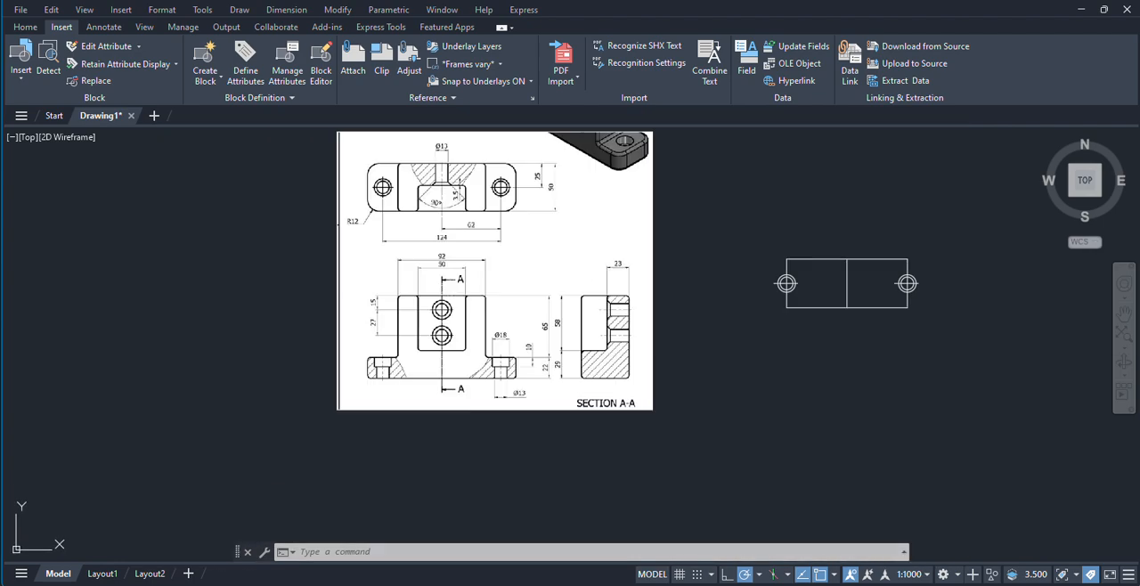
{"action": "scroll", "coordinate": [811, 312], "scroll_direction": "up", "scroll_amount": 3}
{"action": "middle_click_drag", "start_coordinate": [832, 320], "coordinate": [831, 346]}
{"action": "mouse_move", "coordinate": [684, 585]}
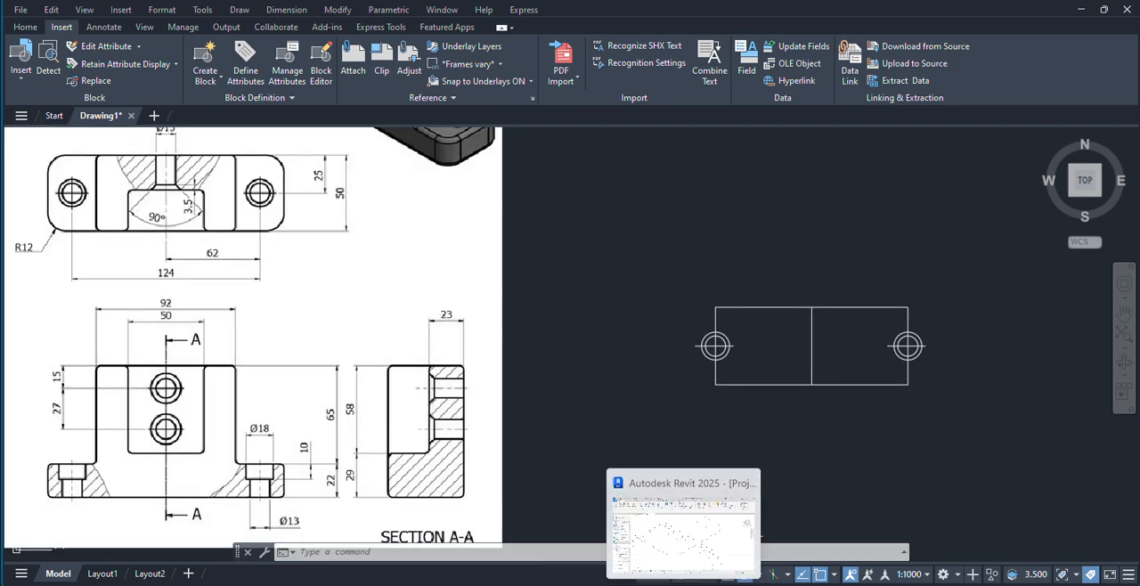
{"action": "left_click", "coordinate": [419, 584]}
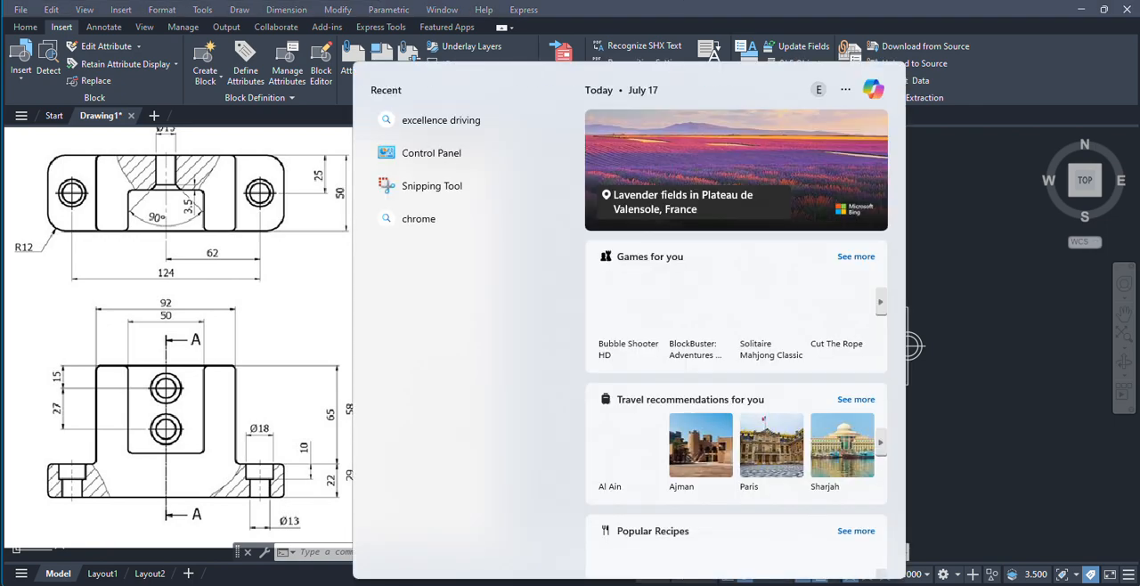
{"action": "type", "text": "cal"}
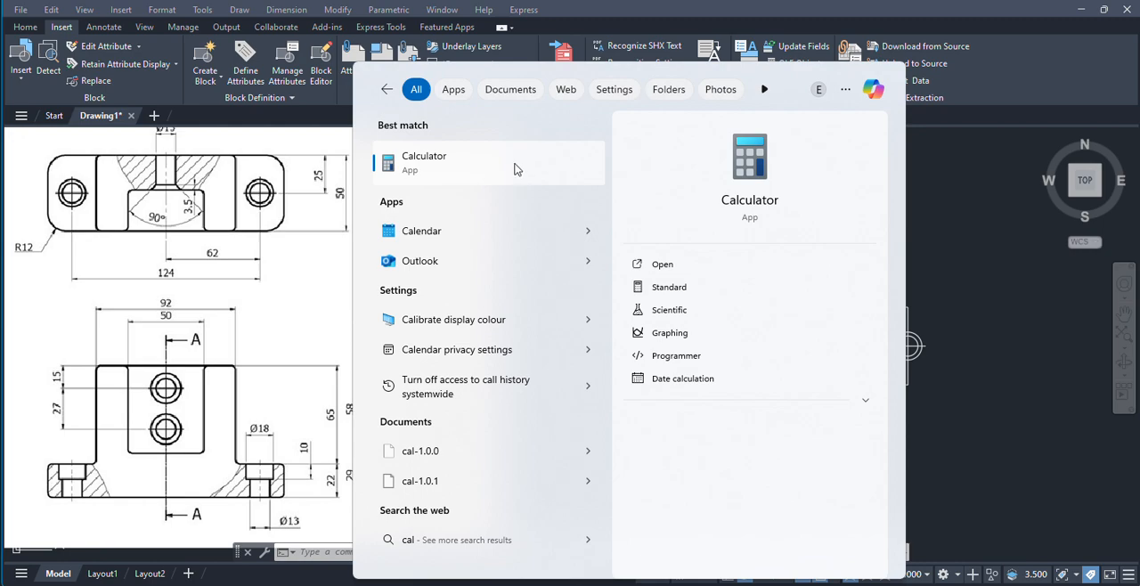
{"action": "left_click", "coordinate": [971, 235]}
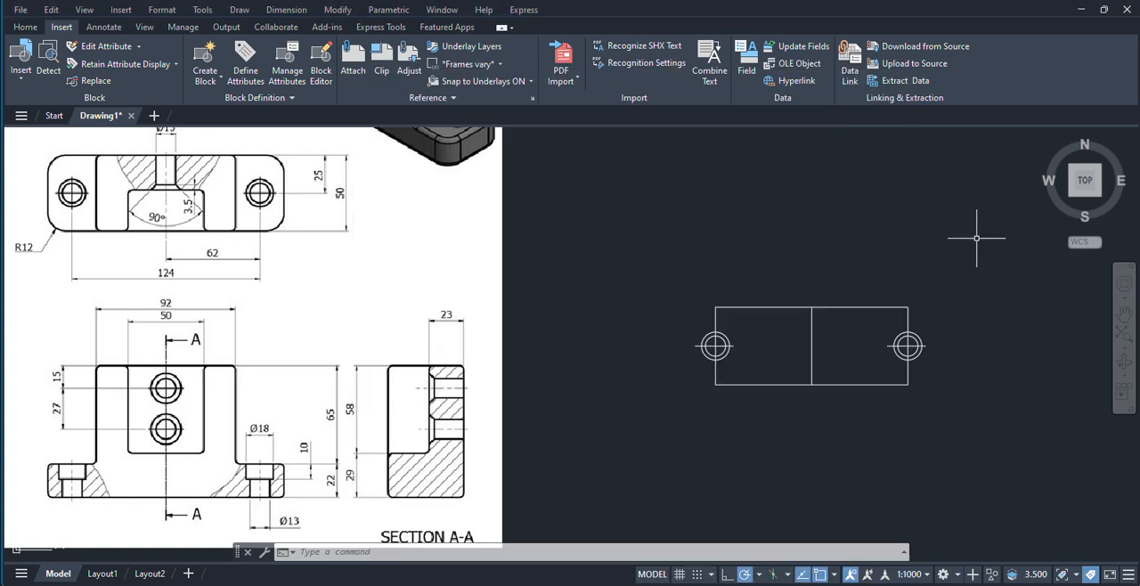
Step: Offset the top view's vertical centre line 46 units to both sides for the edges of the 92-unit-wide block
{"action": "type", "text": "o"}
{"action": "key", "text": "Return"}
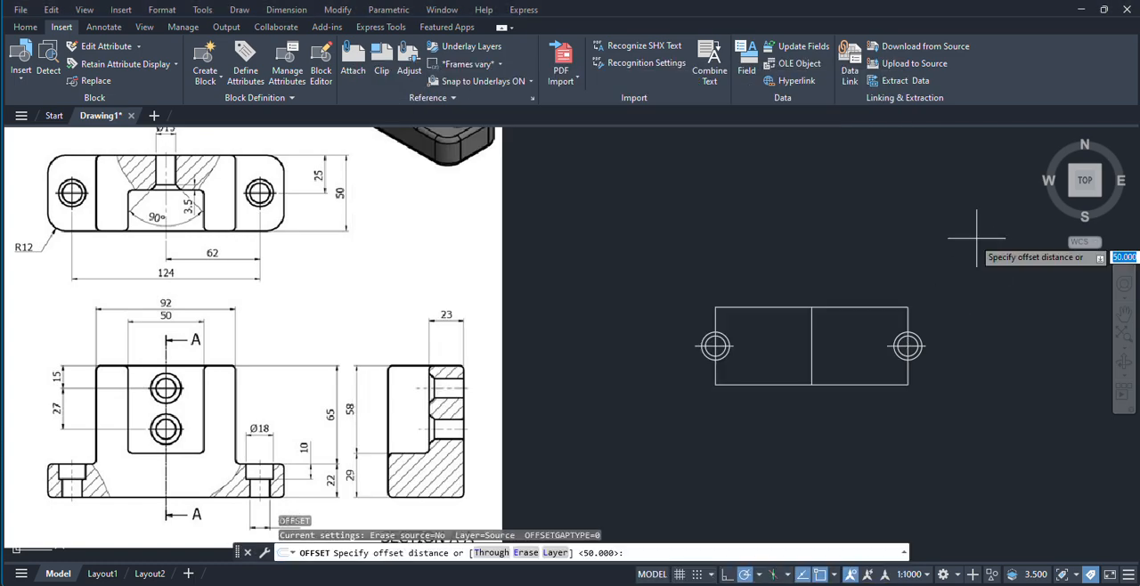
{"action": "type", "text": "46"}
{"action": "key", "text": "Return"}
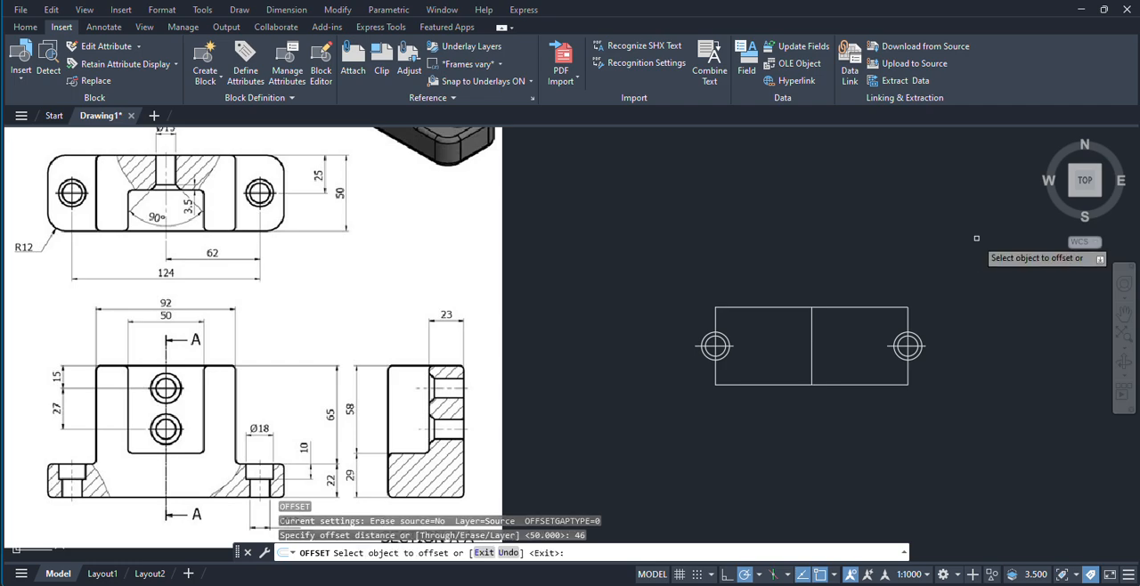
{"action": "scroll", "coordinate": [836, 340], "scroll_direction": "up", "scroll_amount": 4}
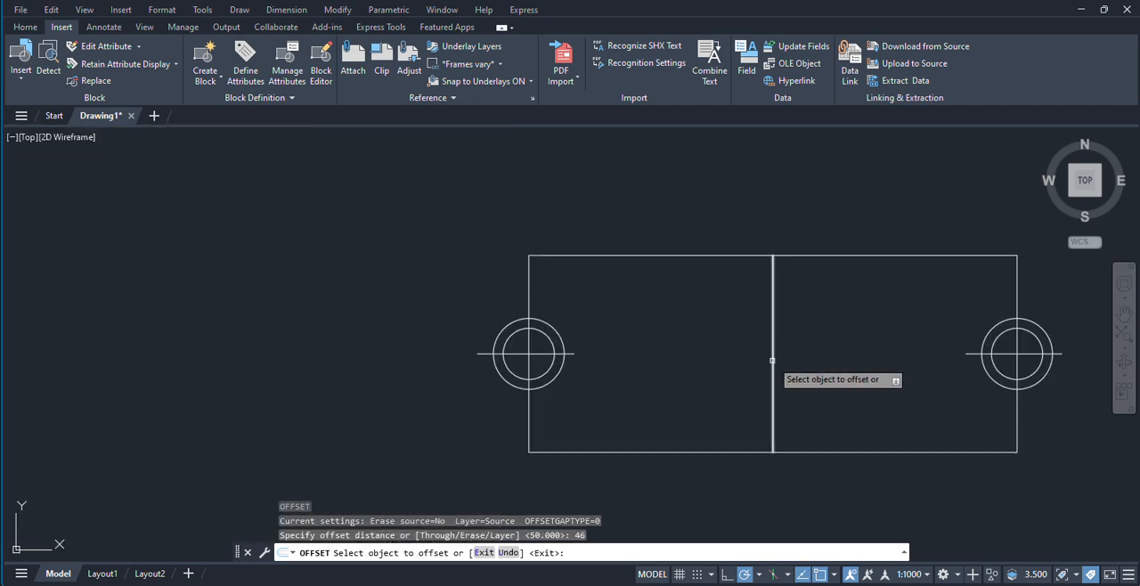
{"action": "left_click", "coordinate": [772, 356]}
{"action": "left_click", "coordinate": [864, 355]}
{"action": "left_click", "coordinate": [770, 372]}
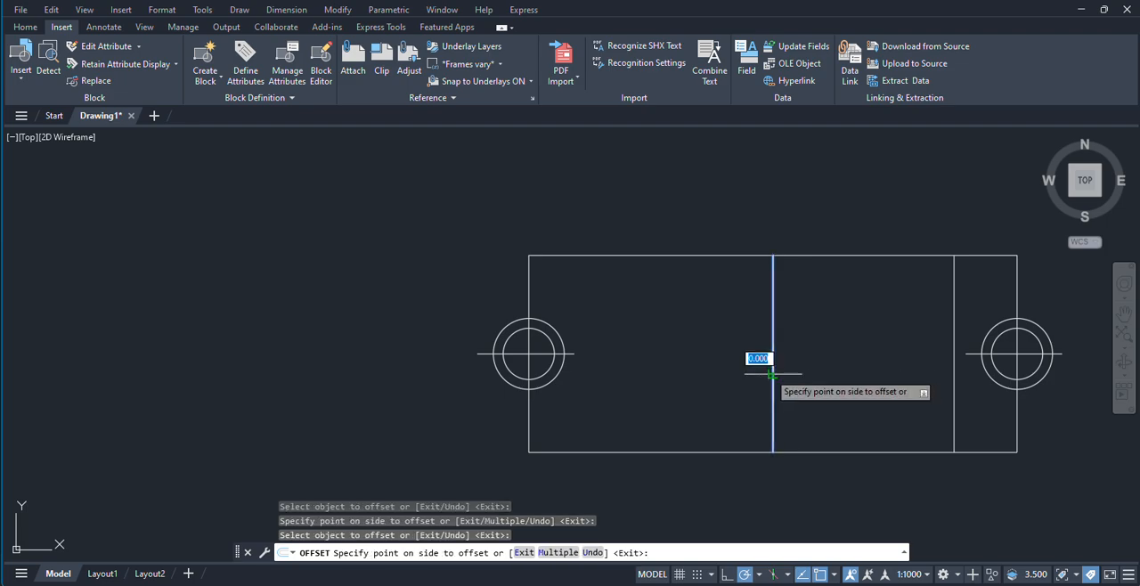
{"action": "left_click", "coordinate": [700, 369]}
{"action": "scroll", "coordinate": [700, 369], "scroll_direction": "down", "scroll_amount": 6}
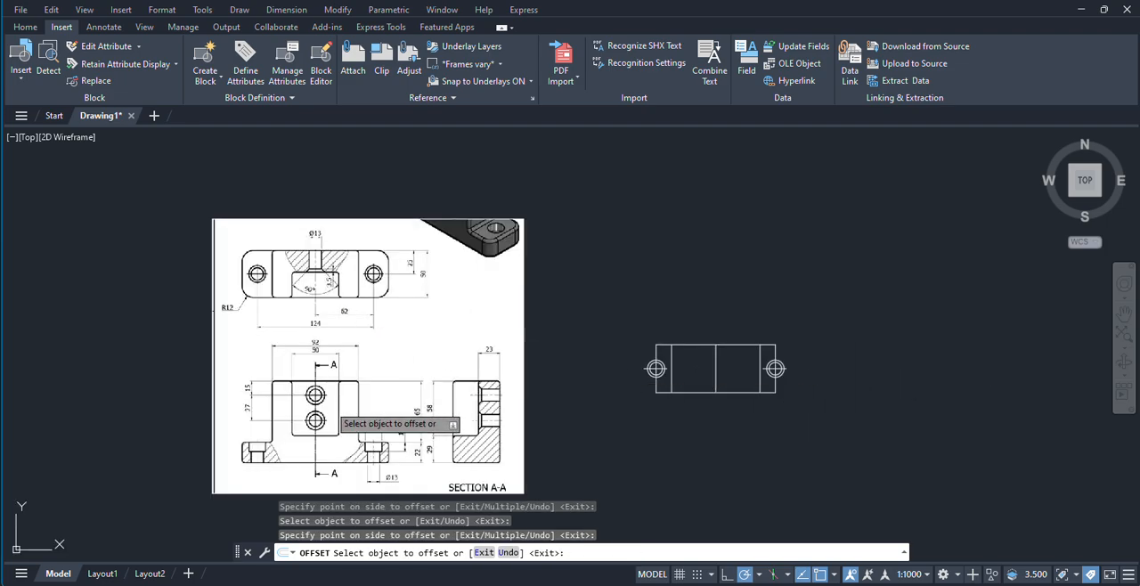
{"action": "right_click", "coordinate": [542, 230]}
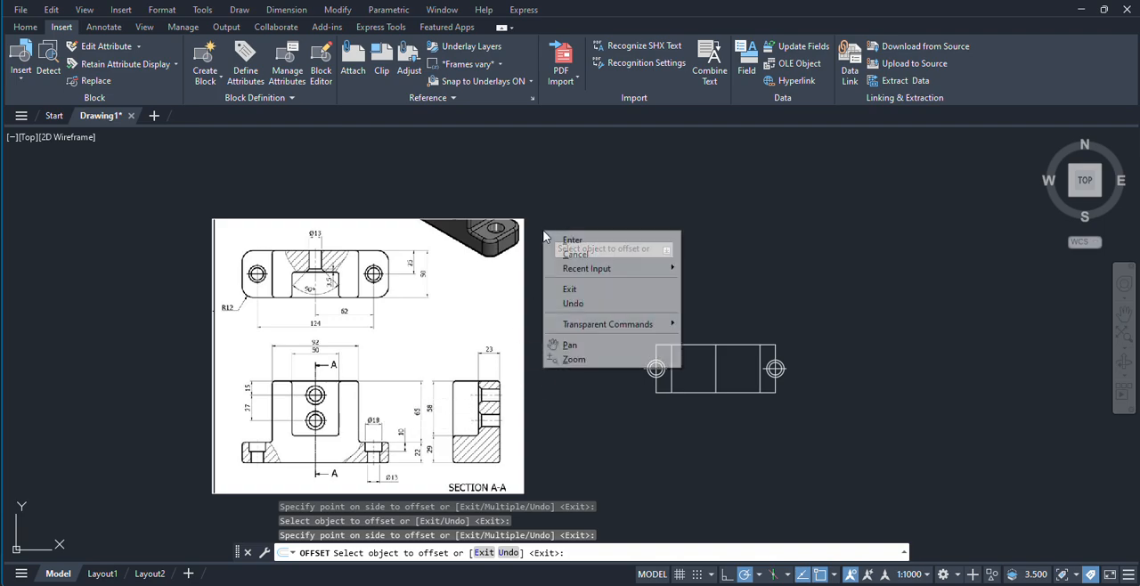
Step: Finish the offset and add an aligned dimension between the block's two outer edges above the top view
{"action": "left_click", "coordinate": [569, 237]}
{"action": "scroll", "coordinate": [677, 360], "scroll_direction": "up", "scroll_amount": 4}
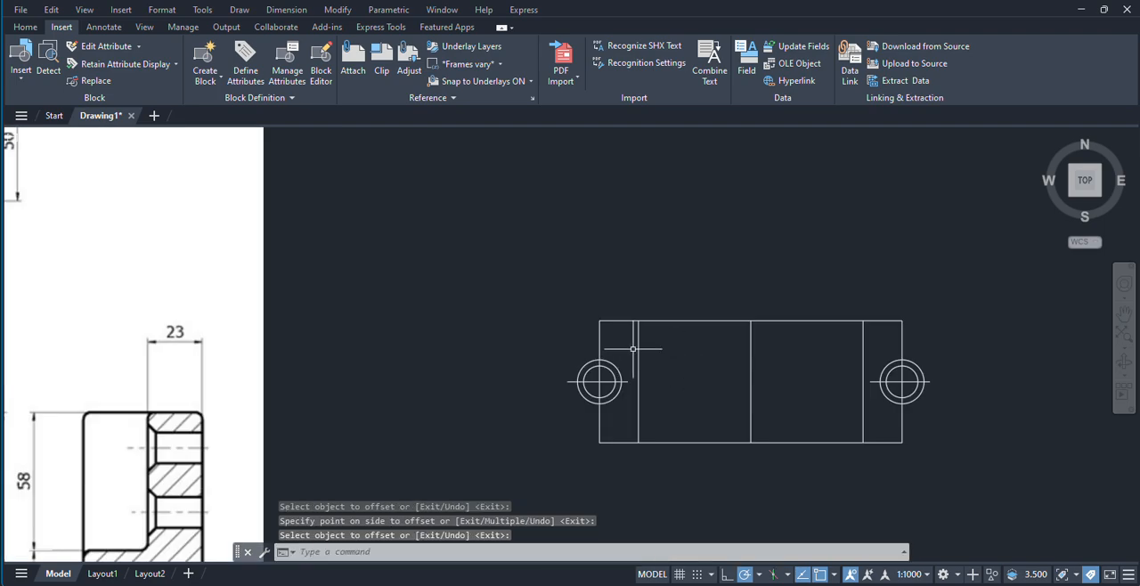
{"action": "middle_click_drag", "start_coordinate": [803, 373], "coordinate": [852, 377]}
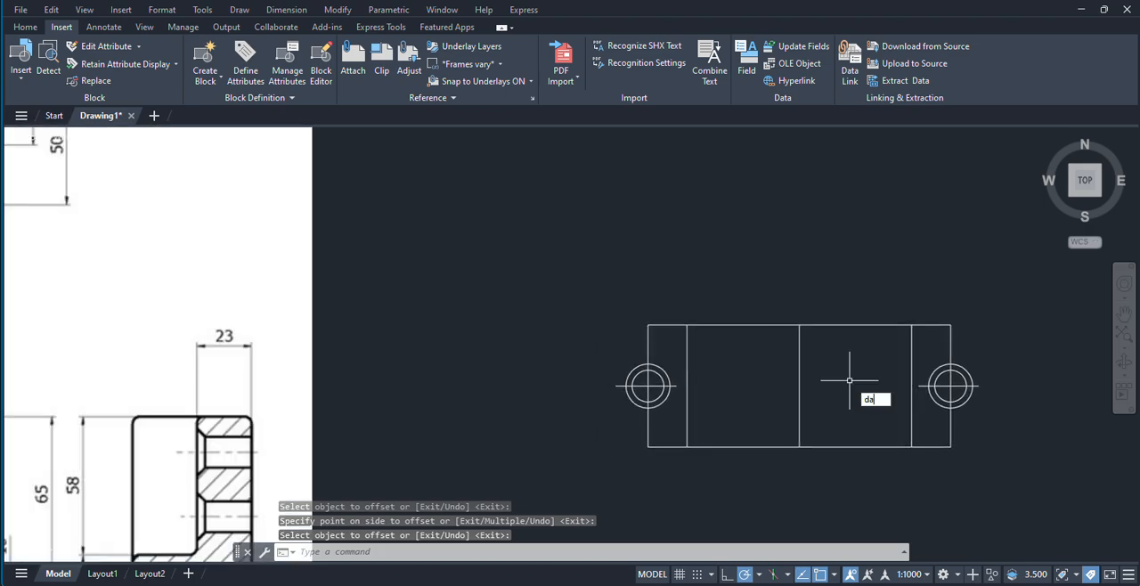
{"action": "key", "text": "Return"}
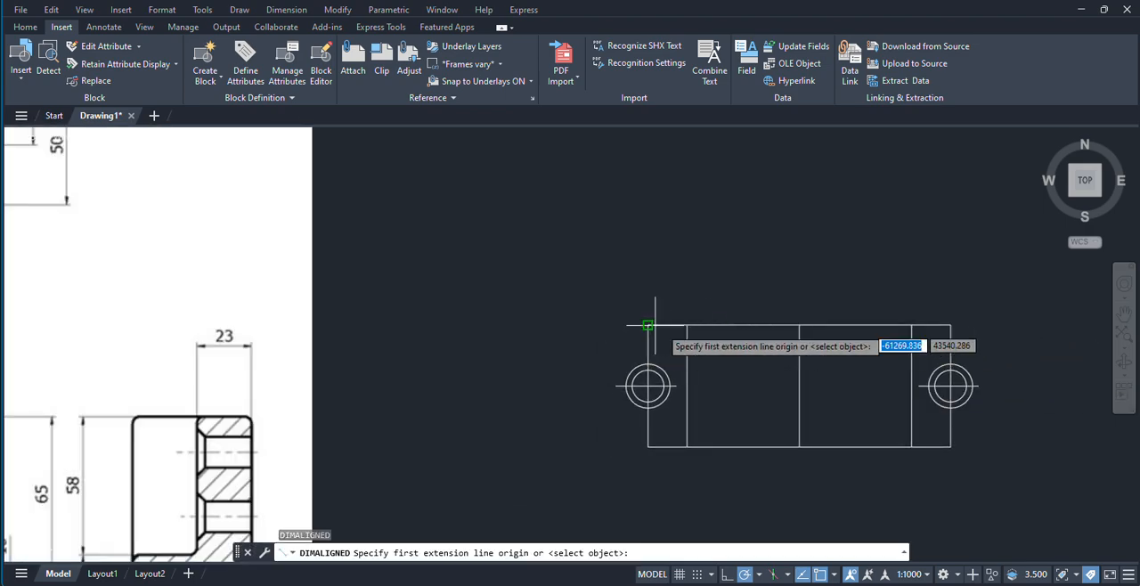
{"action": "left_click", "coordinate": [687, 325]}
{"action": "left_click", "coordinate": [919, 325]}
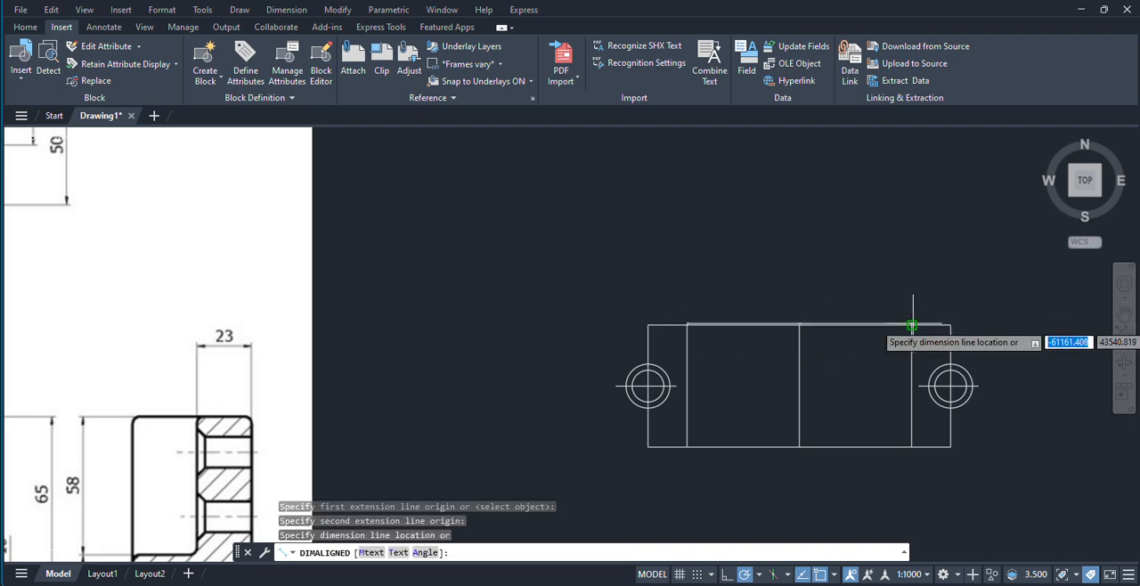
{"action": "scroll", "coordinate": [781, 326], "scroll_direction": "up", "scroll_amount": 4}
{"action": "left_click", "coordinate": [719, 315]}
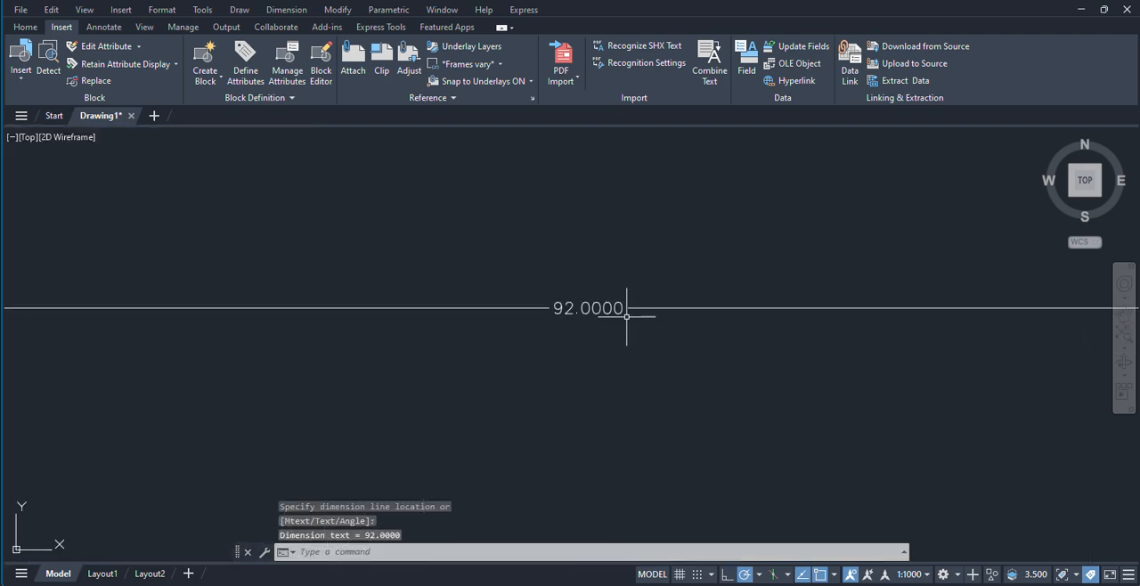
Step: Offset the top view's vertical centre line 25 units to both sides for the edges of the 50-unit-wide slot
{"action": "scroll", "coordinate": [629, 311], "scroll_direction": "down", "scroll_amount": 6}
{"action": "scroll", "coordinate": [253, 319], "scroll_direction": "up", "scroll_amount": 6}
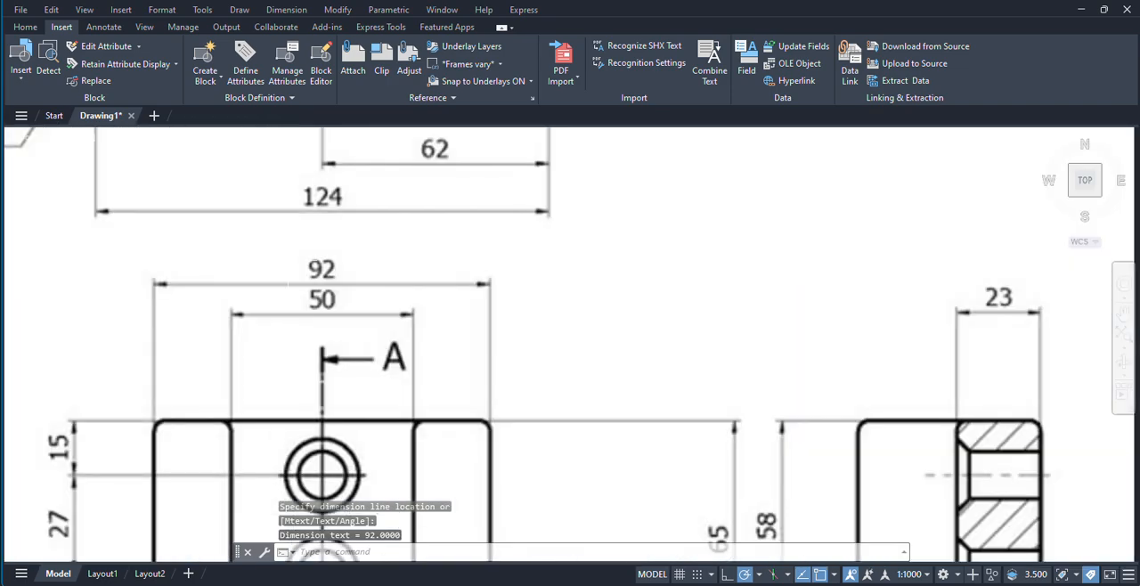
{"action": "scroll", "coordinate": [333, 344], "scroll_direction": "down", "scroll_amount": 8}
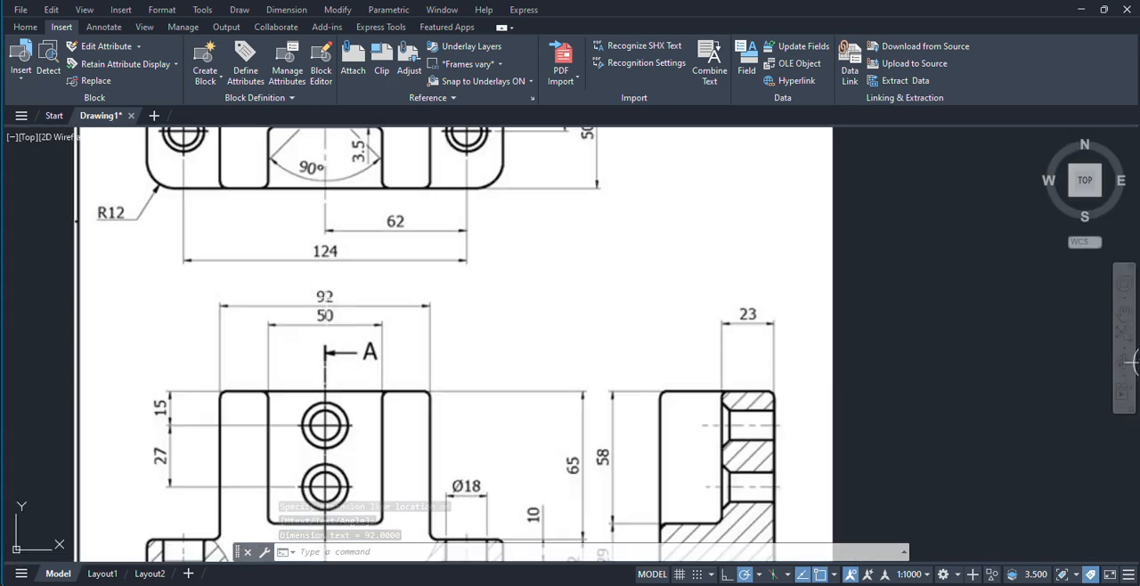
{"action": "scroll", "coordinate": [402, 354], "scroll_direction": "up", "scroll_amount": 4}
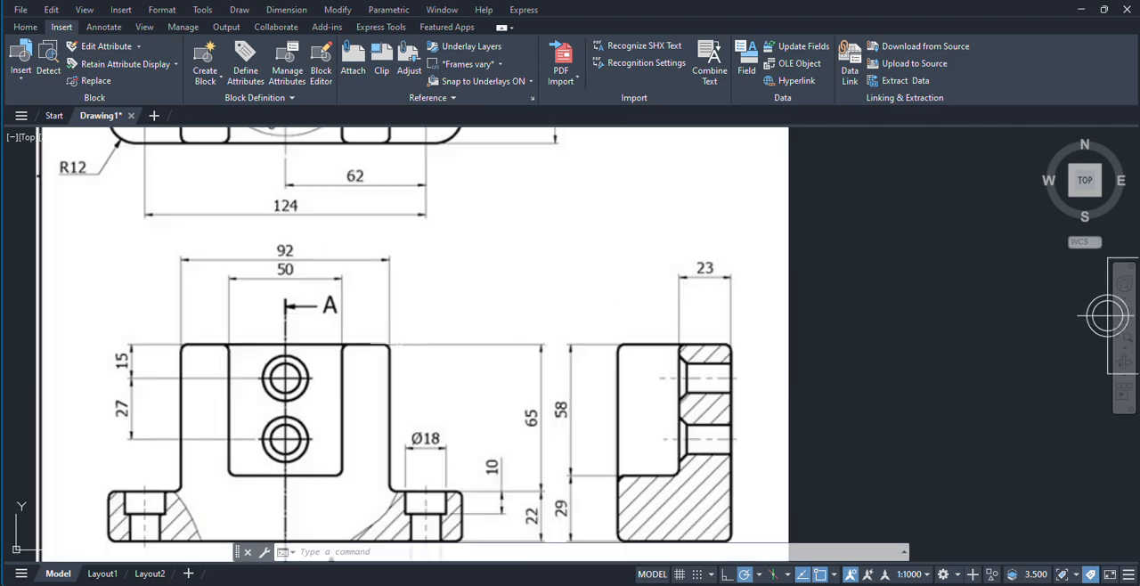
{"action": "scroll", "coordinate": [403, 354], "scroll_direction": "down", "scroll_amount": 2}
{"action": "middle_click_drag", "start_coordinate": [935, 235], "coordinate": [715, 232]}
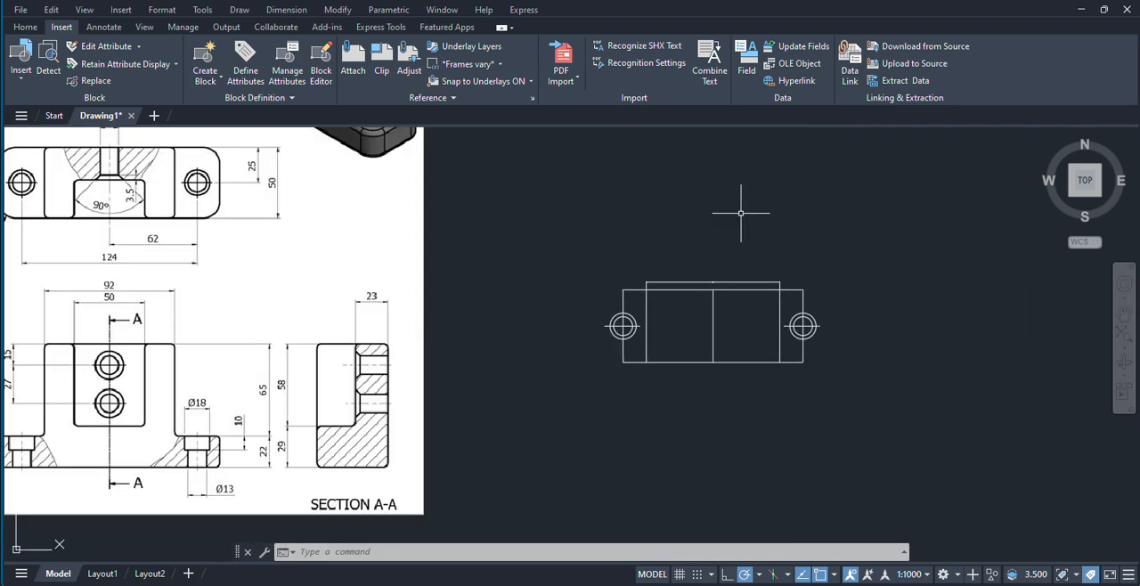
{"action": "key", "text": "Return"}
{"action": "type", "text": "25"}
{"action": "key", "text": "Return"}
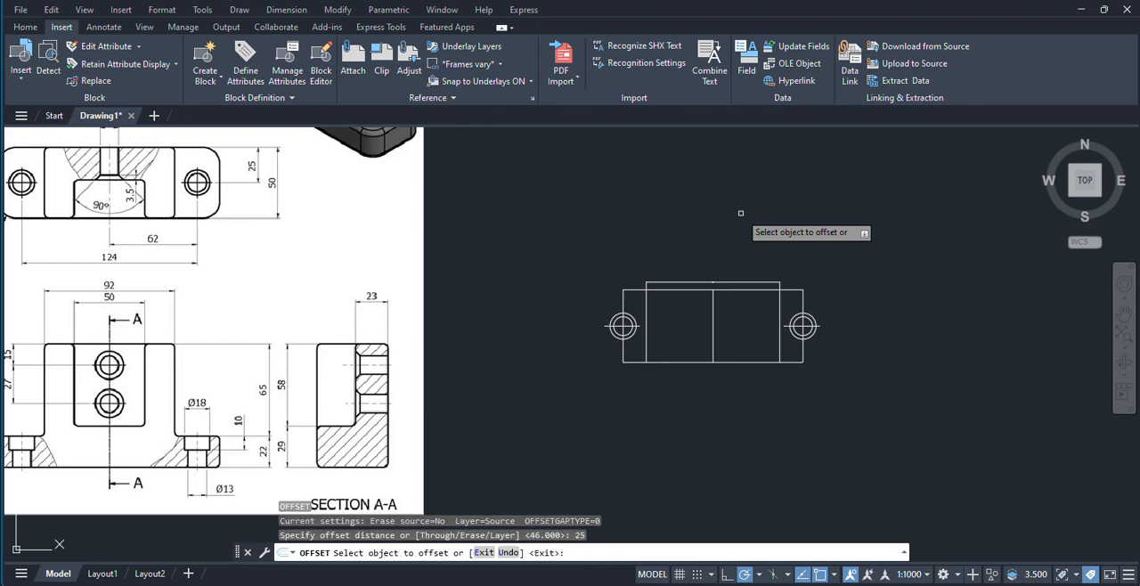
{"action": "scroll", "coordinate": [736, 329], "scroll_direction": "up", "scroll_amount": 4}
{"action": "left_click", "coordinate": [676, 315]}
{"action": "left_click", "coordinate": [678, 307]}
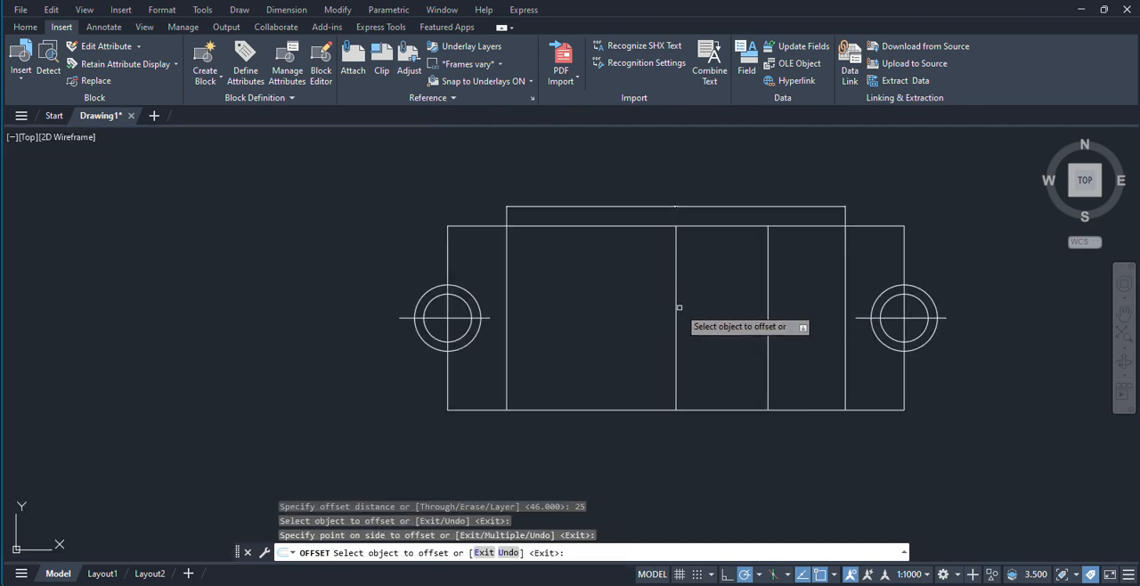
{"action": "left_click", "coordinate": [674, 310]}
{"action": "left_click", "coordinate": [666, 230]}
{"action": "right_click", "coordinate": [626, 149]}
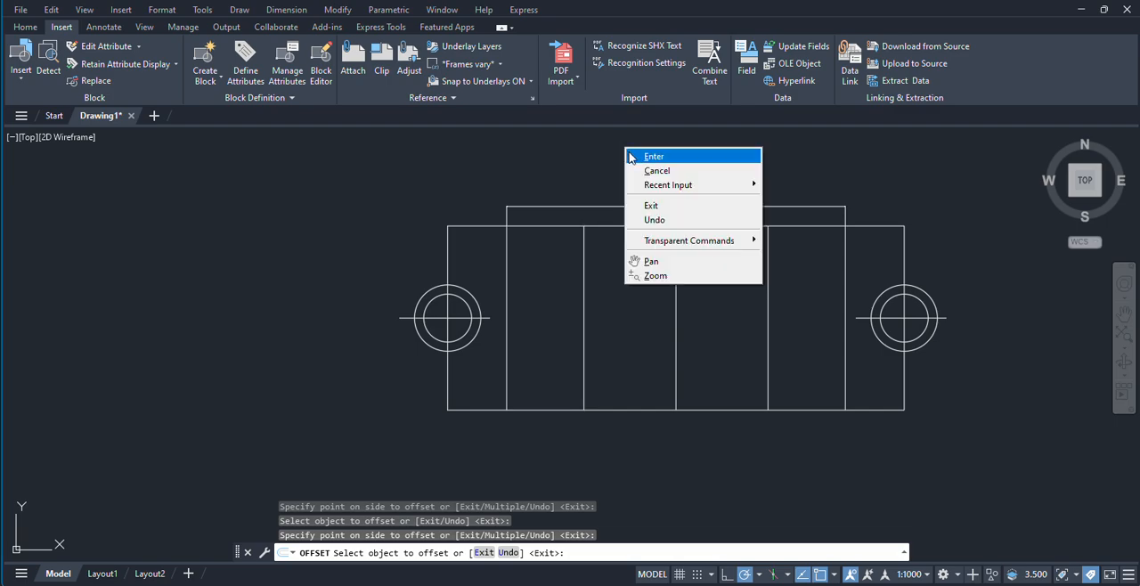
{"action": "left_click", "coordinate": [652, 156]}
Step: Examine the slot's depth and height dimensions across the reference image's top, front and section views
{"action": "scroll", "coordinate": [621, 155], "scroll_direction": "down", "scroll_amount": 2}
{"action": "middle_click_drag", "start_coordinate": [621, 159], "coordinate": [689, 278]}
{"action": "scroll", "coordinate": [477, 326], "scroll_direction": "down", "scroll_amount": 4}
{"action": "middle_click_drag", "start_coordinate": [473, 326], "coordinate": [585, 327]}
{"action": "scroll", "coordinate": [321, 271], "scroll_direction": "up", "scroll_amount": 2}
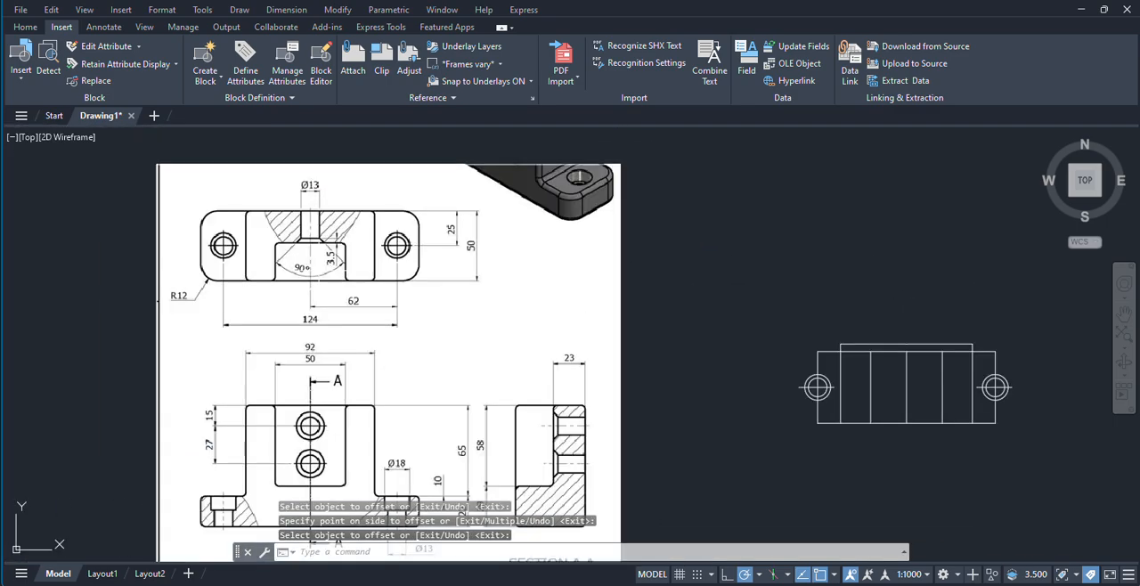
{"action": "scroll", "coordinate": [348, 259], "scroll_direction": "up", "scroll_amount": 2}
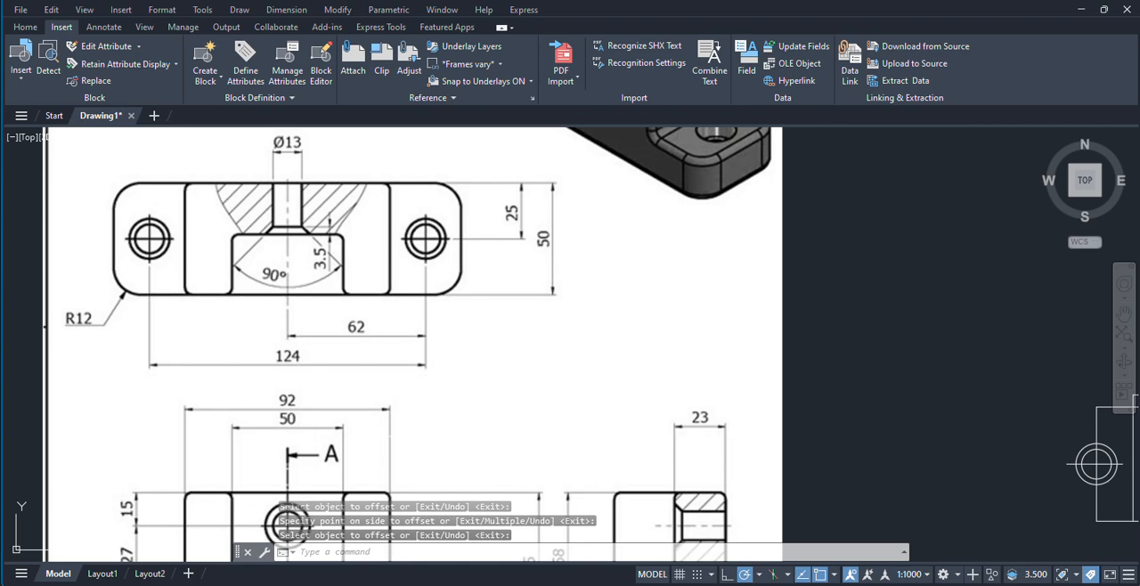
{"action": "scroll", "coordinate": [389, 293], "scroll_direction": "down", "scroll_amount": 2}
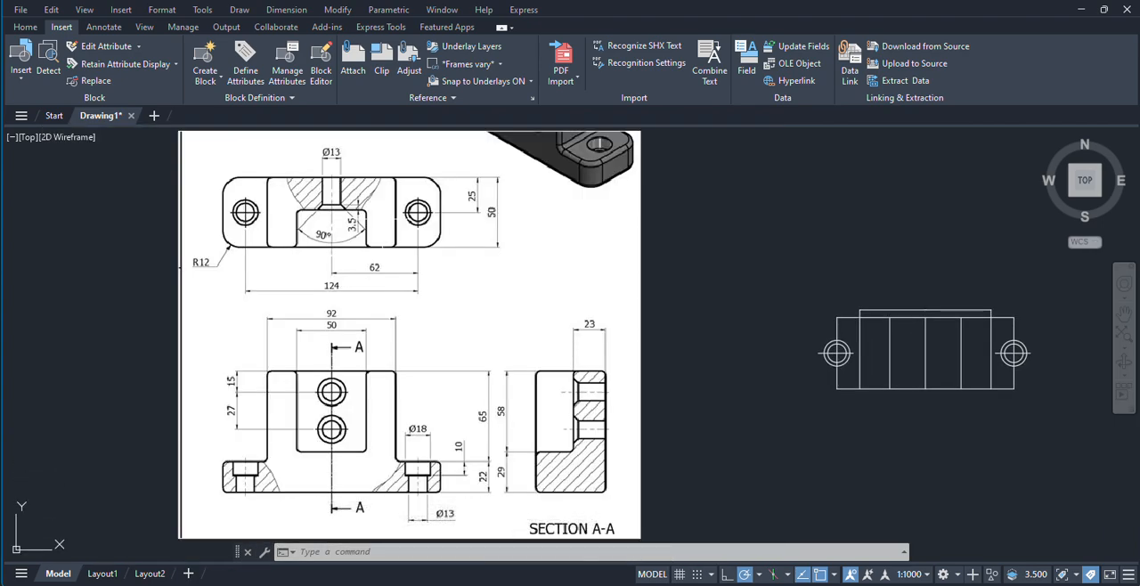
{"action": "scroll", "coordinate": [348, 230], "scroll_direction": "up", "scroll_amount": 2}
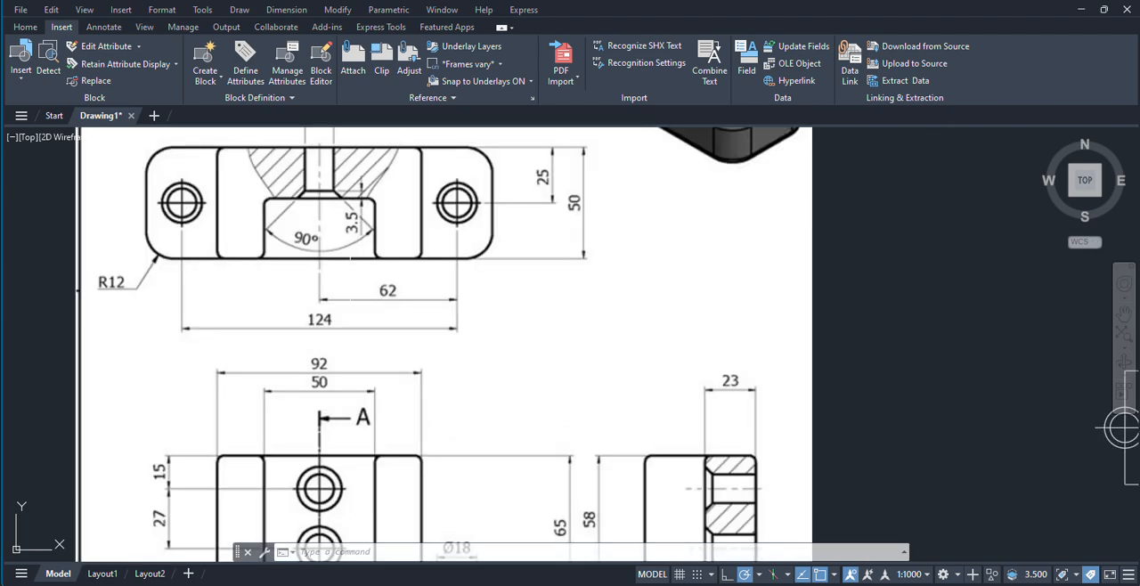
{"action": "scroll", "coordinate": [413, 147], "scroll_direction": "down", "scroll_amount": 2}
{"action": "scroll", "coordinate": [357, 376], "scroll_direction": "up", "scroll_amount": 2}
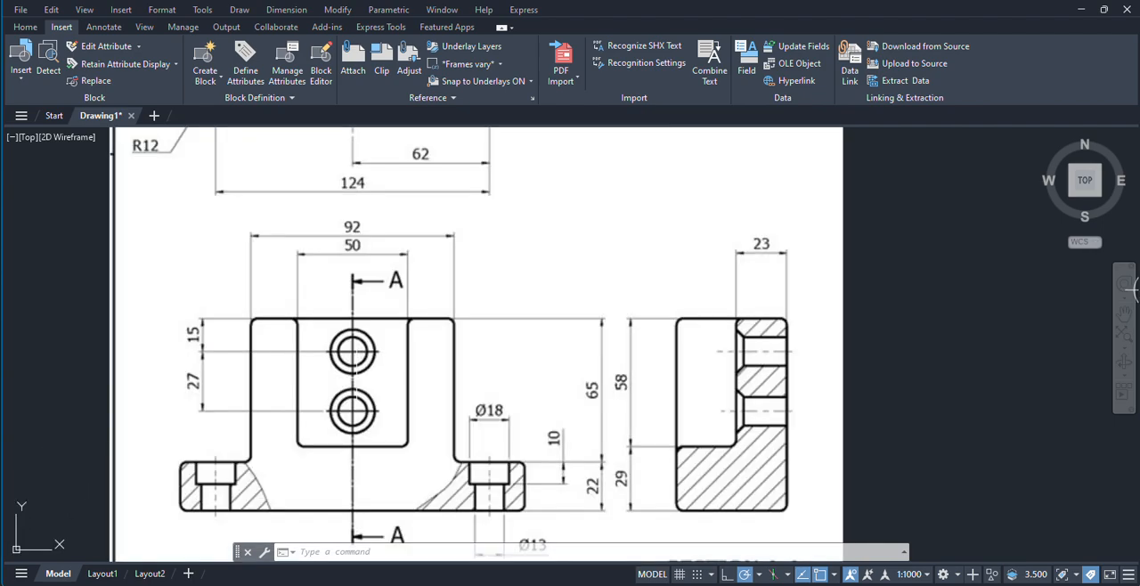
{"action": "scroll", "coordinate": [387, 323], "scroll_direction": "down", "scroll_amount": 2}
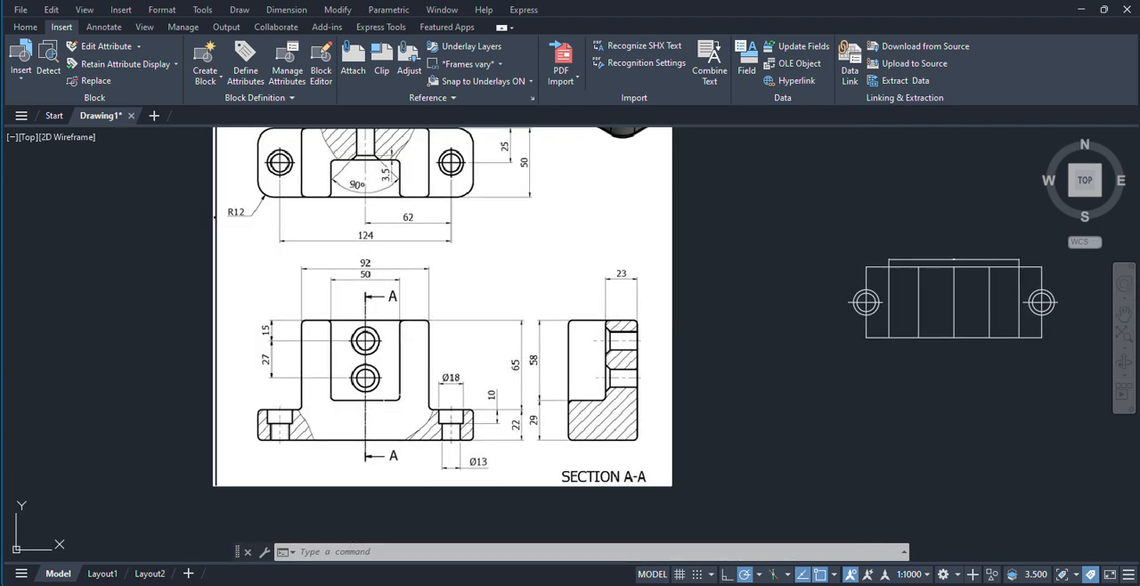
{"action": "middle_click_drag", "start_coordinate": [387, 324], "coordinate": [389, 385]}
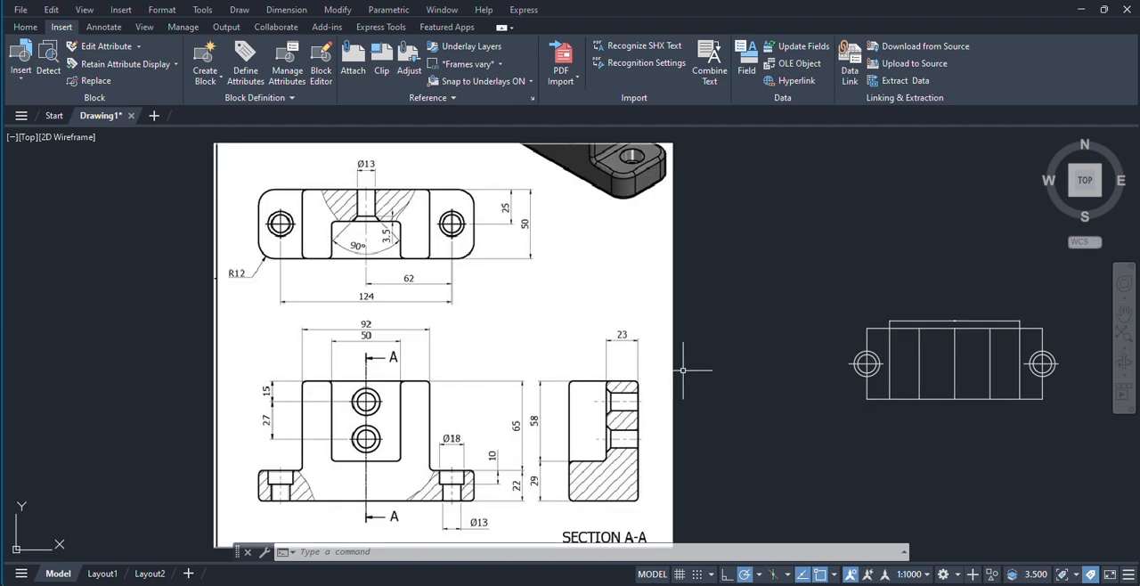
Step: Draw a horizontal line from the midpoint of the top view's centre line to the right slot edge
{"action": "middle_click_drag", "start_coordinate": [684, 369], "coordinate": [482, 355]}
{"action": "scroll", "coordinate": [783, 366], "scroll_direction": "up", "scroll_amount": 2}
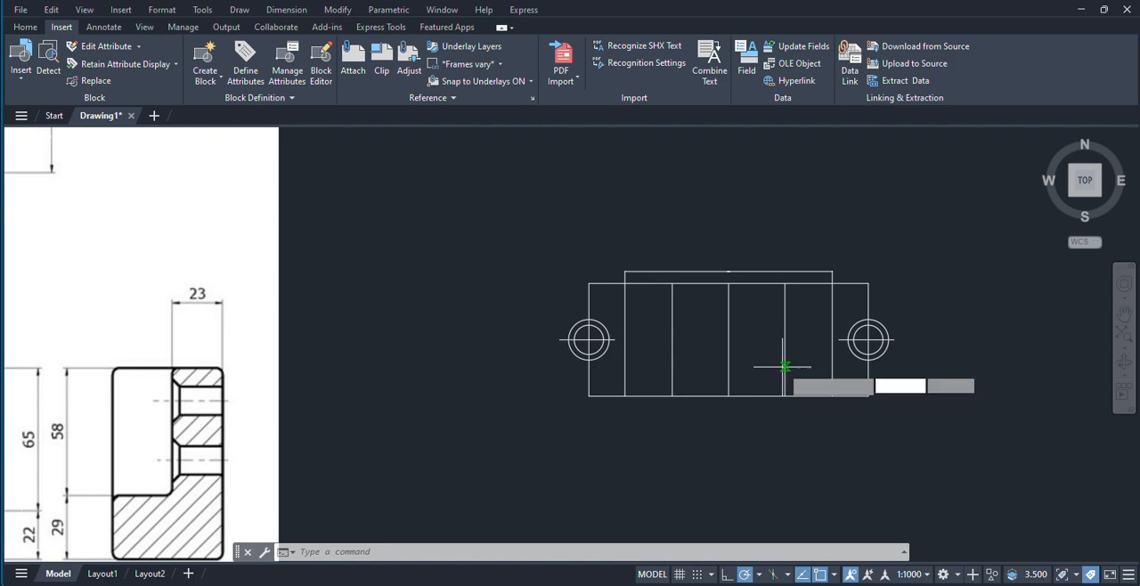
{"action": "type", "text": "l"}
{"action": "key", "text": "Return"}
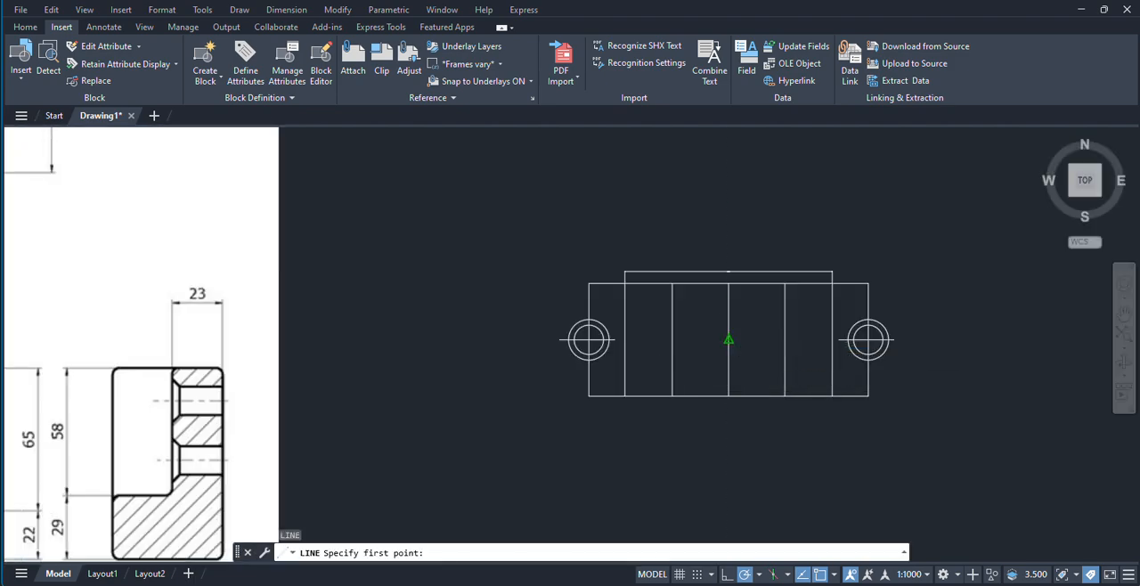
{"action": "left_click", "coordinate": [729, 339]}
{"action": "left_click", "coordinate": [785, 339]}
{"action": "right_click", "coordinate": [873, 220]}
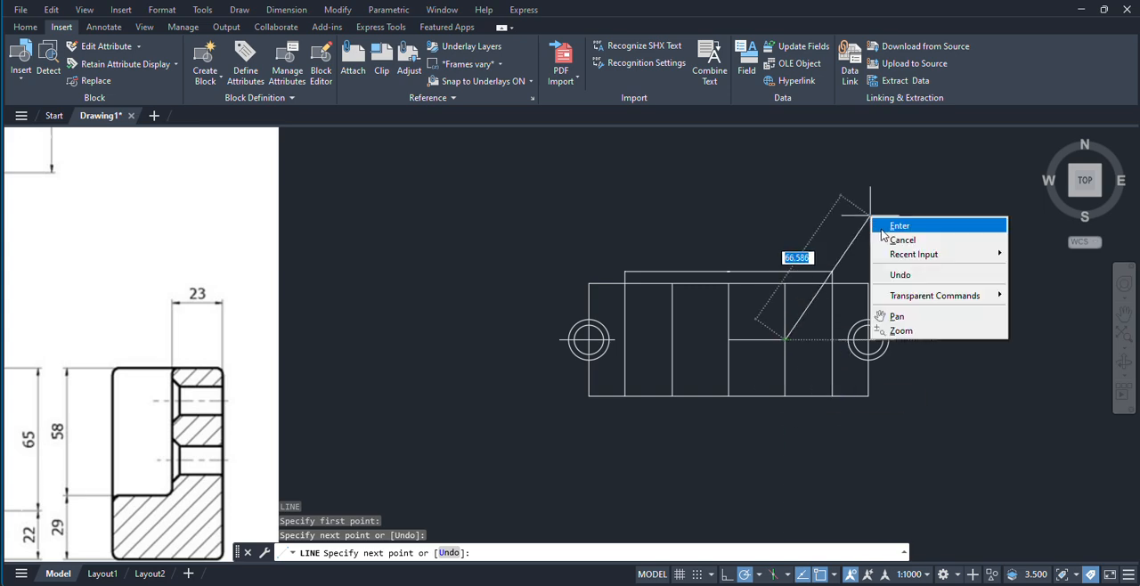
{"action": "left_click", "coordinate": [917, 225]}
Step: Extend the horizontal line to the left slot edge
{"action": "key", "text": "Return"}
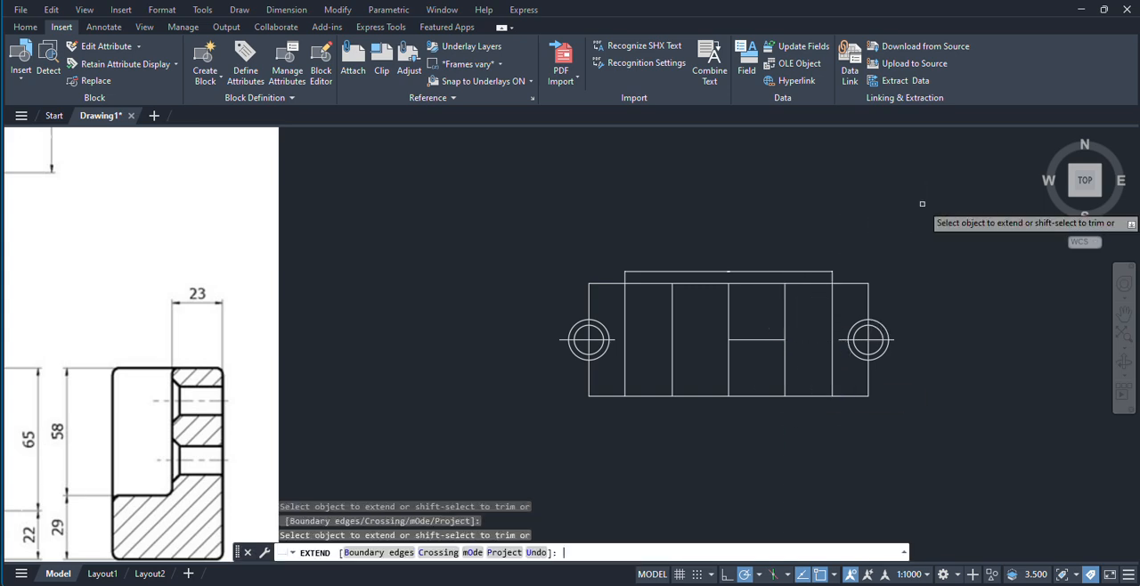
{"action": "left_click", "coordinate": [741, 339]}
{"action": "mouse_move", "coordinate": [757, 316]}
{"action": "left_mouse_down"}
{"action": "mouse_move", "coordinate": [662, 310]}
{"action": "mouse_move", "coordinate": [699, 309]}
{"action": "left_mouse_up"}
{"action": "right_click", "coordinate": [698, 309]}
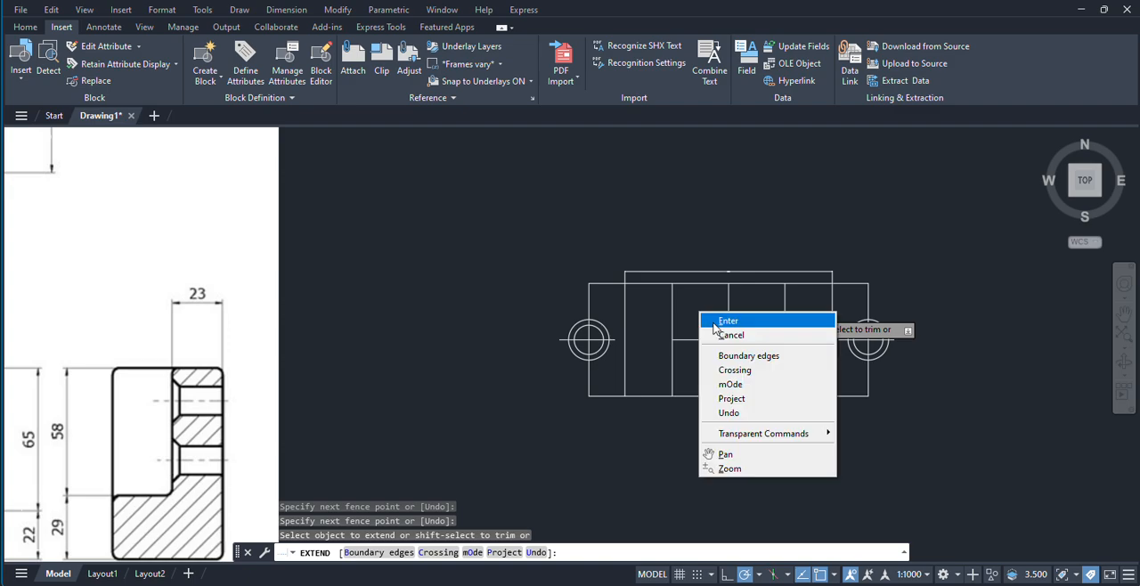
{"action": "left_click", "coordinate": [724, 320]}
Step: Trim the parts of both slot edges above the horizontal line in the top view
{"action": "left_click", "coordinate": [330, 12]}
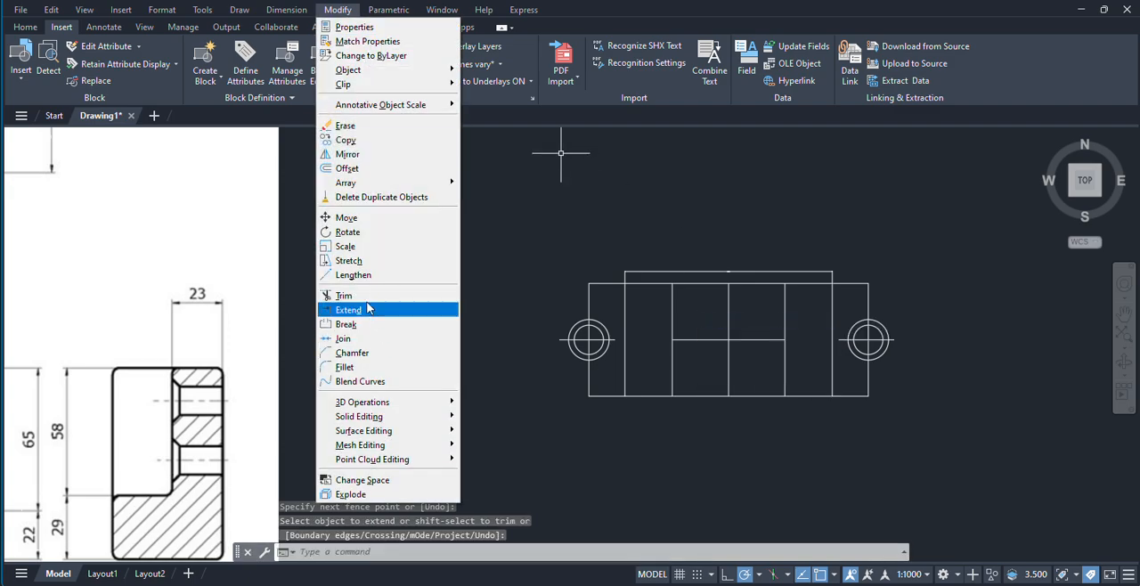
{"action": "left_click", "coordinate": [335, 300]}
{"action": "left_click_drag", "start_coordinate": [543, 307], "coordinate": [758, 319]}
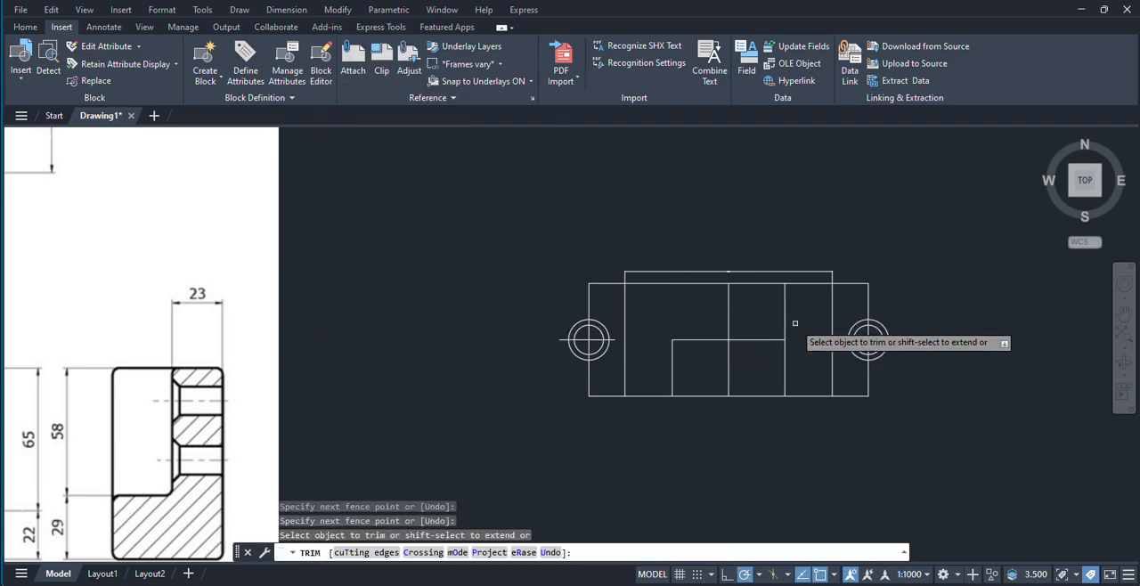
Step: End the trim and examine the hole diameter, countersink depth and angle in the reference image's top view
{"action": "scroll", "coordinate": [767, 321], "scroll_direction": "down", "scroll_amount": 5}
{"action": "scroll", "coordinate": [562, 358], "scroll_direction": "up", "scroll_amount": 5}
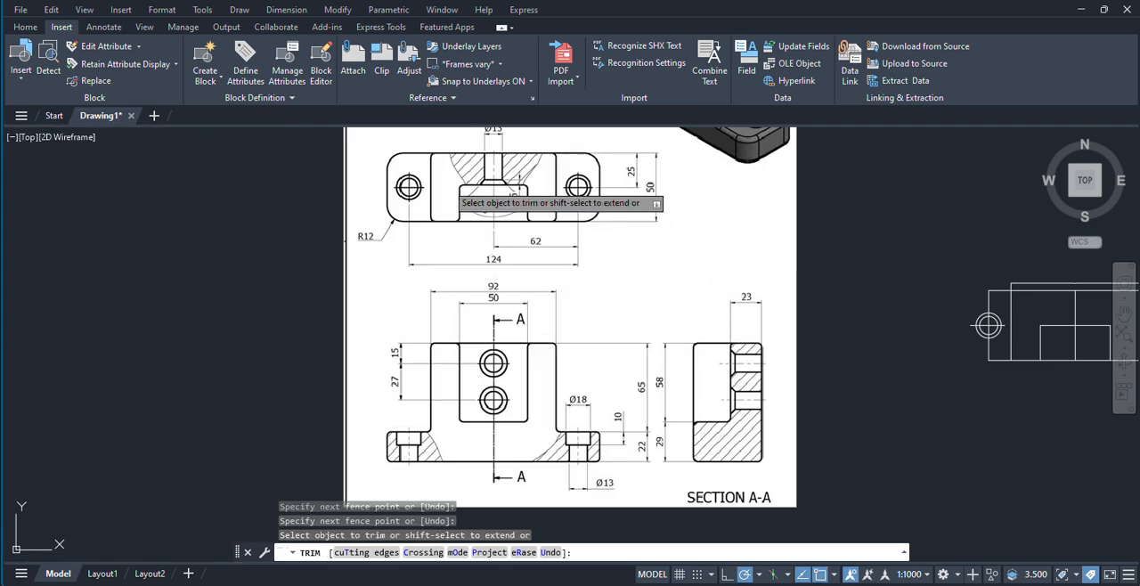
{"action": "scroll", "coordinate": [450, 189], "scroll_direction": "up", "scroll_amount": 3}
{"action": "scroll", "coordinate": [540, 248], "scroll_direction": "down", "scroll_amount": 1}
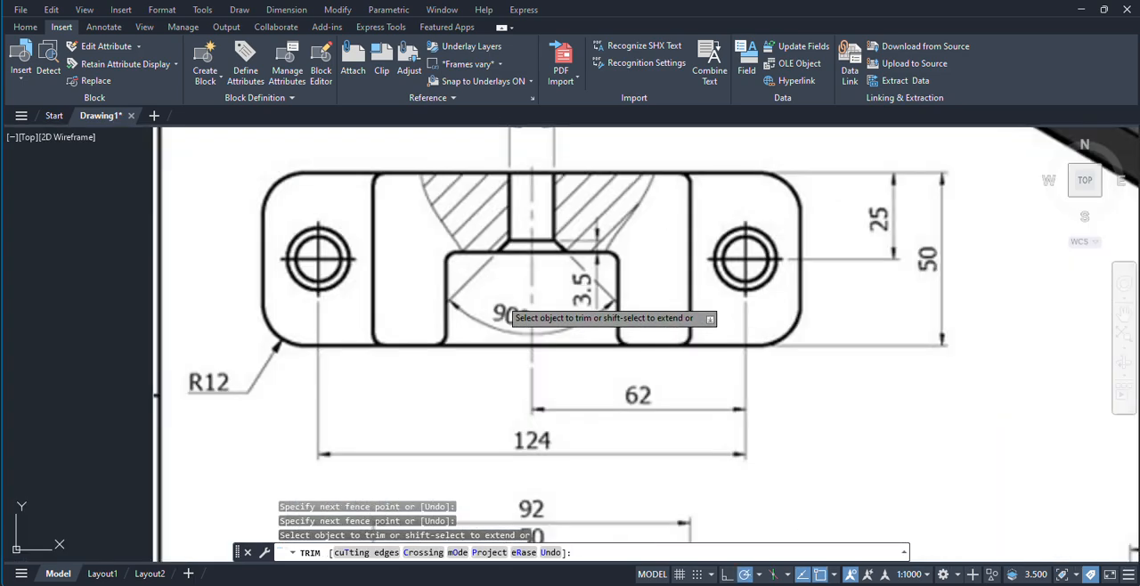
{"action": "scroll", "coordinate": [544, 276], "scroll_direction": "down", "scroll_amount": 3}
{"action": "scroll", "coordinate": [410, 323], "scroll_direction": "up", "scroll_amount": 4}
{"action": "scroll", "coordinate": [410, 323], "scroll_direction": "up", "scroll_amount": 2}
{"action": "scroll", "coordinate": [375, 294], "scroll_direction": "down", "scroll_amount": 4}
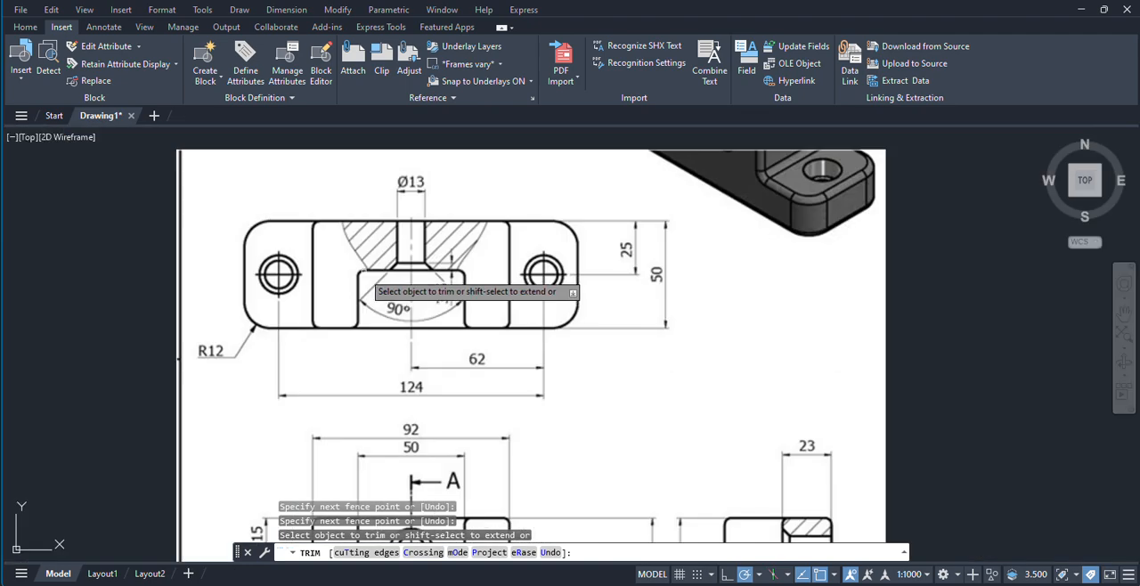
{"action": "scroll", "coordinate": [419, 294], "scroll_direction": "down", "scroll_amount": 4}
{"action": "middle_click_drag", "start_coordinate": [423, 287], "coordinate": [396, 267]}
{"action": "right_click", "coordinate": [675, 235]}
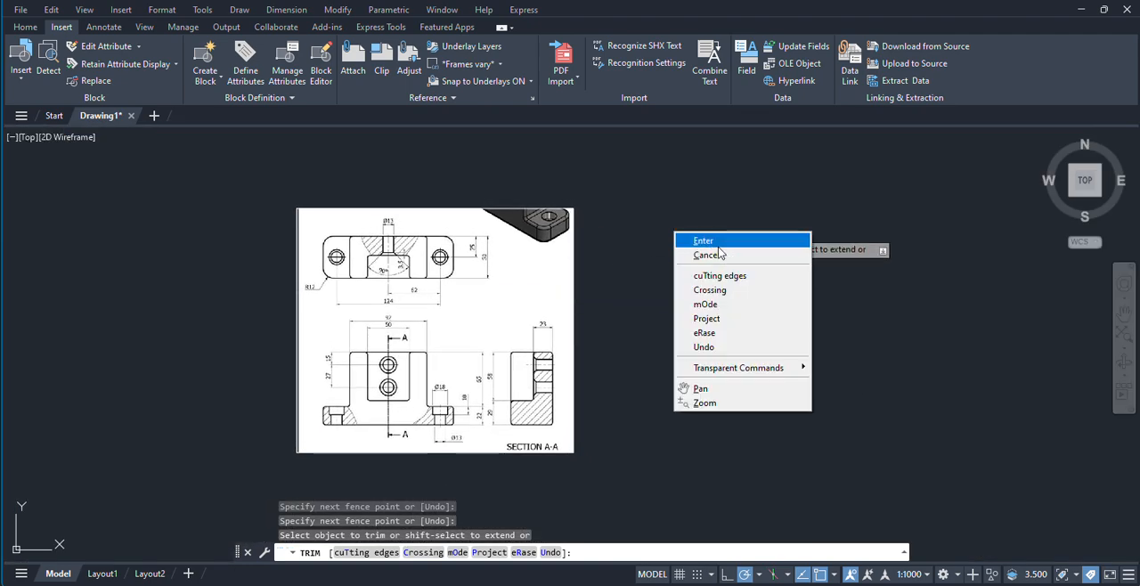
{"action": "left_click", "coordinate": [718, 244]}
{"action": "scroll", "coordinate": [459, 362], "scroll_direction": "up", "scroll_amount": 4}
{"action": "scroll", "coordinate": [294, 384], "scroll_direction": "down", "scroll_amount": 7}
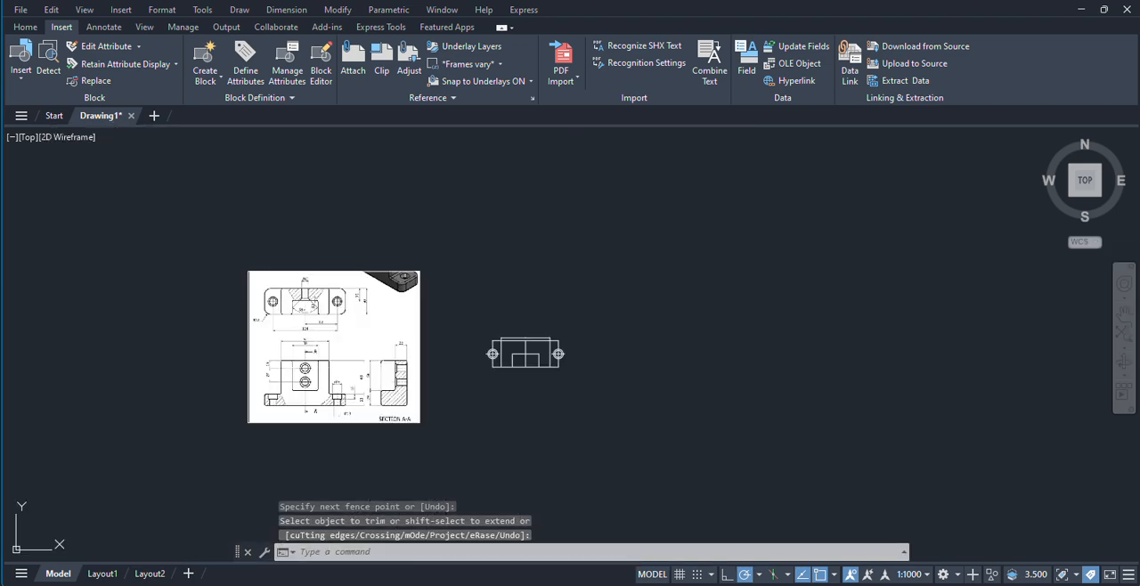
{"action": "scroll", "coordinate": [307, 324], "scroll_direction": "up", "scroll_amount": 5}
{"action": "middle_click_drag", "start_coordinate": [307, 324], "coordinate": [320, 344]}
{"action": "scroll", "coordinate": [265, 345], "scroll_direction": "up", "scroll_amount": 2}
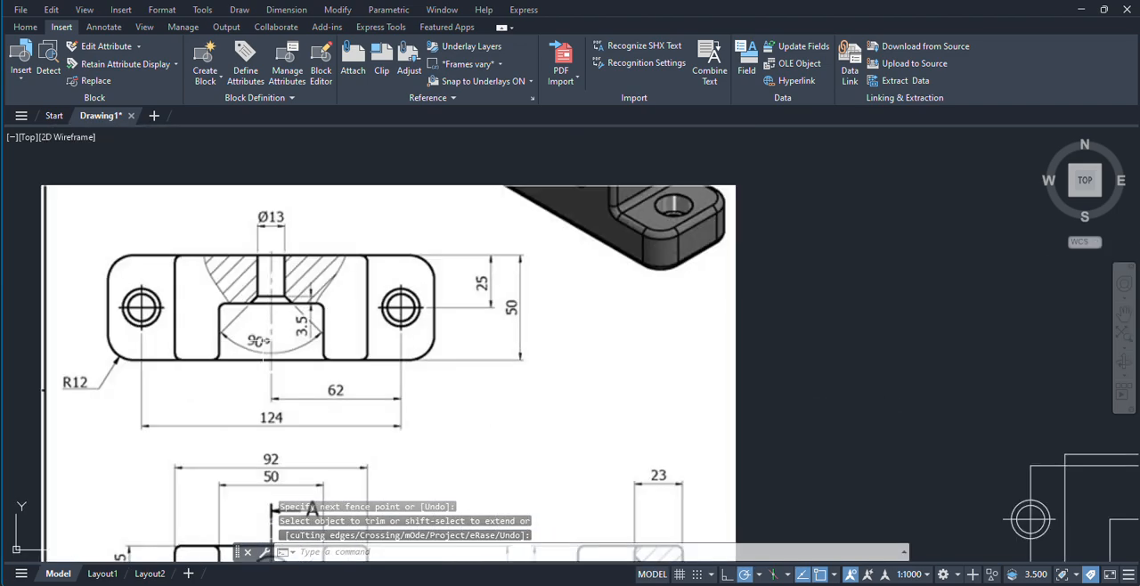
{"action": "middle_click_drag", "start_coordinate": [430, 344], "coordinate": [257, 300]}
{"action": "middle_click_drag", "start_coordinate": [90, 174], "coordinate": [251, 237]}
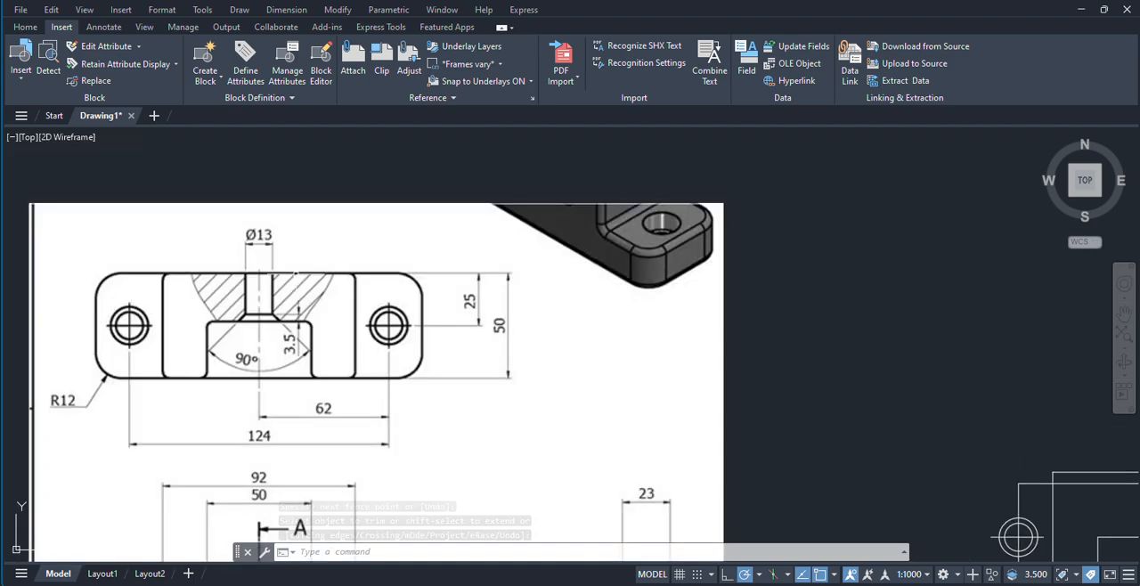
{"action": "scroll", "coordinate": [253, 237], "scroll_direction": "up", "scroll_amount": 2}
{"action": "scroll", "coordinate": [254, 240], "scroll_direction": "down", "scroll_amount": 4}
Step: Offset the top view's vertical centre line by 6.5 to both sides for the central hole's edges
{"action": "middle_click_drag", "start_coordinate": [706, 350], "coordinate": [580, 338]}
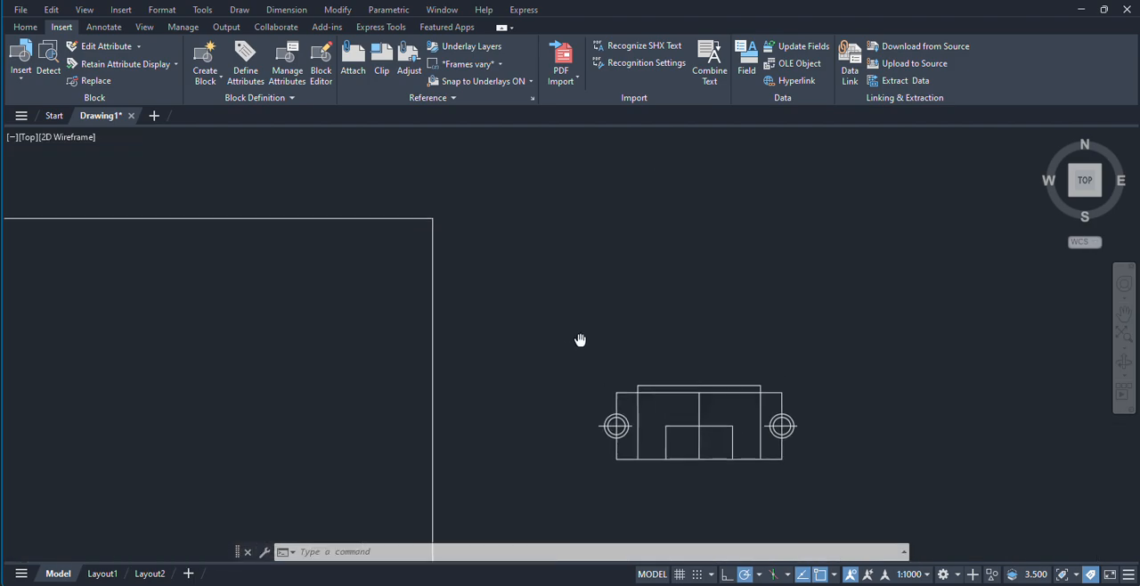
{"action": "key", "text": "Return"}
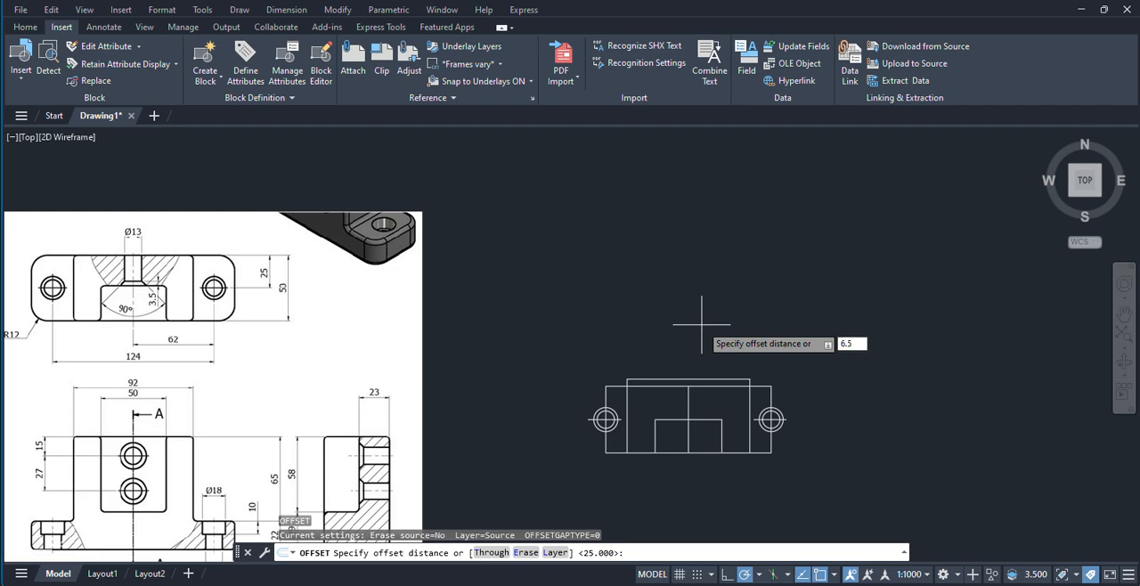
{"action": "key", "text": "Return"}
{"action": "scroll", "coordinate": [700, 440], "scroll_direction": "up", "scroll_amount": 4}
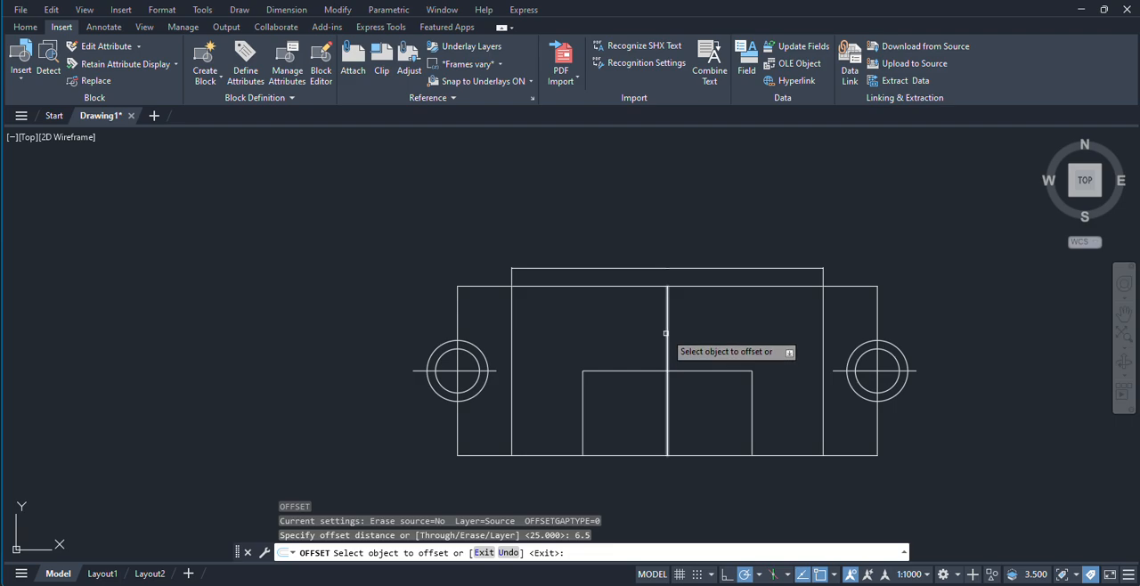
{"action": "left_click", "coordinate": [665, 333]}
{"action": "left_click", "coordinate": [681, 327]}
{"action": "left_click", "coordinate": [670, 330]}
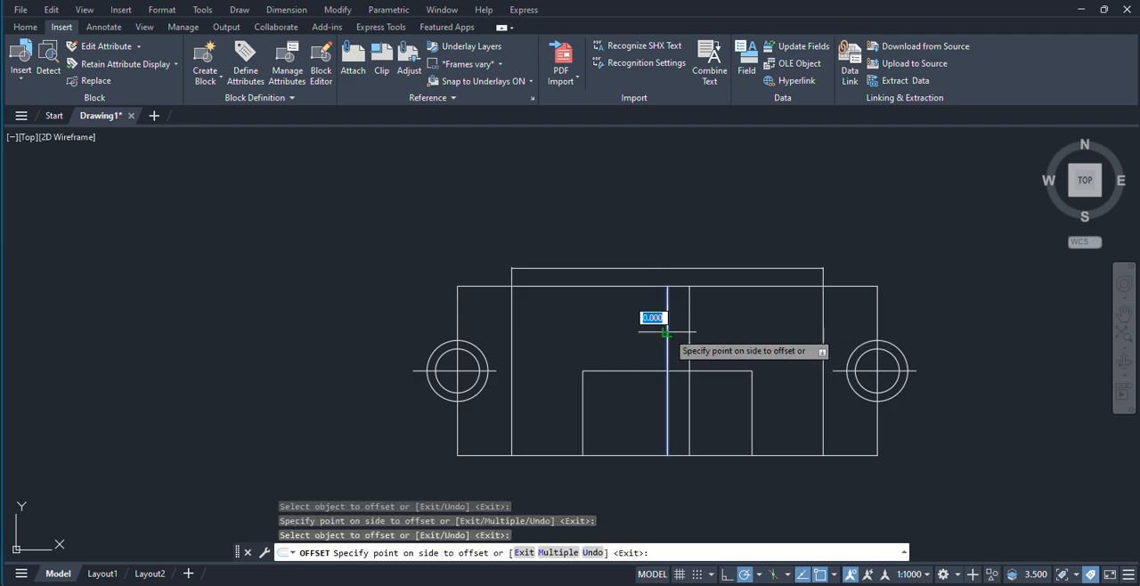
{"action": "left_click", "coordinate": [637, 315]}
{"action": "right_click", "coordinate": [691, 184]}
{"action": "left_click", "coordinate": [714, 191]}
Step: Trim the centre line and both hole edges below the slot's horizontal edge in the top view
{"action": "scroll", "coordinate": [688, 205], "scroll_direction": "down", "scroll_amount": 4}
{"action": "middle_click_drag", "start_coordinate": [687, 205], "coordinate": [728, 307]}
{"action": "middle_click_drag", "start_coordinate": [482, 348], "coordinate": [578, 384]}
{"action": "scroll", "coordinate": [285, 279], "scroll_direction": "up", "scroll_amount": 2}
{"action": "scroll", "coordinate": [528, 356], "scroll_direction": "down", "scroll_amount": 2}
{"action": "middle_click_drag", "start_coordinate": [528, 355], "coordinate": [456, 305]}
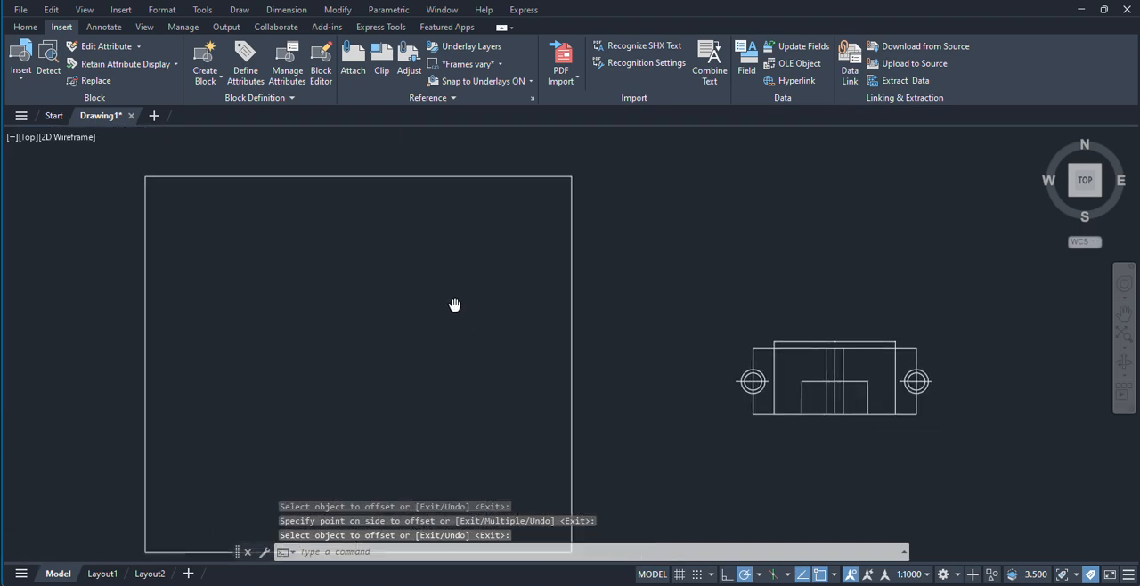
{"action": "scroll", "coordinate": [803, 365], "scroll_direction": "up", "scroll_amount": 2}
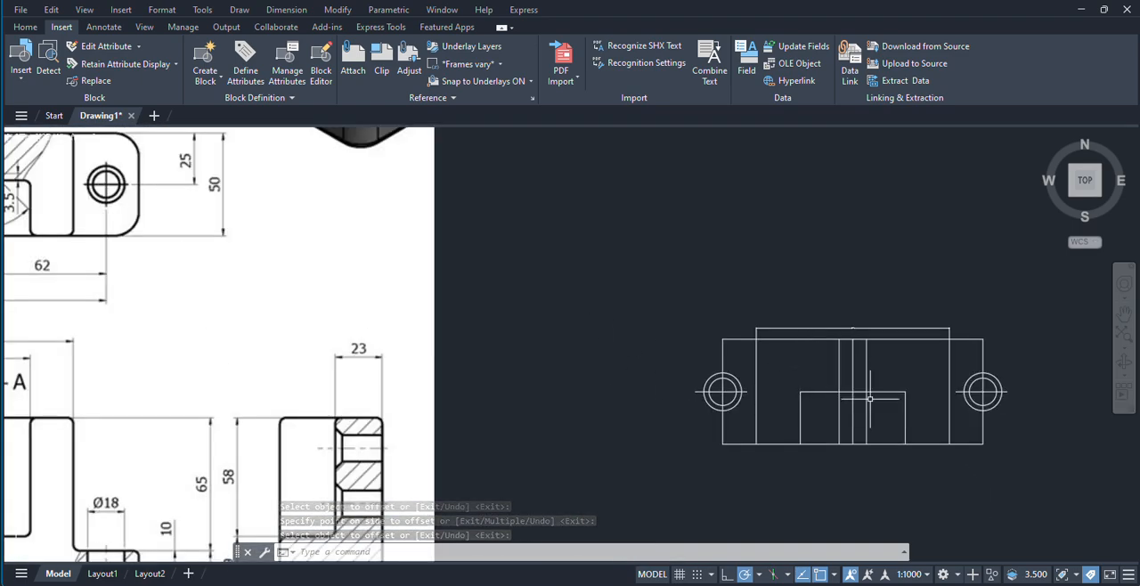
{"action": "type", "text": "tr"}
{"action": "key", "text": "Return"}
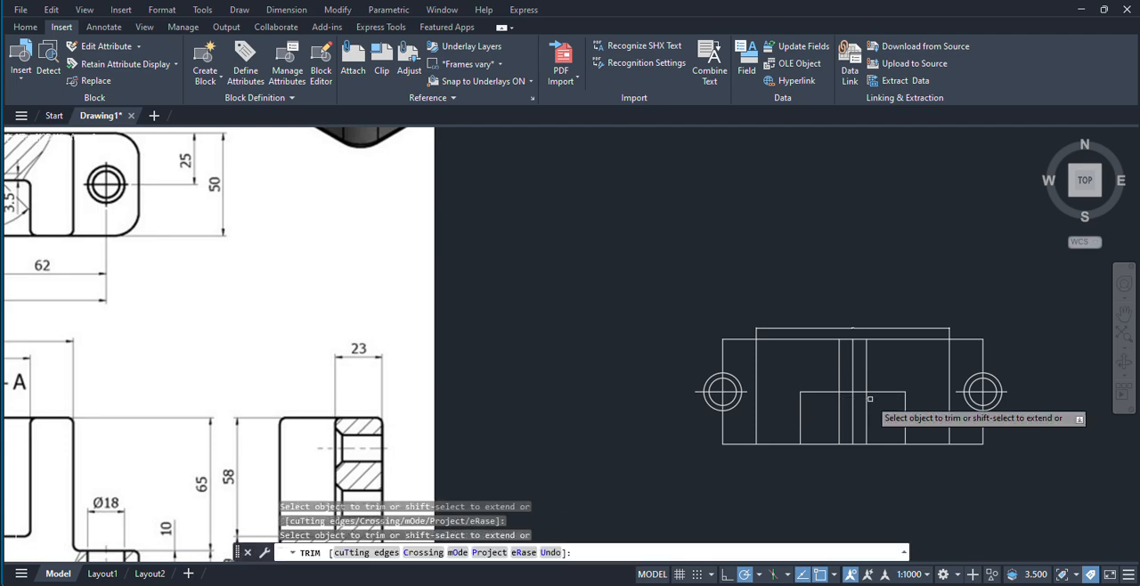
{"action": "left_click_drag", "start_coordinate": [876, 426], "coordinate": [828, 415]}
{"action": "scroll", "coordinate": [856, 409], "scroll_direction": "down", "scroll_amount": 2}
{"action": "right_click", "coordinate": [801, 494]}
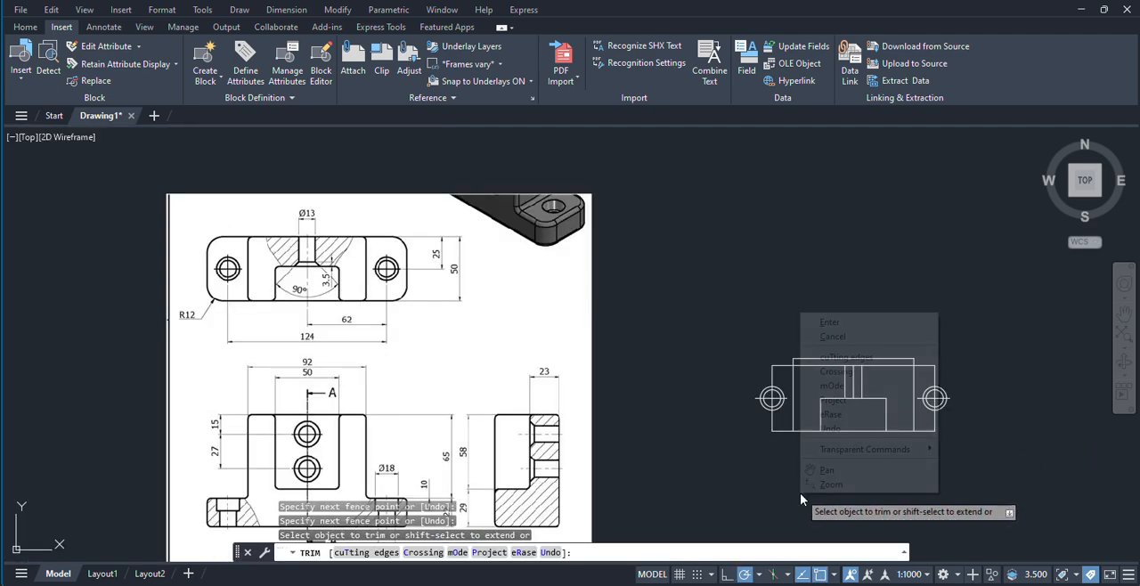
{"action": "left_click", "coordinate": [833, 336]}
Step: Extend the top view's centre line through the slot down to the base's lower edge
{"action": "scroll", "coordinate": [180, 289], "scroll_direction": "up", "scroll_amount": 4}
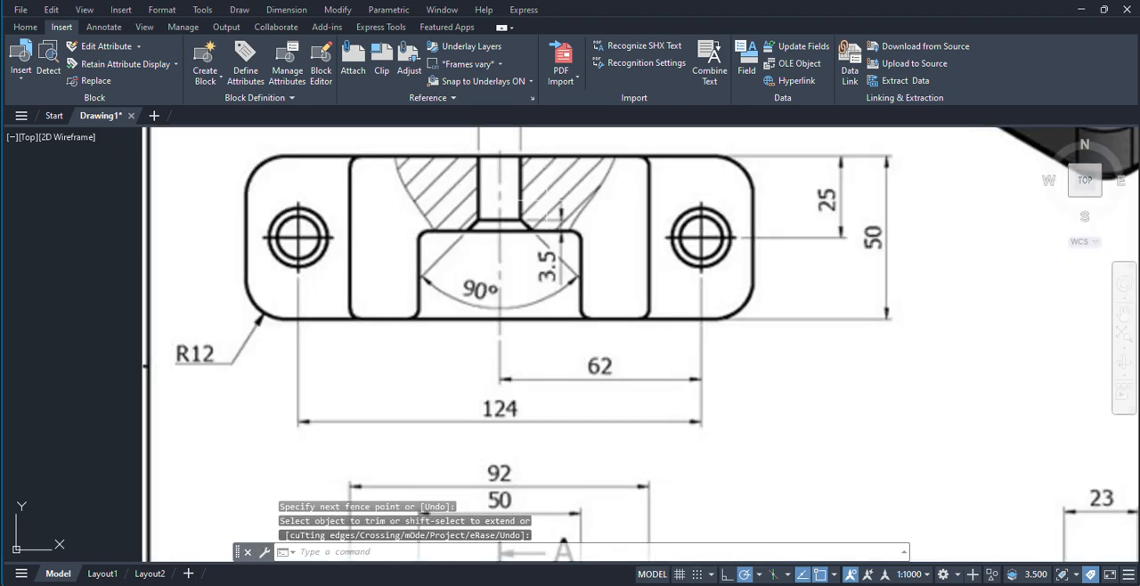
{"action": "scroll", "coordinate": [550, 197], "scroll_direction": "up", "scroll_amount": 4}
{"action": "scroll", "coordinate": [385, 258], "scroll_direction": "down", "scroll_amount": 6}
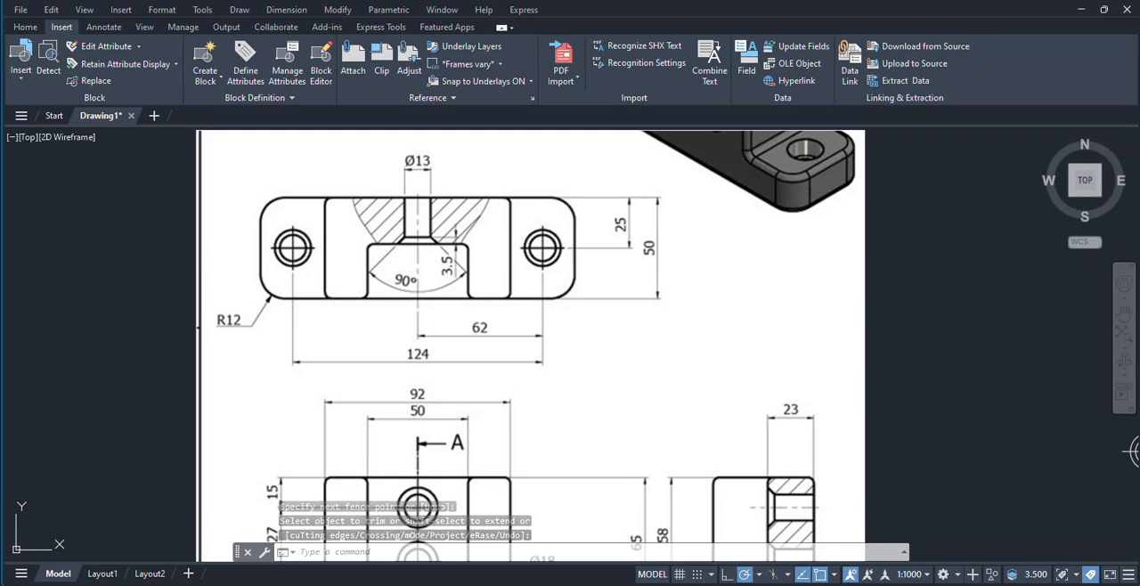
{"action": "mouse_move", "coordinate": [500, 359]}
{"action": "middle_mouse_down"}
{"action": "mouse_move", "coordinate": [399, 293]}
{"action": "mouse_move", "coordinate": [364, 302]}
{"action": "middle_mouse_up"}
{"action": "scroll", "coordinate": [824, 385], "scroll_direction": "down", "scroll_amount": 2}
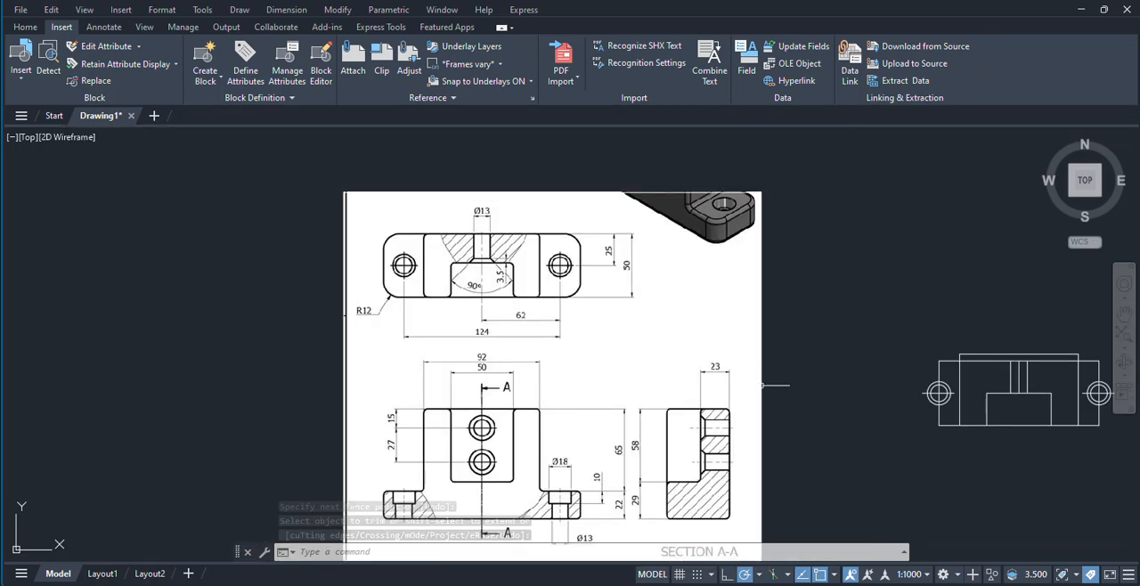
{"action": "middle_click_drag", "start_coordinate": [1036, 383], "coordinate": [830, 363]}
{"action": "scroll", "coordinate": [832, 361], "scroll_direction": "up", "scroll_amount": 2}
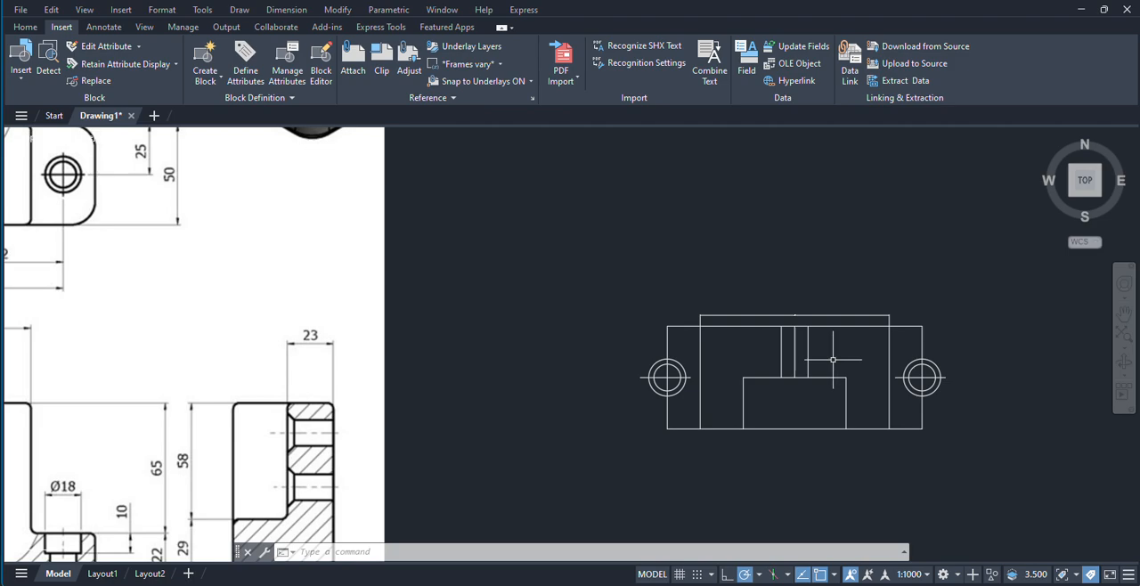
{"action": "key", "text": "Return"}
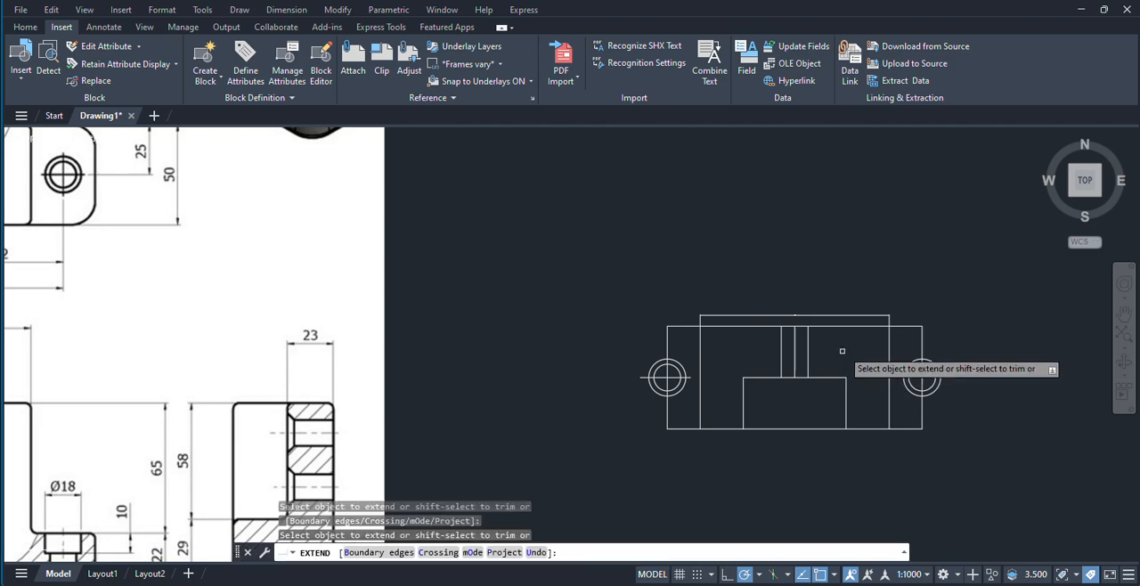
{"action": "scroll", "coordinate": [788, 360], "scroll_direction": "up", "scroll_amount": 3}
{"action": "left_click", "coordinate": [795, 372]}
{"action": "key", "text": "Return"}
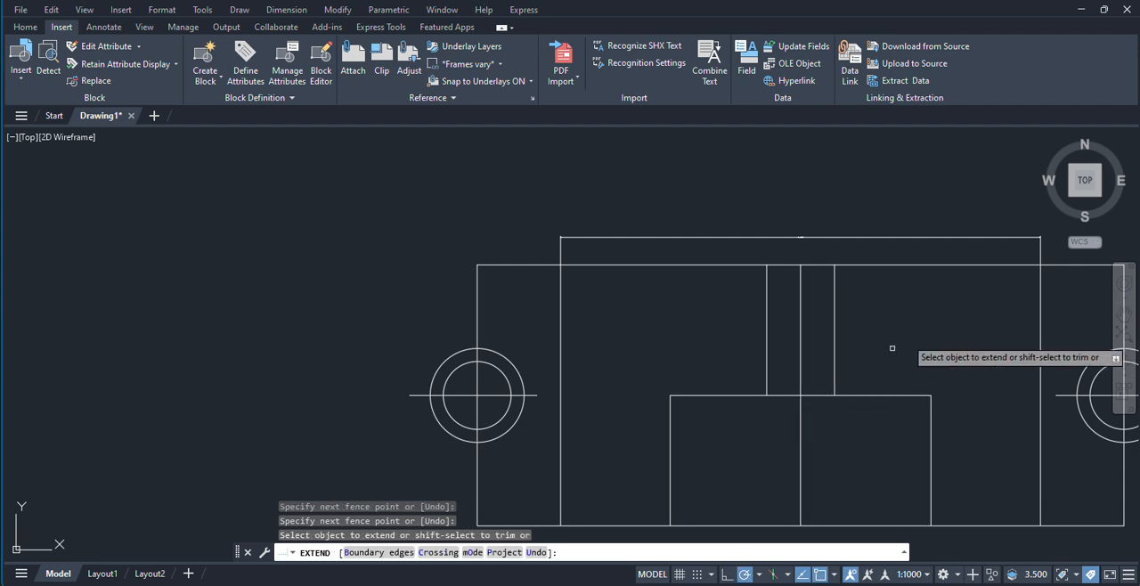
{"action": "right_click", "coordinate": [935, 304]}
{"action": "left_click", "coordinate": [967, 313]}
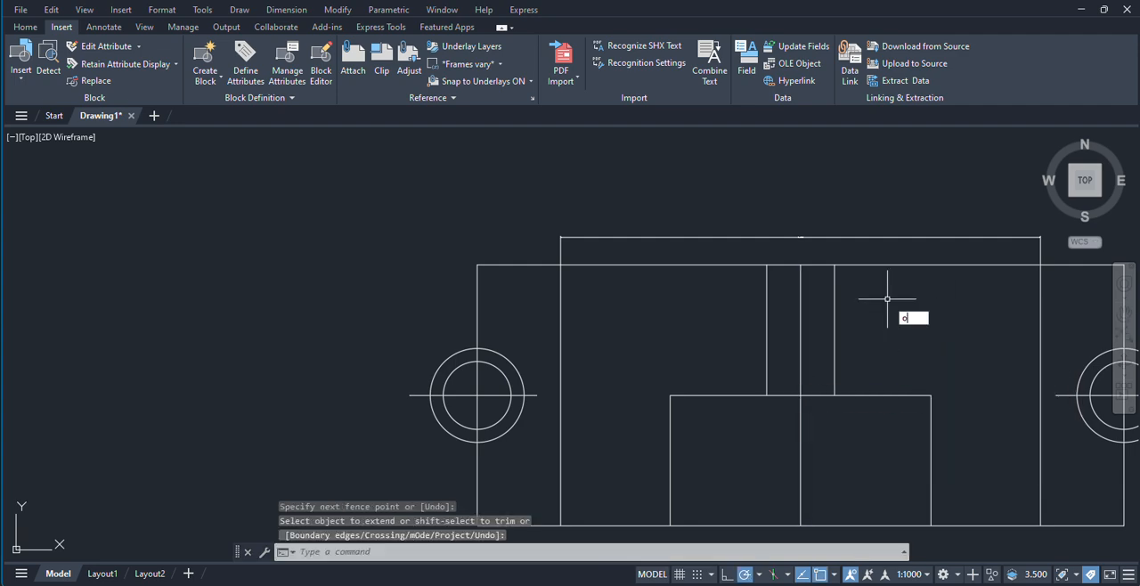
{"action": "key", "text": "Return"}
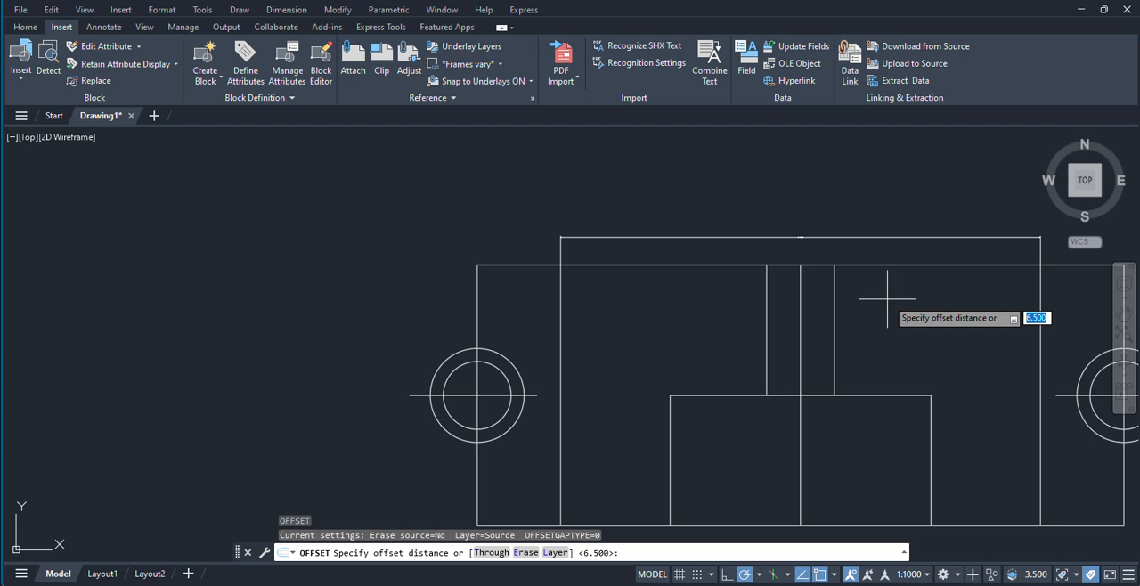
{"action": "type", "text": "9"}
{"action": "key", "text": "Return"}
{"action": "scroll", "coordinate": [524, 276], "scroll_direction": "down", "scroll_amount": 8}
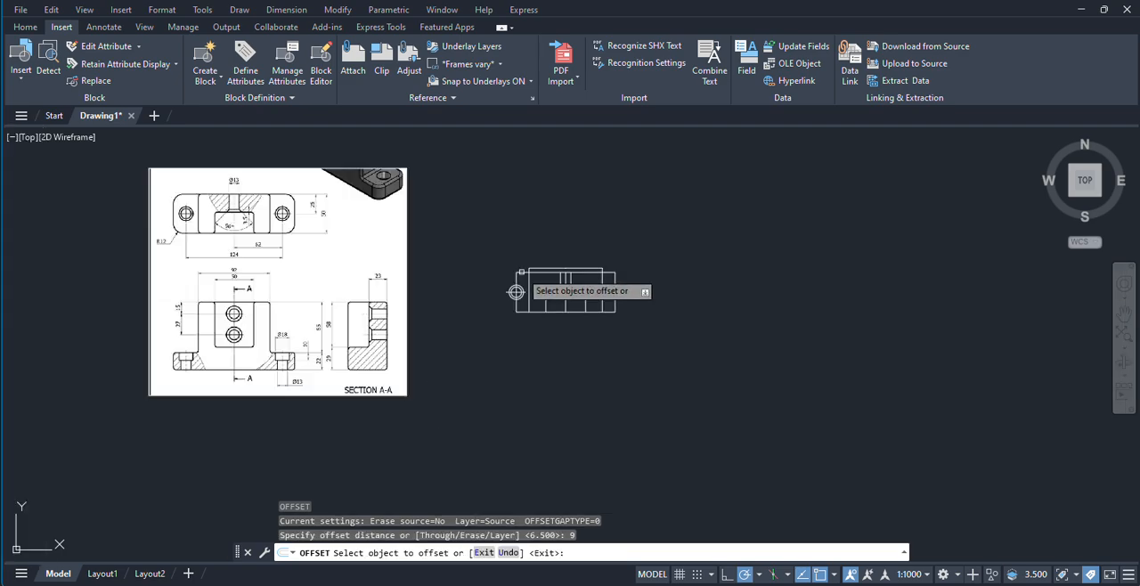
{"action": "scroll", "coordinate": [298, 367], "scroll_direction": "up", "scroll_amount": 5}
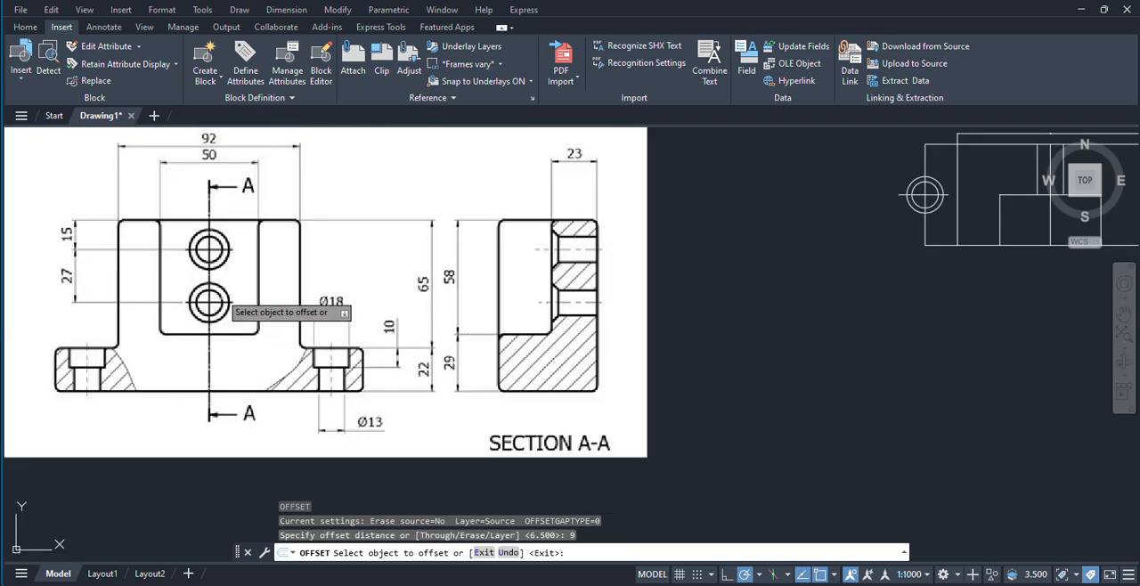
{"action": "middle_click_drag", "start_coordinate": [217, 294], "coordinate": [252, 373]}
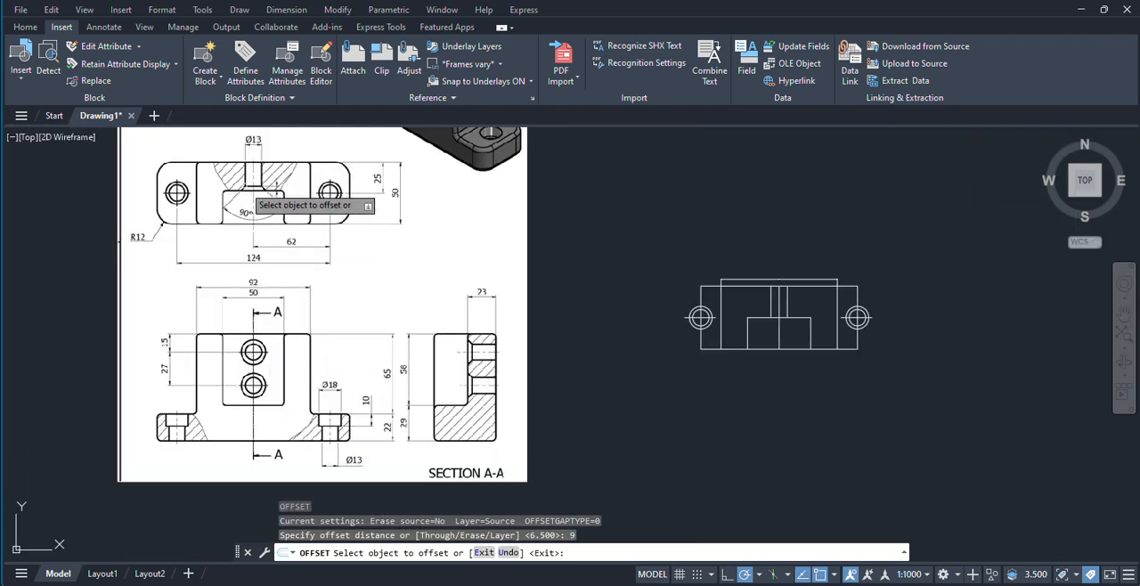
{"action": "scroll", "coordinate": [261, 216], "scroll_direction": "up", "scroll_amount": 3}
{"action": "scroll", "coordinate": [258, 214], "scroll_direction": "up", "scroll_amount": 4}
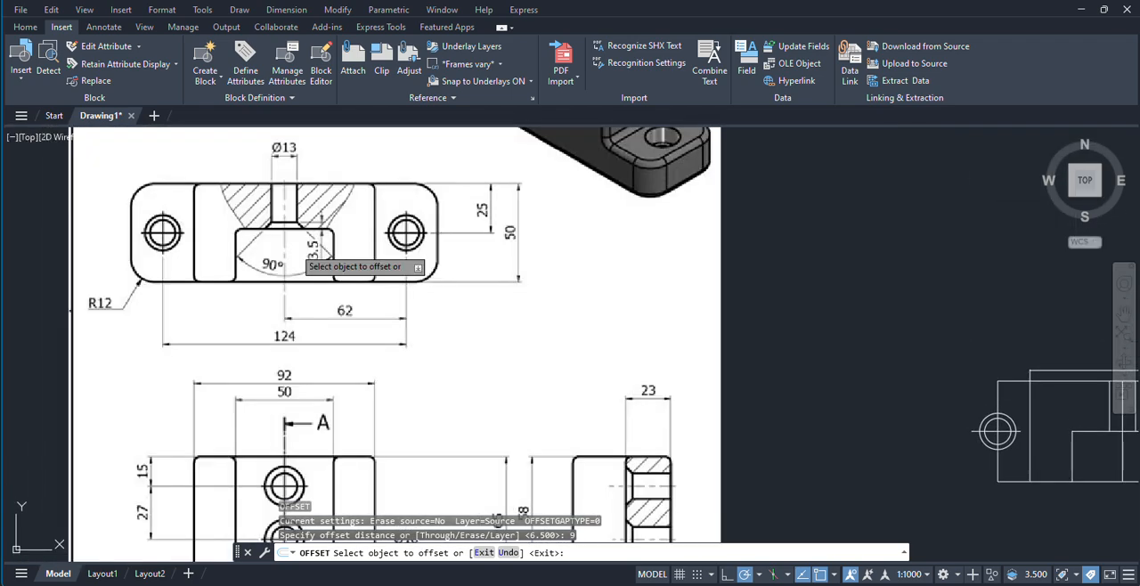
{"action": "scroll", "coordinate": [293, 260], "scroll_direction": "down", "scroll_amount": 4}
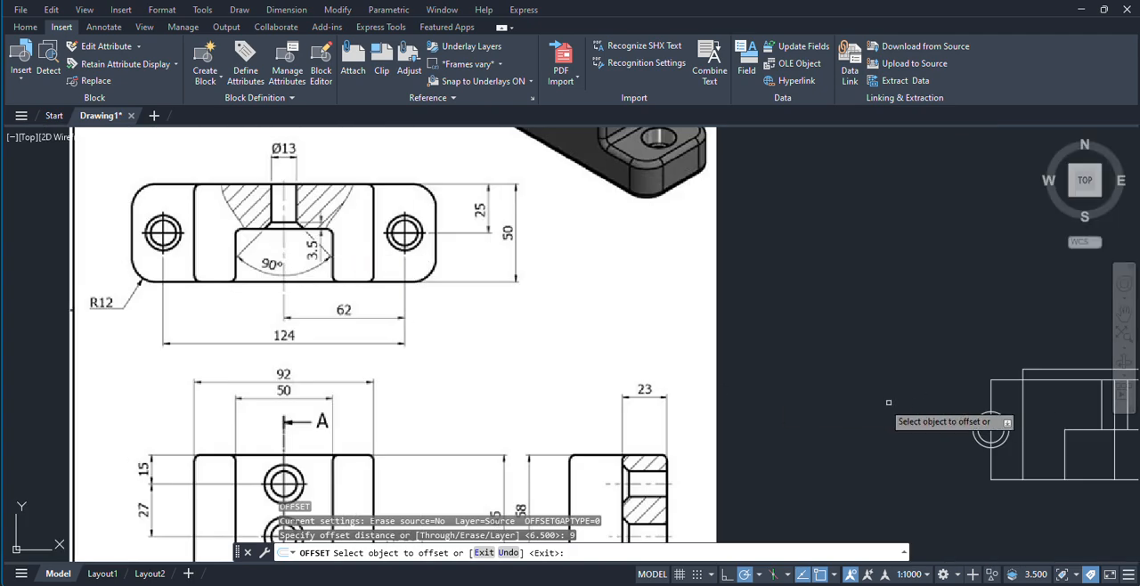
{"action": "middle_click_drag", "start_coordinate": [846, 408], "coordinate": [730, 400]}
{"action": "right_click", "coordinate": [860, 312]}
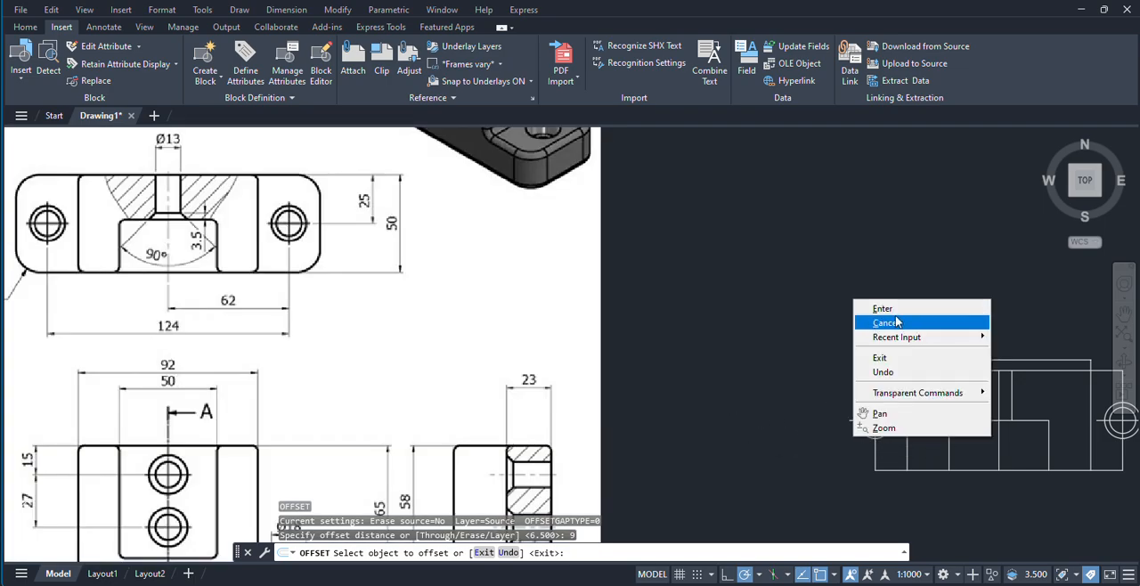
{"action": "left_click", "coordinate": [882, 308]}
Step: Examine the central hole's countersink depth and angle in the reference image's top view against the redrawn geometry
{"action": "scroll", "coordinate": [708, 374], "scroll_direction": "down", "scroll_amount": 2}
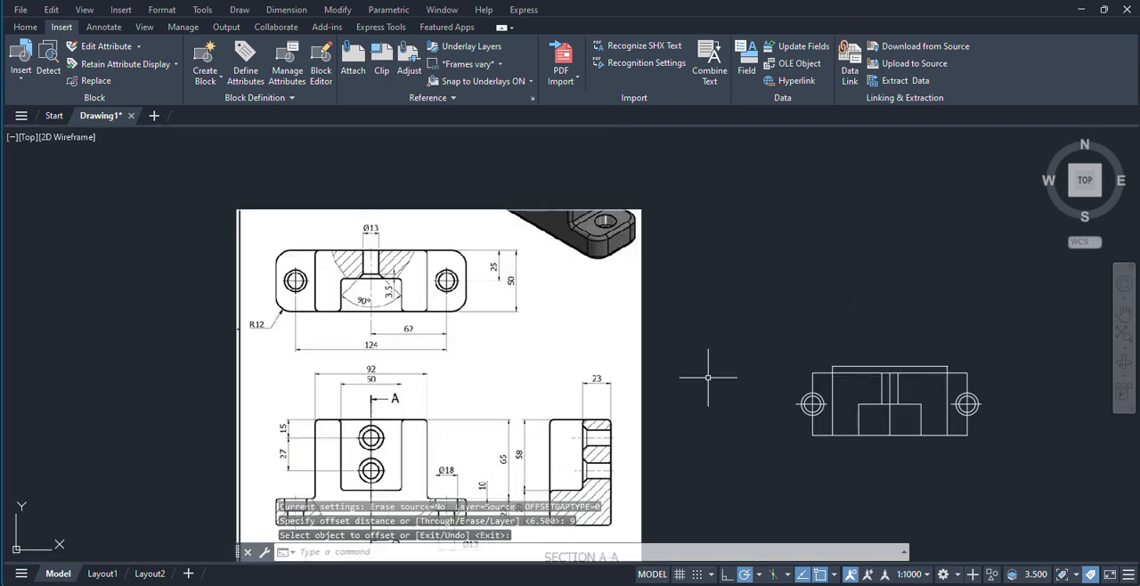
{"action": "mouse_move", "coordinate": [845, 421]}
{"action": "middle_mouse_down"}
{"action": "mouse_move", "coordinate": [636, 422]}
{"action": "mouse_move", "coordinate": [847, 467]}
{"action": "middle_mouse_up"}
{"action": "scroll", "coordinate": [672, 411], "scroll_direction": "up", "scroll_amount": 2}
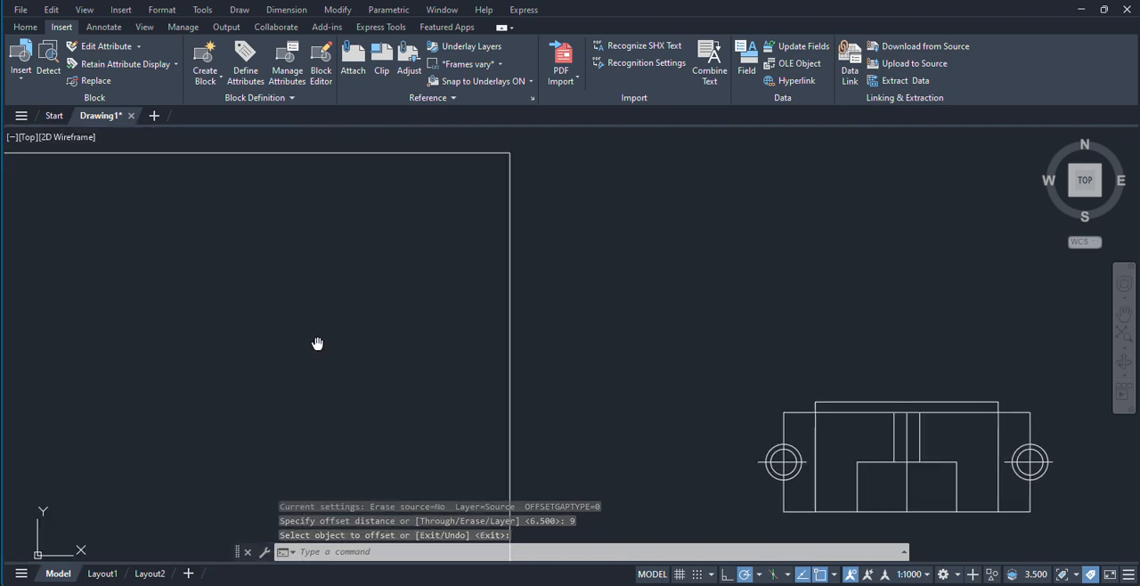
{"action": "scroll", "coordinate": [315, 343], "scroll_direction": "up", "scroll_amount": 5}
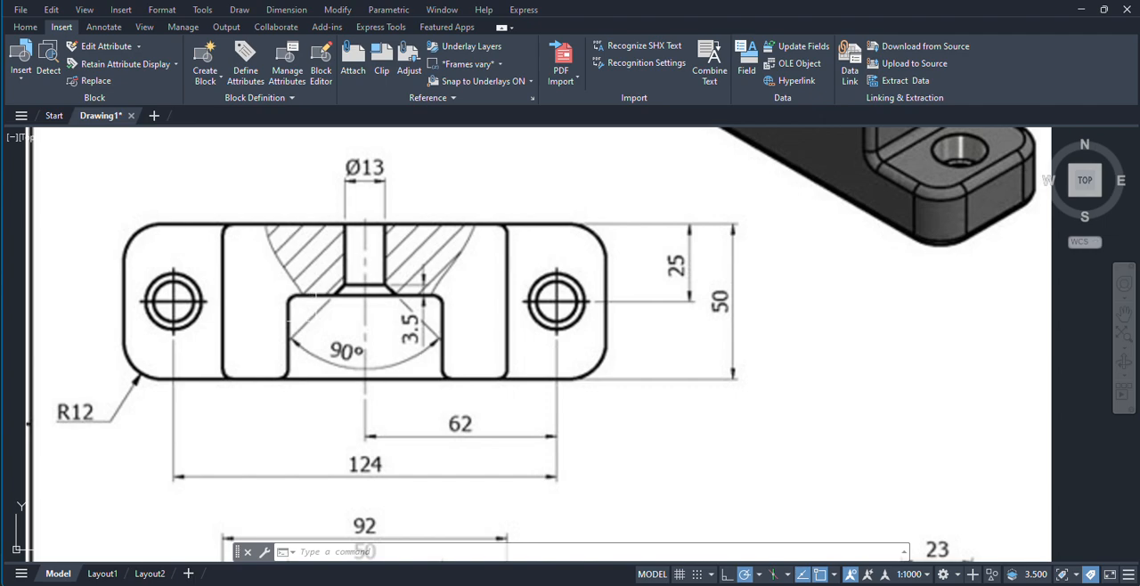
{"action": "scroll", "coordinate": [303, 308], "scroll_direction": "down", "scroll_amount": 4}
{"action": "scroll", "coordinate": [586, 400], "scroll_direction": "up", "scroll_amount": 4}
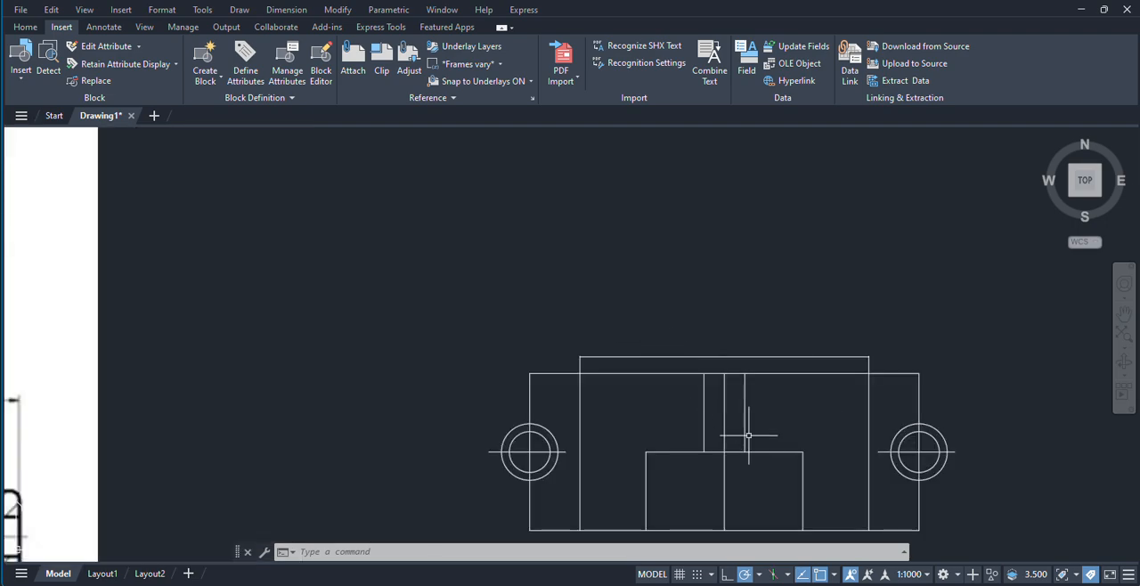
{"action": "middle_click_drag", "start_coordinate": [748, 436], "coordinate": [846, 395]}
{"action": "scroll", "coordinate": [348, 395], "scroll_direction": "down", "scroll_amount": 2}
{"action": "middle_click_drag", "start_coordinate": [349, 394], "coordinate": [608, 394]}
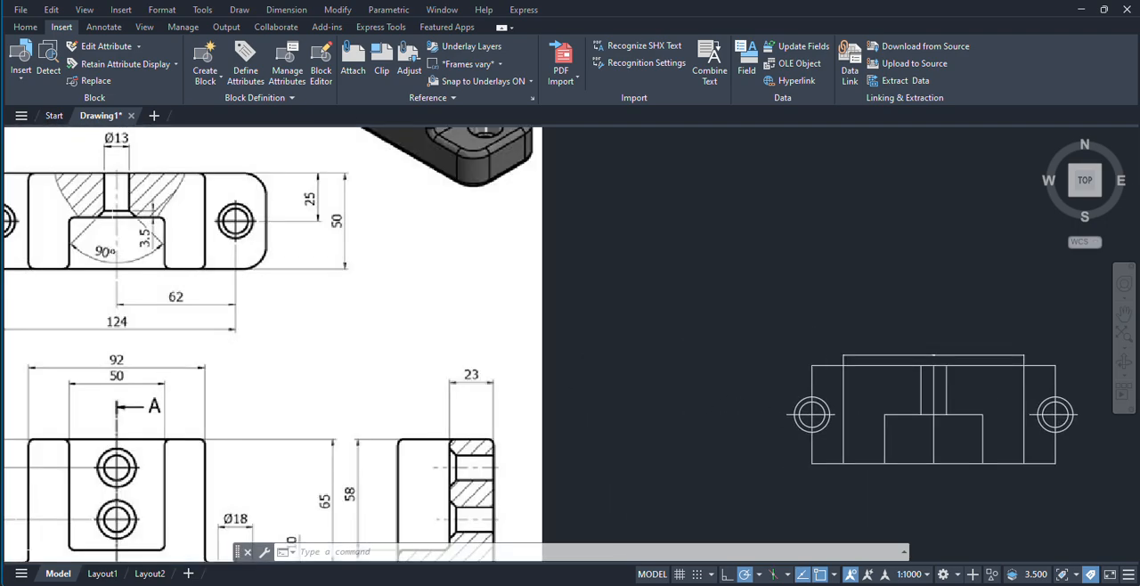
{"action": "middle_click_drag", "start_coordinate": [845, 398], "coordinate": [694, 383]}
{"action": "middle_click_drag", "start_coordinate": [773, 398], "coordinate": [828, 397]}
{"action": "middle_click_drag", "start_coordinate": [16, 527], "coordinate": [270, 528]}
{"action": "scroll", "coordinate": [269, 238], "scroll_direction": "up", "scroll_amount": 2}
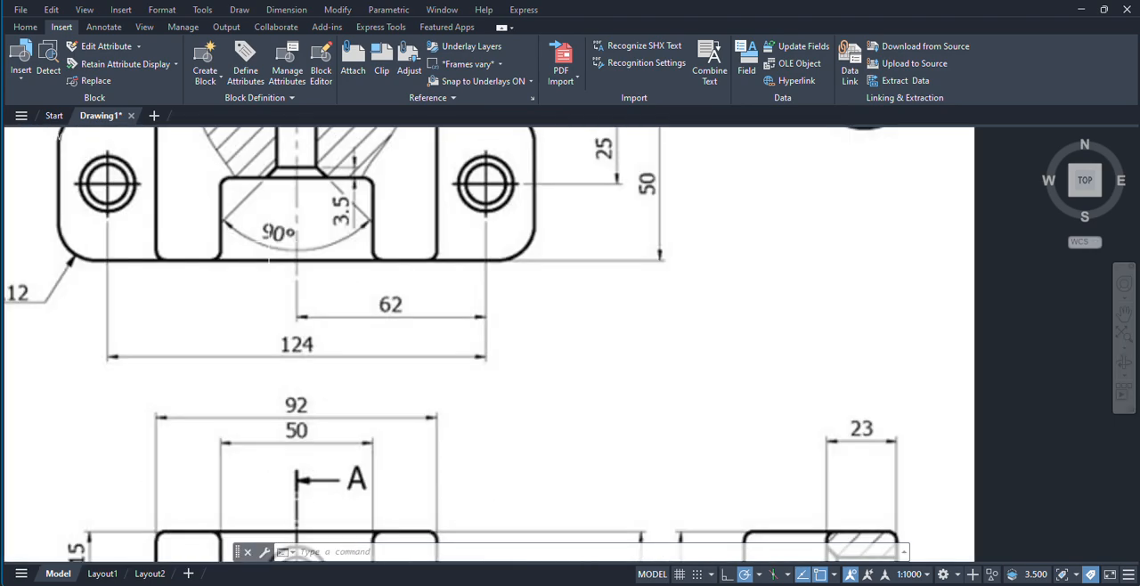
{"action": "scroll", "coordinate": [263, 388], "scroll_direction": "down", "scroll_amount": 2}
{"action": "scroll", "coordinate": [313, 265], "scroll_direction": "up", "scroll_amount": 2}
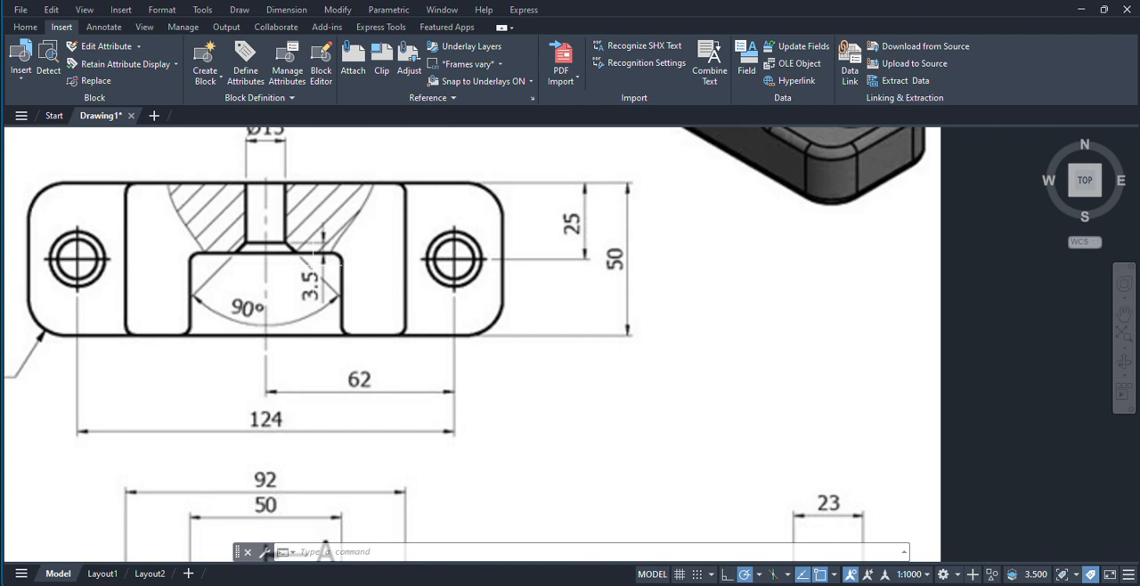
{"action": "scroll", "coordinate": [301, 254], "scroll_direction": "up", "scroll_amount": 2}
{"action": "scroll", "coordinate": [334, 279], "scroll_direction": "down", "scroll_amount": 2}
{"action": "middle_click_drag", "start_coordinate": [476, 307], "coordinate": [369, 331]}
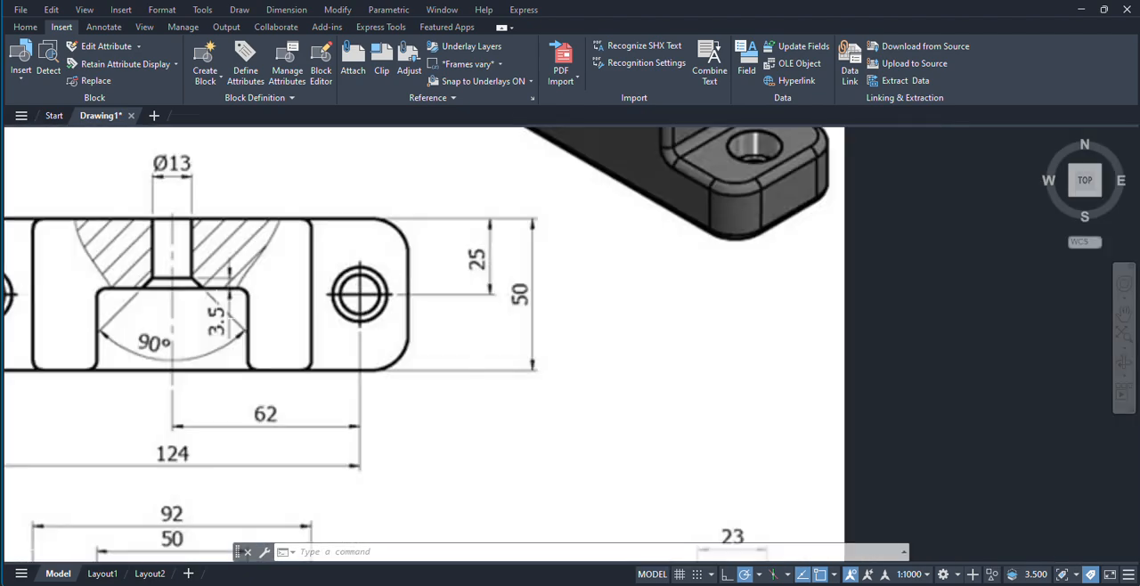
{"action": "scroll", "coordinate": [468, 341], "scroll_direction": "down", "scroll_amount": 3}
{"action": "middle_click_drag", "start_coordinate": [472, 339], "coordinate": [245, 278]}
{"action": "scroll", "coordinate": [764, 387], "scroll_direction": "up", "scroll_amount": 2}
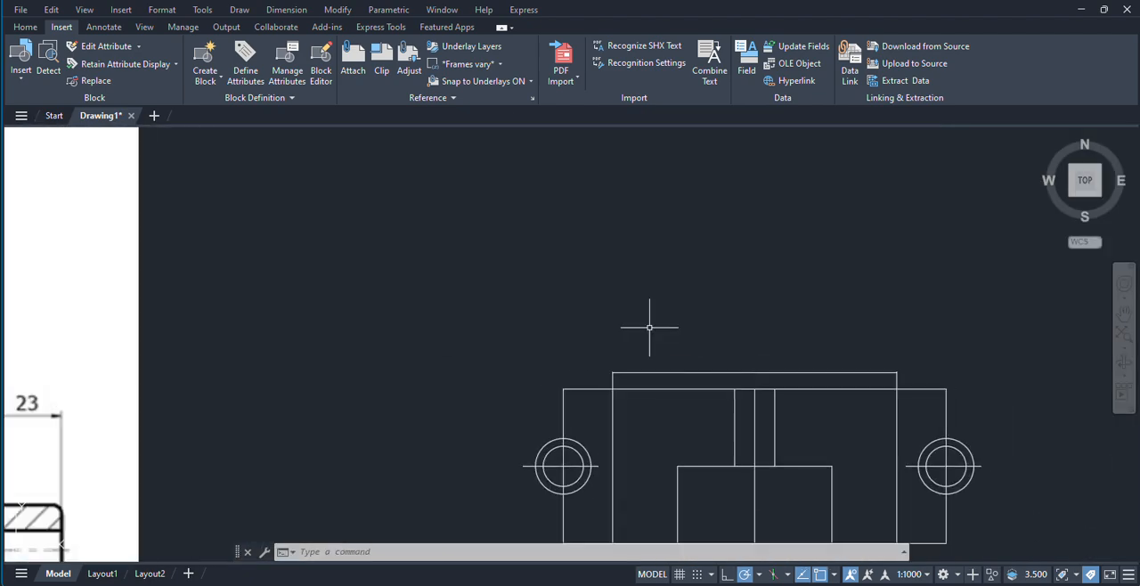
Step: Offset the slot's horizontal edge upward by 3.5 to mark the countersink depth
{"action": "type", "text": "o"}
{"action": "key", "text": "Return"}
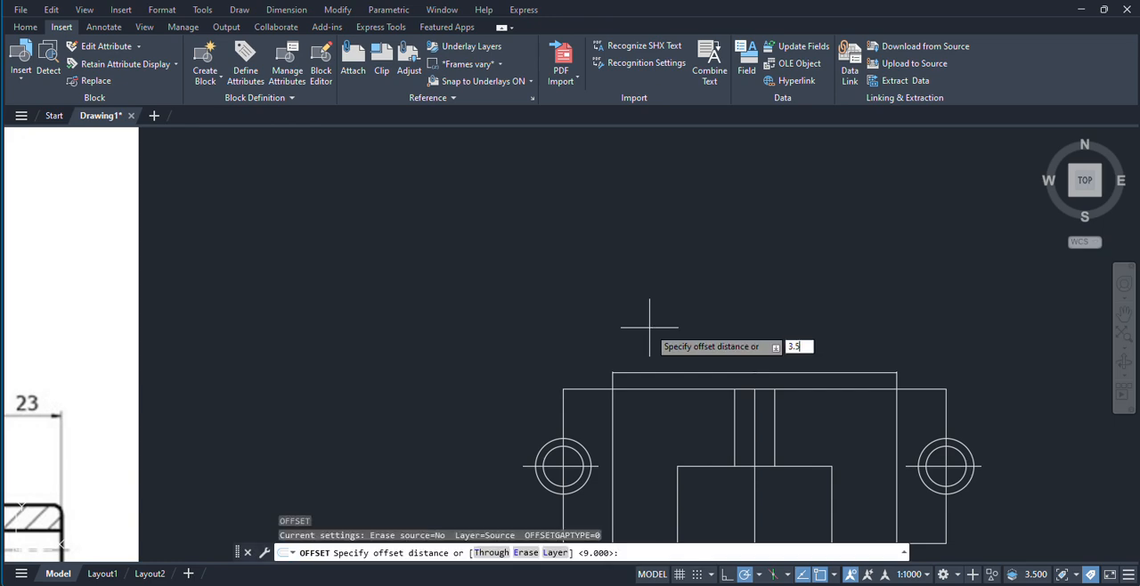
{"action": "key", "text": "Return"}
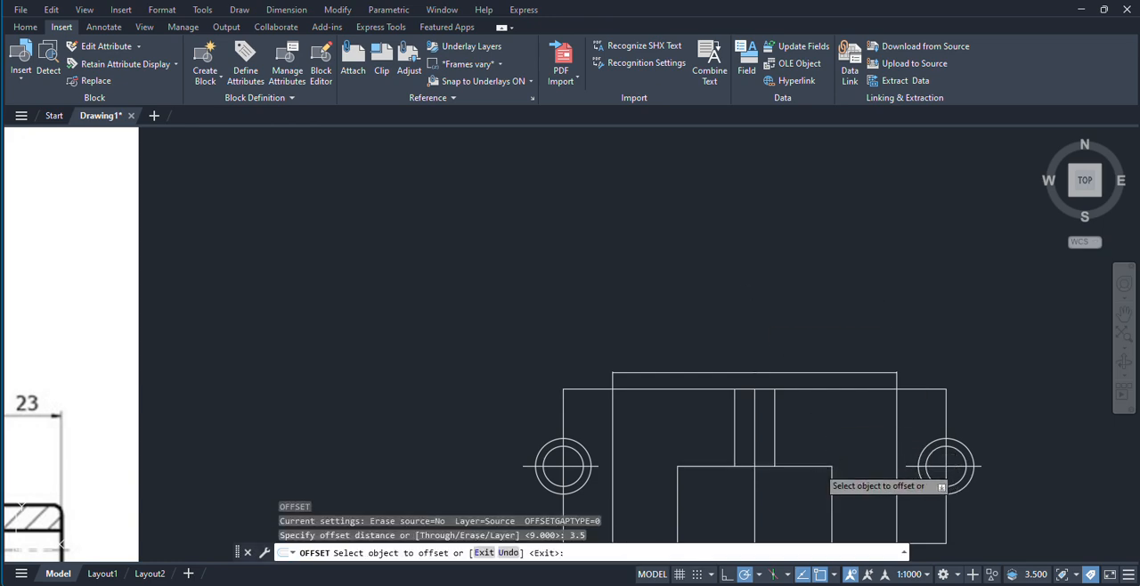
{"action": "left_click", "coordinate": [816, 466]}
{"action": "left_click", "coordinate": [810, 439]}
{"action": "right_click", "coordinate": [815, 418]}
{"action": "left_click", "coordinate": [868, 427]}
{"action": "scroll", "coordinate": [746, 444], "scroll_direction": "up", "scroll_amount": 4}
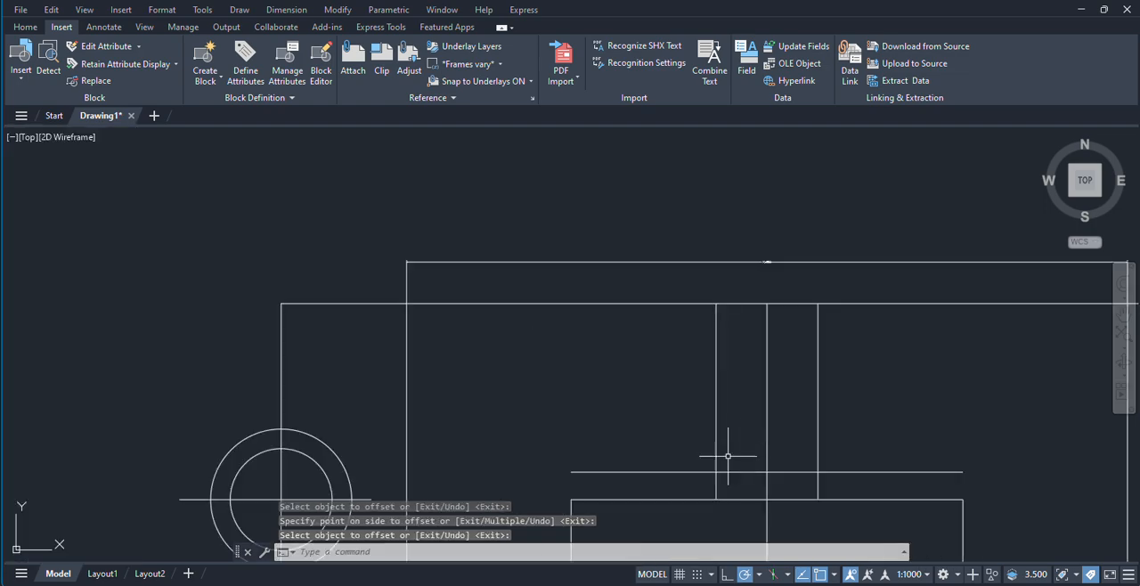
{"action": "middle_click_drag", "start_coordinate": [728, 456], "coordinate": [718, 423]}
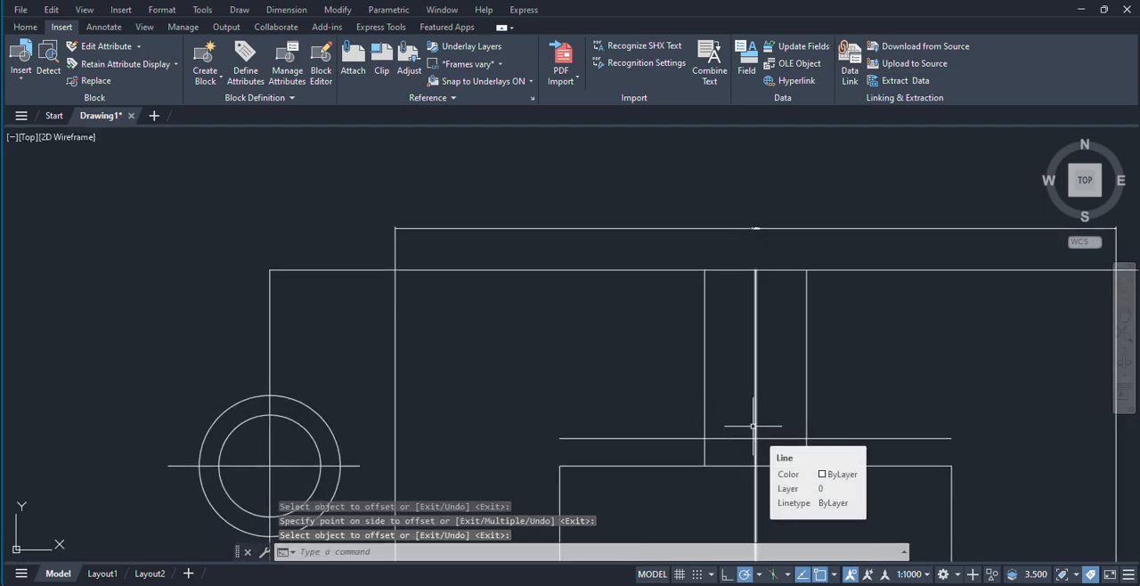
Step: Draw the countersink's left sloped edge from the hole edge at the depth line down and outward to the slot's horizontal edge
{"action": "type", "text": "l"}
{"action": "key", "text": "Return"}
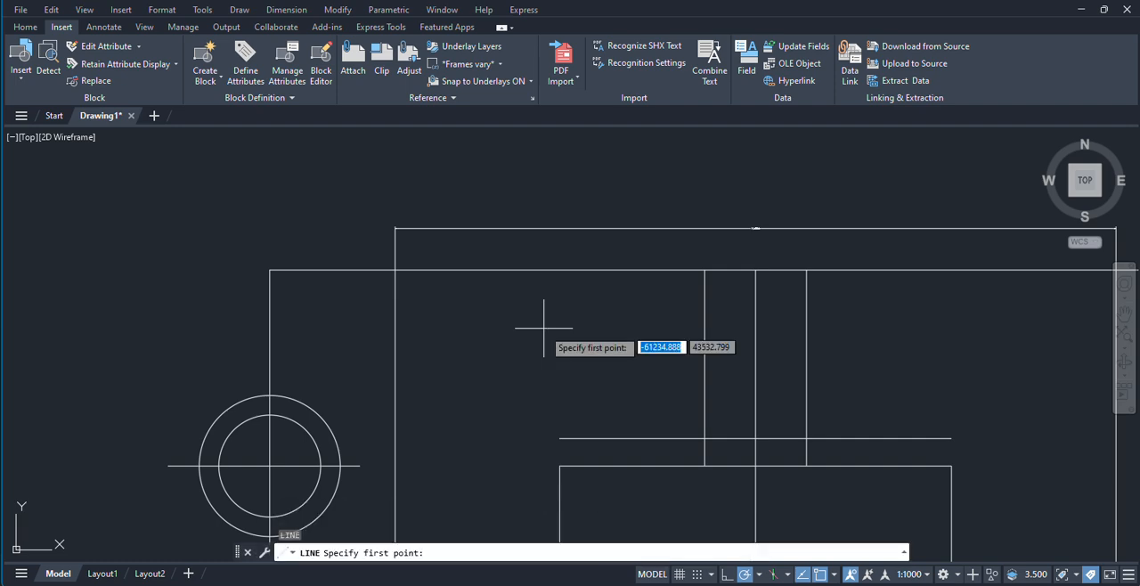
{"action": "left_click", "coordinate": [704, 438]}
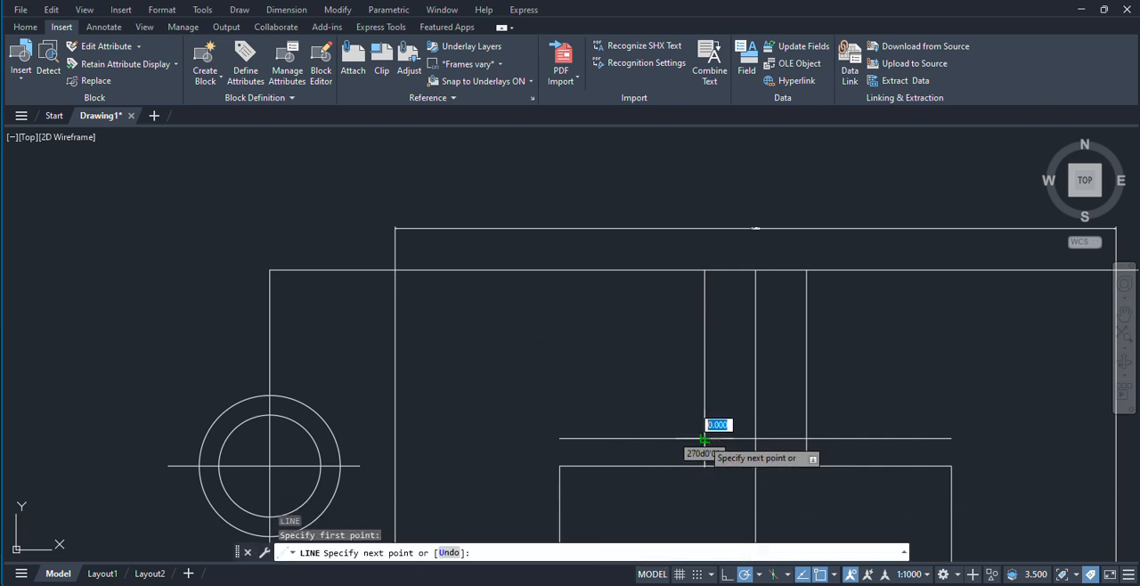
{"action": "left_click", "coordinate": [673, 464]}
{"action": "right_click", "coordinate": [652, 418]}
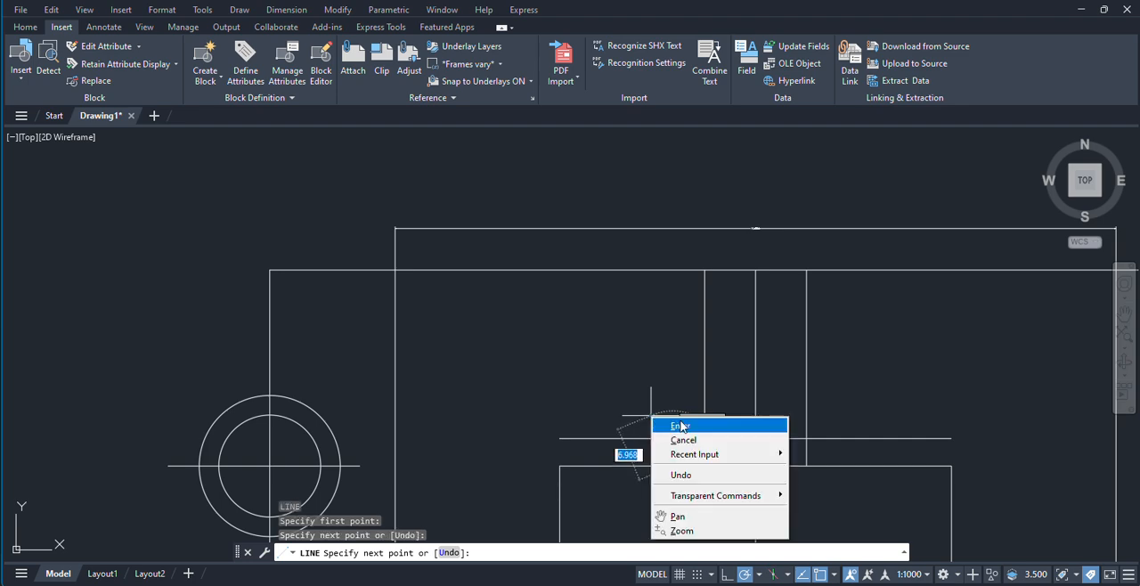
{"action": "left_click", "coordinate": [679, 425]}
Step: Mirror the countersink's sloped edge about the hole's centre line, keeping the original
{"action": "scroll", "coordinate": [695, 454], "scroll_direction": "up", "scroll_amount": 2}
{"action": "left_click", "coordinate": [685, 452]}
{"action": "left_click", "coordinate": [664, 446]}
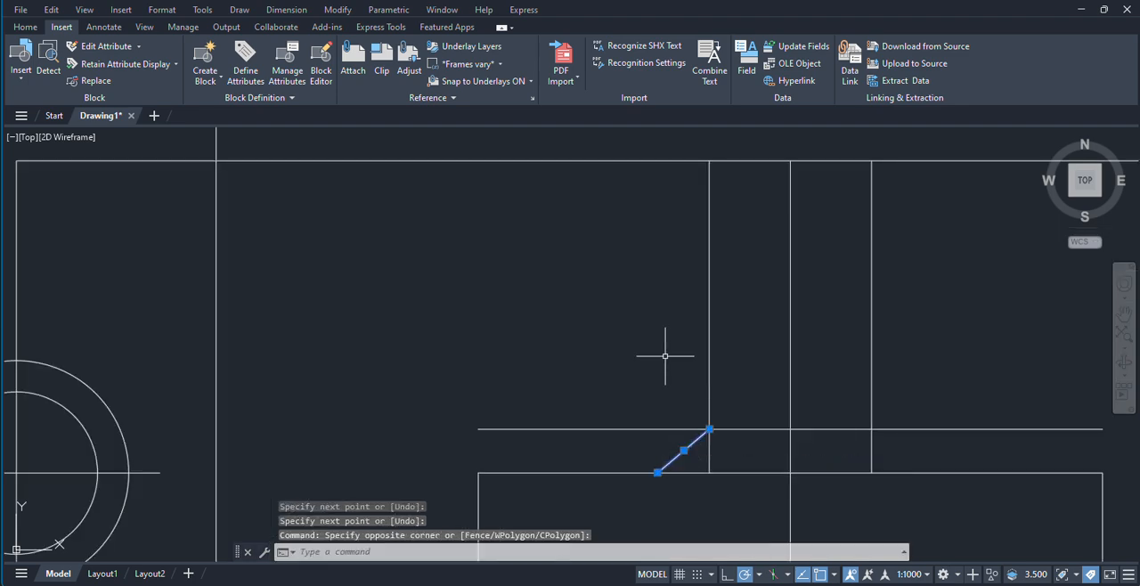
{"action": "type", "text": "mi"}
{"action": "key", "text": "Return"}
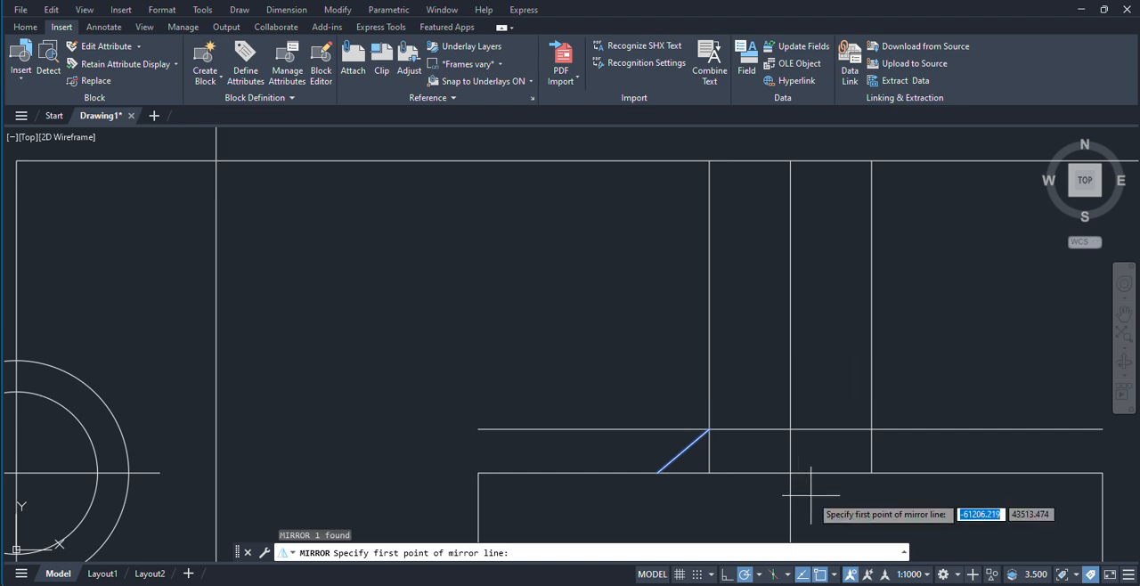
{"action": "left_click", "coordinate": [790, 429]}
{"action": "left_click", "coordinate": [790, 471]}
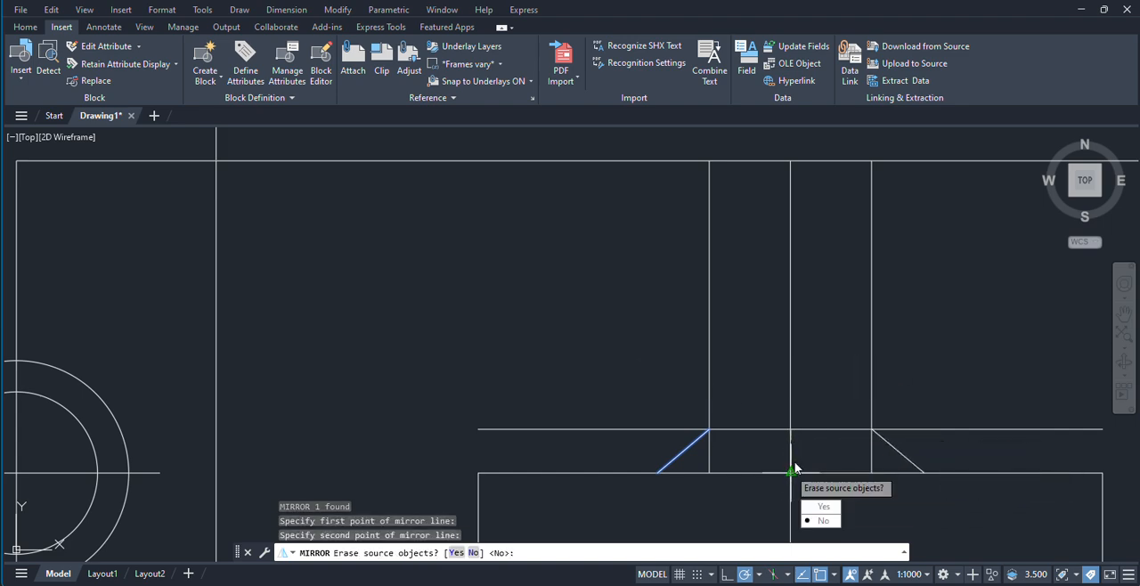
{"action": "key", "text": "Return"}
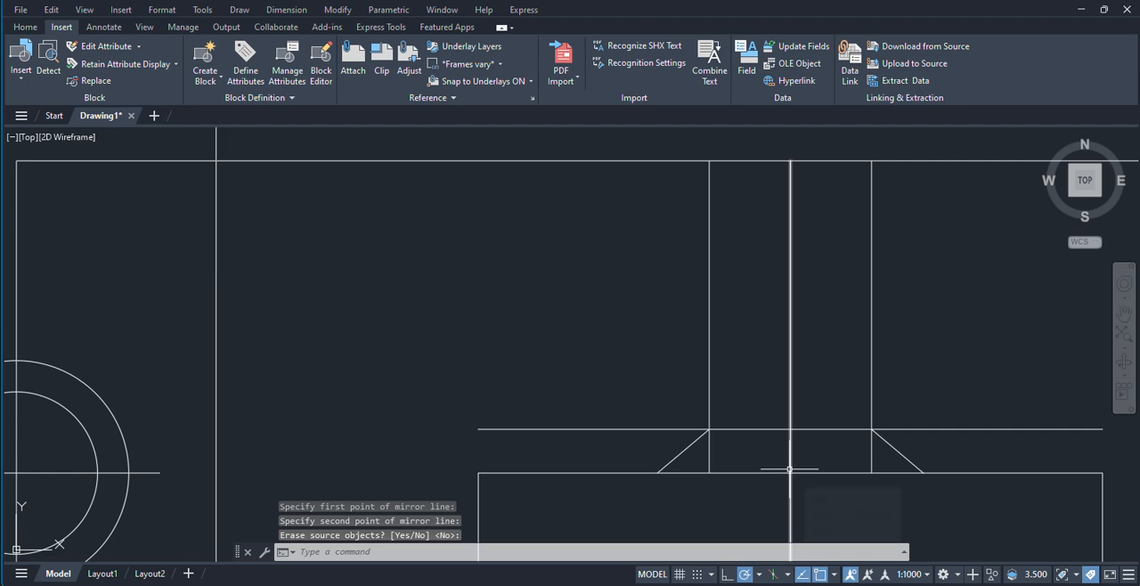
Step: Trim the depth line outside the countersink and both hole edges between the depth line and the slot's horizontal edge
{"action": "type", "text": "tr"}
{"action": "key", "text": "Return"}
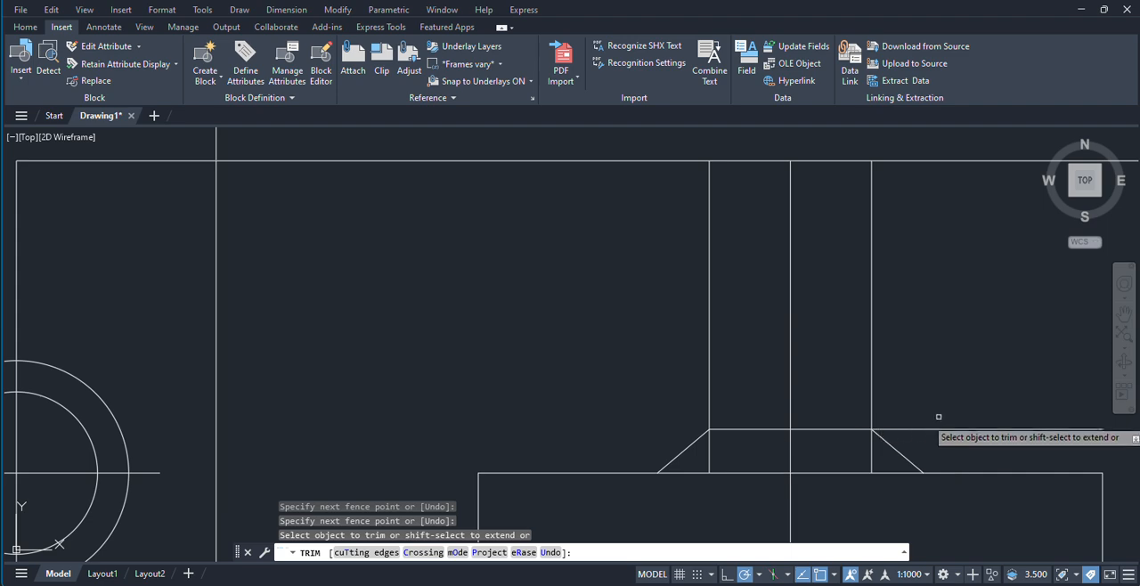
{"action": "left_click_drag", "start_coordinate": [944, 437], "coordinate": [933, 376]}
{"action": "left_click_drag", "start_coordinate": [880, 457], "coordinate": [852, 452]}
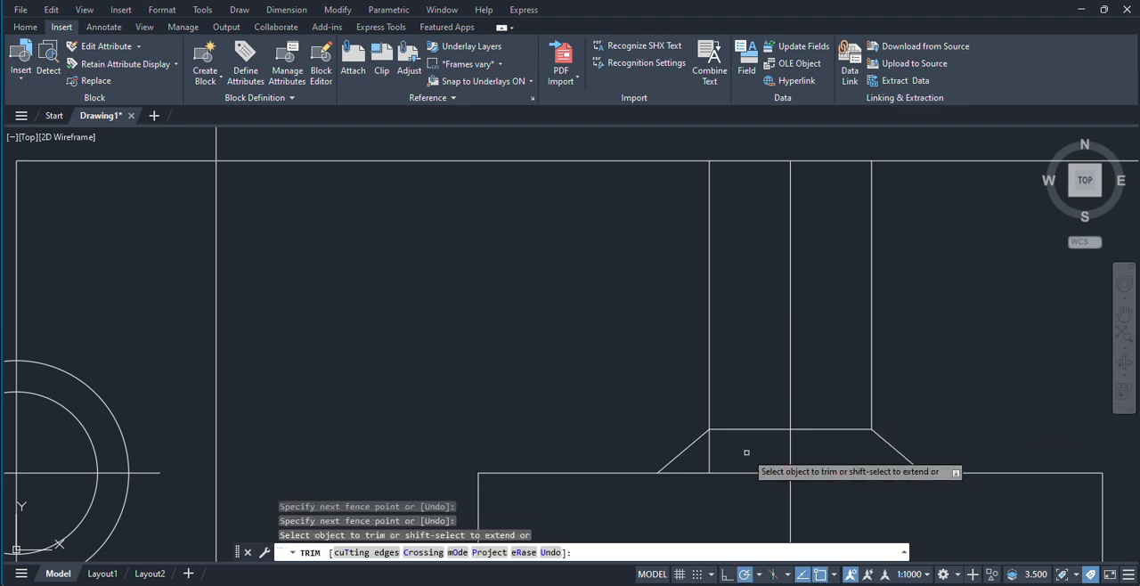
{"action": "mouse_move", "coordinate": [744, 454]}
{"action": "left_mouse_down"}
{"action": "mouse_move", "coordinate": [703, 457]}
{"action": "mouse_move", "coordinate": [712, 460]}
{"action": "left_mouse_up"}
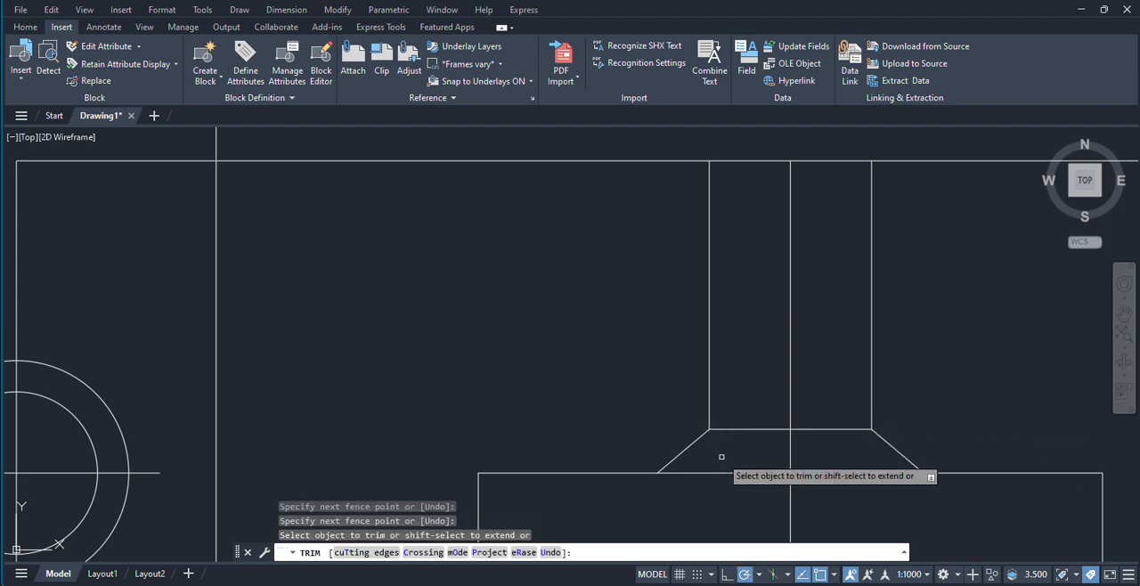
{"action": "scroll", "coordinate": [877, 396], "scroll_direction": "down", "scroll_amount": 5}
{"action": "middle_click_drag", "start_coordinate": [614, 403], "coordinate": [983, 391]}
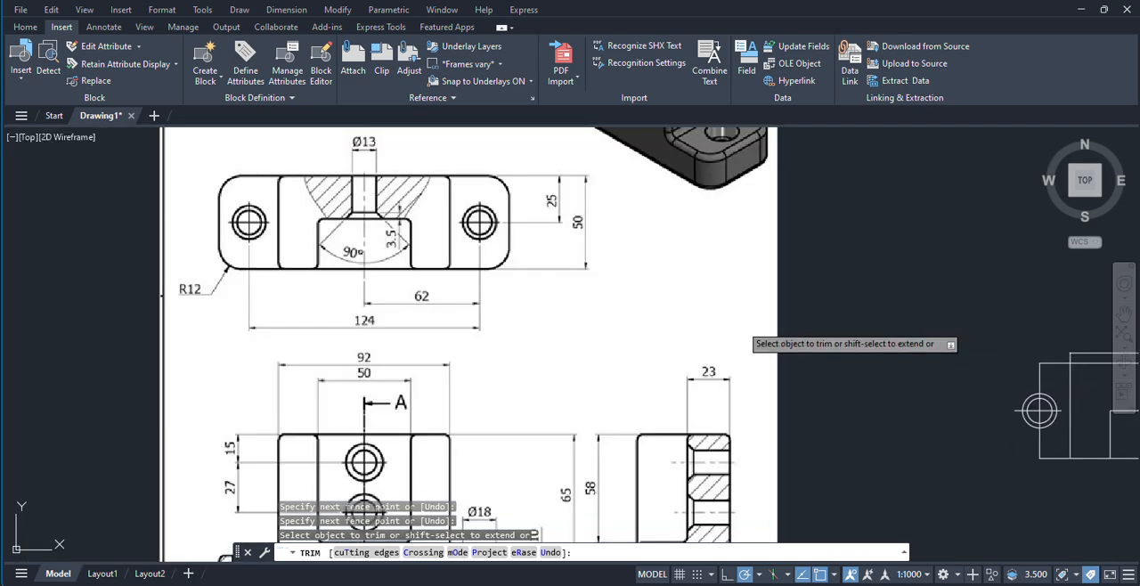
{"action": "mouse_move", "coordinate": [459, 266]}
{"action": "middle_mouse_down"}
{"action": "mouse_move", "coordinate": [424, 257]}
{"action": "mouse_move", "coordinate": [489, 324]}
{"action": "middle_mouse_up"}
{"action": "scroll", "coordinate": [392, 207], "scroll_direction": "up", "scroll_amount": 2}
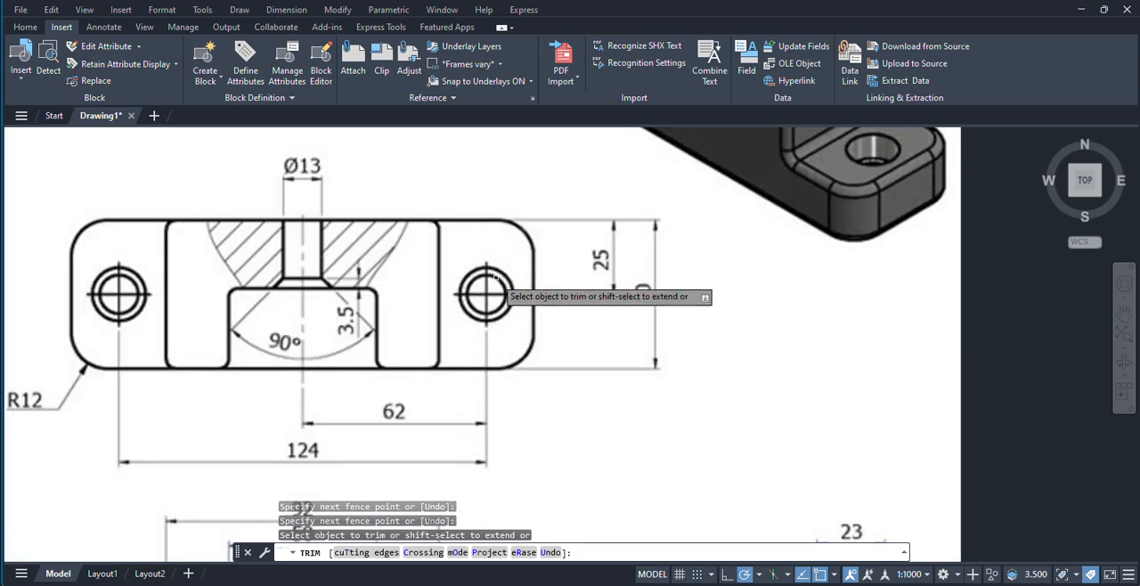
{"action": "scroll", "coordinate": [392, 275], "scroll_direction": "down", "scroll_amount": 2}
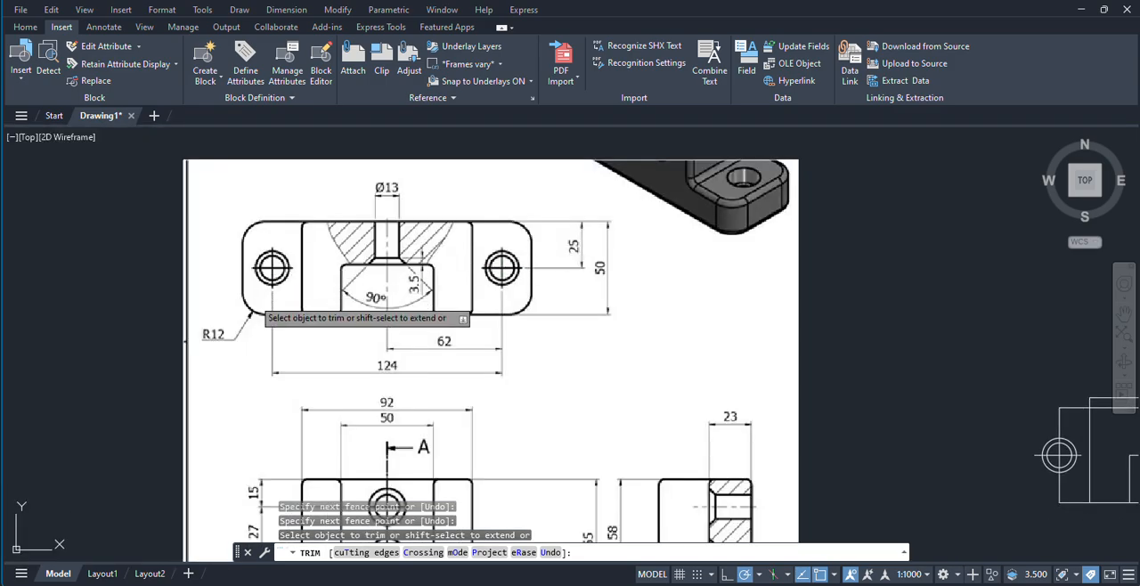
{"action": "mouse_move", "coordinate": [305, 351]}
{"action": "middle_mouse_down"}
{"action": "mouse_move", "coordinate": [277, 311]}
{"action": "mouse_move", "coordinate": [211, 312]}
{"action": "middle_mouse_up"}
{"action": "scroll", "coordinate": [307, 319], "scroll_direction": "down", "scroll_amount": 2}
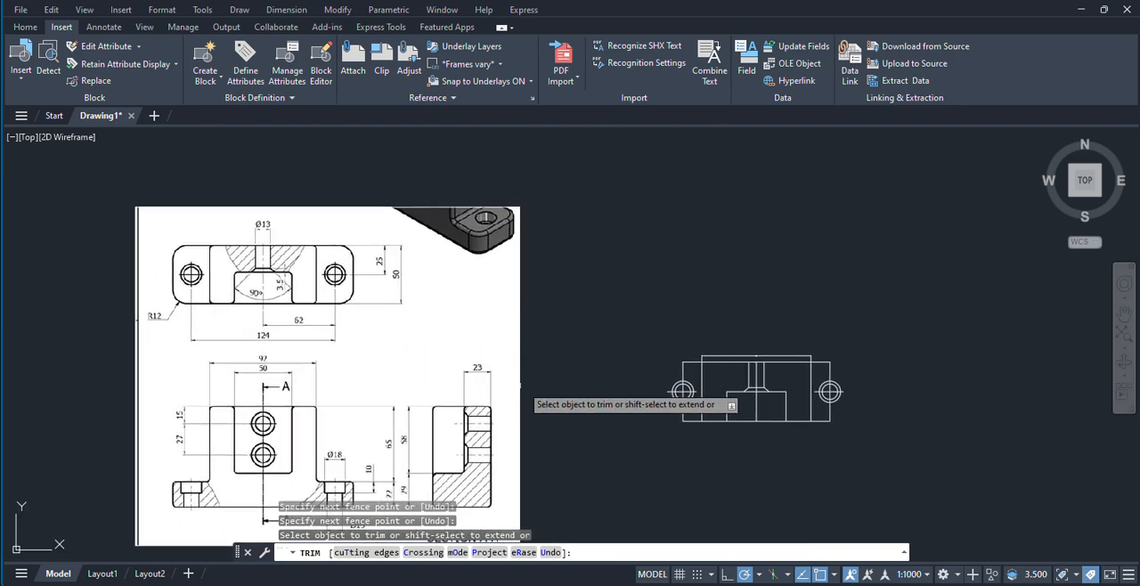
{"action": "right_click", "coordinate": [666, 251]}
{"action": "left_click", "coordinate": [687, 260]}
Step: Examine the reference image's top view, including its mounting holes and rounded corners, against the redrawn top view
{"action": "scroll", "coordinate": [695, 426], "scroll_direction": "up", "scroll_amount": 4}
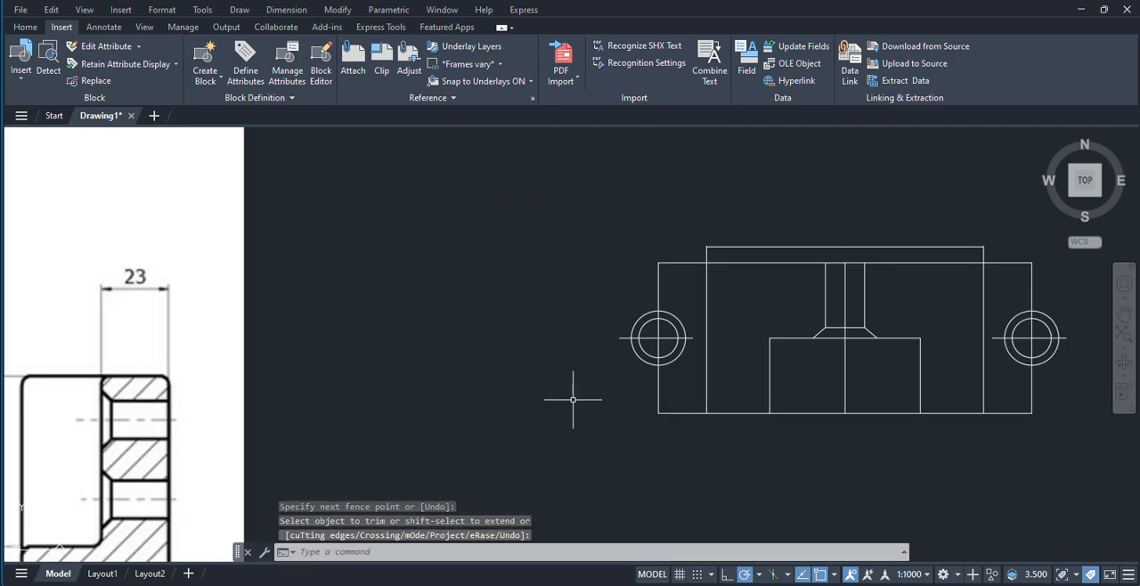
{"action": "scroll", "coordinate": [573, 399], "scroll_direction": "down", "scroll_amount": 3}
{"action": "scroll", "coordinate": [350, 280], "scroll_direction": "up", "scroll_amount": 2}
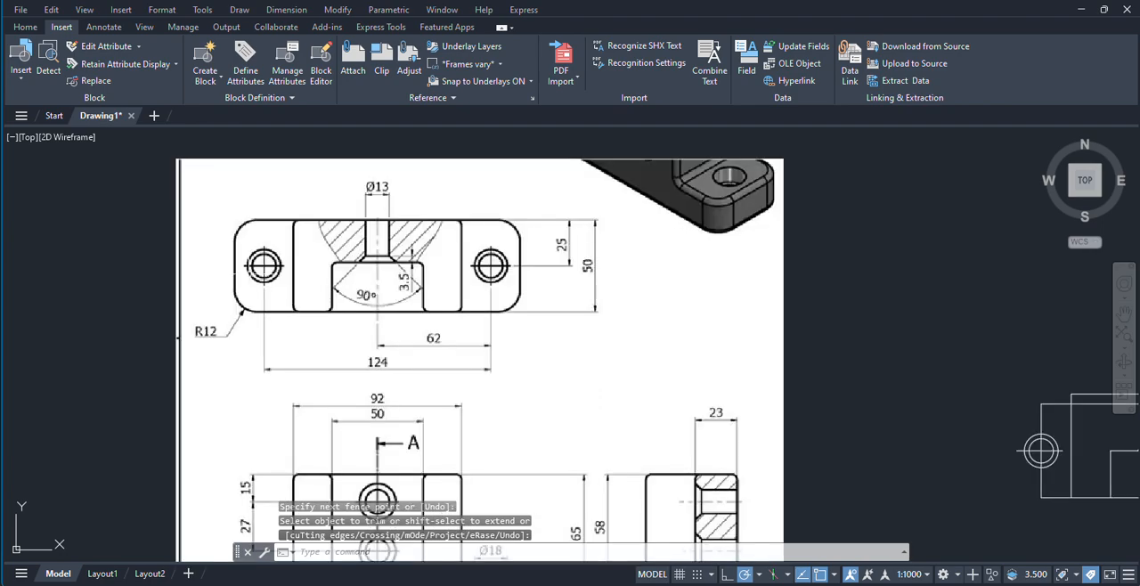
{"action": "middle_click_drag", "start_coordinate": [250, 271], "coordinate": [253, 273]}
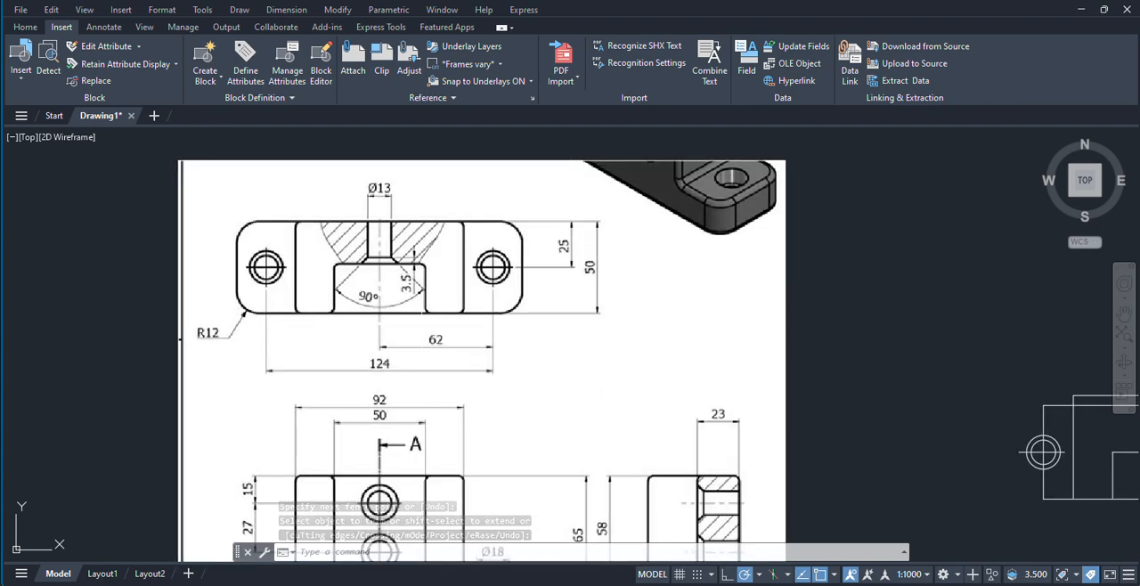
{"action": "middle_click_drag", "start_coordinate": [499, 283], "coordinate": [493, 289]}
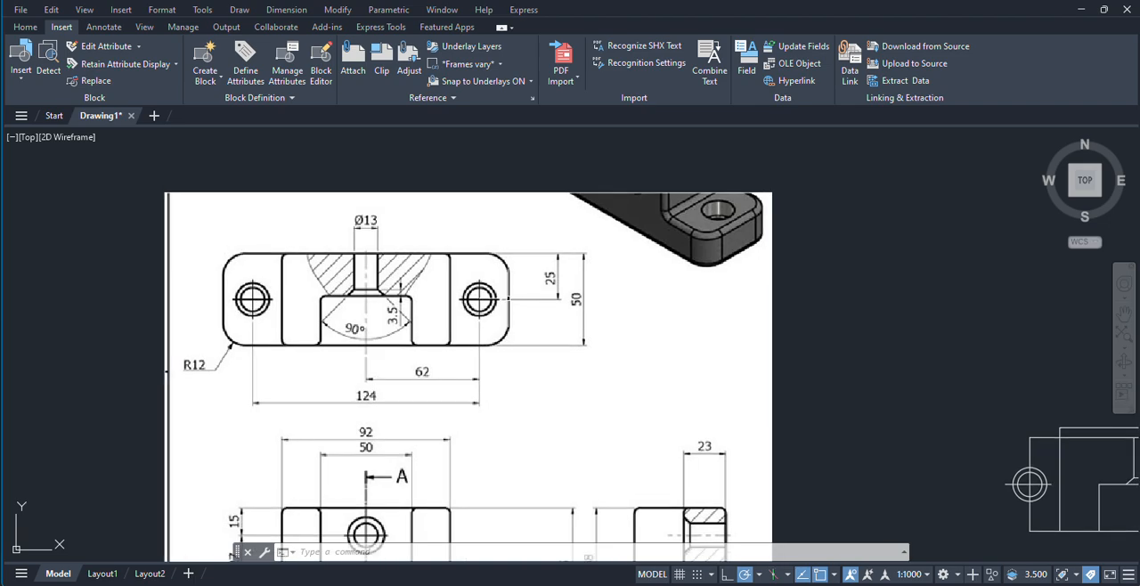
{"action": "scroll", "coordinate": [493, 289], "scroll_direction": "up", "scroll_amount": 3}
{"action": "scroll", "coordinate": [495, 329], "scroll_direction": "down", "scroll_amount": 5}
{"action": "mouse_move", "coordinate": [539, 356]}
{"action": "middle_mouse_down"}
{"action": "mouse_move", "coordinate": [524, 346]}
{"action": "mouse_move", "coordinate": [487, 353]}
{"action": "mouse_move", "coordinate": [493, 323]}
{"action": "middle_mouse_up"}
Step: Examine the dimensions of the front view and section A-A in the reference image
{"action": "scroll", "coordinate": [343, 454], "scroll_direction": "up", "scroll_amount": 2}
{"action": "middle_click_drag", "start_coordinate": [344, 473], "coordinate": [339, 439]}
{"action": "scroll", "coordinate": [341, 460], "scroll_direction": "up", "scroll_amount": 2}
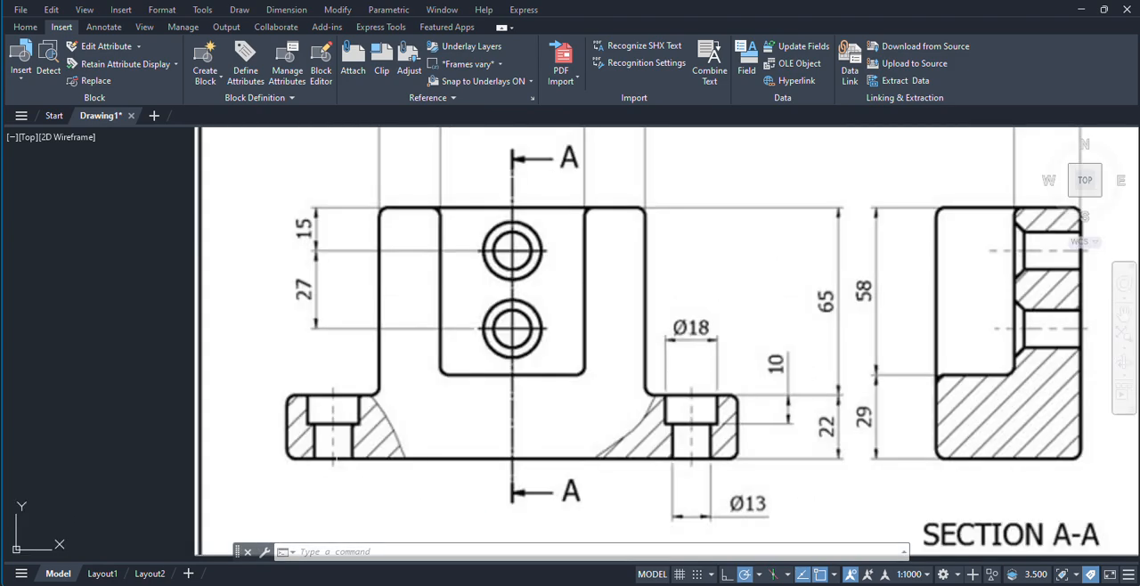
{"action": "middle_click_drag", "start_coordinate": [728, 456], "coordinate": [428, 447]}
{"action": "scroll", "coordinate": [634, 441], "scroll_direction": "down", "scroll_amount": 4}
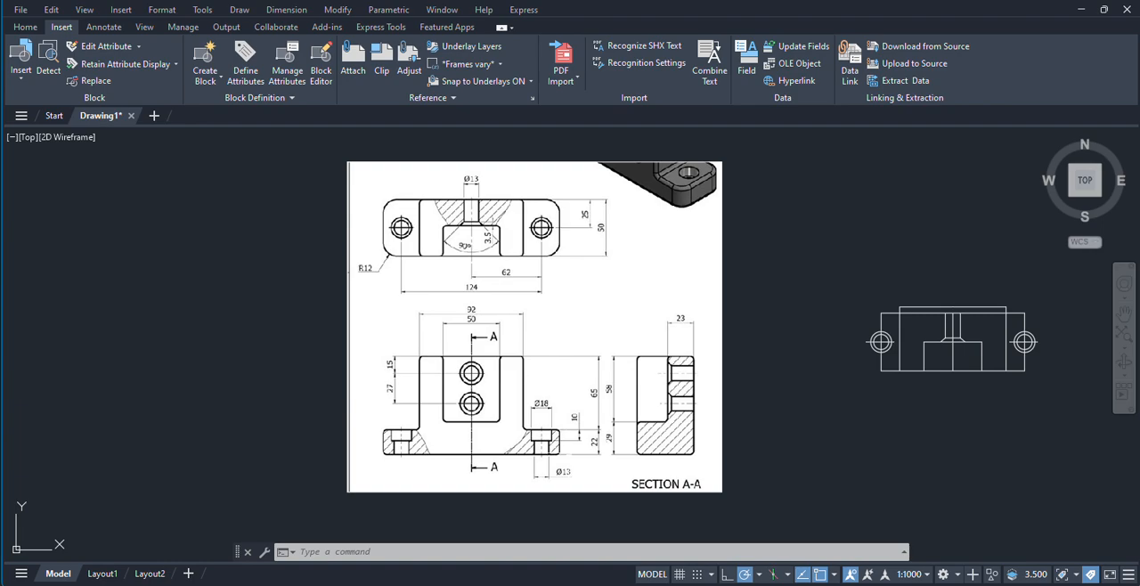
{"action": "scroll", "coordinate": [625, 389], "scroll_direction": "up", "scroll_amount": 2}
{"action": "middle_click_drag", "start_coordinate": [683, 385], "coordinate": [614, 388]}
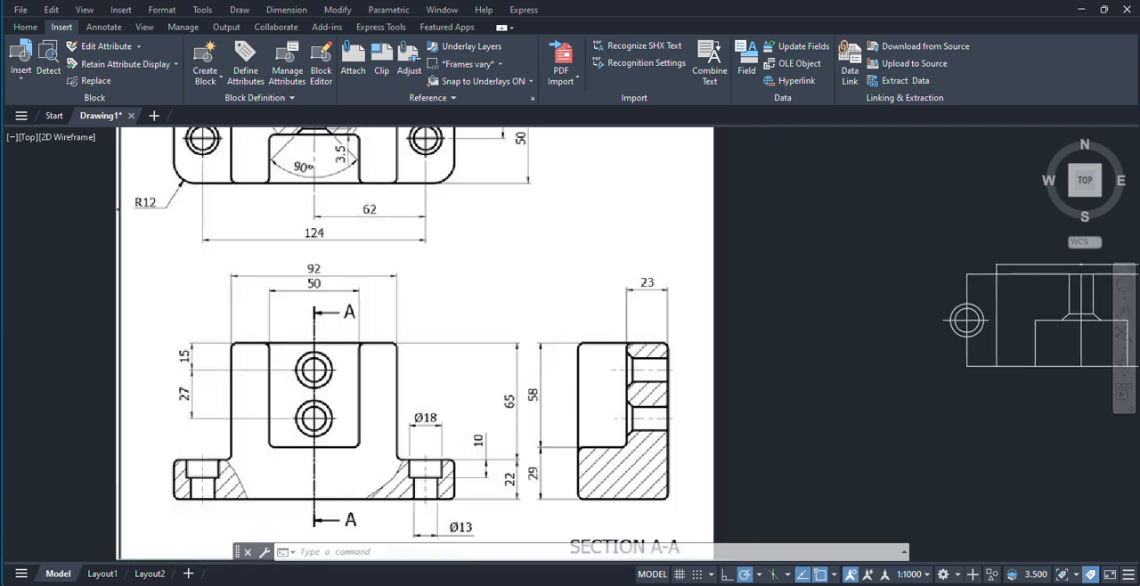
{"action": "scroll", "coordinate": [615, 387], "scroll_direction": "up", "scroll_amount": 2}
{"action": "scroll", "coordinate": [629, 343], "scroll_direction": "down", "scroll_amount": 2}
{"action": "middle_click_drag", "start_coordinate": [630, 341], "coordinate": [600, 323]}
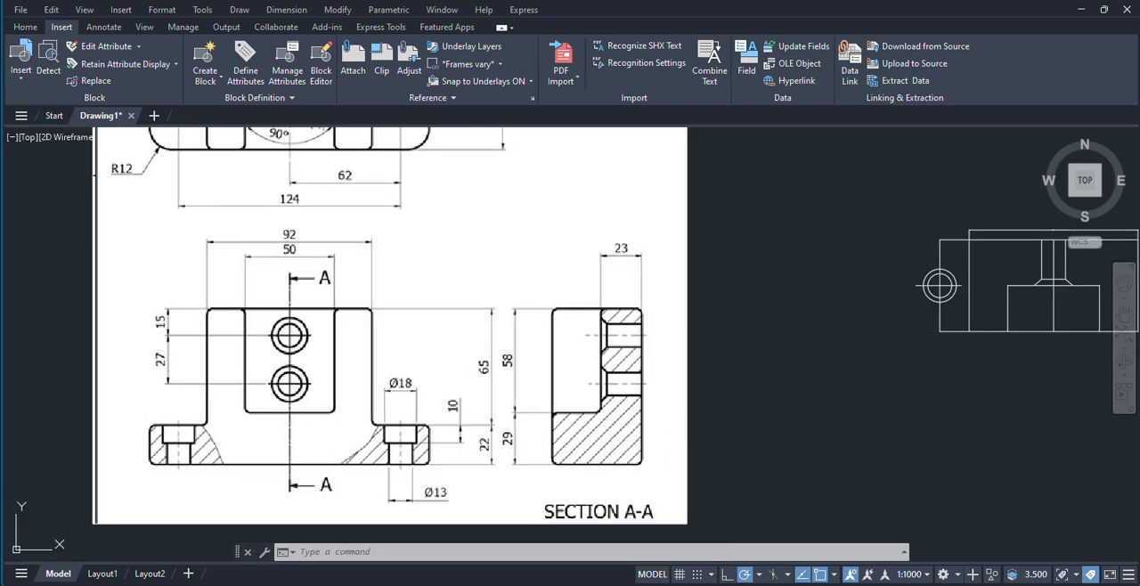
{"action": "scroll", "coordinate": [566, 498], "scroll_direction": "down", "scroll_amount": 2}
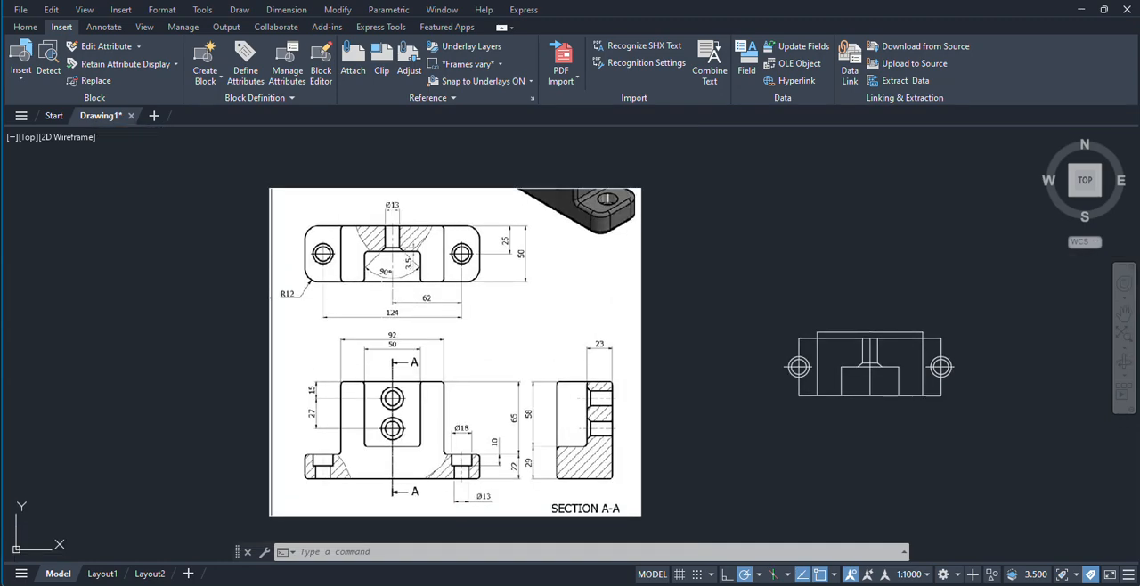
{"action": "scroll", "coordinate": [383, 303], "scroll_direction": "up", "scroll_amount": 2}
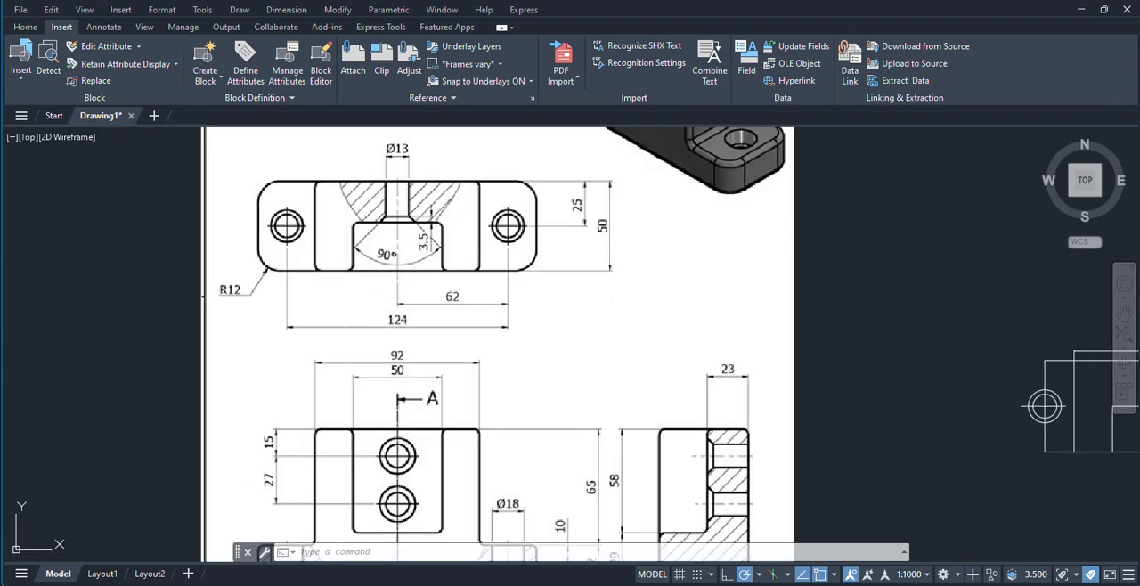
Step: Start an aligned dimension for the views in the reference image
{"action": "middle_click_drag", "start_coordinate": [395, 339], "coordinate": [514, 415]}
{"action": "type", "text": "al"}
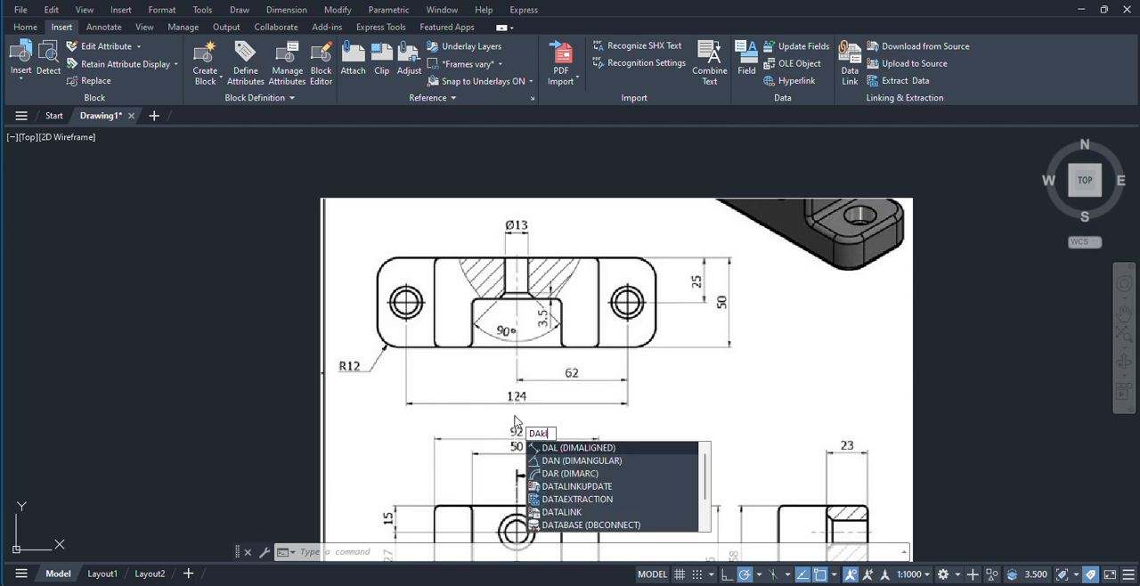
{"action": "key", "text": "BackSpace"}
{"action": "key", "text": "Return"}
{"action": "scroll", "coordinate": [599, 421], "scroll_direction": "down", "scroll_amount": 4}
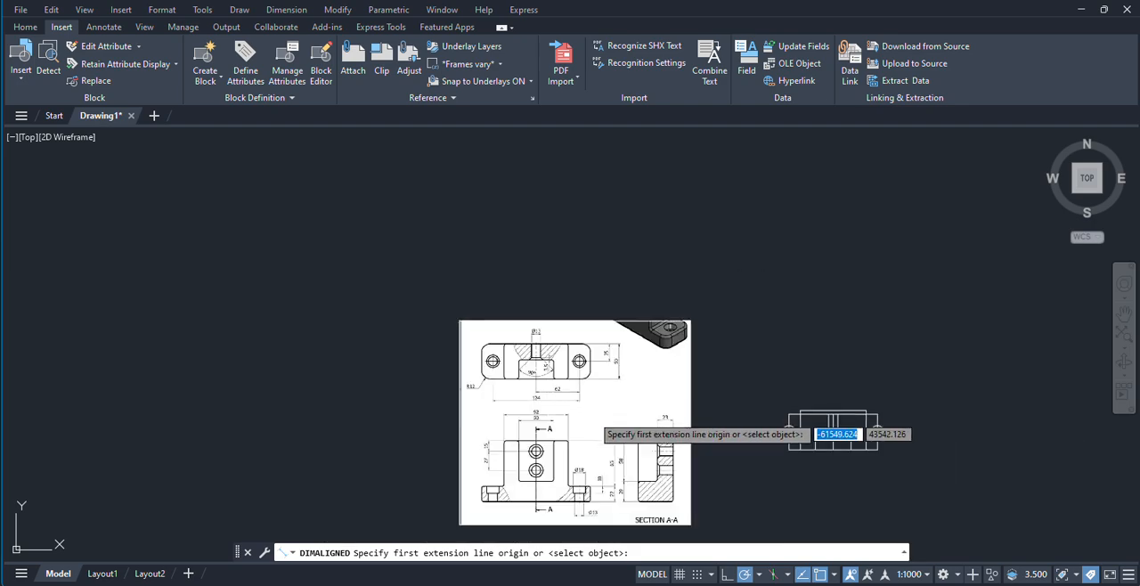
{"action": "scroll", "coordinate": [723, 504], "scroll_direction": "up", "scroll_amount": 4}
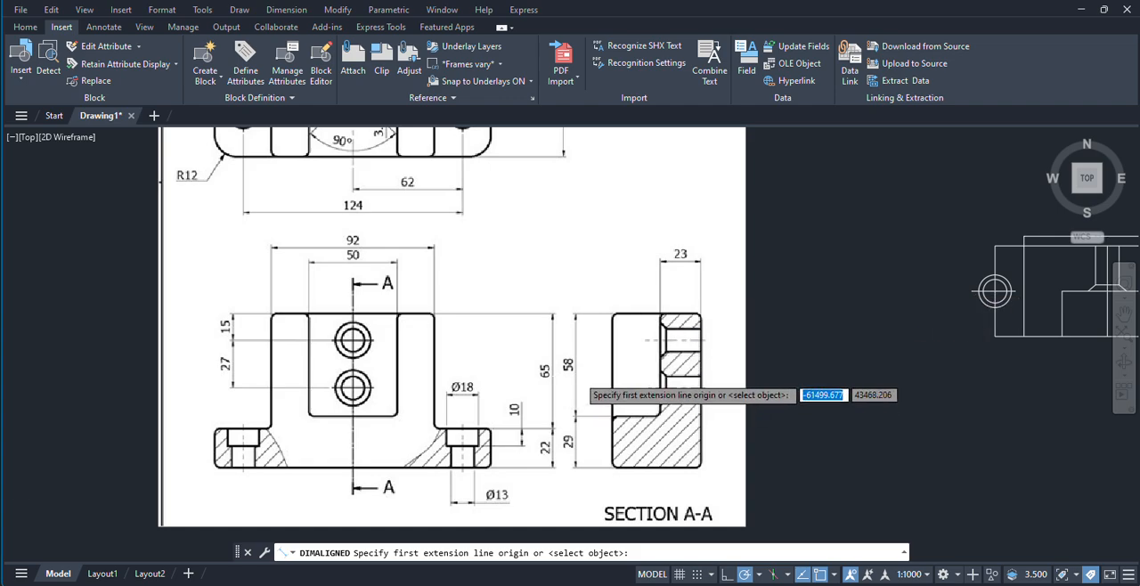
{"action": "scroll", "coordinate": [576, 375], "scroll_direction": "down", "scroll_amount": 1}
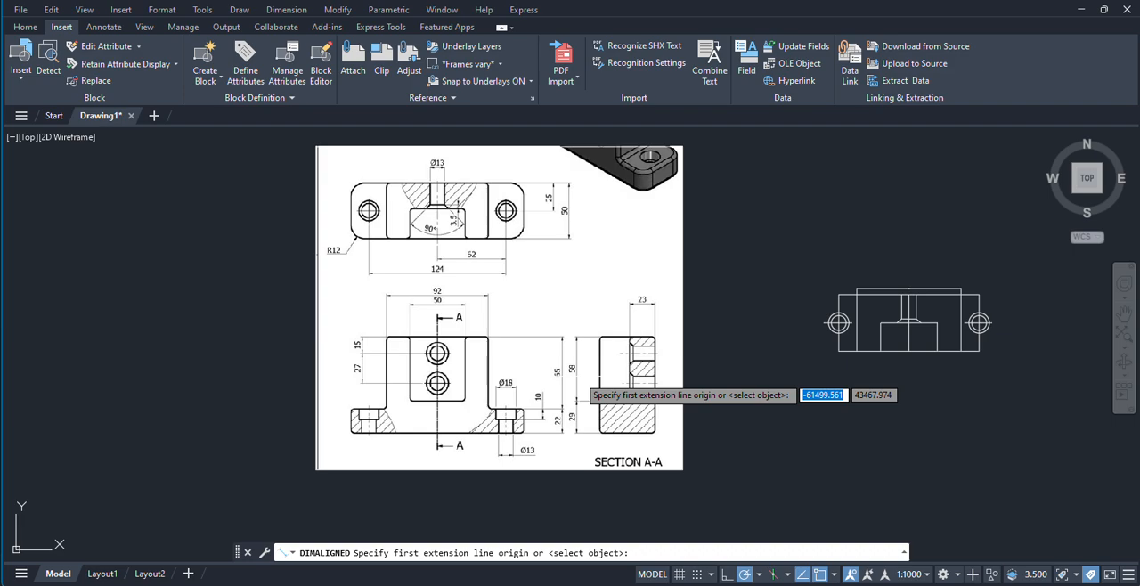
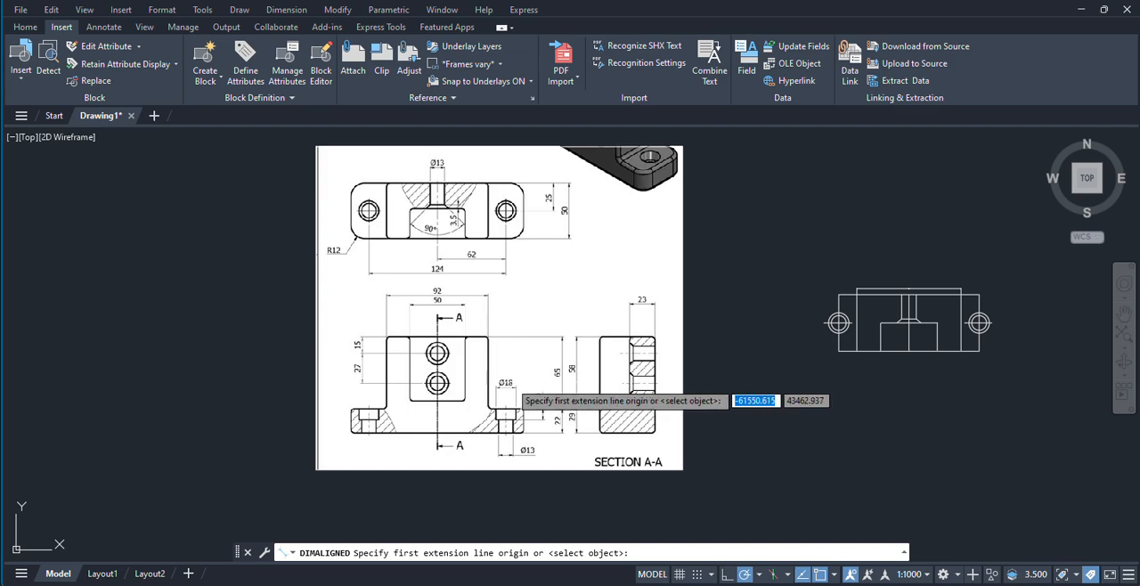
Step: Dimension the distance from the left mounting hole's center to the plate's left edge in the reference image's top view
{"action": "scroll", "coordinate": [308, 416], "scroll_direction": "up", "scroll_amount": 4}
{"action": "scroll", "coordinate": [423, 419], "scroll_direction": "down", "scroll_amount": 4}
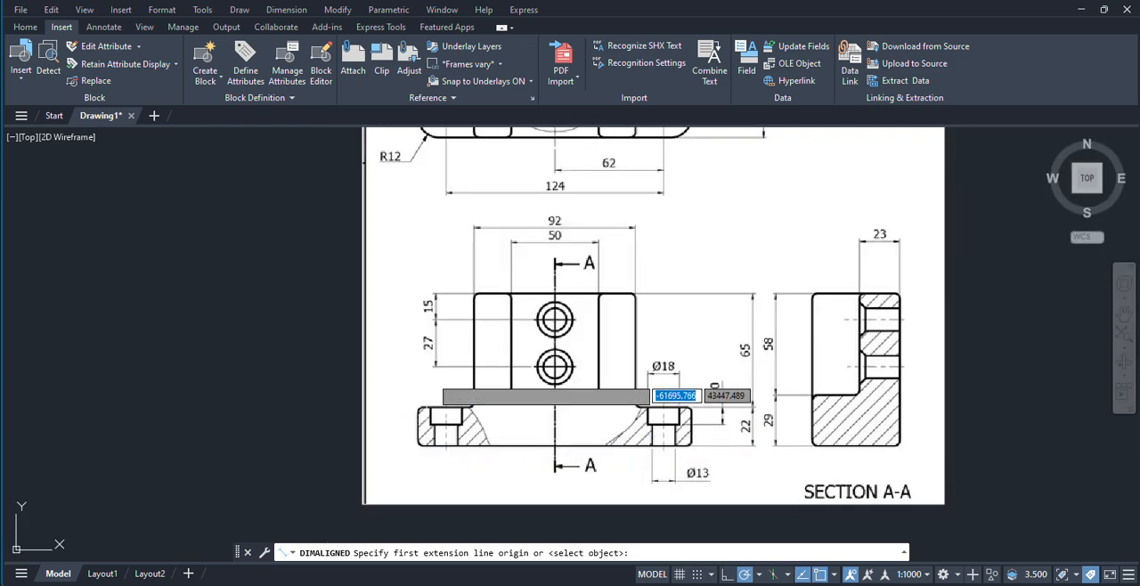
{"action": "scroll", "coordinate": [423, 261], "scroll_direction": "up", "scroll_amount": 4}
{"action": "scroll", "coordinate": [423, 260], "scroll_direction": "up", "scroll_amount": 2}
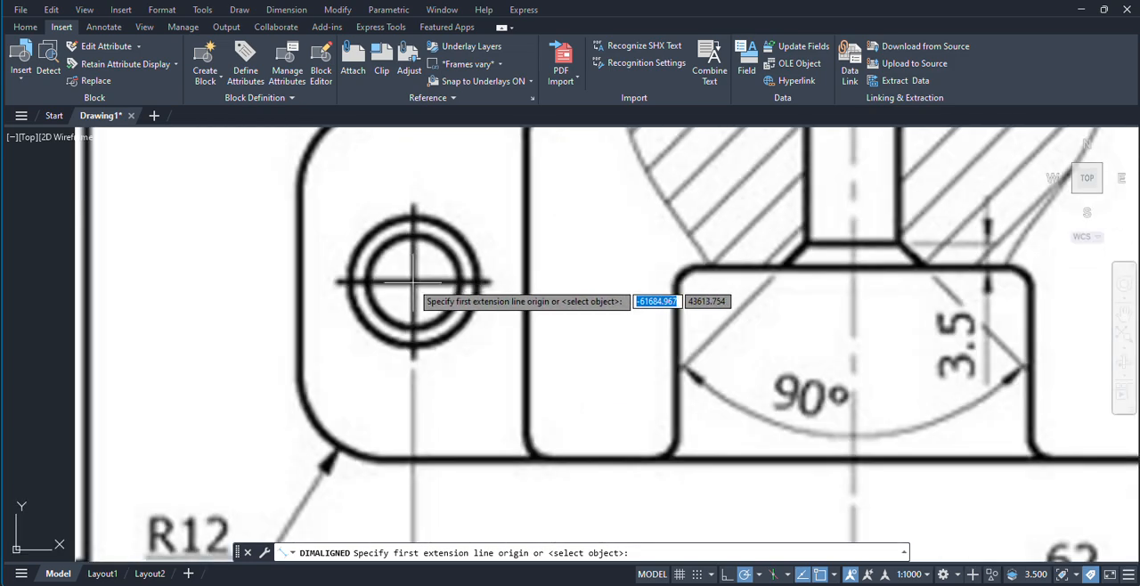
{"action": "left_click", "coordinate": [412, 281]}
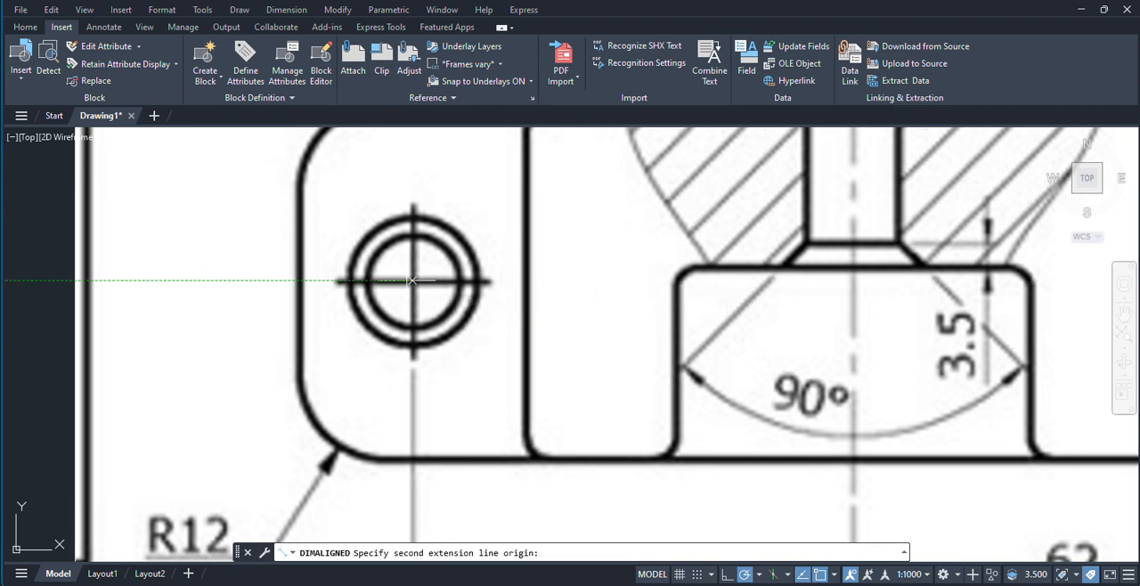
{"action": "left_click", "coordinate": [299, 281]}
{"action": "left_click", "coordinate": [356, 283]}
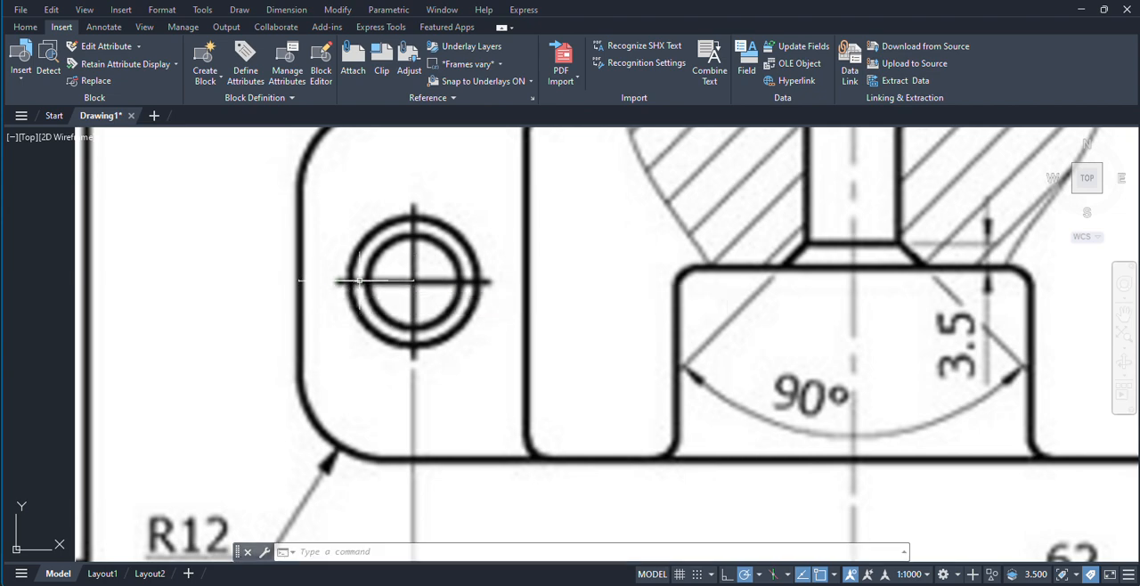
Step: Offset the vertical lines through both mounting hole centers 16 outward to form the redrawn top view's outer side edges
{"action": "scroll", "coordinate": [357, 283], "scroll_direction": "up", "scroll_amount": 5}
{"action": "scroll", "coordinate": [357, 283], "scroll_direction": "up", "scroll_amount": 2}
{"action": "scroll", "coordinate": [357, 284], "scroll_direction": "down", "scroll_amount": 12}
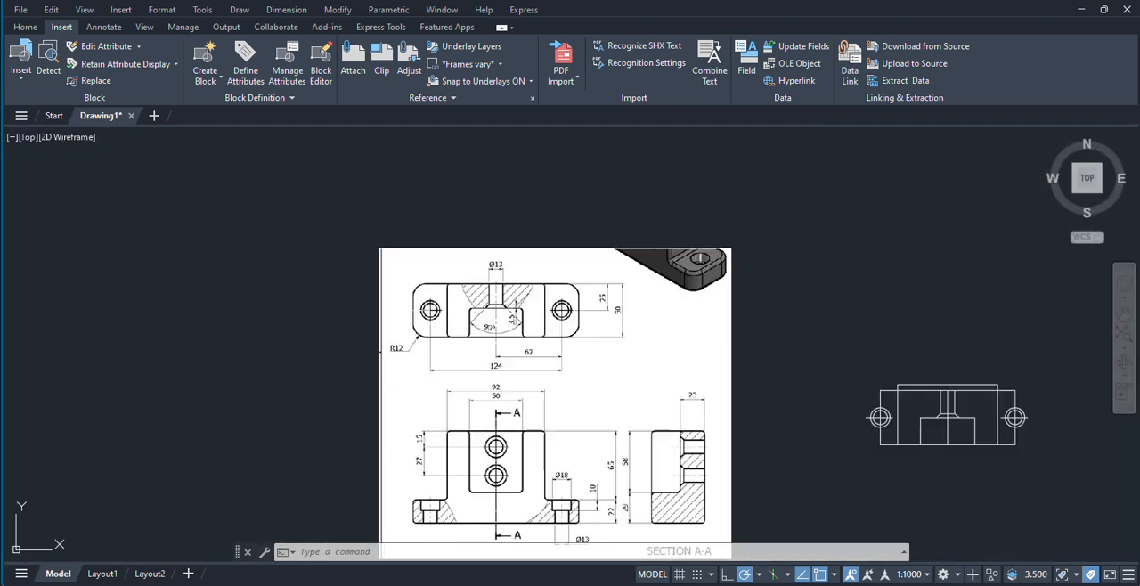
{"action": "scroll", "coordinate": [540, 391], "scroll_direction": "up", "scroll_amount": 6}
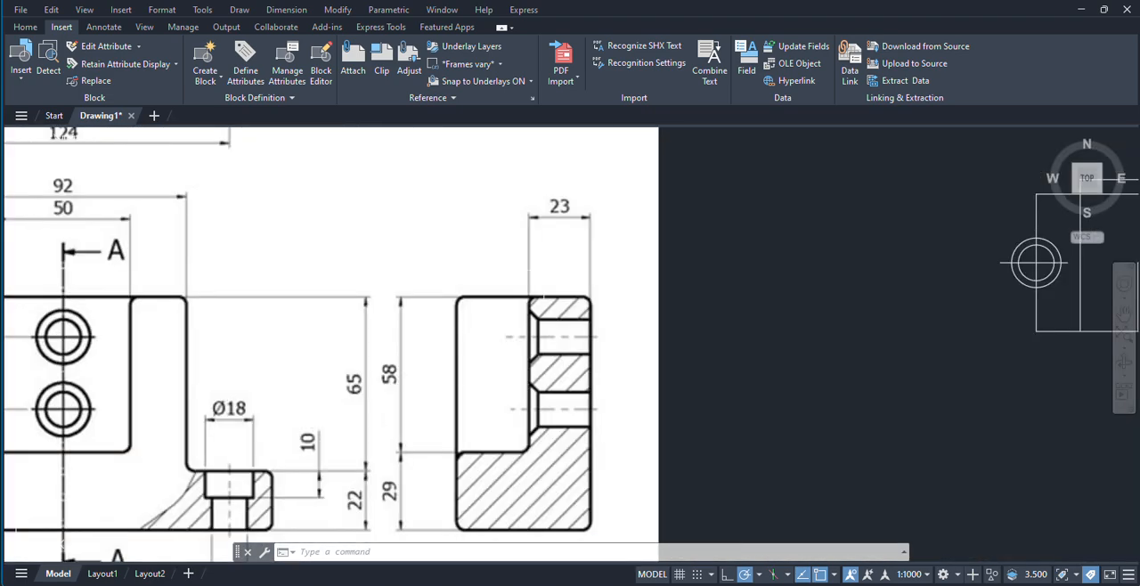
{"action": "scroll", "coordinate": [494, 338], "scroll_direction": "down", "scroll_amount": 6}
{"action": "scroll", "coordinate": [494, 338], "scroll_direction": "down", "scroll_amount": 2}
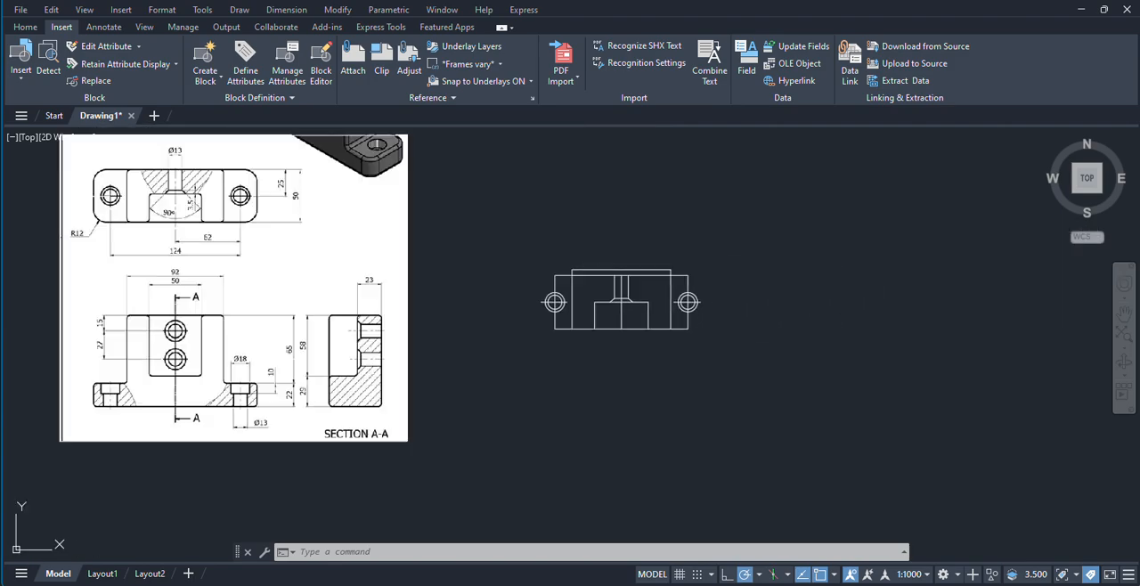
{"action": "scroll", "coordinate": [611, 321], "scroll_direction": "up", "scroll_amount": 2}
{"action": "type", "text": "o"}
{"action": "key", "text": "Return"}
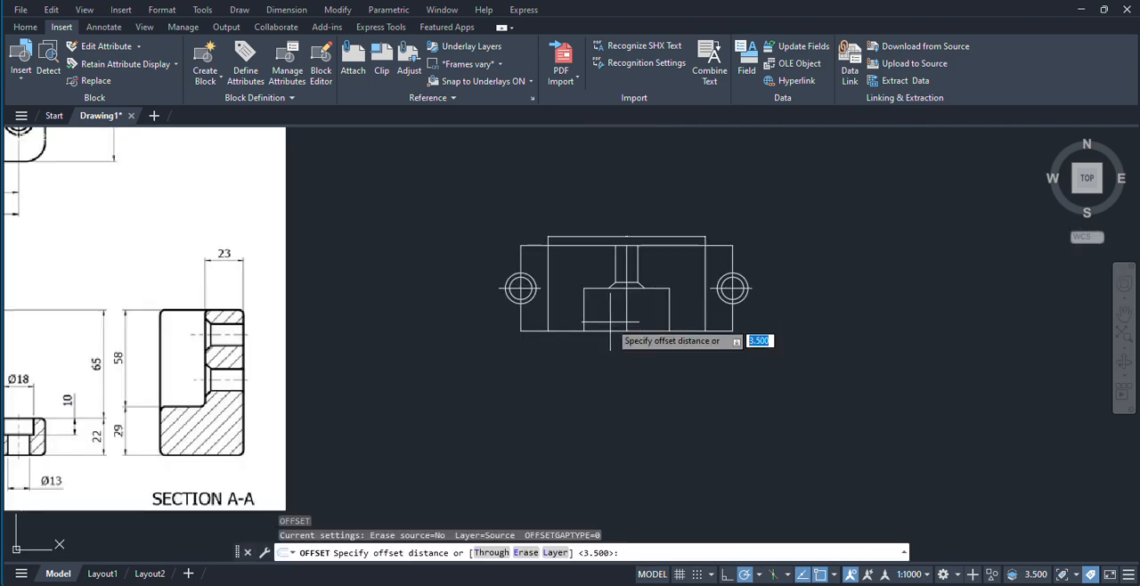
{"action": "type", "text": "16"}
{"action": "key", "text": "Return"}
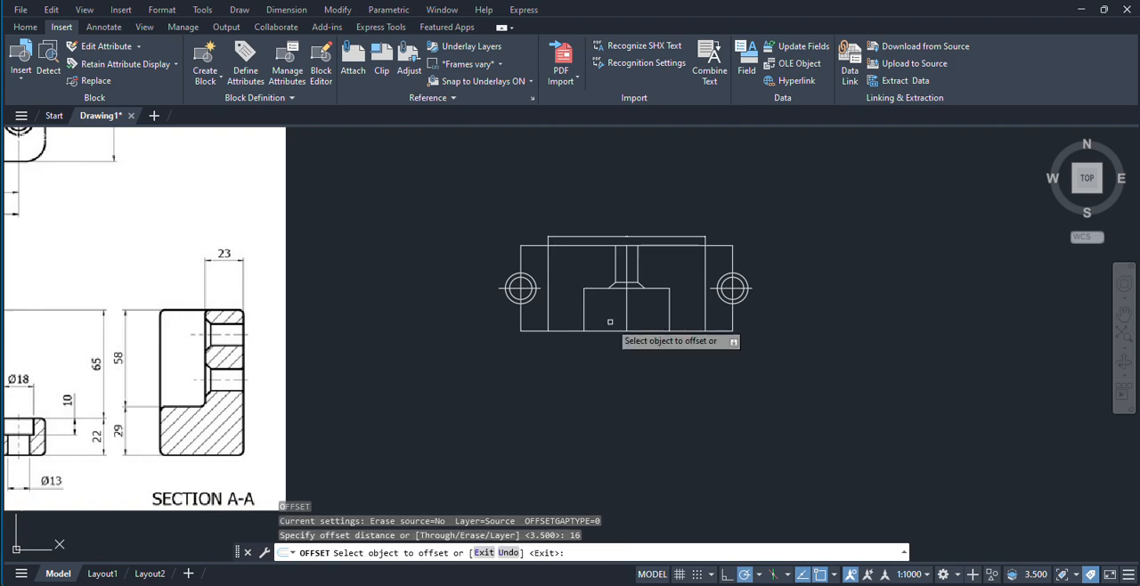
{"action": "left_click", "coordinate": [520, 260]}
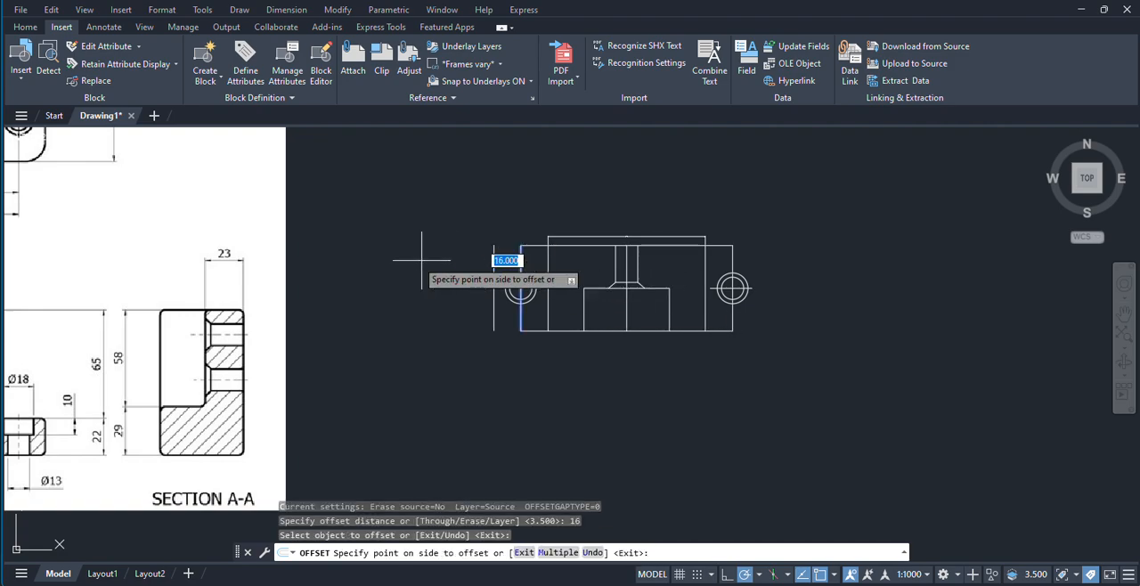
{"action": "left_click", "coordinate": [408, 252]}
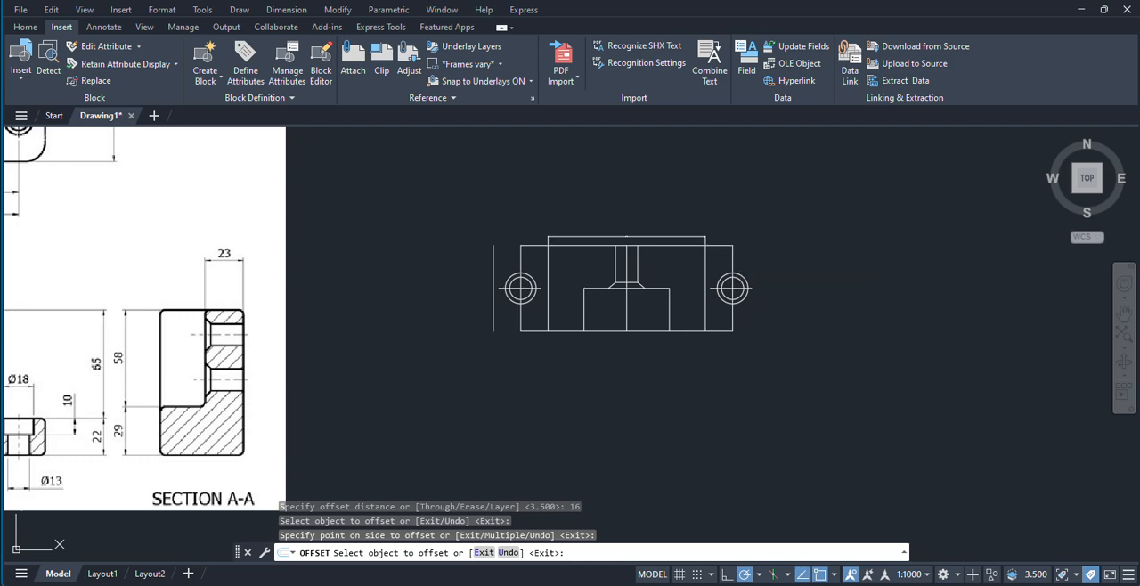
{"action": "left_click", "coordinate": [730, 260]}
{"action": "left_click", "coordinate": [795, 280]}
{"action": "right_click", "coordinate": [827, 302]}
{"action": "left_click", "coordinate": [856, 310]}
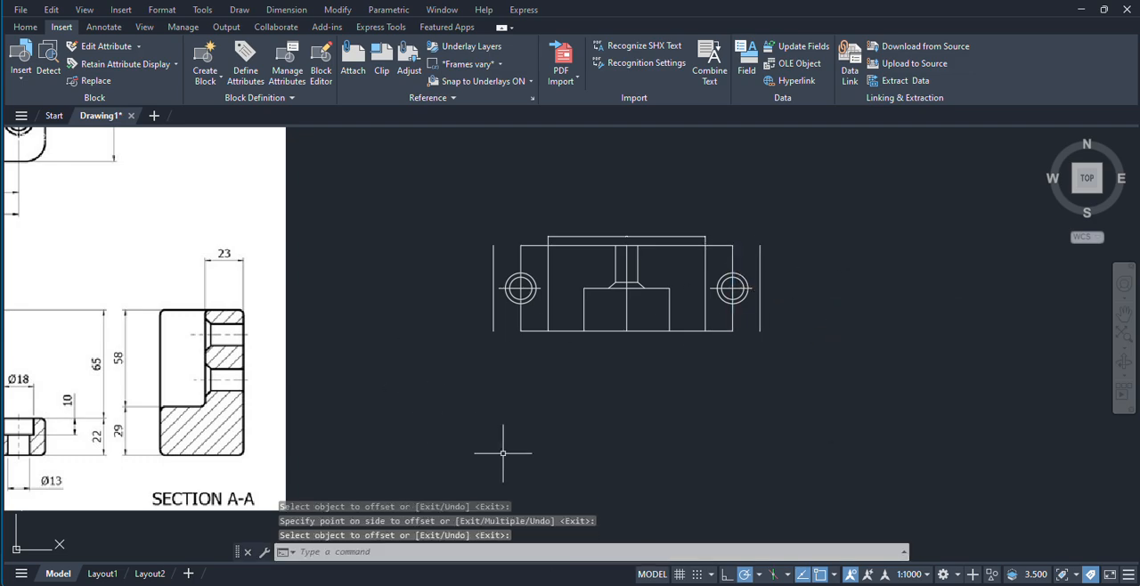
Step: Fillet the lower-left corner of the redrawn top view's outline with a radius of 12
{"action": "type", "text": "fillet"}
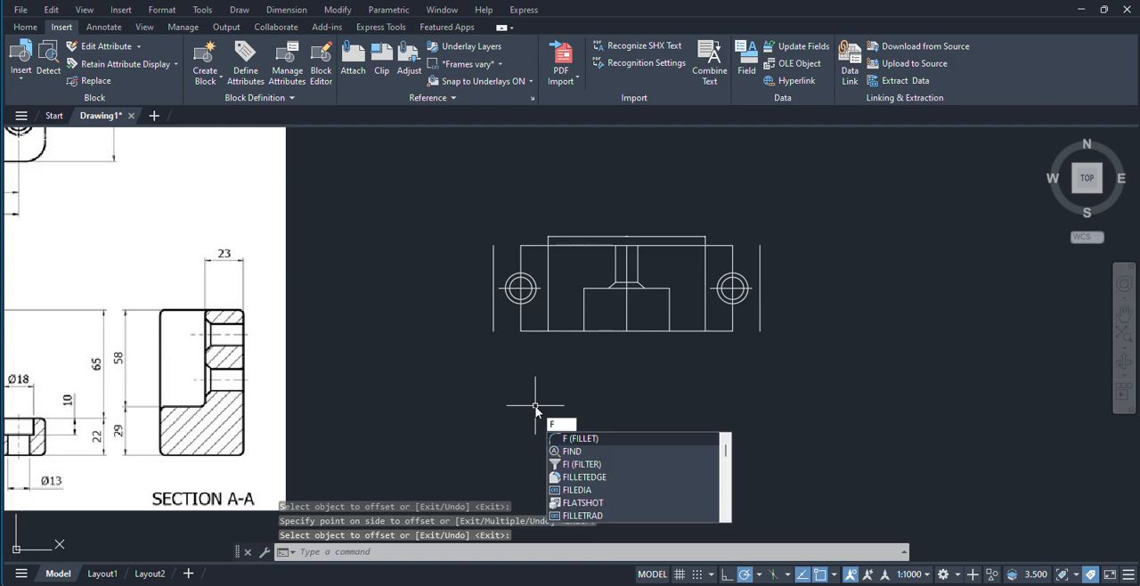
{"action": "key", "text": "Return"}
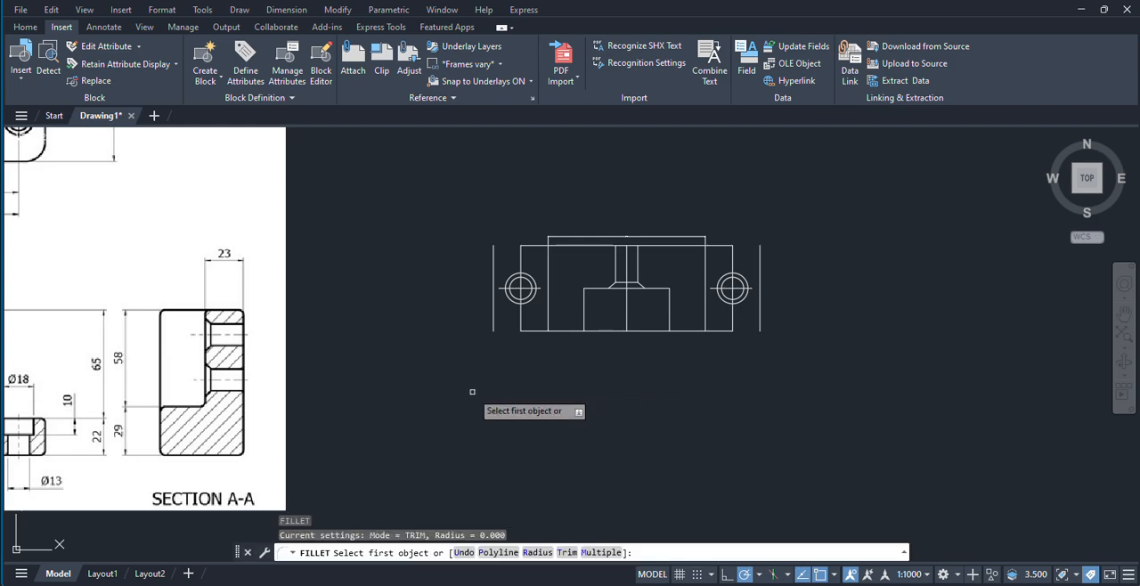
{"action": "middle_click_drag", "start_coordinate": [294, 399], "coordinate": [664, 401]}
{"action": "scroll", "coordinate": [206, 441], "scroll_direction": "up", "scroll_amount": 2}
{"action": "scroll", "coordinate": [134, 214], "scroll_direction": "down", "scroll_amount": 2}
{"action": "middle_click_drag", "start_coordinate": [144, 174], "coordinate": [169, 303]}
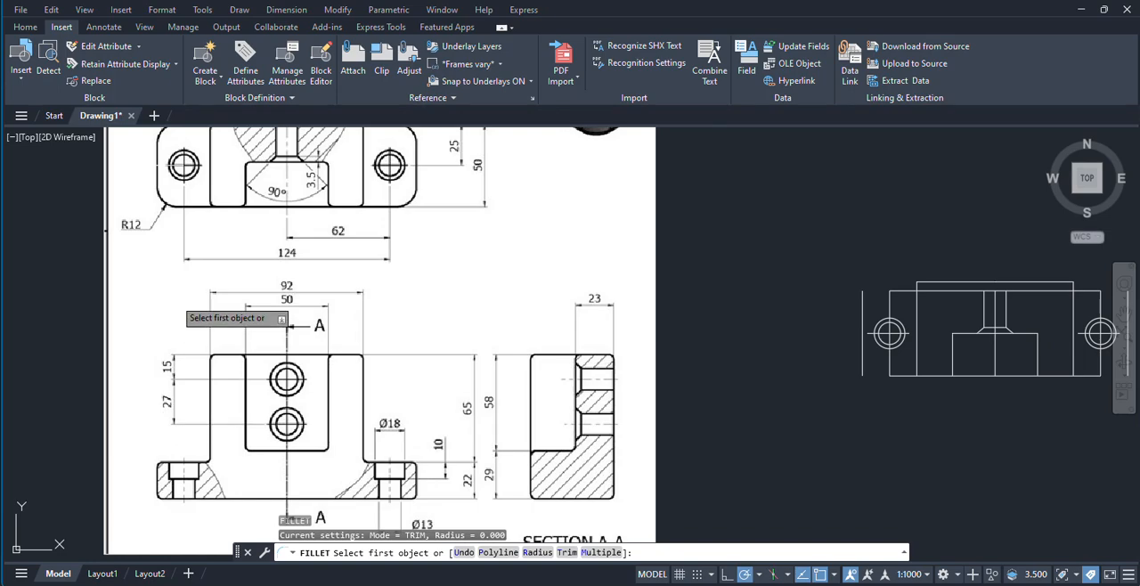
{"action": "scroll", "coordinate": [138, 198], "scroll_direction": "up", "scroll_amount": 2}
{"action": "scroll", "coordinate": [216, 249], "scroll_direction": "down", "scroll_amount": 2}
{"action": "middle_click_drag", "start_coordinate": [303, 257], "coordinate": [233, 251]}
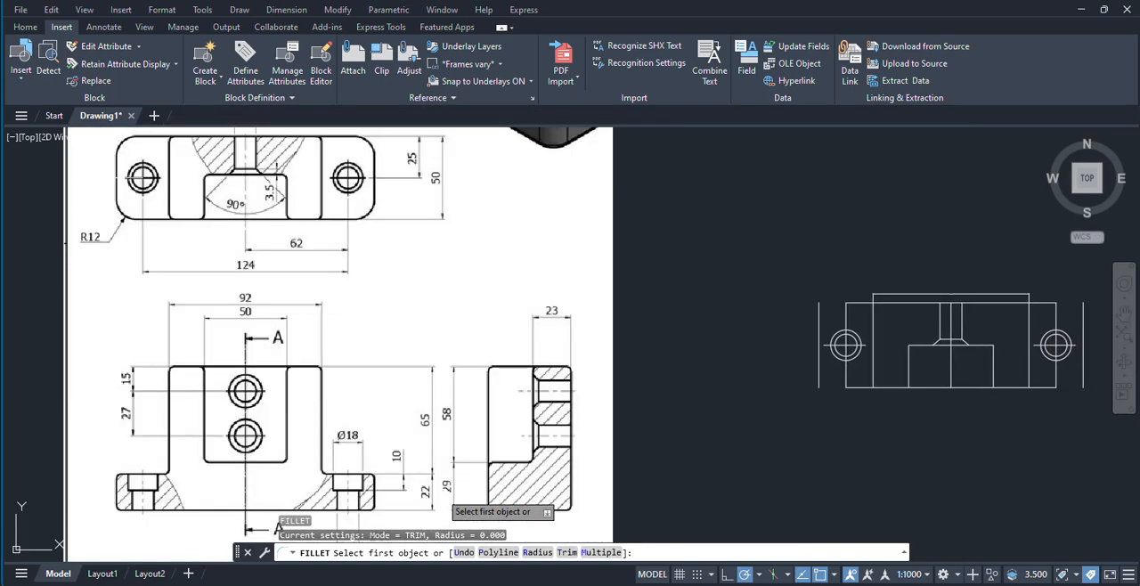
{"action": "left_click", "coordinate": [537, 553]}
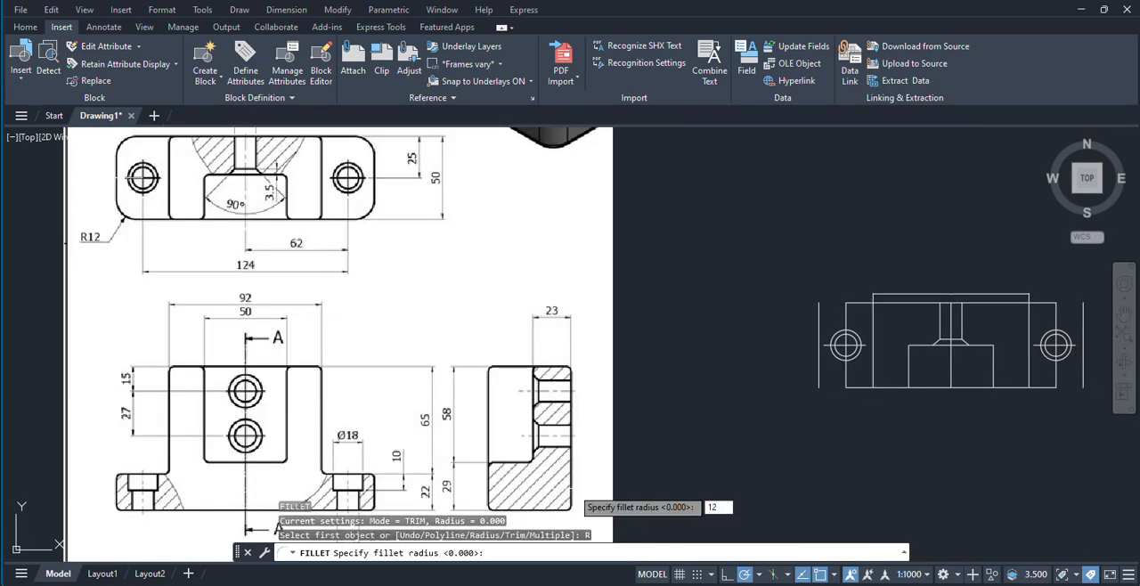
{"action": "key", "text": "Return"}
{"action": "scroll", "coordinate": [799, 381], "scroll_direction": "up", "scroll_amount": 4}
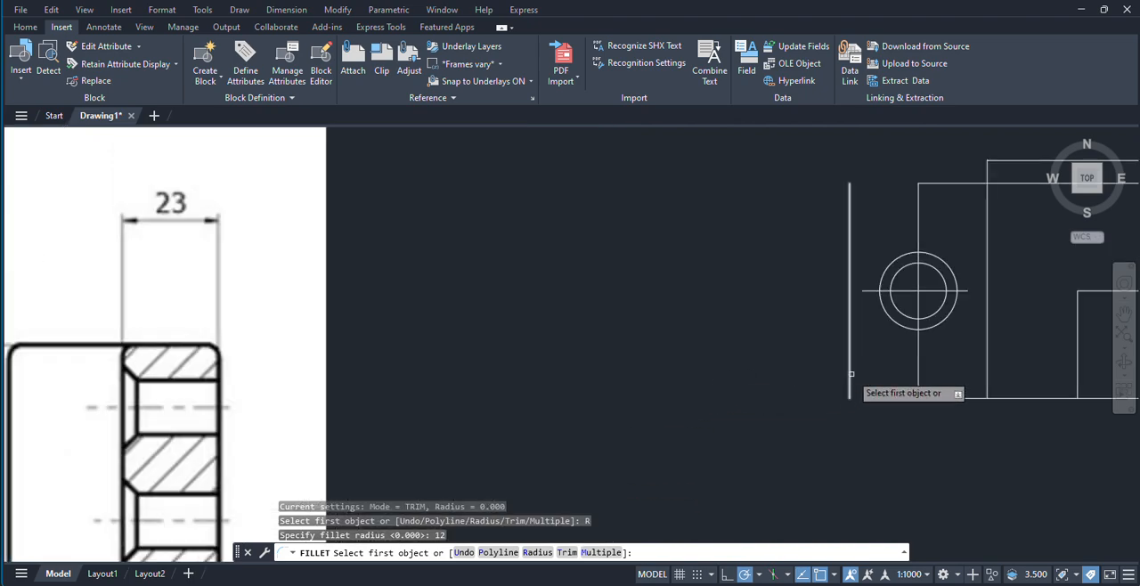
{"action": "left_click", "coordinate": [851, 374]}
{"action": "left_click", "coordinate": [942, 398]}
Step: Fillet the other three outer corners of the redrawn top view with the same radius, using the Multiple option
{"action": "scroll", "coordinate": [764, 424], "scroll_direction": "down", "scroll_amount": 4}
{"action": "middle_click_drag", "start_coordinate": [761, 425], "coordinate": [694, 416]}
{"action": "key", "text": "Return"}
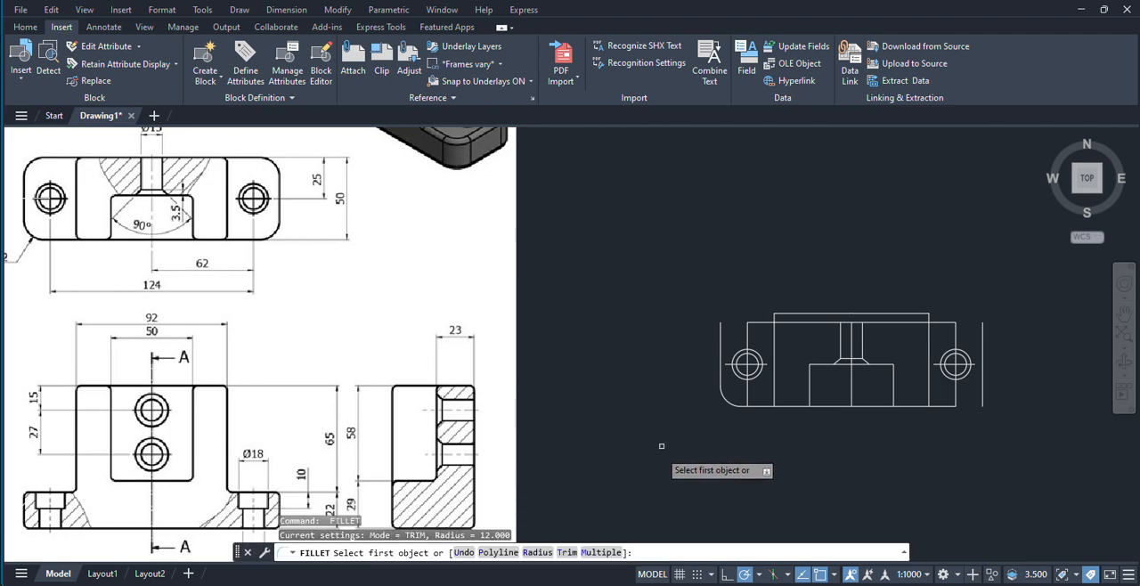
{"action": "left_click", "coordinate": [602, 552]}
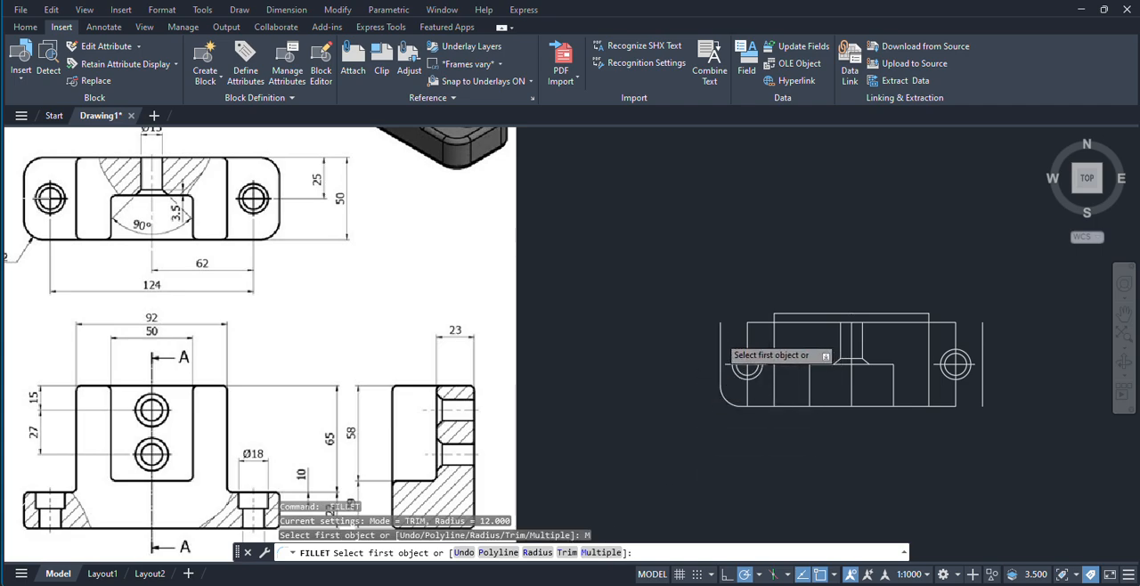
{"action": "left_click", "coordinate": [722, 342]}
{"action": "left_click", "coordinate": [762, 323]}
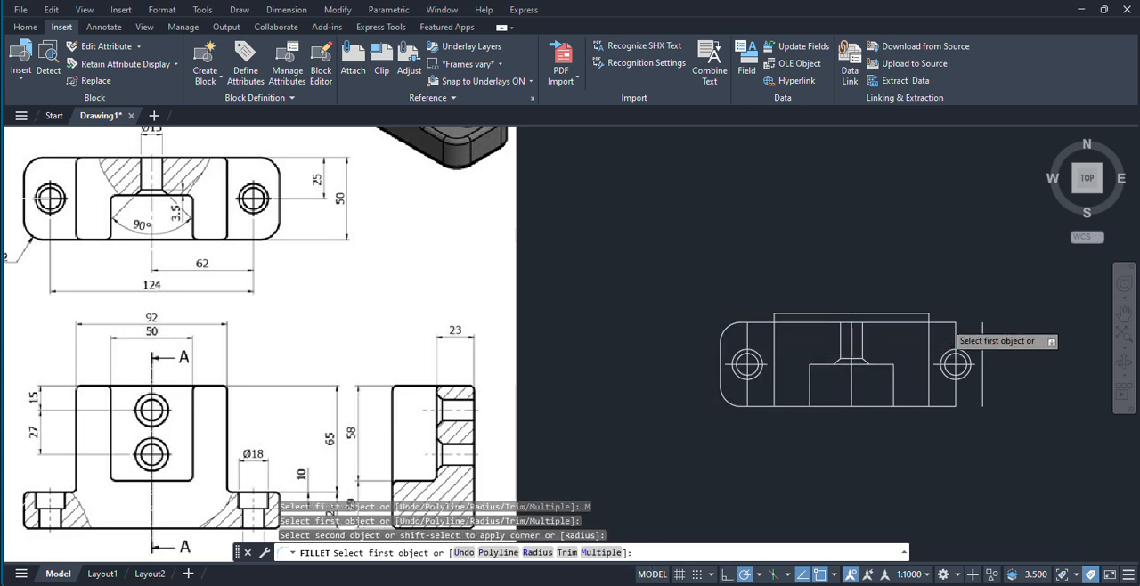
{"action": "left_click", "coordinate": [982, 331]}
{"action": "left_click", "coordinate": [946, 323]}
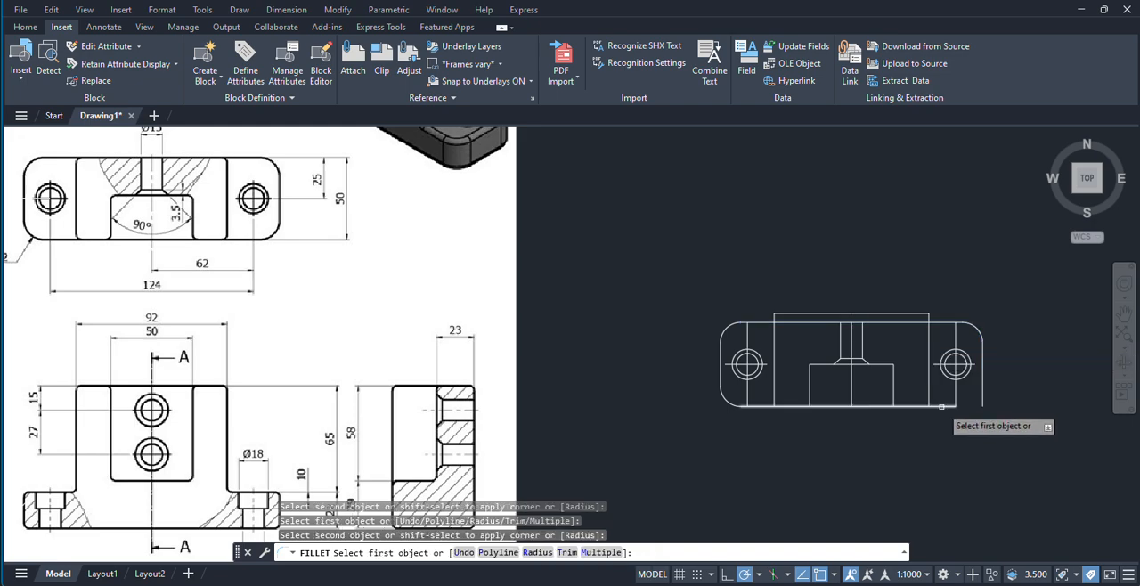
{"action": "left_click", "coordinate": [941, 406]}
{"action": "left_click", "coordinate": [983, 397]}
{"action": "scroll", "coordinate": [890, 458], "scroll_direction": "down", "scroll_amount": 2}
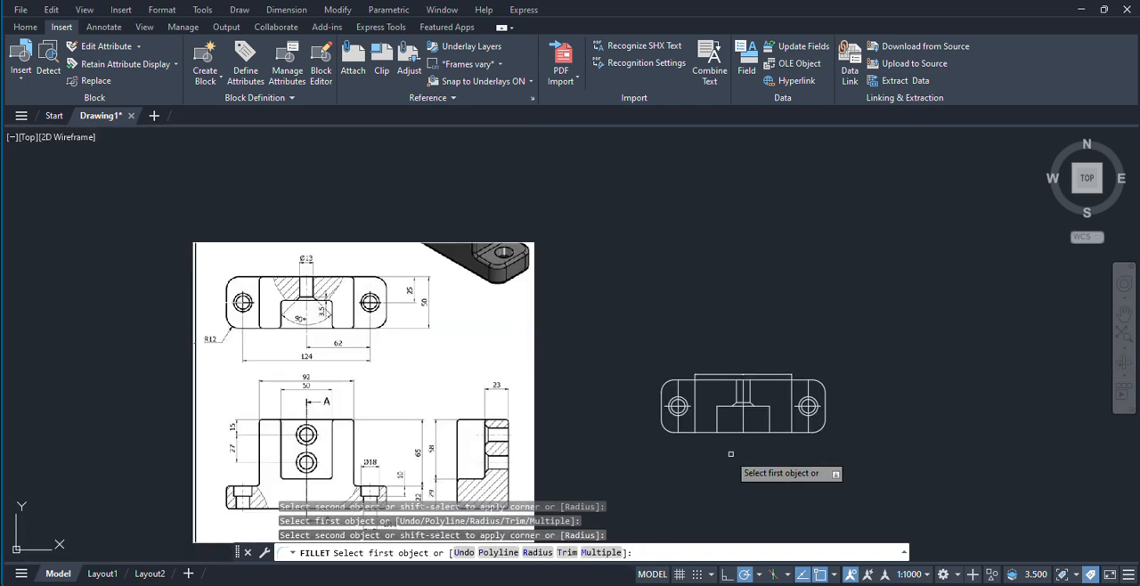
Step: Examine the reference image's top, front and section views for the rounded corners of the slot and body, and end the fillet command
{"action": "middle_click_drag", "start_coordinate": [730, 454], "coordinate": [733, 425]}
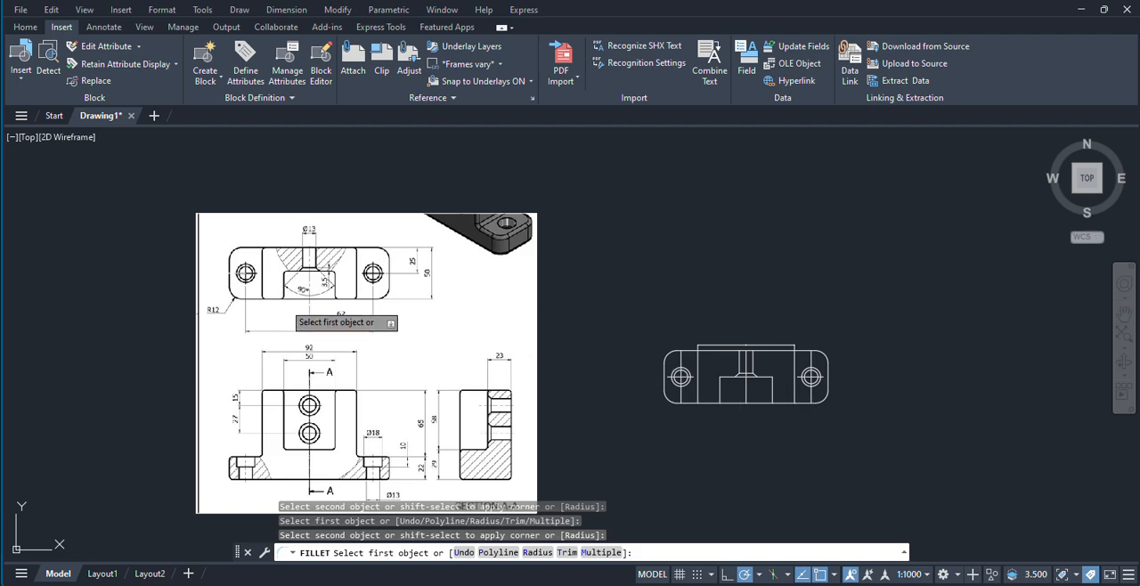
{"action": "scroll", "coordinate": [298, 303], "scroll_direction": "up", "scroll_amount": 5}
{"action": "scroll", "coordinate": [503, 280], "scroll_direction": "down", "scroll_amount": 3}
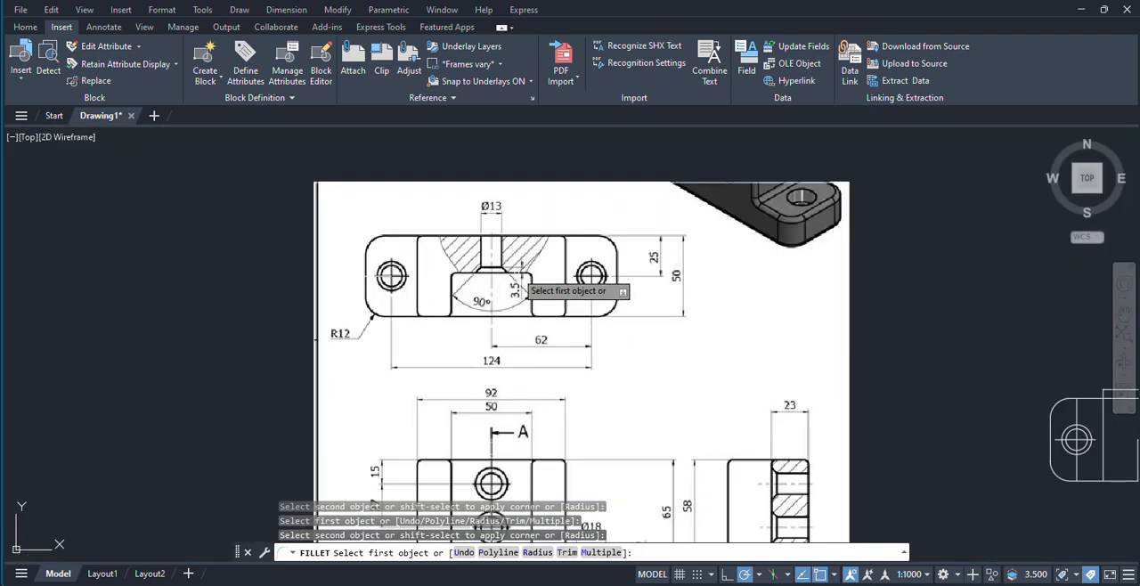
{"action": "middle_click_drag", "start_coordinate": [527, 358], "coordinate": [518, 219]}
{"action": "scroll", "coordinate": [506, 407], "scroll_direction": "up", "scroll_amount": 2}
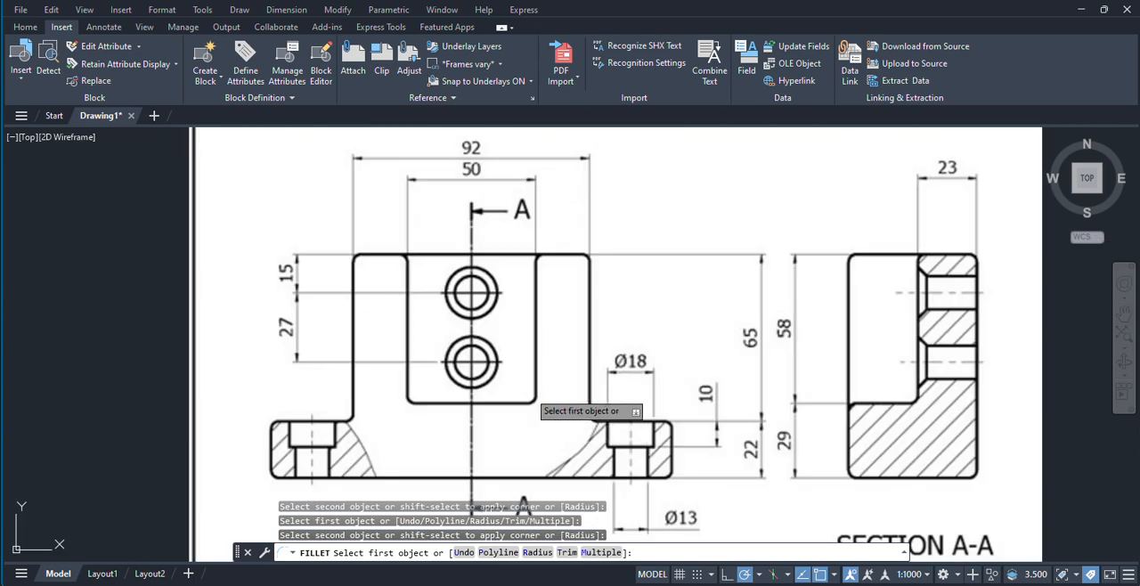
{"action": "scroll", "coordinate": [516, 311], "scroll_direction": "down", "scroll_amount": 2}
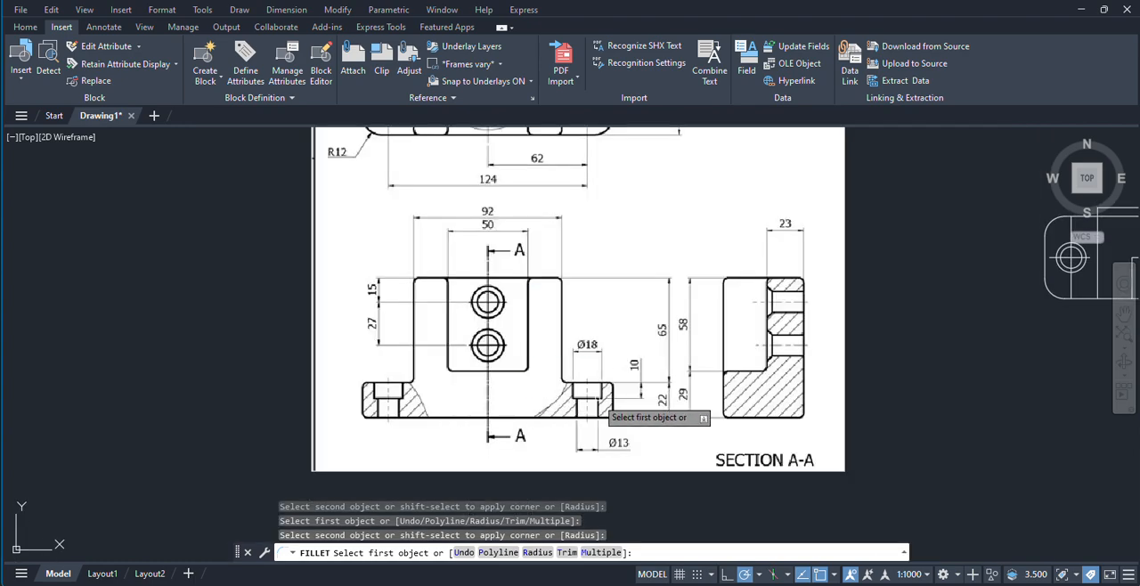
{"action": "scroll", "coordinate": [616, 369], "scroll_direction": "up", "scroll_amount": 3}
{"action": "scroll", "coordinate": [559, 283], "scroll_direction": "down", "scroll_amount": 1}
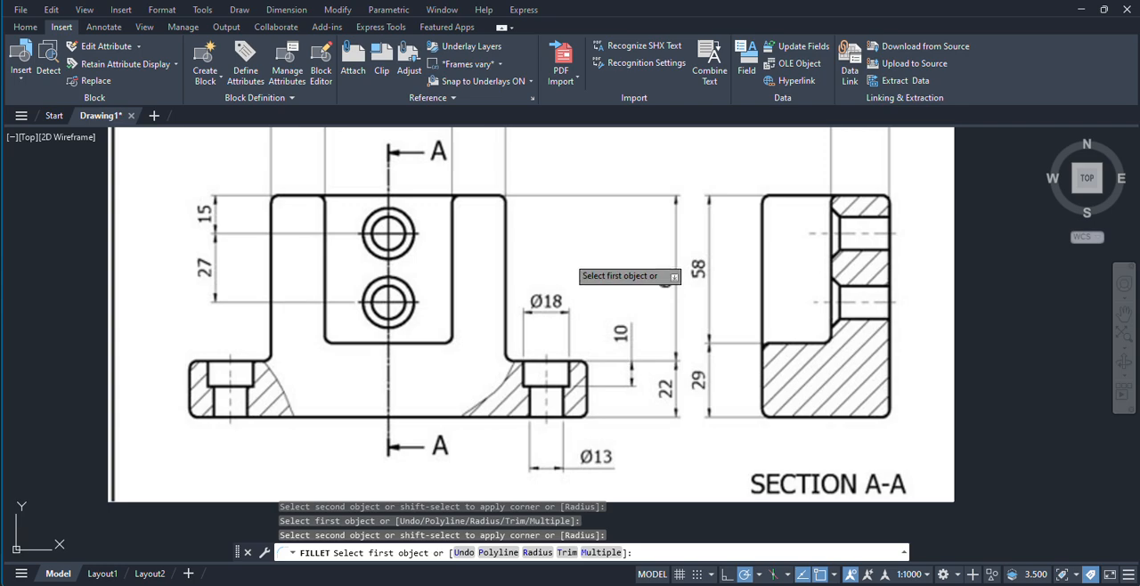
{"action": "scroll", "coordinate": [565, 256], "scroll_direction": "down", "scroll_amount": 2}
{"action": "middle_click_drag", "start_coordinate": [565, 256], "coordinate": [553, 374]}
{"action": "middle_click_drag", "start_coordinate": [520, 256], "coordinate": [539, 340]}
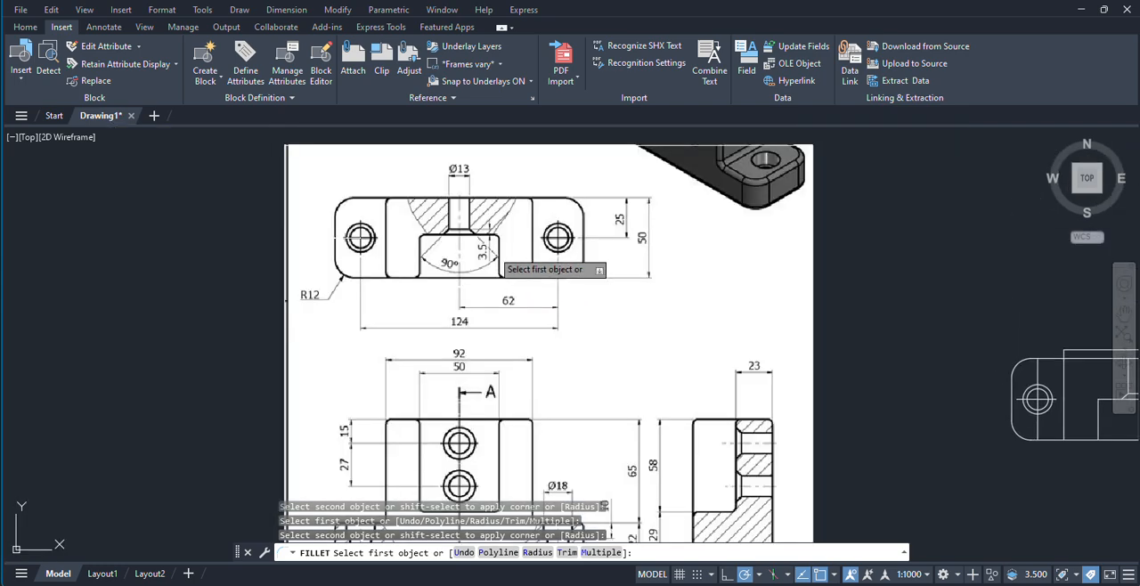
{"action": "scroll", "coordinate": [481, 227], "scroll_direction": "up", "scroll_amount": 2}
{"action": "scroll", "coordinate": [597, 285], "scroll_direction": "down", "scroll_amount": 2}
{"action": "middle_click_drag", "start_coordinate": [597, 285], "coordinate": [376, 323]}
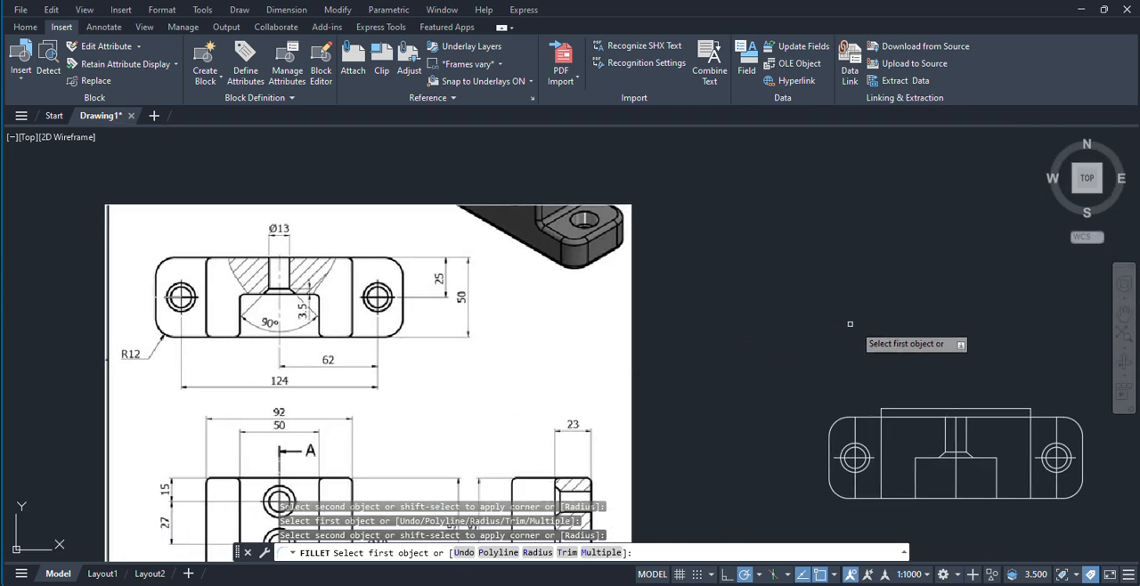
{"action": "key", "text": "Escape"}
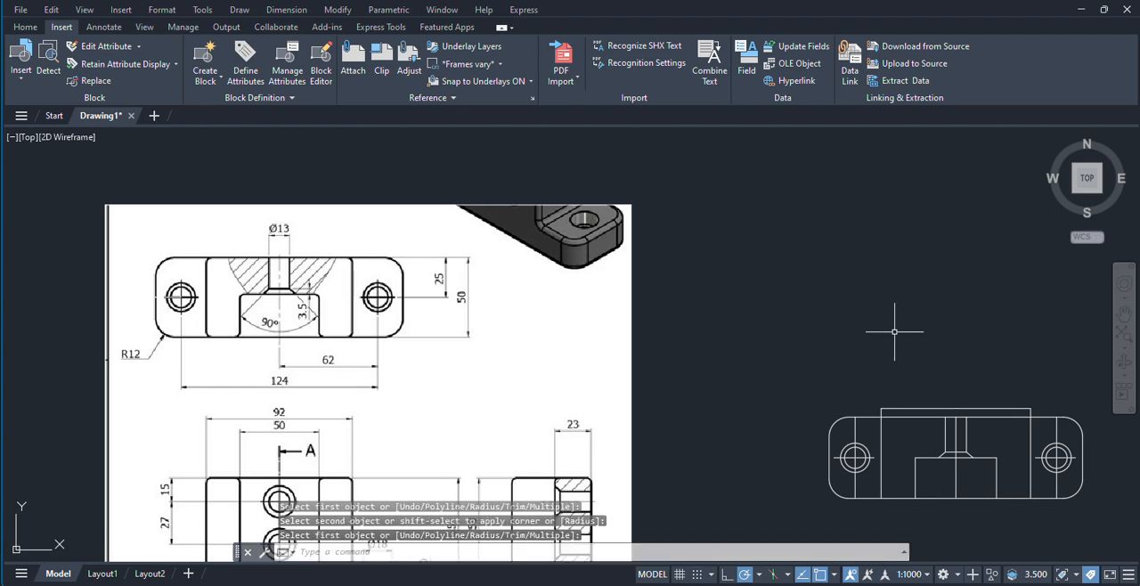
Step: Set the fillet radius to about 1.92 by picking two points along the upper edge of the redrawn top view's slot
{"action": "type", "text": "f"}
{"action": "key", "text": "Return"}
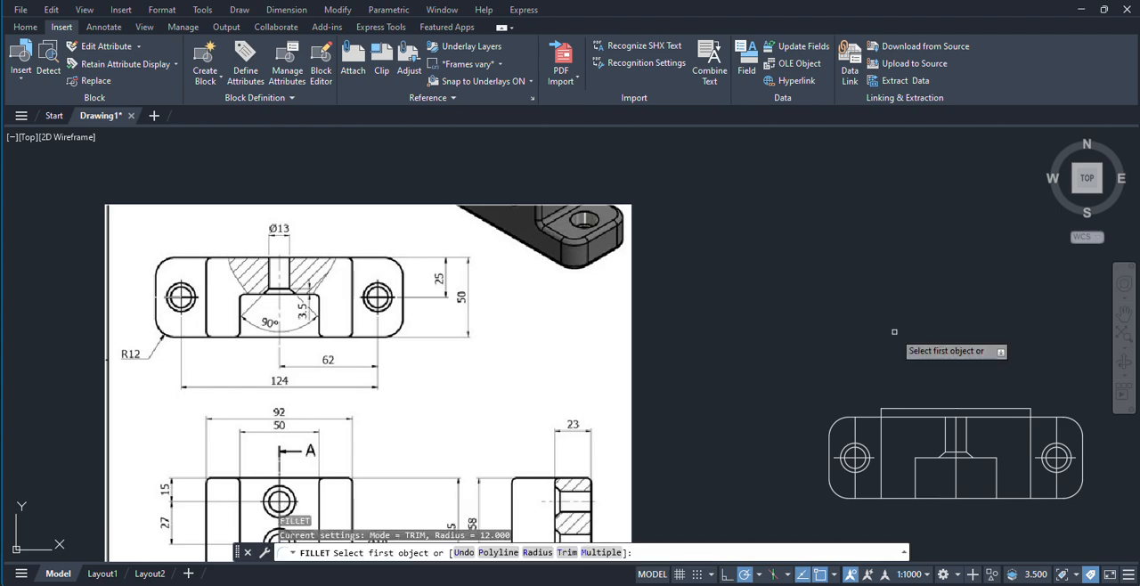
{"action": "left_click", "coordinate": [534, 552]}
{"action": "scroll", "coordinate": [824, 472], "scroll_direction": "up", "scroll_amount": 8}
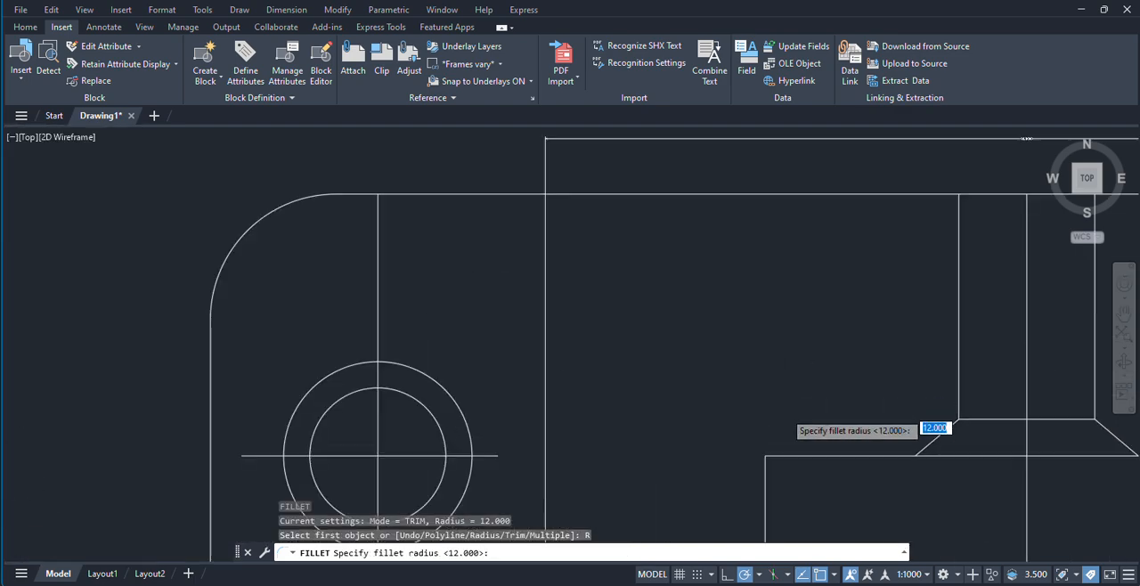
{"action": "left_click", "coordinate": [752, 483]}
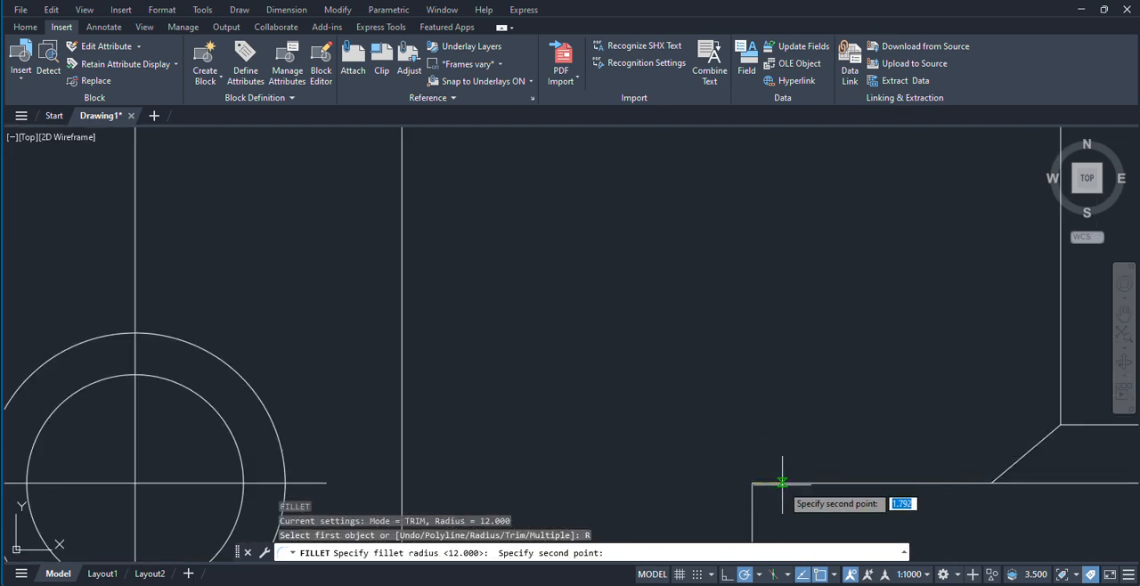
{"action": "left_click", "coordinate": [781, 484]}
{"action": "middle_click_drag", "start_coordinate": [764, 484], "coordinate": [735, 367]}
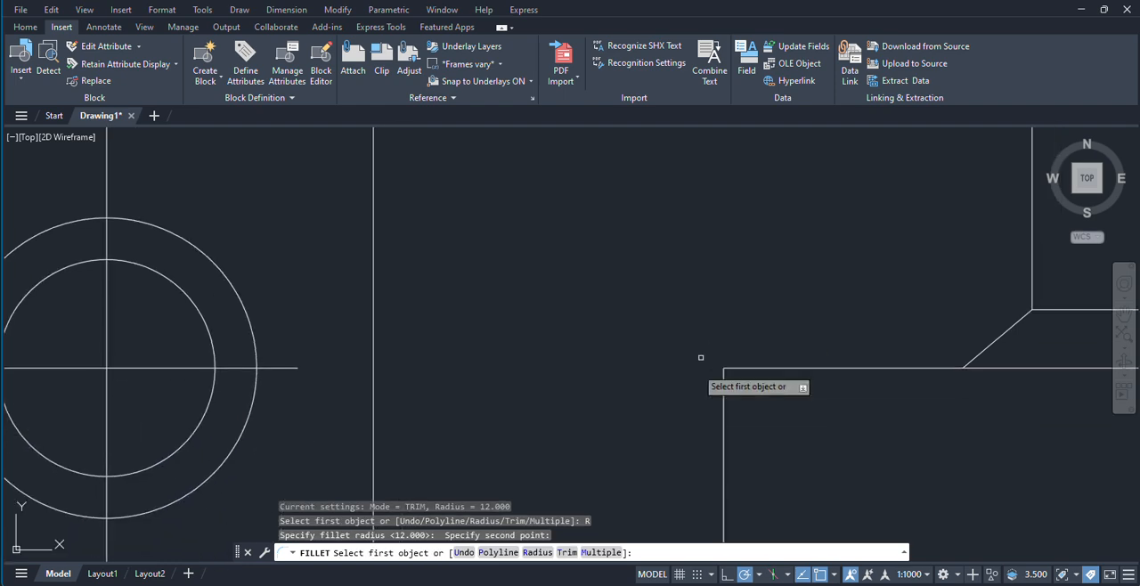
Step: Fillet both upper corners of the redrawn top view's slot with the picked radius, using the Multiple option
{"action": "left_click", "coordinate": [611, 554]}
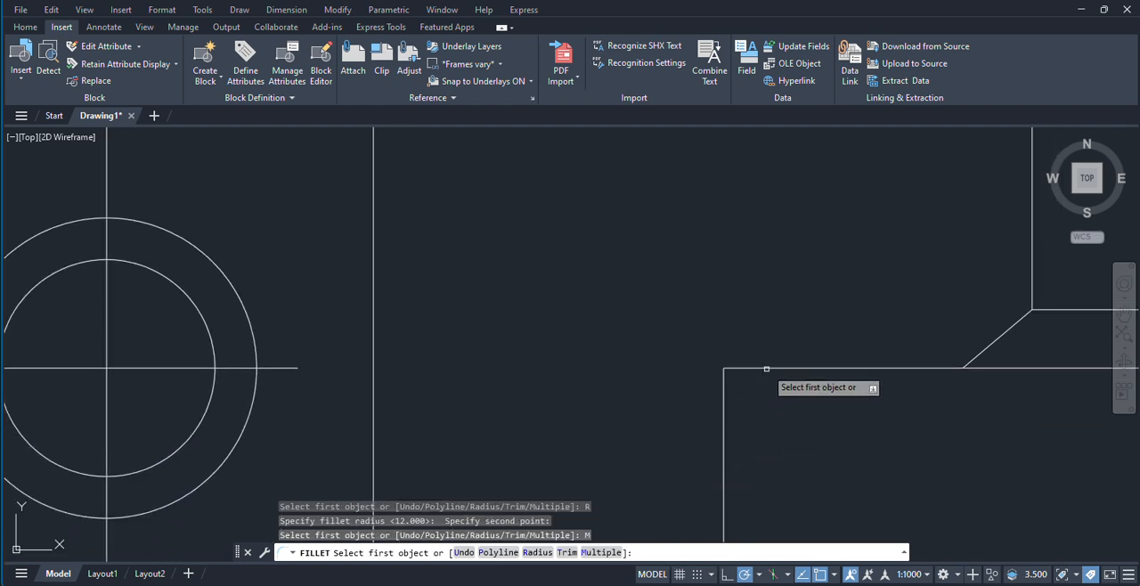
{"action": "left_click", "coordinate": [768, 368]}
{"action": "left_click", "coordinate": [724, 413]}
{"action": "scroll", "coordinate": [782, 448], "scroll_direction": "down", "scroll_amount": 3}
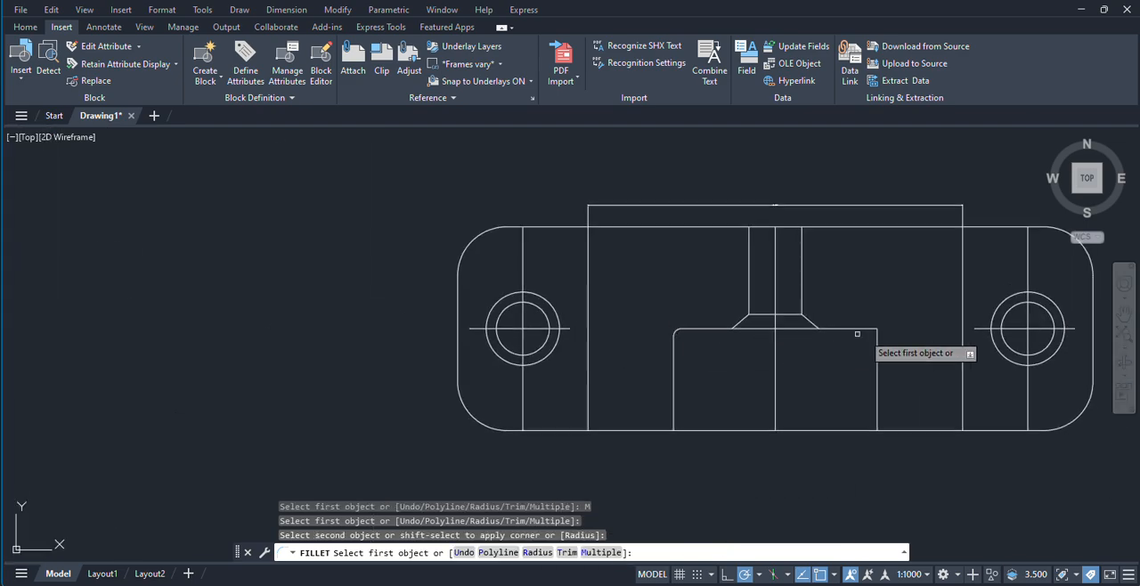
{"action": "left_click", "coordinate": [856, 331]}
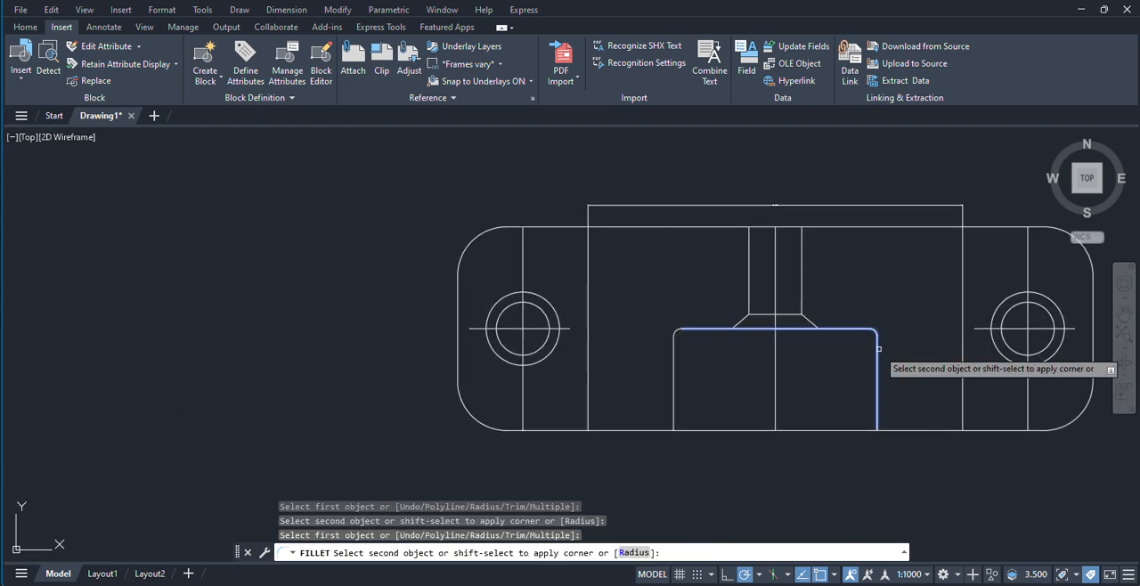
{"action": "left_click", "coordinate": [878, 359]}
{"action": "scroll", "coordinate": [855, 356], "scroll_direction": "down", "scroll_amount": 6}
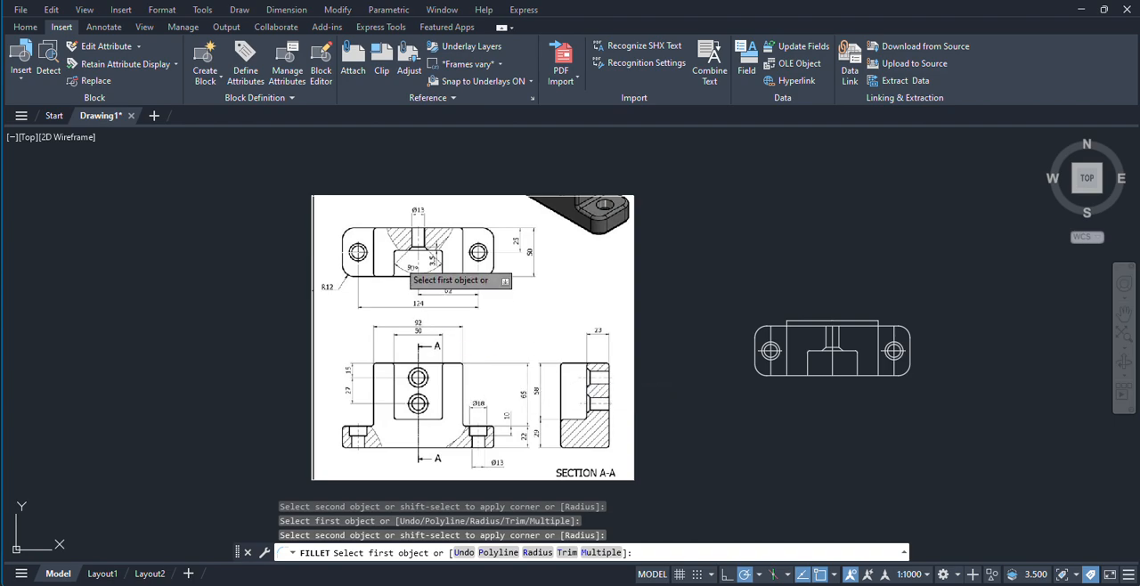
Step: Fillet the slot's lower-left corner with the plate's bottom edge using the same radius, and end the fillet command
{"action": "scroll", "coordinate": [407, 258], "scroll_direction": "up", "scroll_amount": 2}
{"action": "scroll", "coordinate": [1105, 439], "scroll_direction": "up", "scroll_amount": 4}
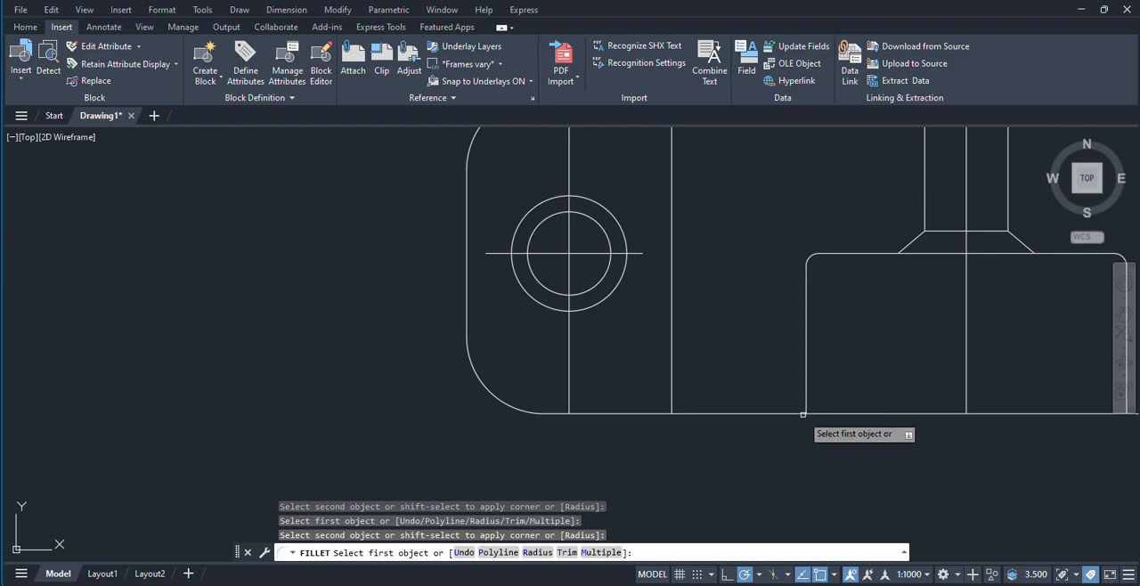
{"action": "left_click", "coordinate": [793, 413]}
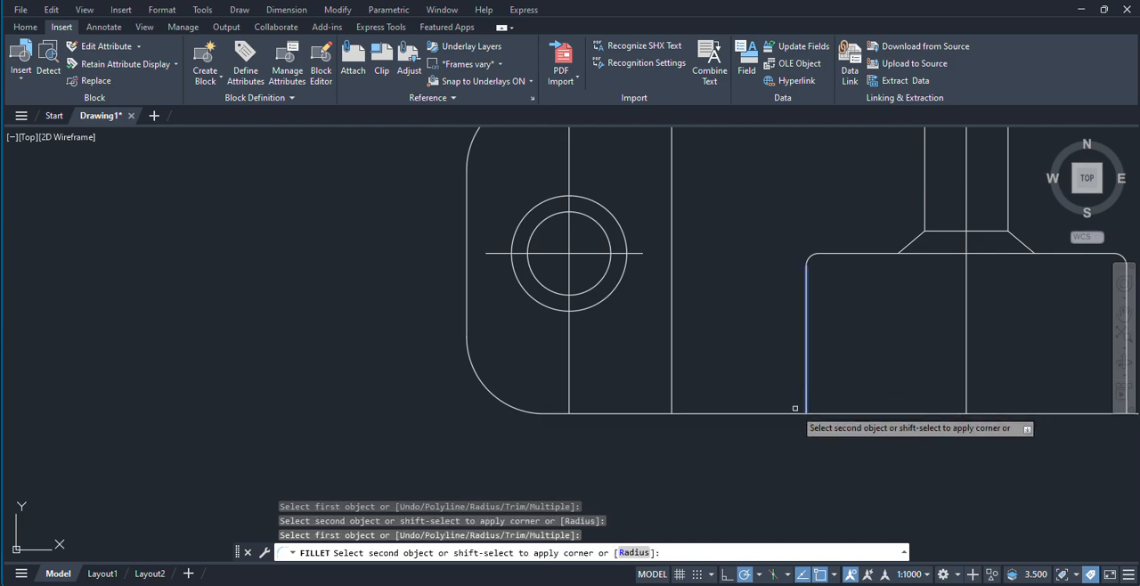
{"action": "left_click", "coordinate": [804, 405]}
{"action": "scroll", "coordinate": [802, 445], "scroll_direction": "down", "scroll_amount": 4}
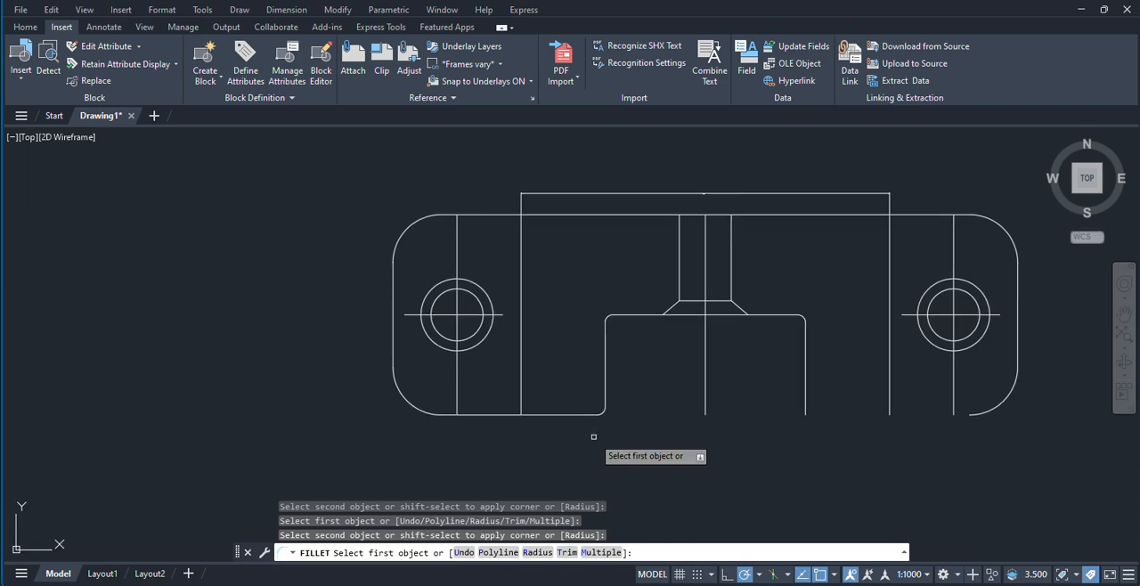
{"action": "key", "text": "Escape"}
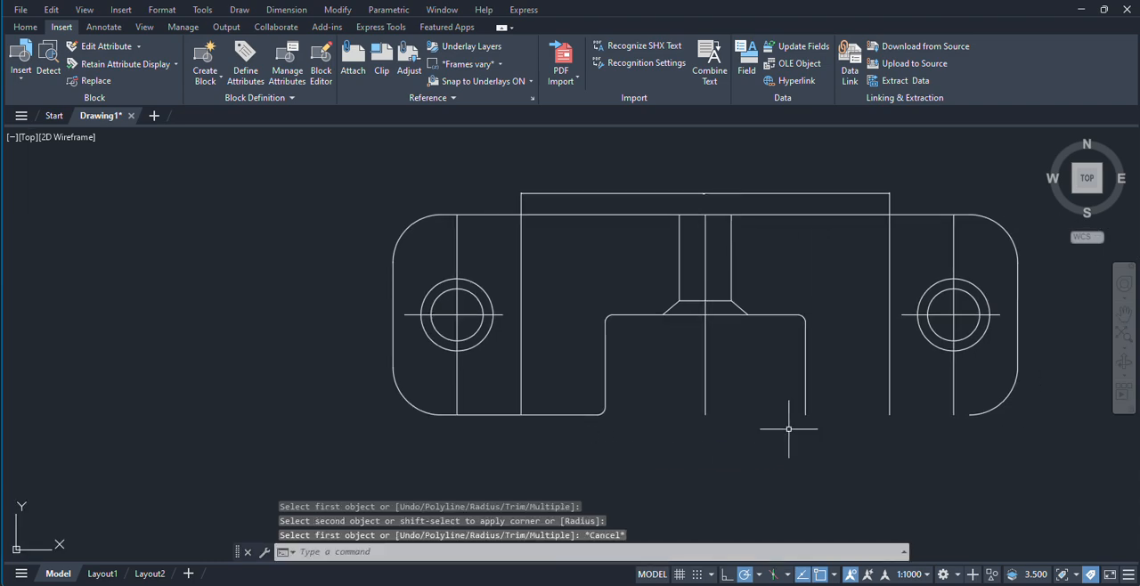
Step: Draw the missing bottom edge from the lower end of the slot's right side to the right mounting hole's vertical line
{"action": "type", "text": "l"}
{"action": "key", "text": "Return"}
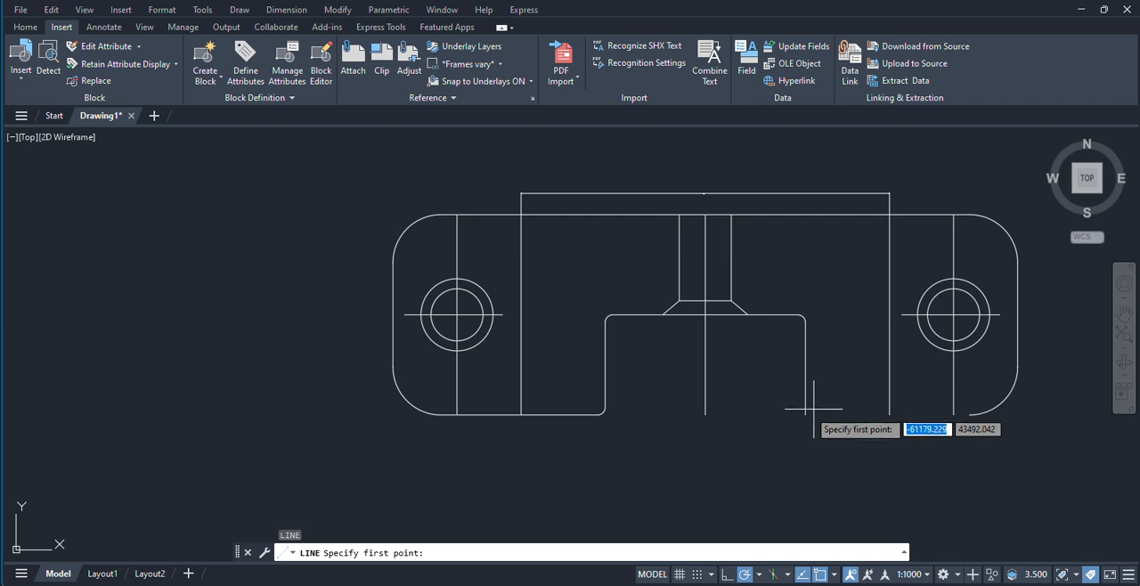
{"action": "left_click", "coordinate": [806, 414]}
{"action": "left_click", "coordinate": [953, 414]}
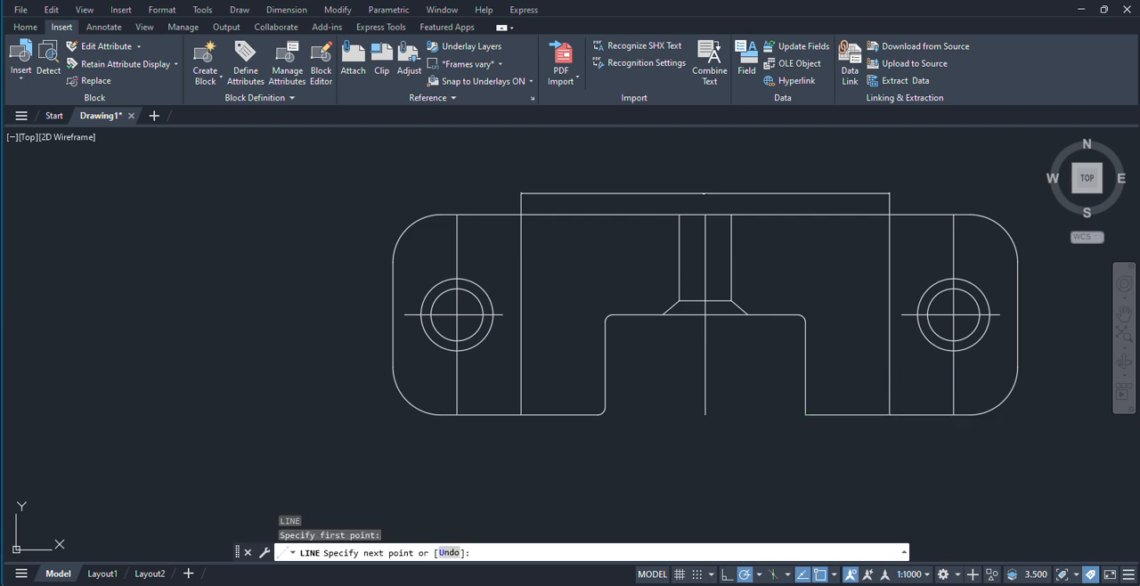
{"action": "right_click", "coordinate": [947, 418]}
{"action": "left_click", "coordinate": [960, 435]}
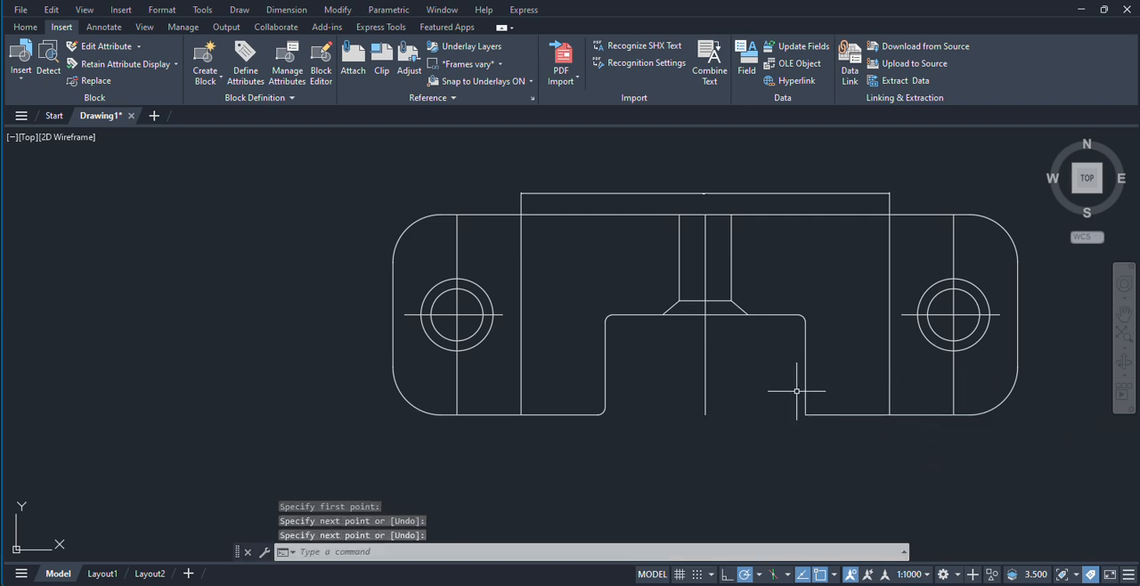
Step: Fillet the slot's lower-right corner between its right side and the new bottom edge, keeping the same radius
{"action": "key", "text": "Return"}
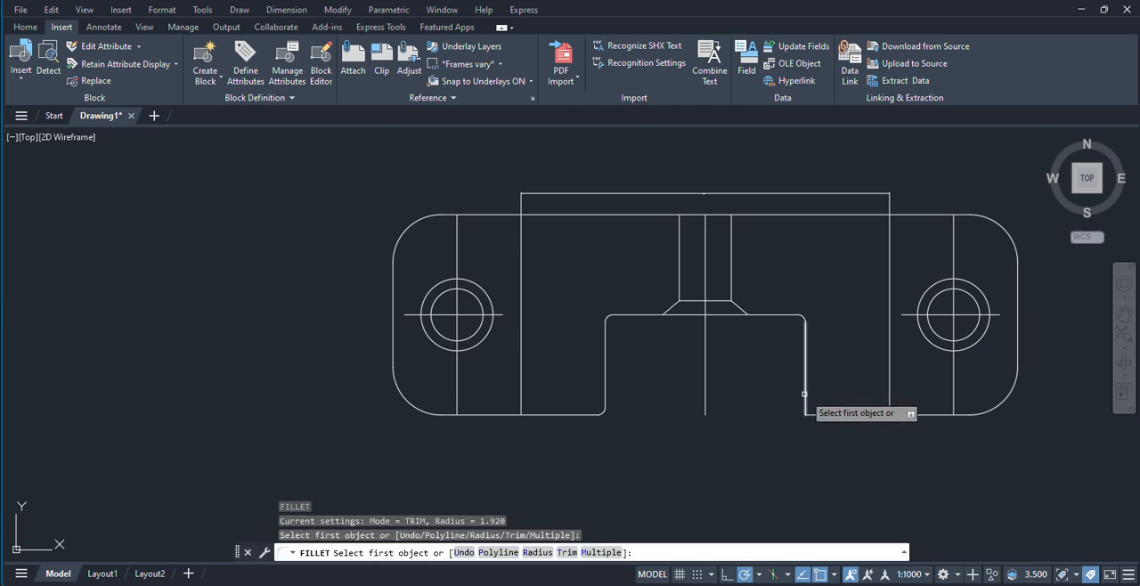
{"action": "left_click", "coordinate": [807, 404]}
{"action": "left_click", "coordinate": [820, 415]}
{"action": "scroll", "coordinate": [753, 449], "scroll_direction": "down", "scroll_amount": 5}
Step: Draw a horizontal line across the slot opening, joining the outer ends of its two lower corner fillets
{"action": "middle_click_drag", "start_coordinate": [745, 430], "coordinate": [720, 403]}
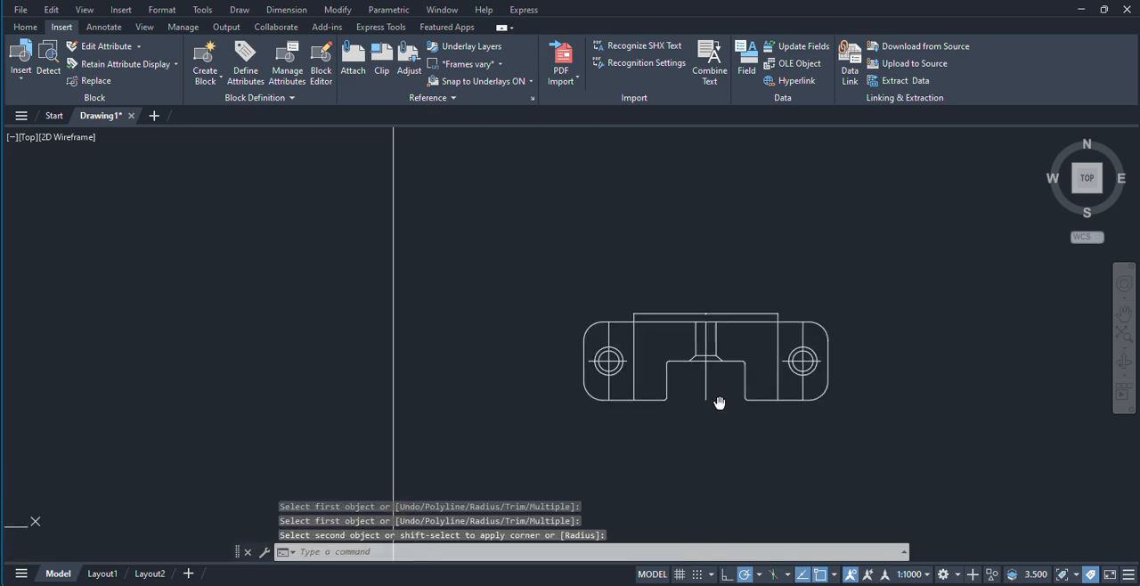
{"action": "mouse_move", "coordinate": [497, 417]}
{"action": "middle_mouse_down"}
{"action": "mouse_move", "coordinate": [600, 415]}
{"action": "mouse_move", "coordinate": [684, 433]}
{"action": "middle_mouse_up"}
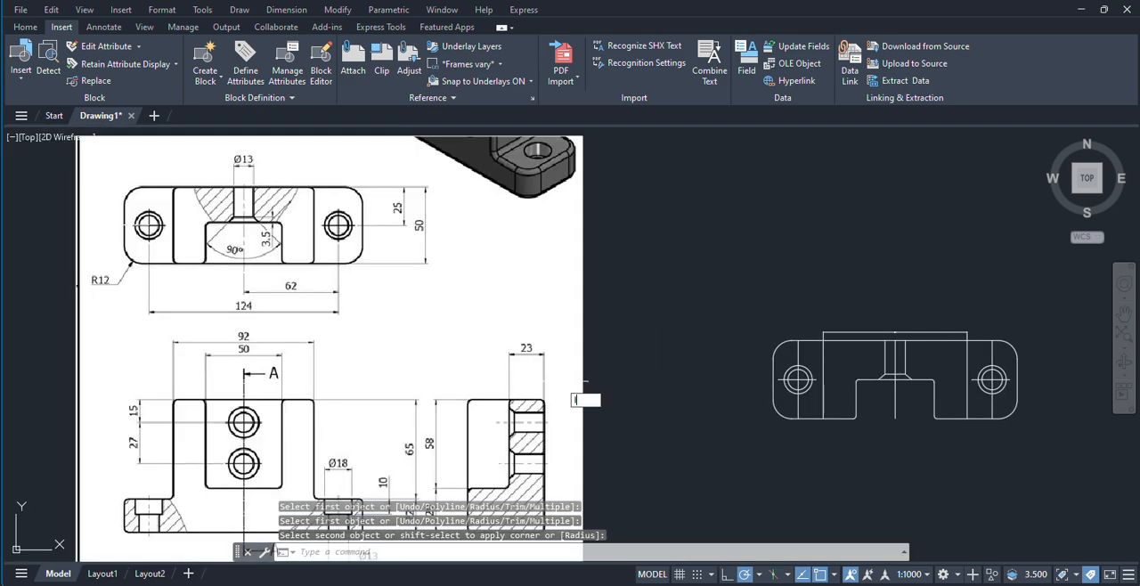
{"action": "key", "text": "Return"}
{"action": "scroll", "coordinate": [833, 419], "scroll_direction": "up", "scroll_amount": 7}
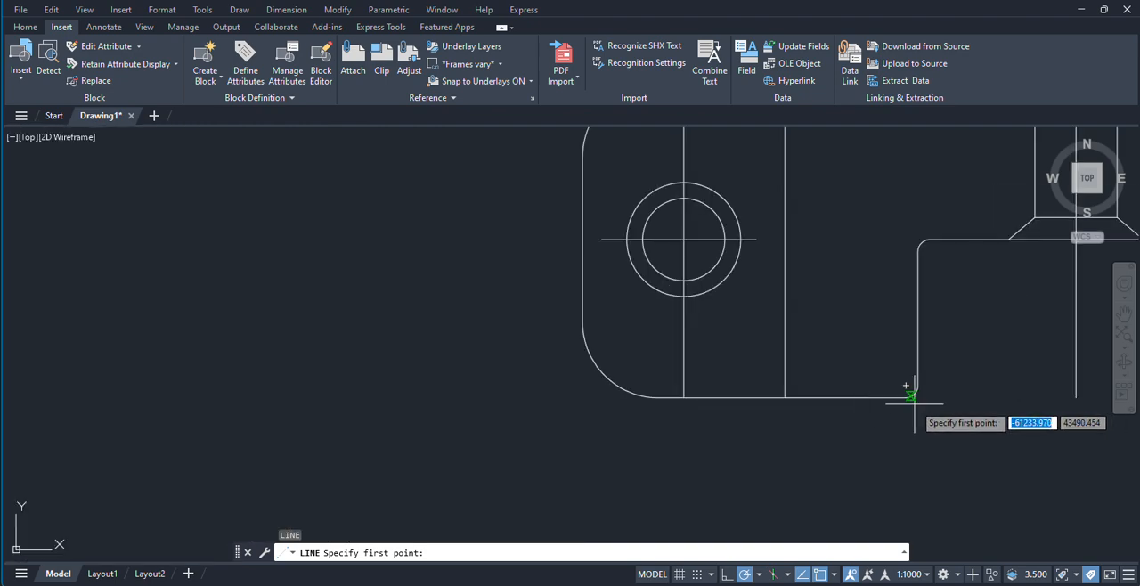
{"action": "left_click", "coordinate": [911, 395]}
{"action": "middle_click_drag", "start_coordinate": [1012, 407], "coordinate": [620, 407]}
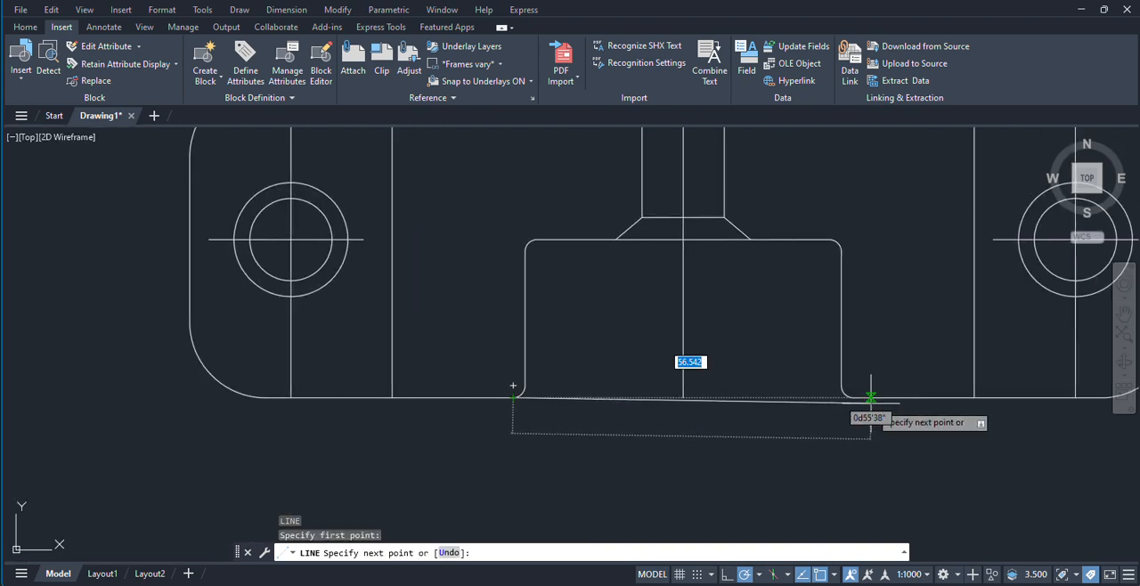
{"action": "left_click", "coordinate": [853, 396]}
{"action": "key", "text": "Return"}
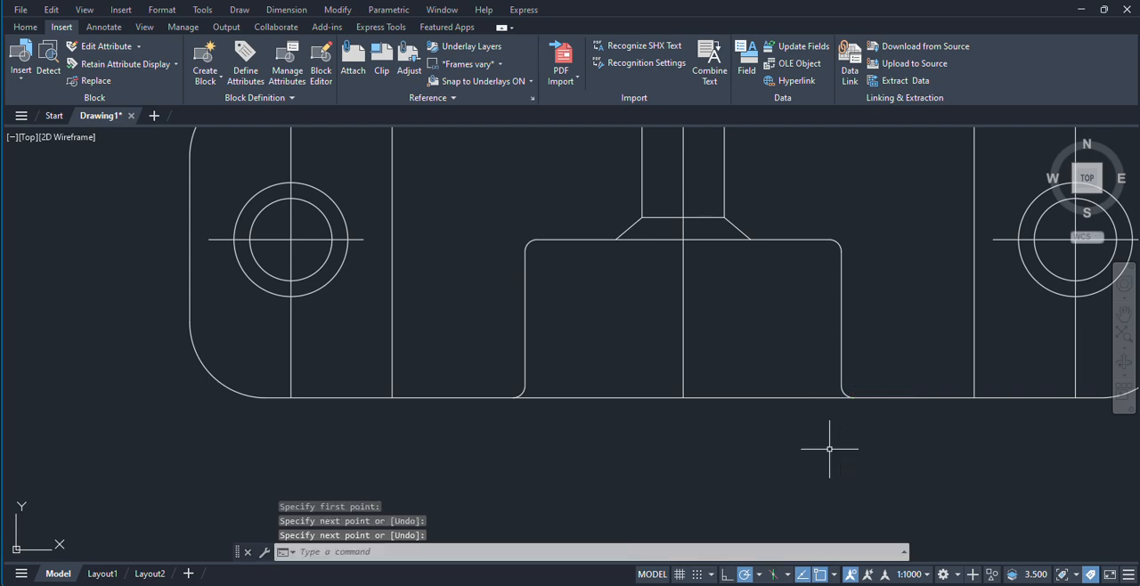
Step: Compare the redrawn top view with the reference image's top, front and section views
{"action": "scroll", "coordinate": [641, 374], "scroll_direction": "down", "scroll_amount": 5}
{"action": "middle_click_drag", "start_coordinate": [400, 386], "coordinate": [558, 374]}
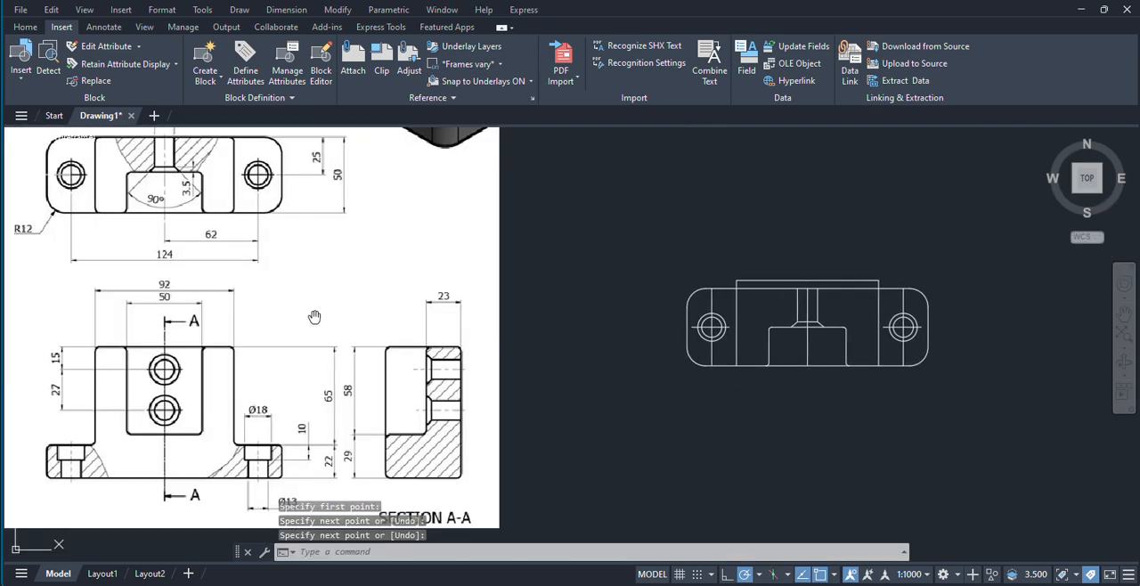
{"action": "middle_click_drag", "start_coordinate": [313, 316], "coordinate": [370, 347]}
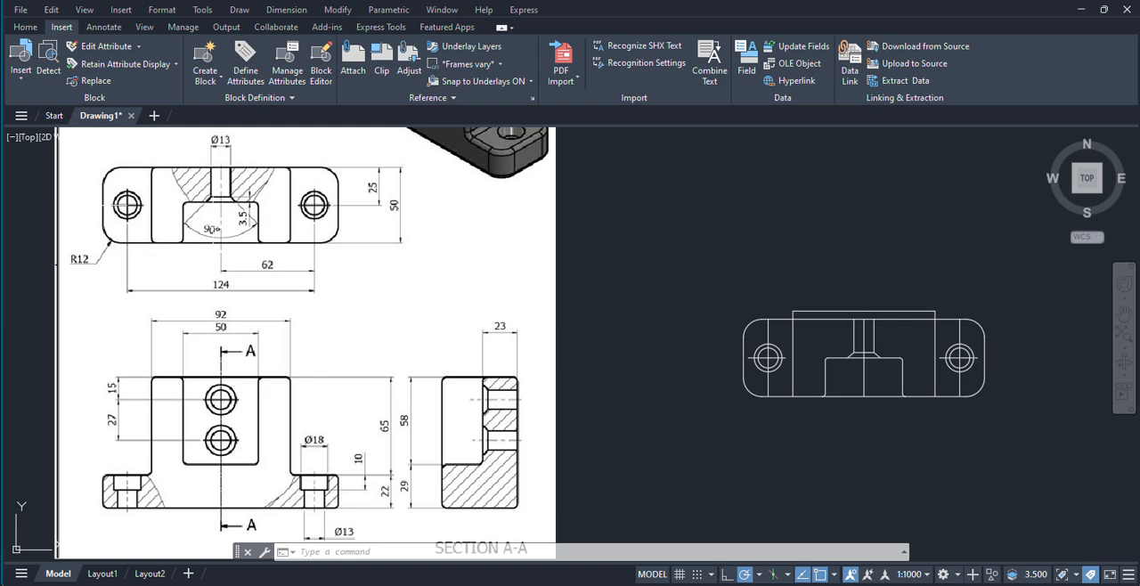
{"action": "middle_click_drag", "start_coordinate": [257, 208], "coordinate": [338, 292]}
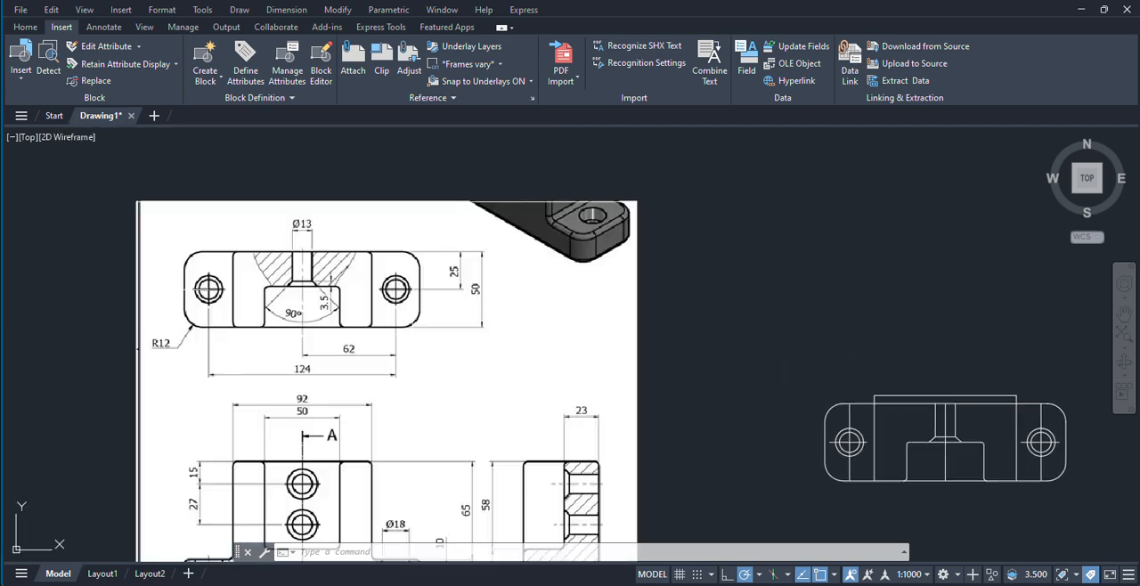
{"action": "scroll", "coordinate": [339, 292], "scroll_direction": "up", "scroll_amount": 2}
{"action": "scroll", "coordinate": [339, 292], "scroll_direction": "down", "scroll_amount": 4}
{"action": "scroll", "coordinate": [365, 299], "scroll_direction": "up", "scroll_amount": 2}
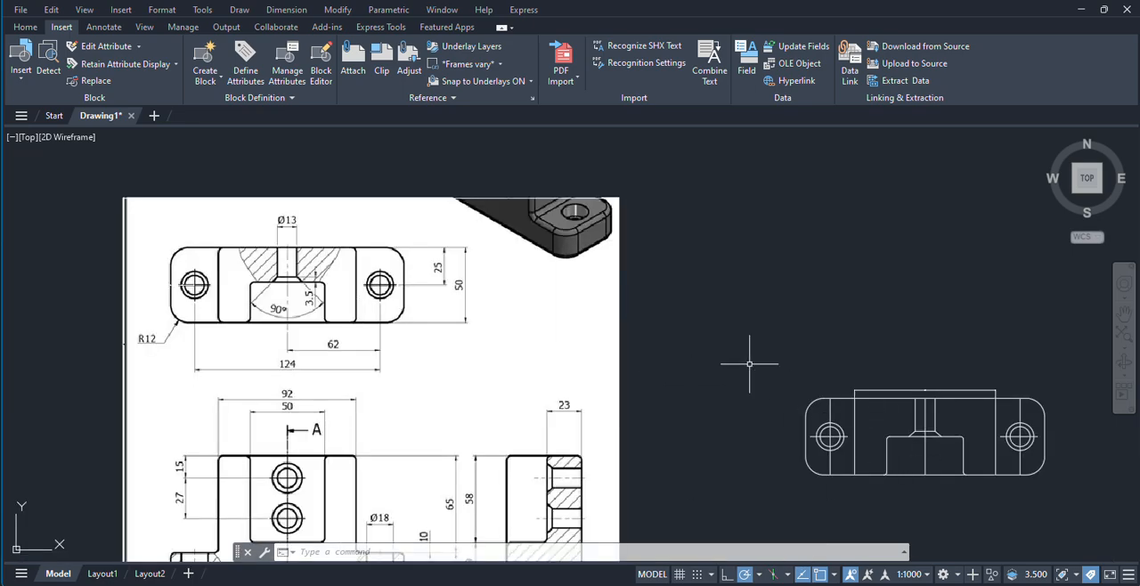
Step: Change the linetype of the redrawn top view's middle vertical line to CENTER
{"action": "middle_click_drag", "start_coordinate": [749, 364], "coordinate": [529, 336]}
{"action": "scroll", "coordinate": [701, 419], "scroll_direction": "up", "scroll_amount": 3}
{"action": "left_click", "coordinate": [668, 433]}
{"action": "left_click", "coordinate": [602, 432]}
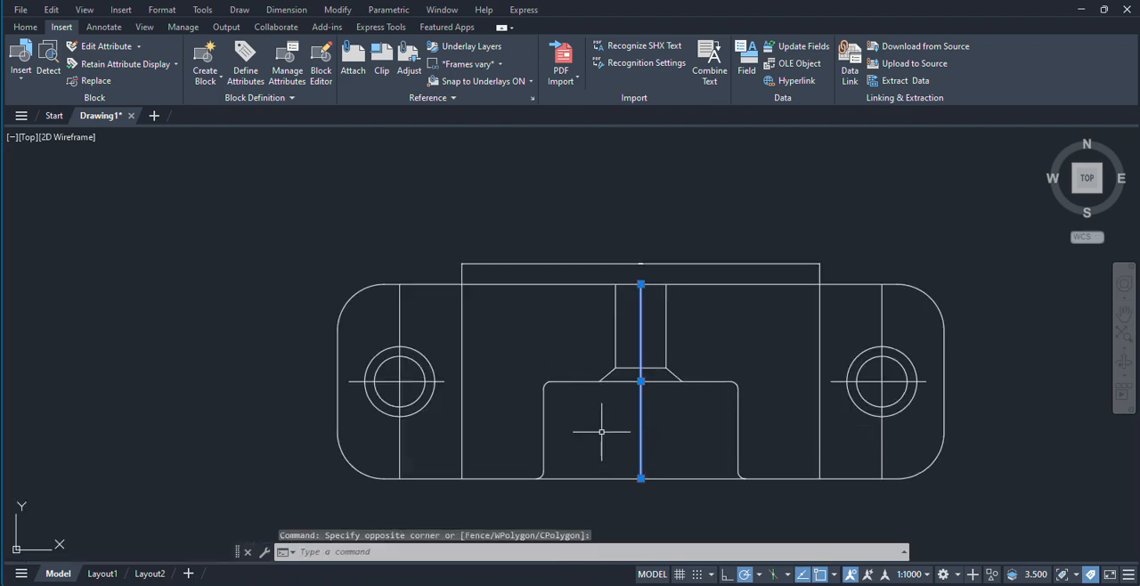
{"action": "scroll", "coordinate": [599, 430], "scroll_direction": "down", "scroll_amount": 2}
{"action": "middle_click_drag", "start_coordinate": [585, 423], "coordinate": [777, 432]}
{"action": "scroll", "coordinate": [537, 405], "scroll_direction": "down", "scroll_amount": 2}
{"action": "middle_click_drag", "start_coordinate": [446, 370], "coordinate": [592, 396]}
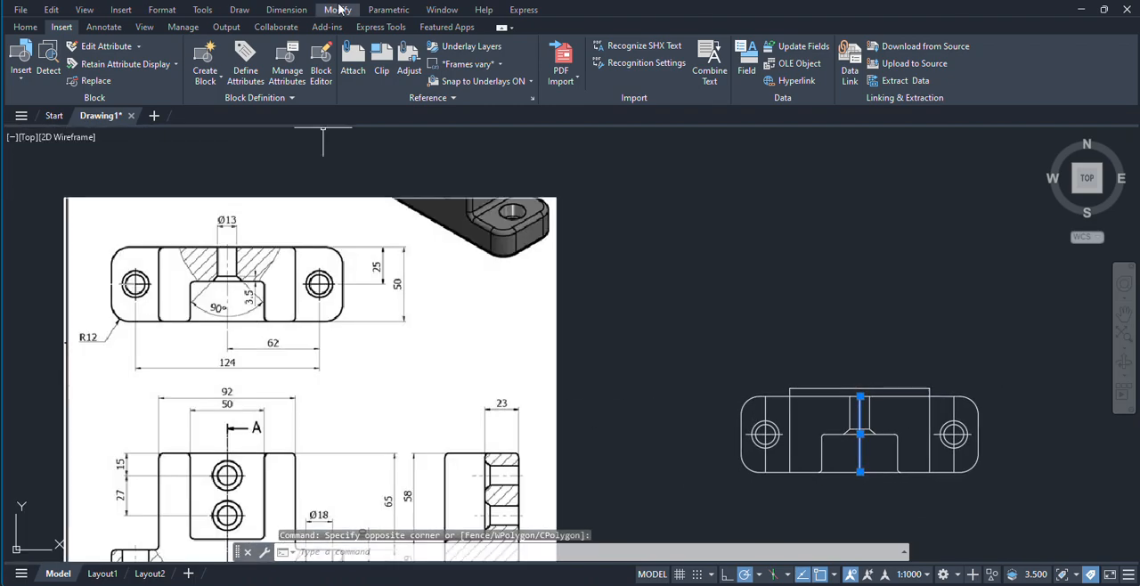
{"action": "left_click", "coordinate": [26, 27]}
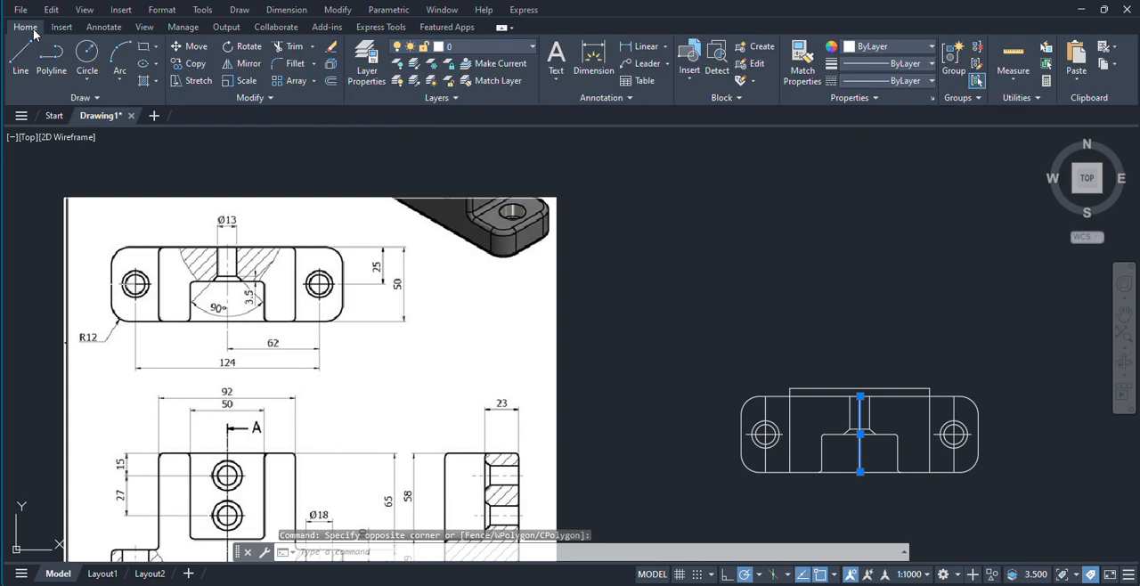
{"action": "left_click", "coordinate": [889, 81]}
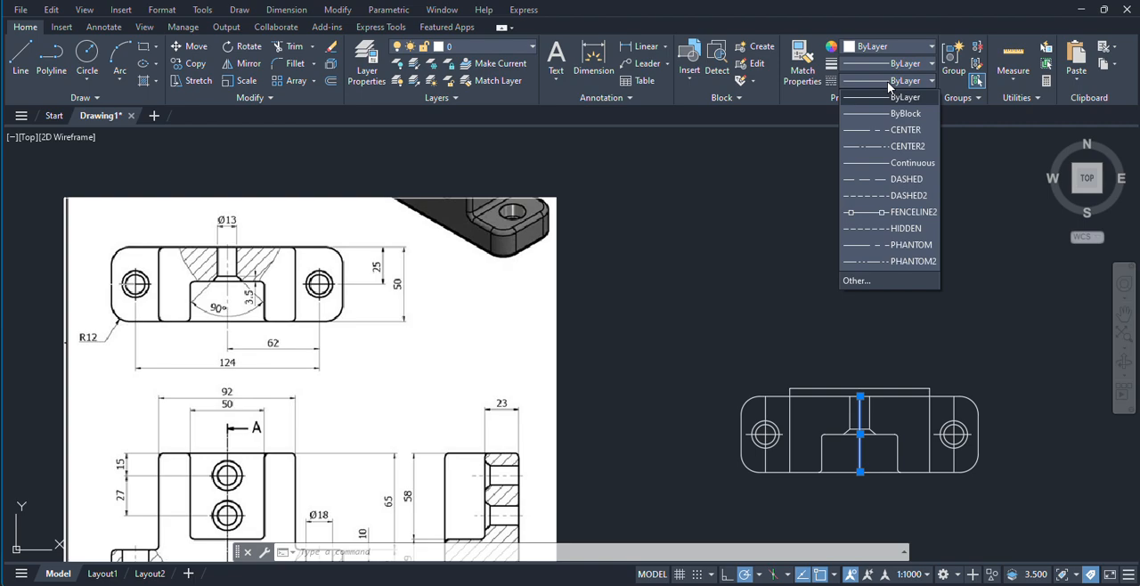
{"action": "left_click", "coordinate": [898, 130]}
{"action": "key", "text": "Escape"}
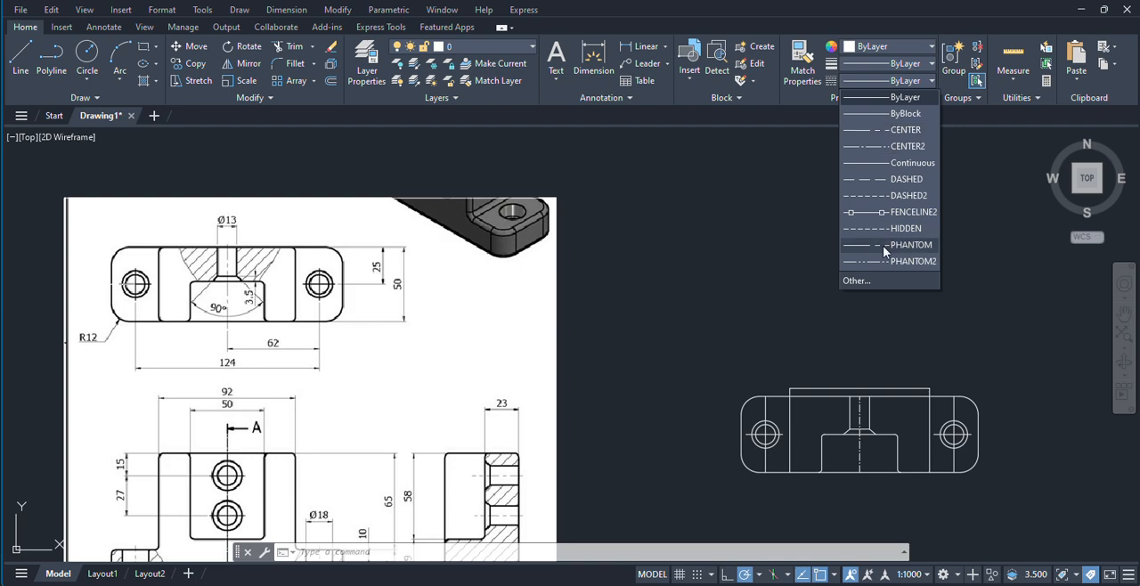
Step: Load the ACAD_ISO08W100 long-dash short-dash linetype from acadiso.lin into the drawing
{"action": "left_click", "coordinate": [868, 281]}
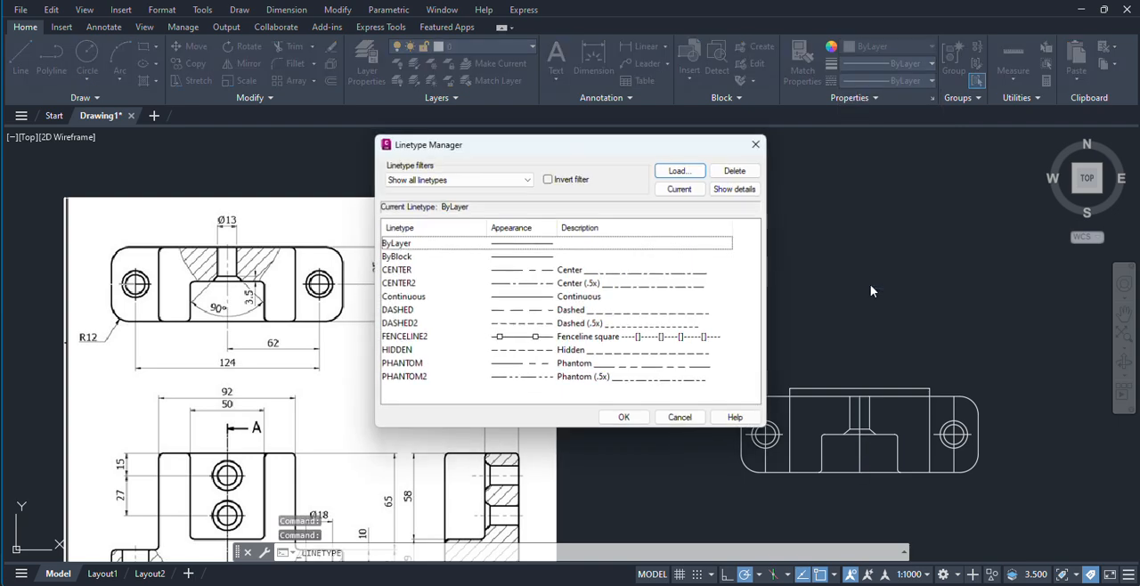
{"action": "left_click", "coordinate": [681, 170]}
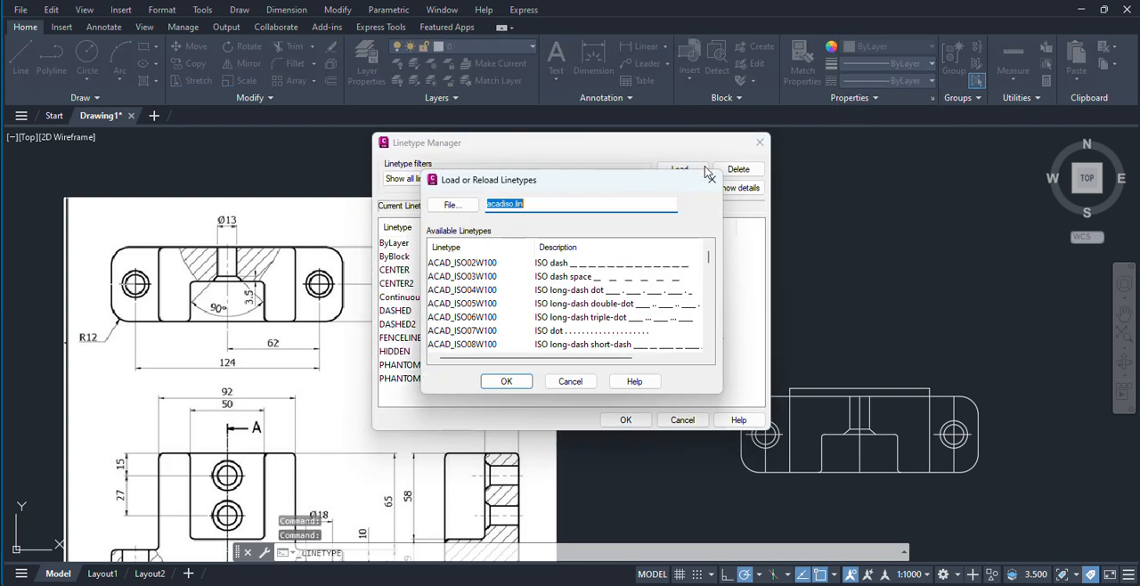
{"action": "scroll", "coordinate": [604, 299], "scroll_direction": "down", "scroll_amount": 1}
{"action": "left_click", "coordinate": [579, 306]}
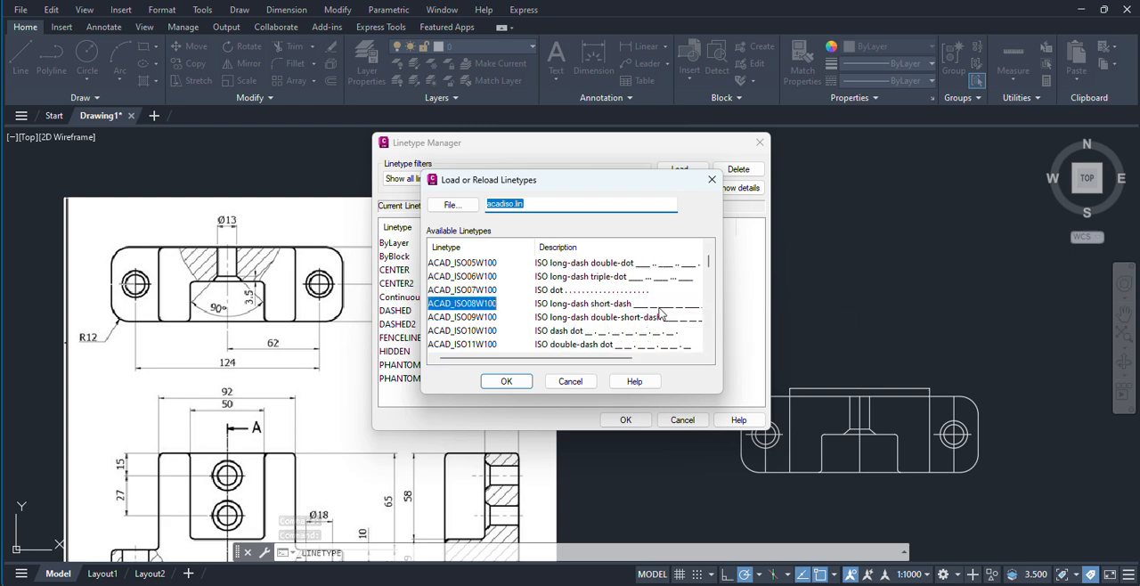
{"action": "left_click", "coordinate": [506, 381]}
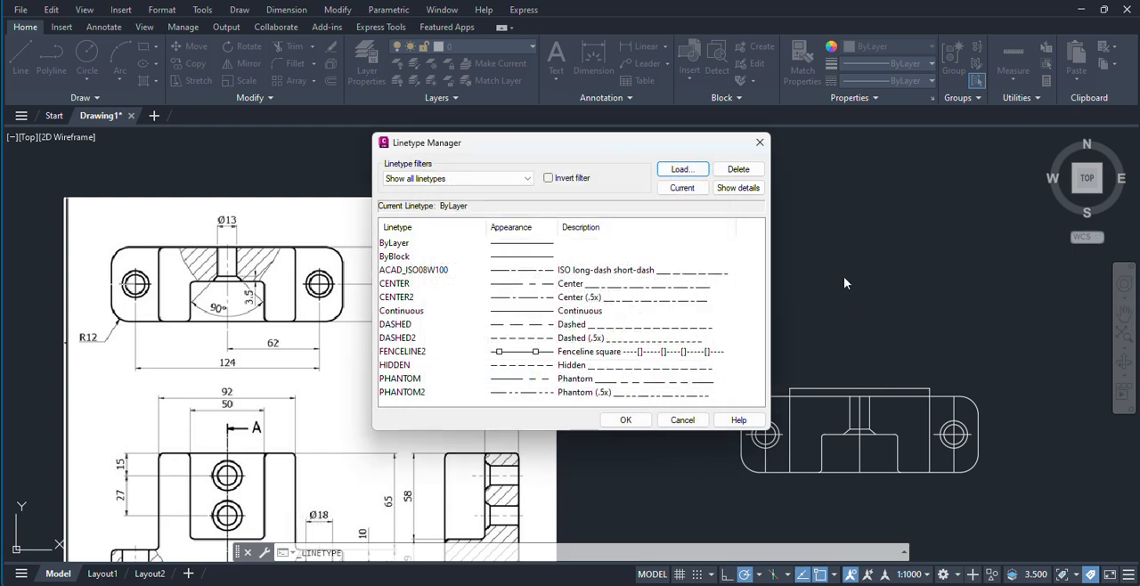
{"action": "left_click", "coordinate": [562, 272]}
{"action": "left_click", "coordinate": [626, 420]}
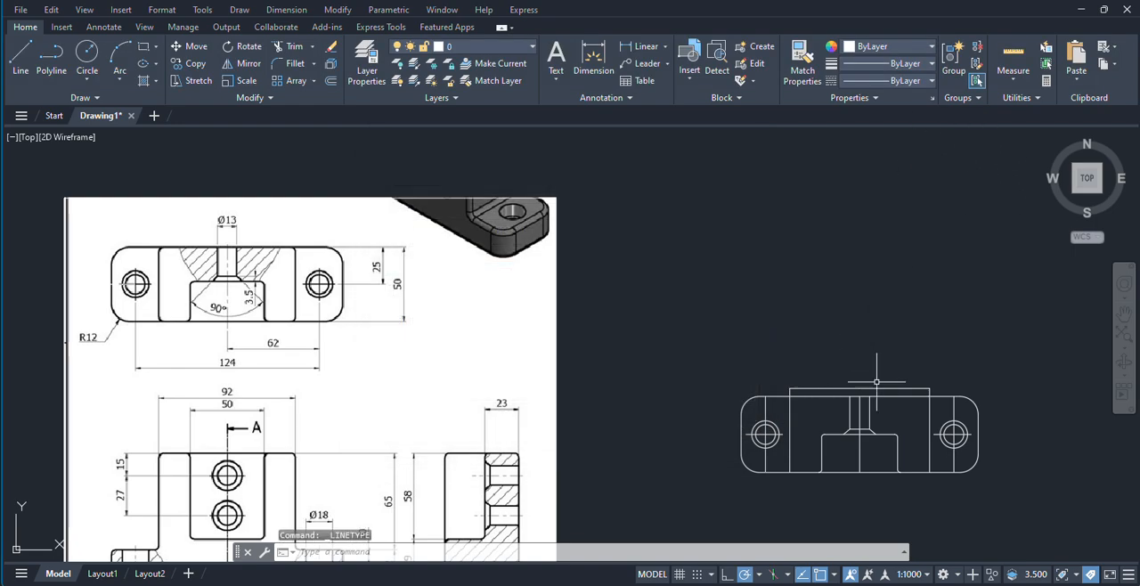
Step: Change the linetype of the redrawn top view's middle vertical line to ACAD_ISO08W100
{"action": "left_click", "coordinate": [860, 454]}
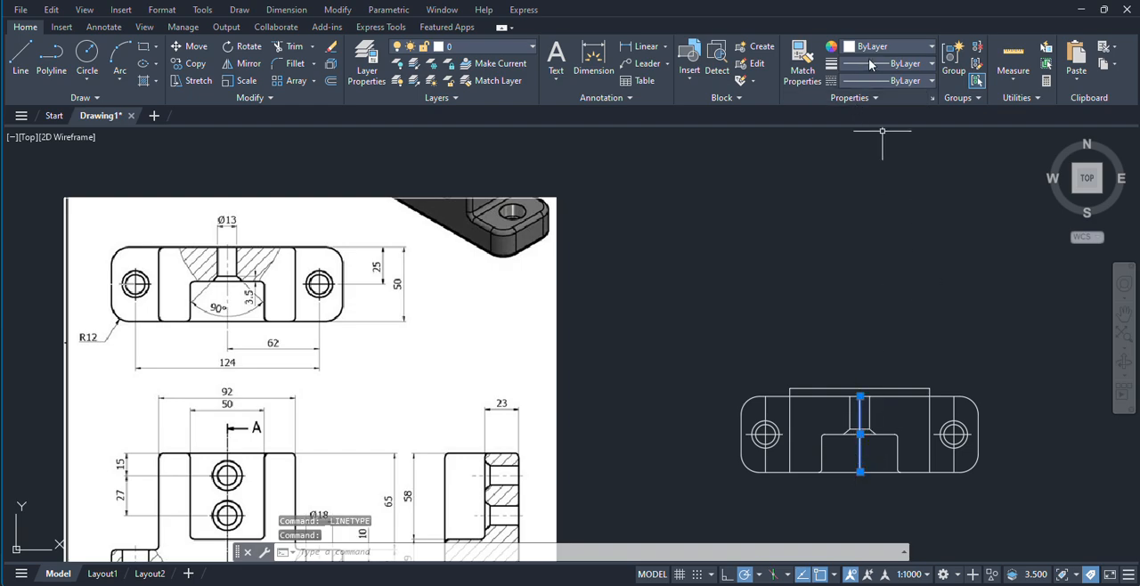
{"action": "left_click", "coordinate": [896, 81]}
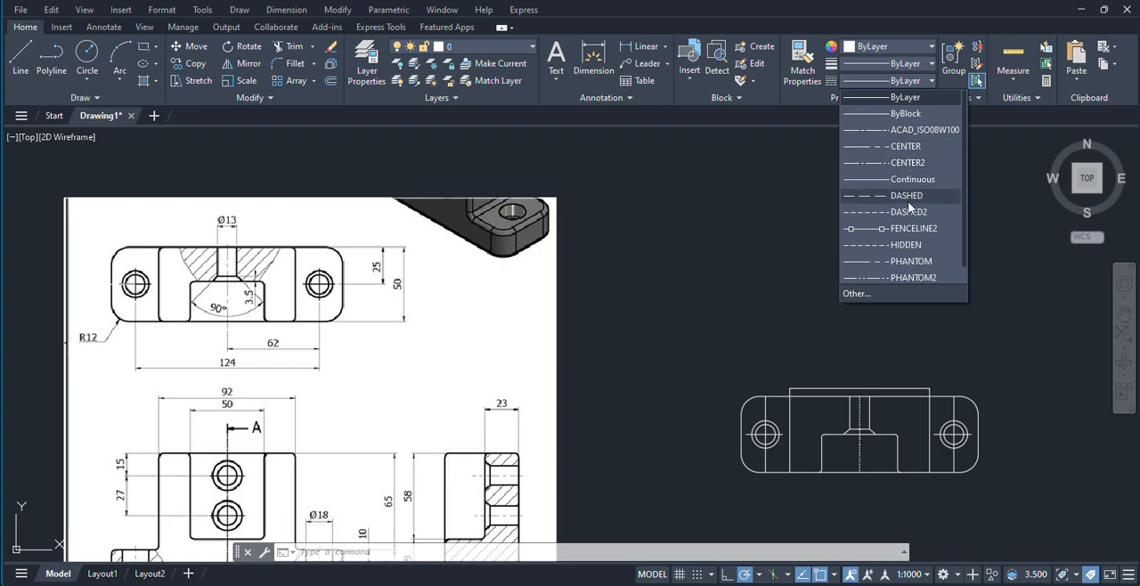
{"action": "scroll", "coordinate": [907, 203], "scroll_direction": "down", "scroll_amount": 1}
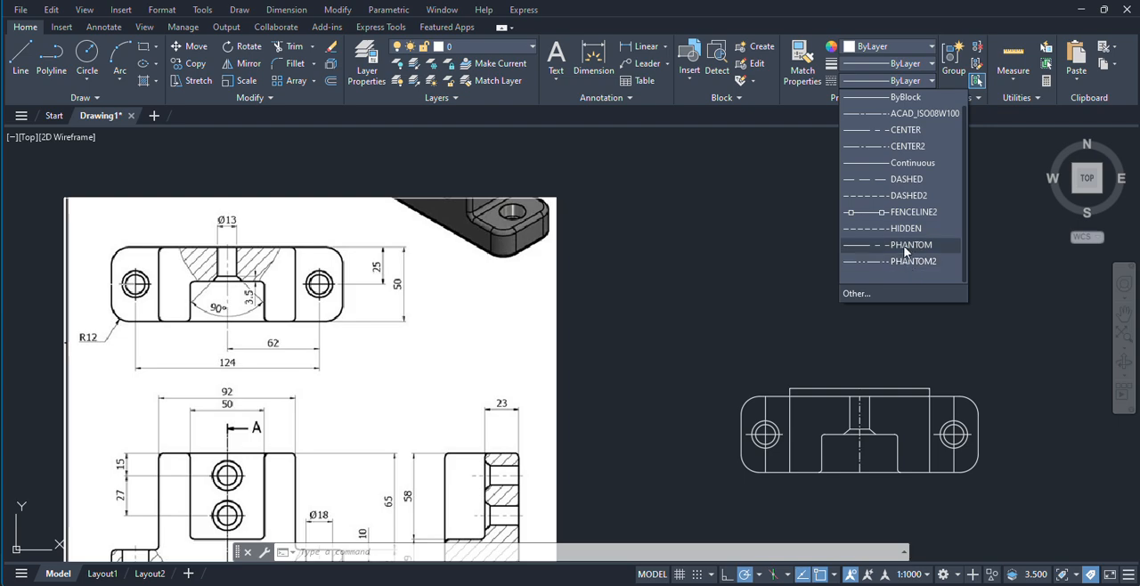
{"action": "scroll", "coordinate": [911, 138], "scroll_direction": "up", "scroll_amount": 1}
{"action": "left_click", "coordinate": [910, 130]}
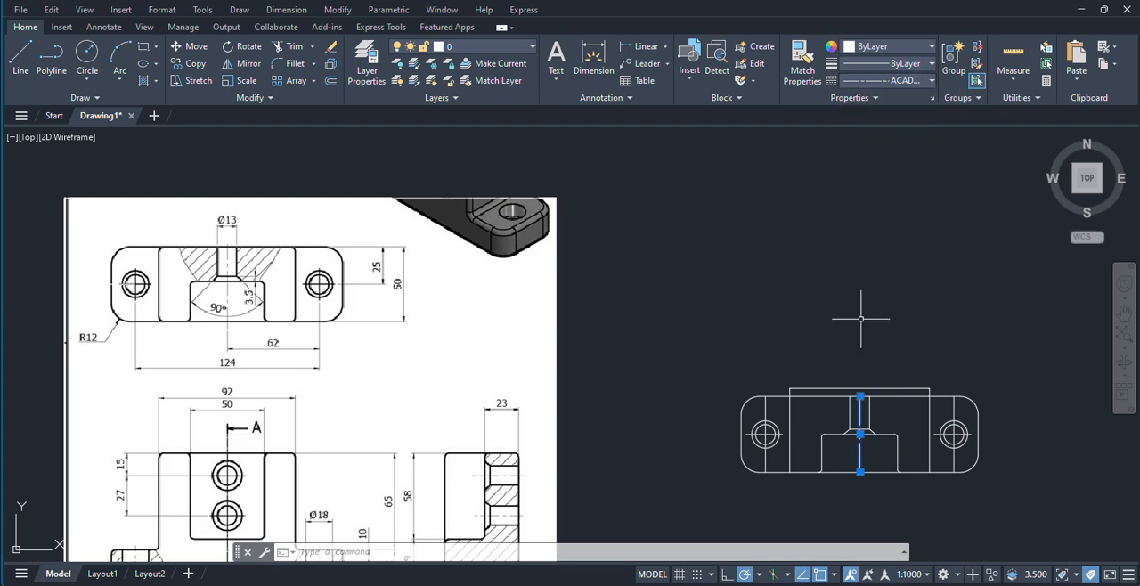
{"action": "scroll", "coordinate": [893, 432], "scroll_direction": "up", "scroll_amount": 4}
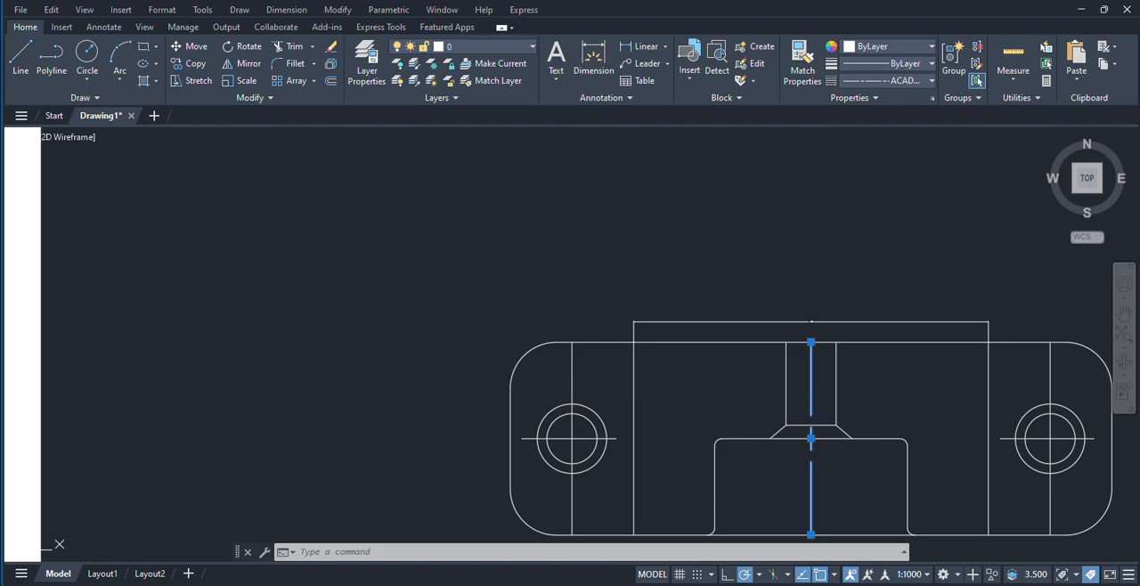
{"action": "key", "text": "Escape"}
Step: Compare the dash pattern of the redrawn top view's middle line with the centerline in the reference image
{"action": "scroll", "coordinate": [860, 287], "scroll_direction": "down", "scroll_amount": 4}
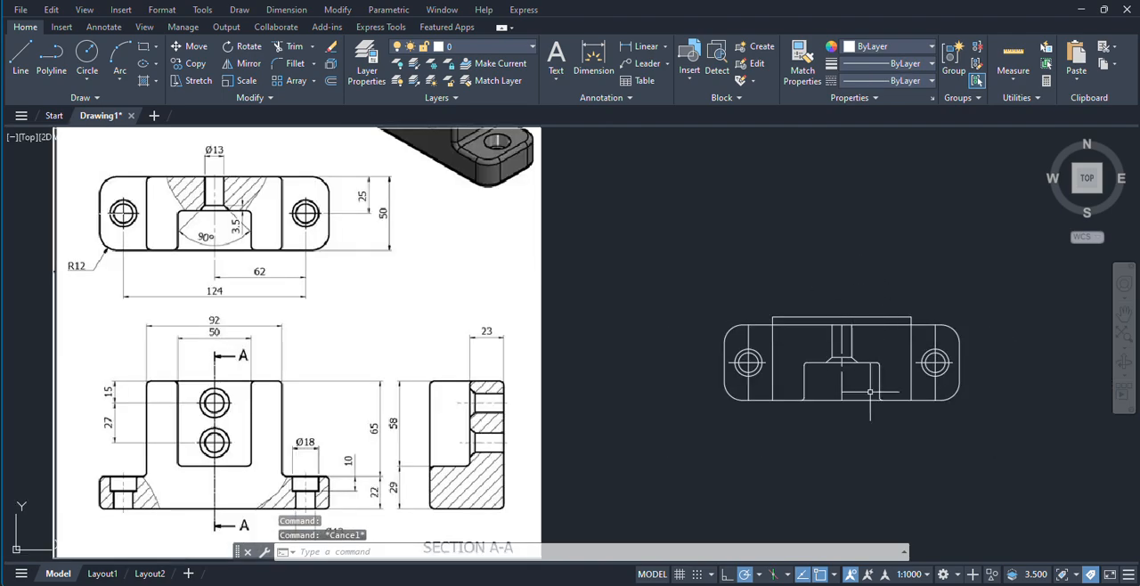
{"action": "scroll", "coordinate": [871, 393], "scroll_direction": "up", "scroll_amount": 1}
{"action": "scroll", "coordinate": [859, 380], "scroll_direction": "down", "scroll_amount": 1}
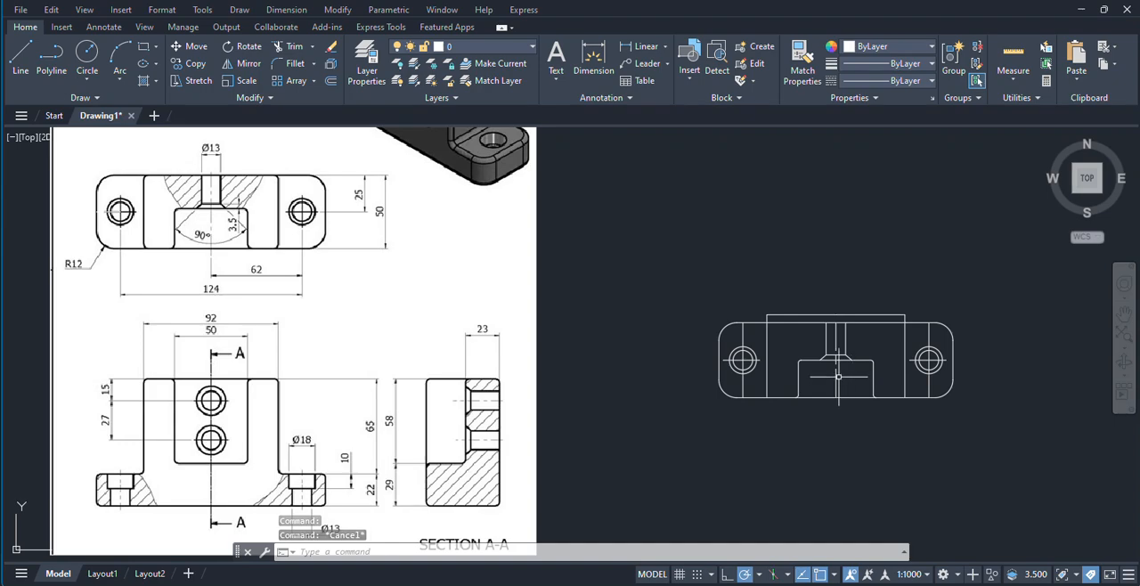
{"action": "scroll", "coordinate": [834, 350], "scroll_direction": "up", "scroll_amount": 2}
{"action": "middle_click_drag", "start_coordinate": [585, 367], "coordinate": [839, 385]}
{"action": "middle_click_drag", "start_coordinate": [134, 190], "coordinate": [177, 272]}
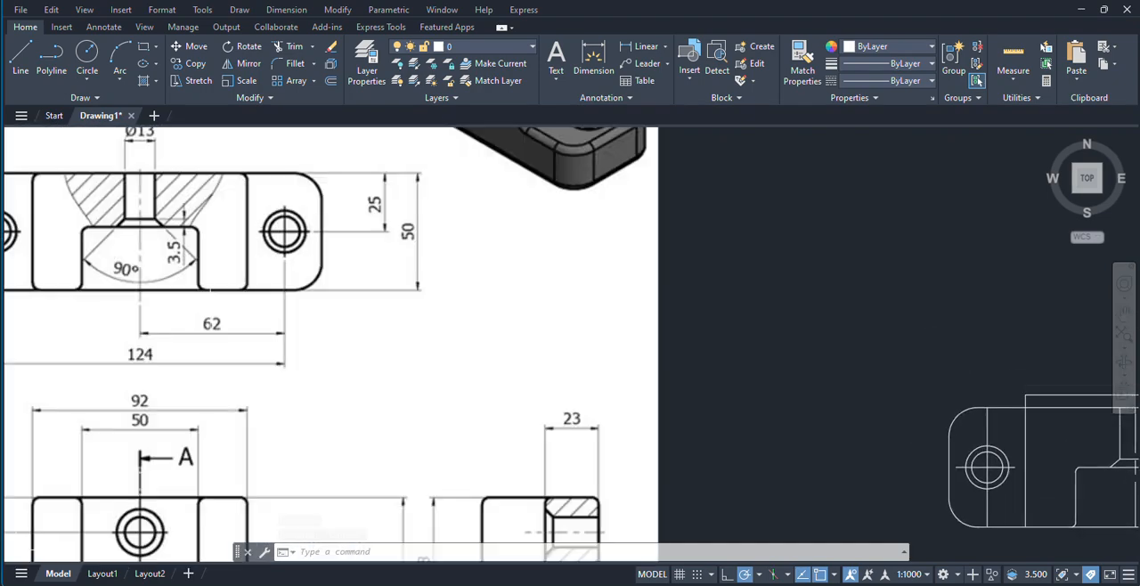
{"action": "scroll", "coordinate": [127, 266], "scroll_direction": "up", "scroll_amount": 2}
{"action": "scroll", "coordinate": [124, 262], "scroll_direction": "down", "scroll_amount": 3}
{"action": "scroll", "coordinate": [143, 250], "scroll_direction": "up", "scroll_amount": 1}
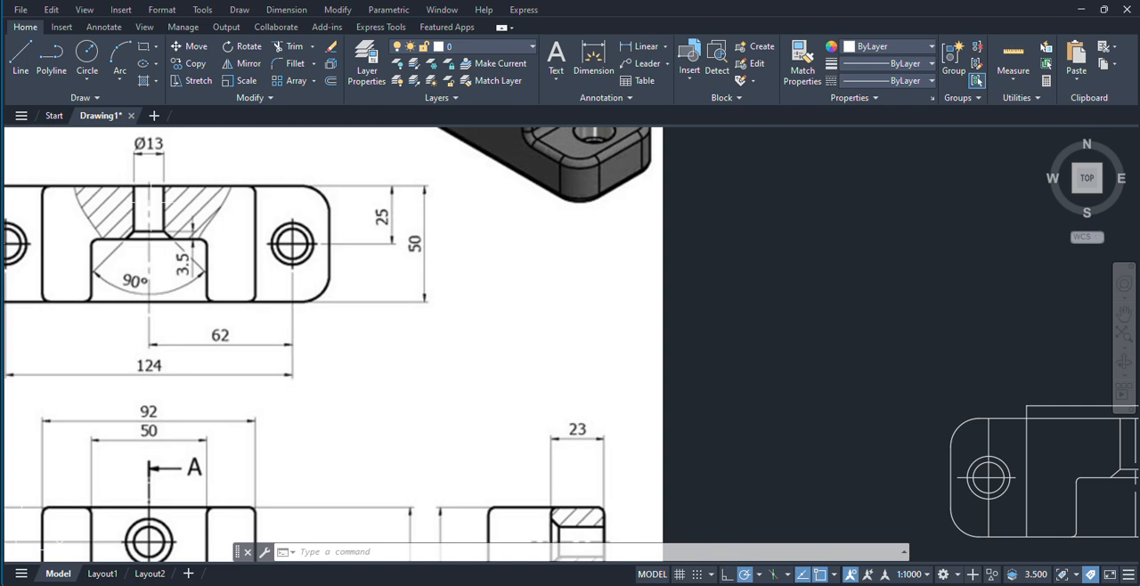
{"action": "scroll", "coordinate": [150, 183], "scroll_direction": "up", "scroll_amount": 4}
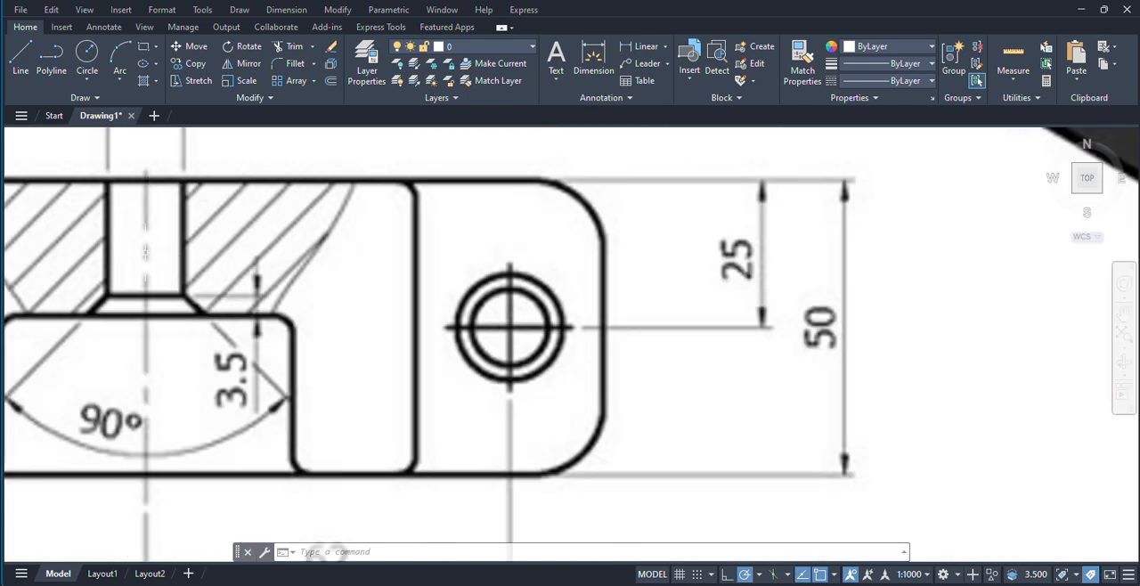
{"action": "scroll", "coordinate": [272, 353], "scroll_direction": "down", "scroll_amount": 4}
{"action": "middle_click_drag", "start_coordinate": [642, 351], "coordinate": [277, 250]}
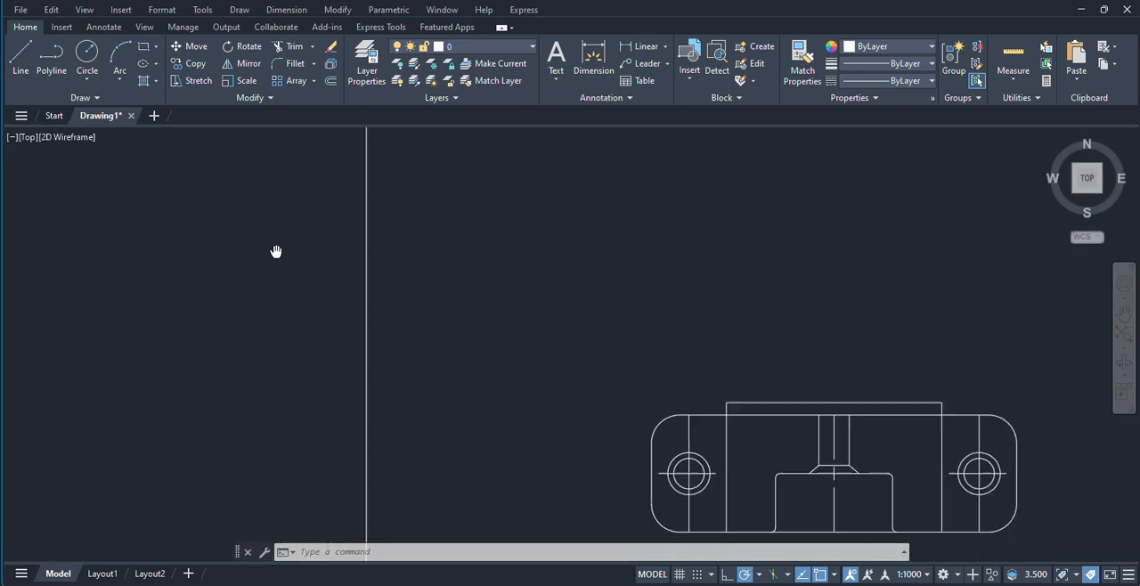
{"action": "middle_click_drag", "start_coordinate": [690, 318], "coordinate": [584, 256]}
{"action": "scroll", "coordinate": [726, 429], "scroll_direction": "up", "scroll_amount": 2}
{"action": "left_click", "coordinate": [738, 445]}
{"action": "left_click", "coordinate": [674, 437]}
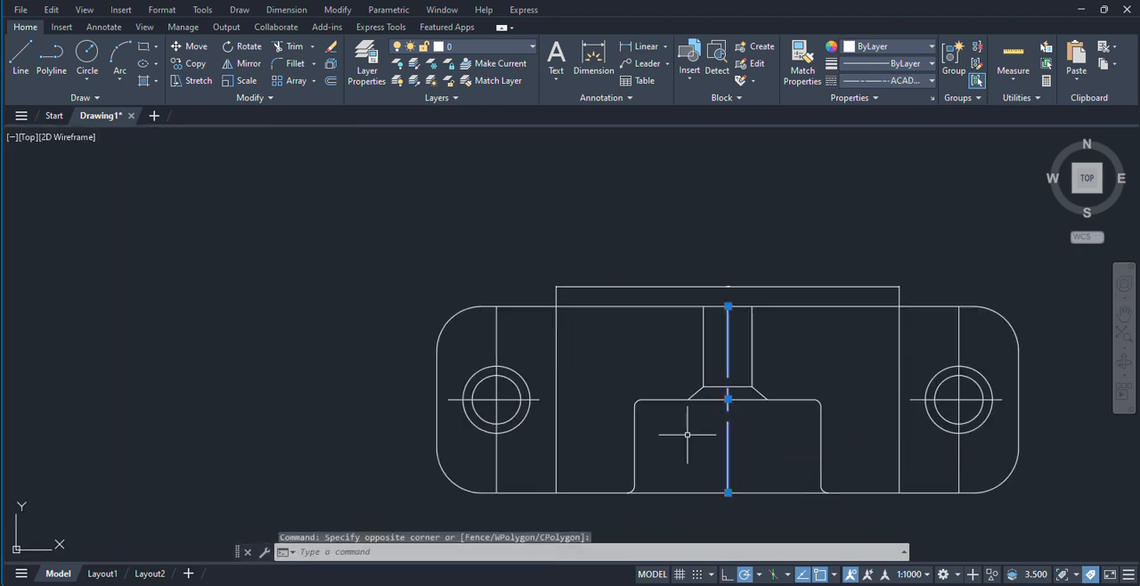
{"action": "left_click", "coordinate": [879, 82]}
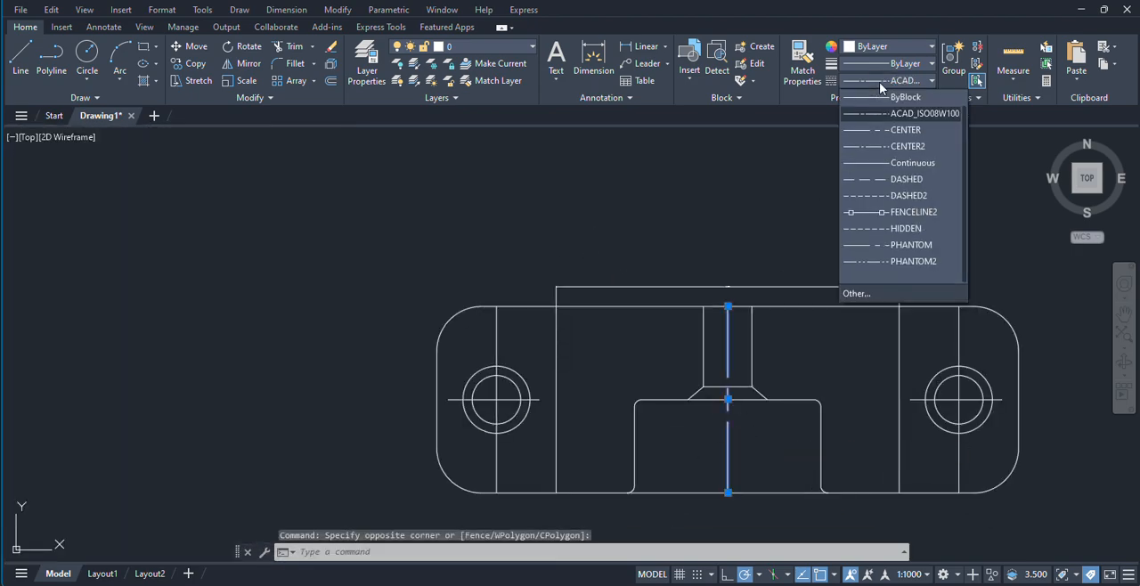
{"action": "left_click", "coordinate": [879, 82]}
{"action": "left_click", "coordinate": [879, 80]}
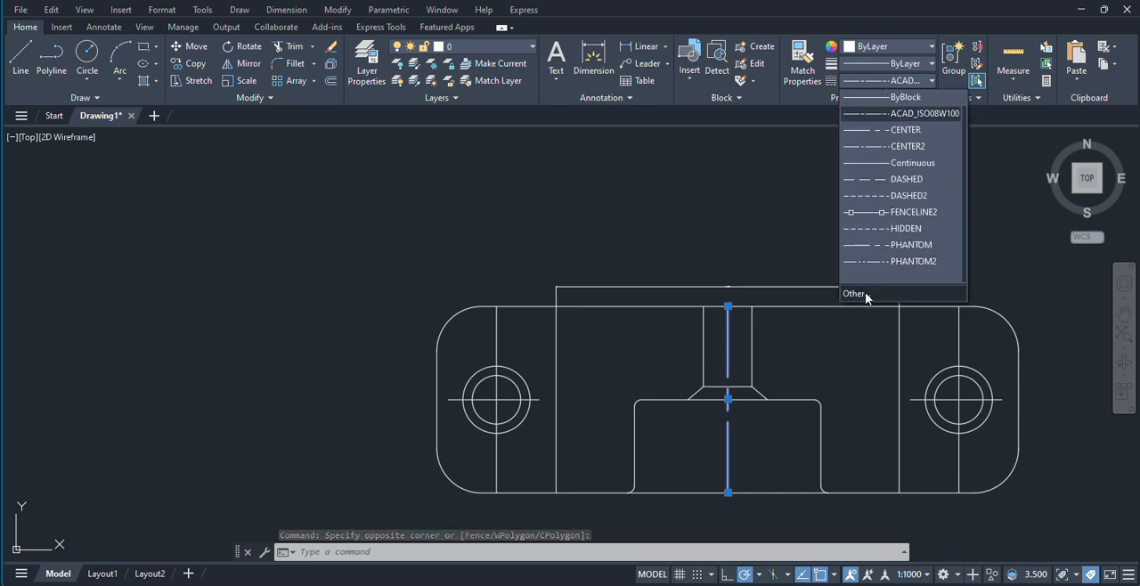
{"action": "left_click", "coordinate": [836, 306]}
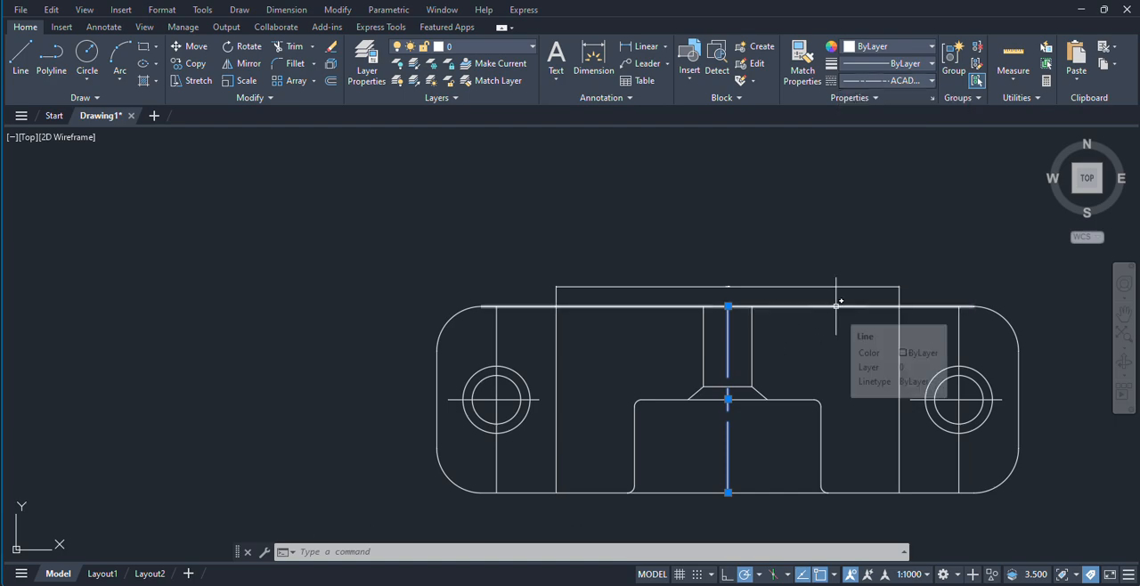
{"action": "key", "text": "Escape"}
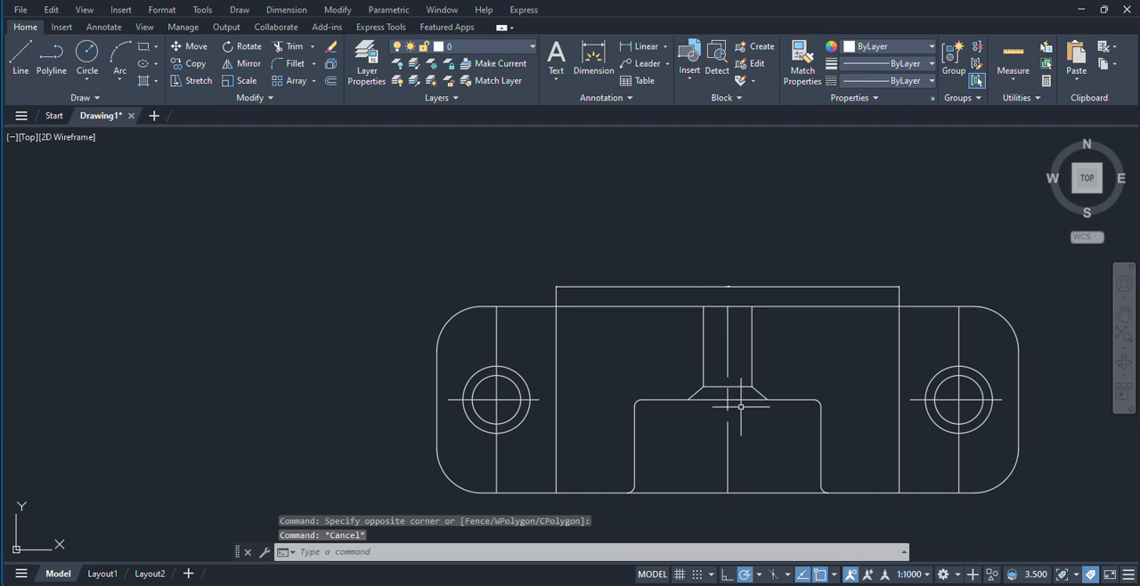
Step: Set both the global scale factor and the current object scale for linetypes to .5
{"action": "left_click", "coordinate": [713, 500]}
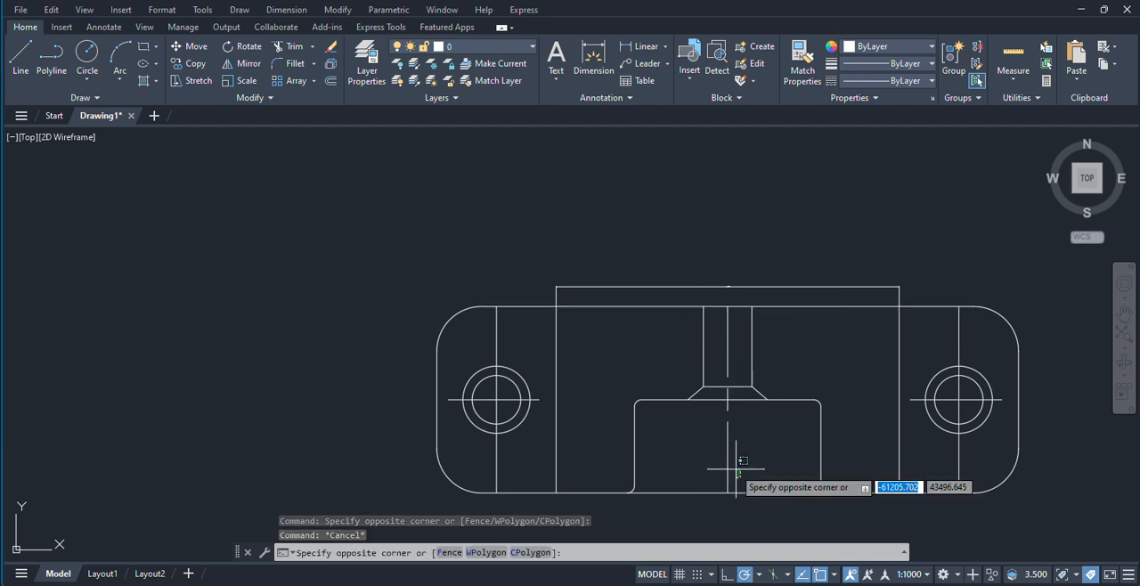
{"action": "left_click", "coordinate": [883, 157]}
{"action": "left_click", "coordinate": [876, 82]}
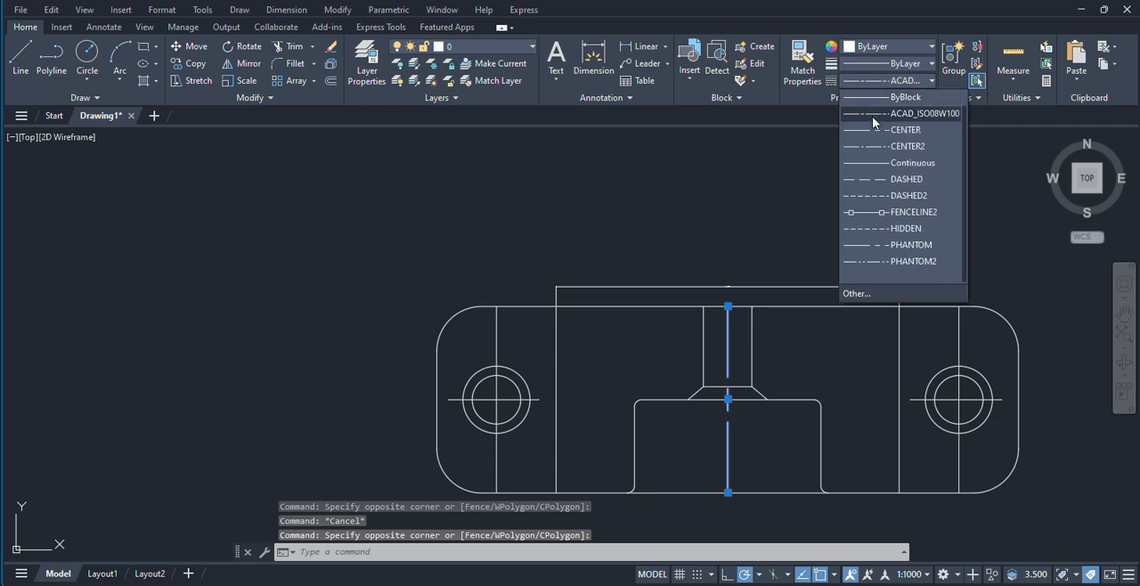
{"action": "left_click", "coordinate": [855, 294]}
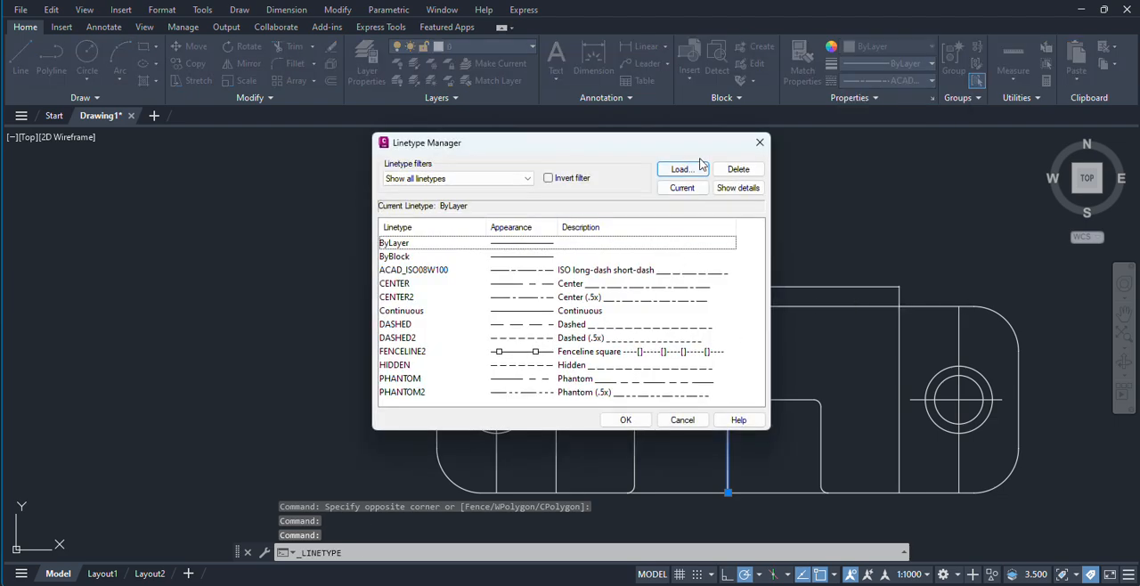
{"action": "left_click", "coordinate": [738, 188]}
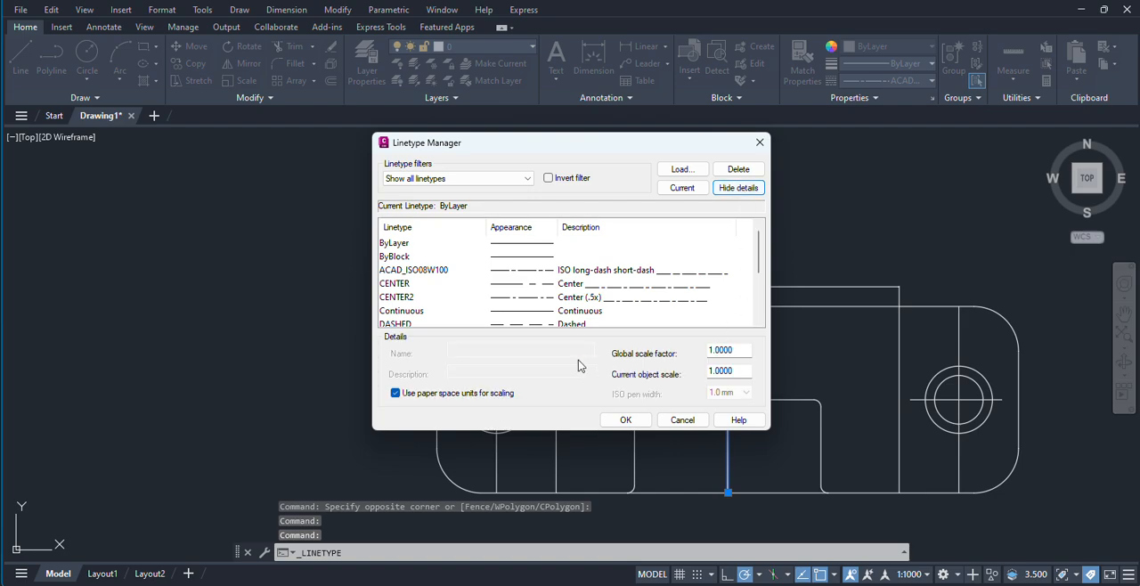
{"action": "left_click", "coordinate": [554, 271]}
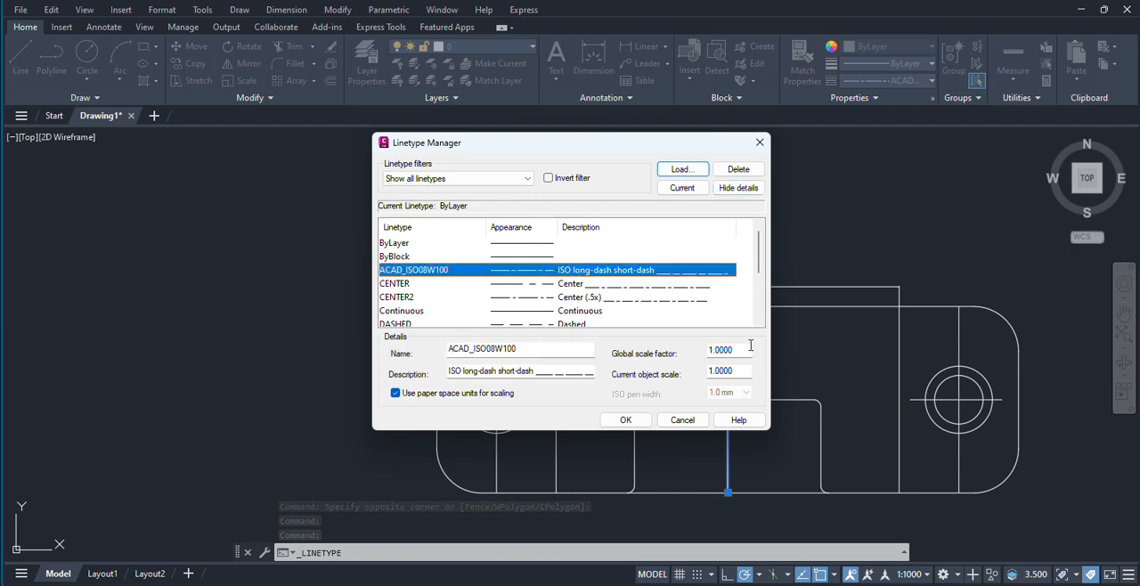
{"action": "left_click_drag", "start_coordinate": [751, 348], "coordinate": [686, 347]}
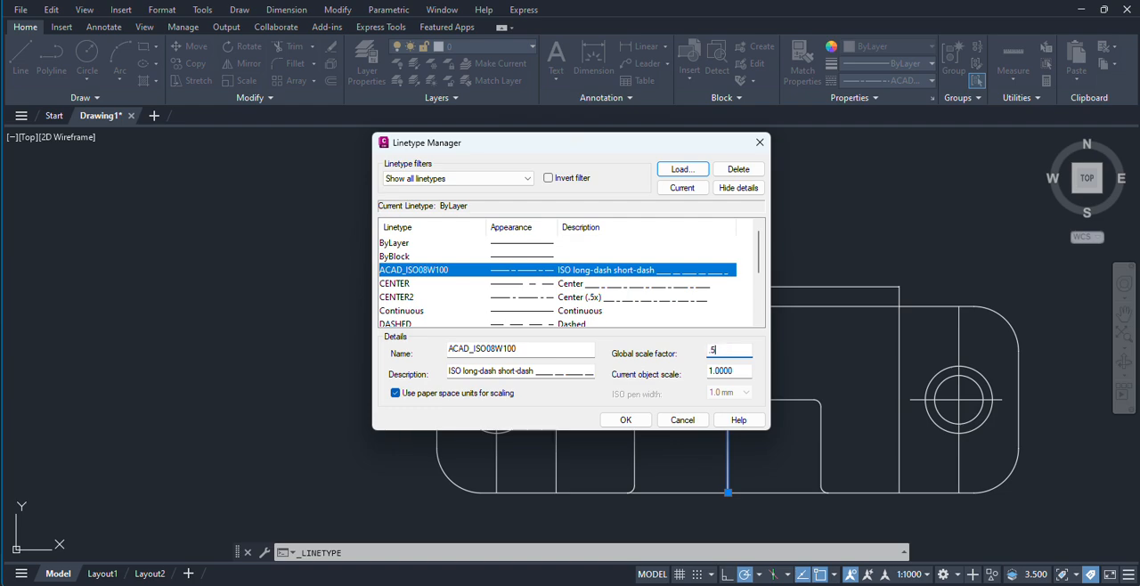
{"action": "key", "text": "Return"}
{"action": "left_click", "coordinate": [712, 174]}
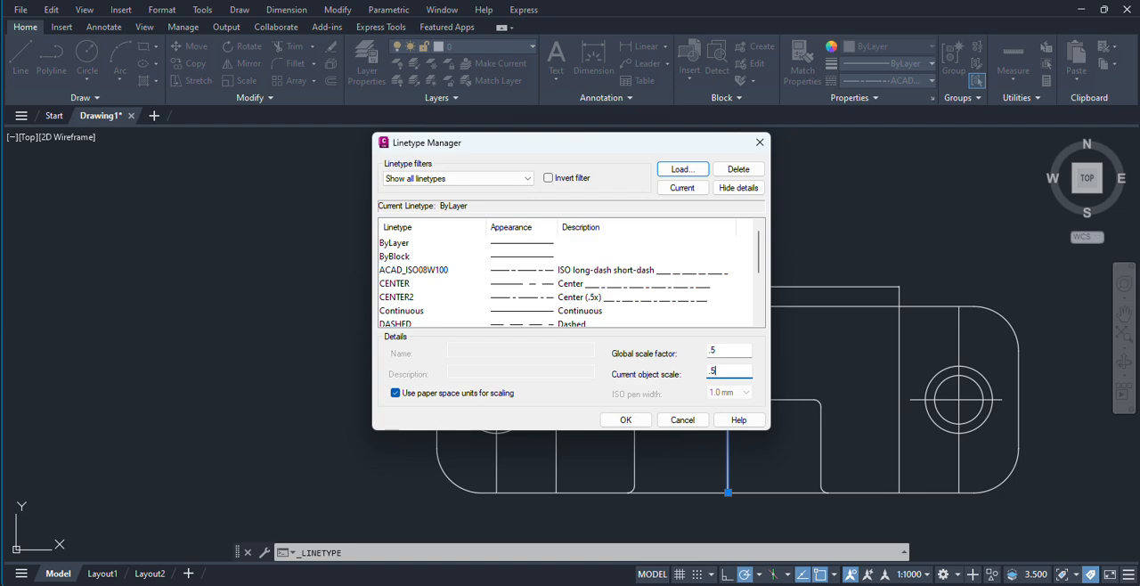
{"action": "left_click", "coordinate": [615, 422]}
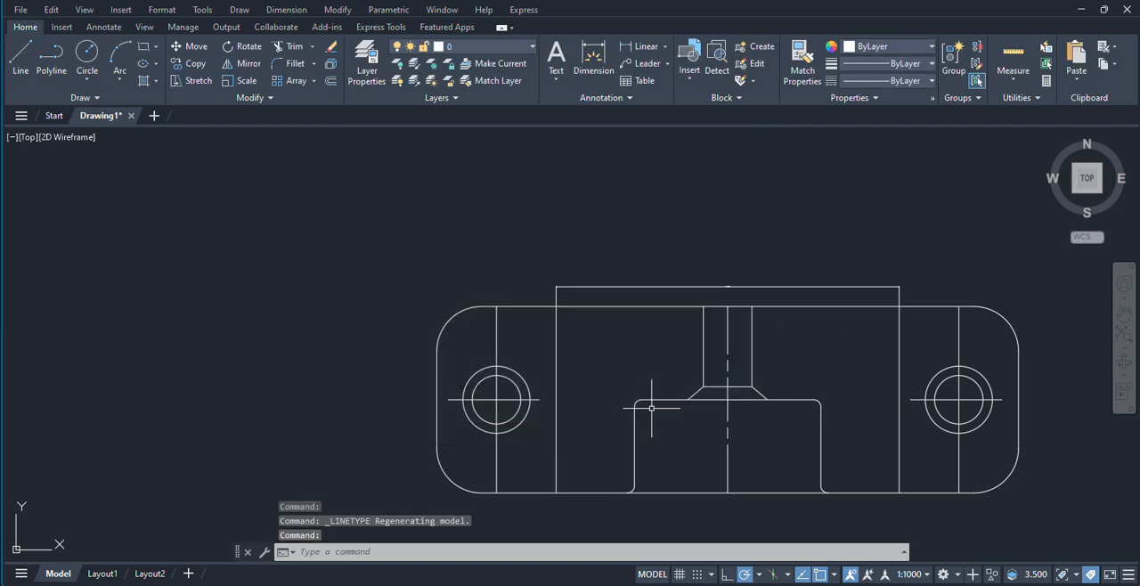
Step: Change the linetype of the top view's middle vertical line to CENTER and inspect its dashes up close
{"action": "middle_click_drag", "start_coordinate": [770, 419], "coordinate": [765, 401]}
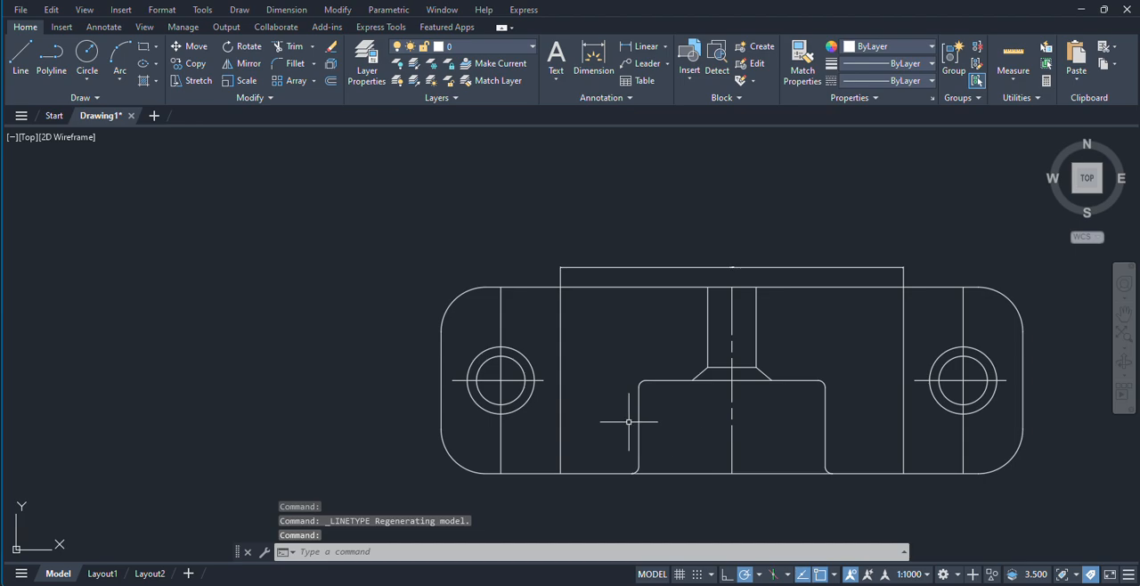
{"action": "scroll", "coordinate": [628, 417], "scroll_direction": "down", "scroll_amount": 3}
{"action": "middle_click_drag", "start_coordinate": [451, 410], "coordinate": [580, 406]}
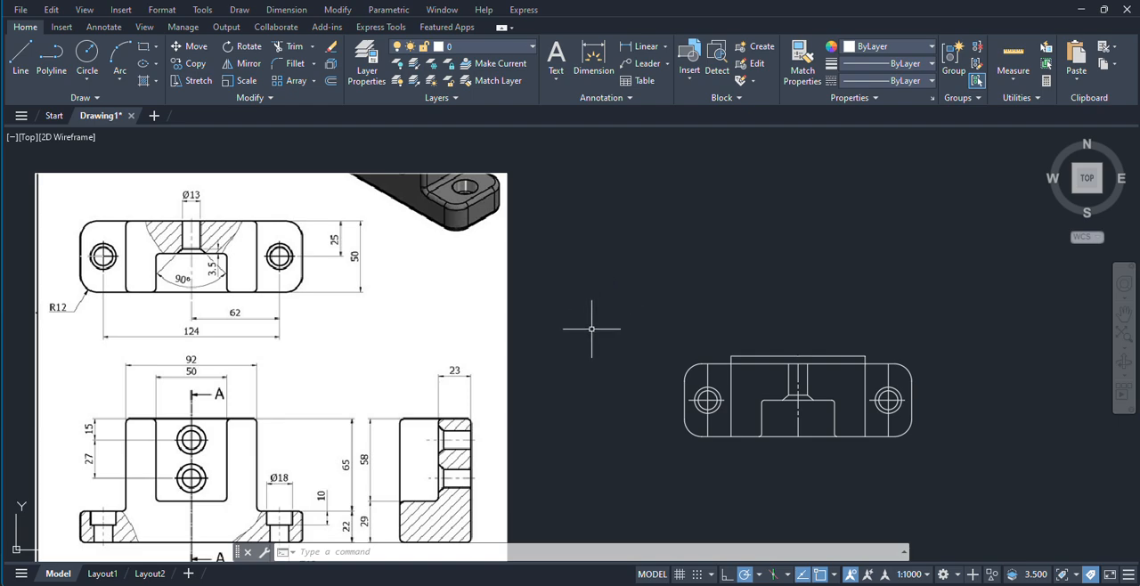
{"action": "left_click", "coordinate": [804, 410]}
{"action": "left_click", "coordinate": [795, 415]}
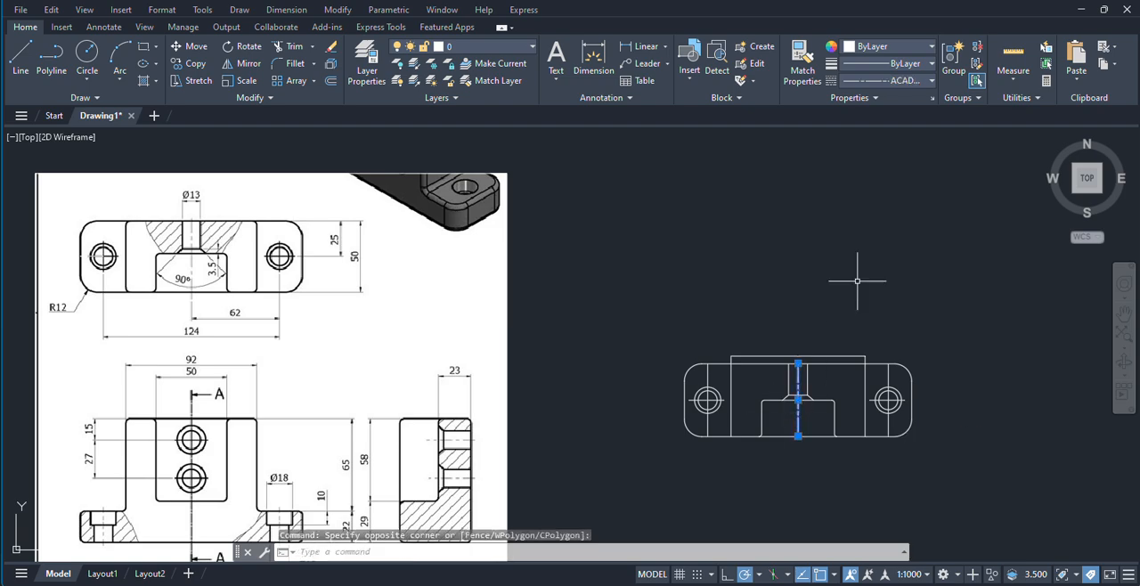
{"action": "left_click", "coordinate": [880, 80]}
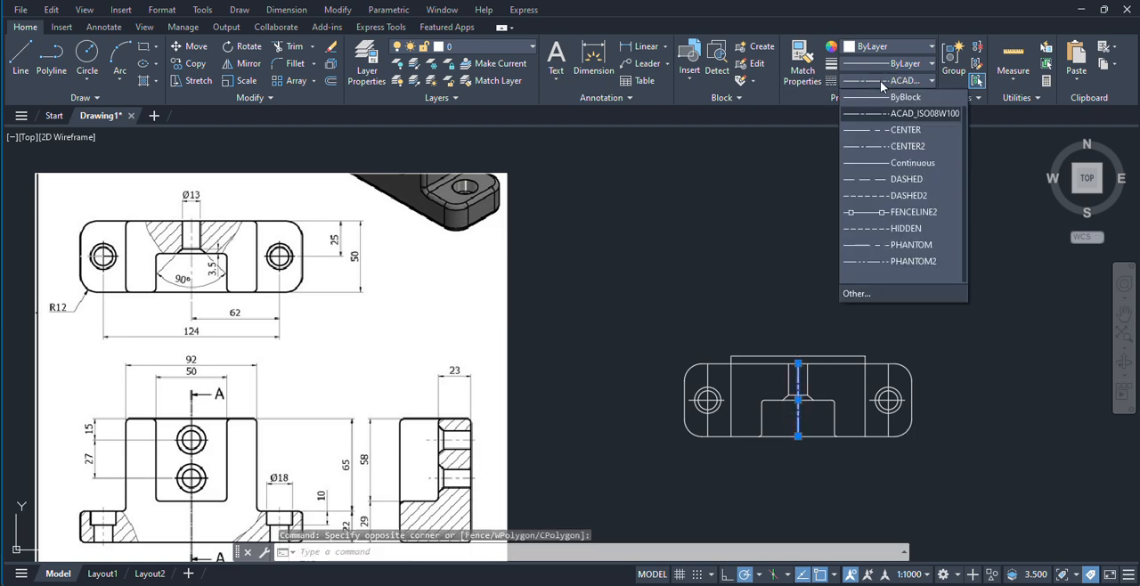
{"action": "left_click", "coordinate": [904, 129]}
{"action": "scroll", "coordinate": [832, 415], "scroll_direction": "up", "scroll_amount": 10}
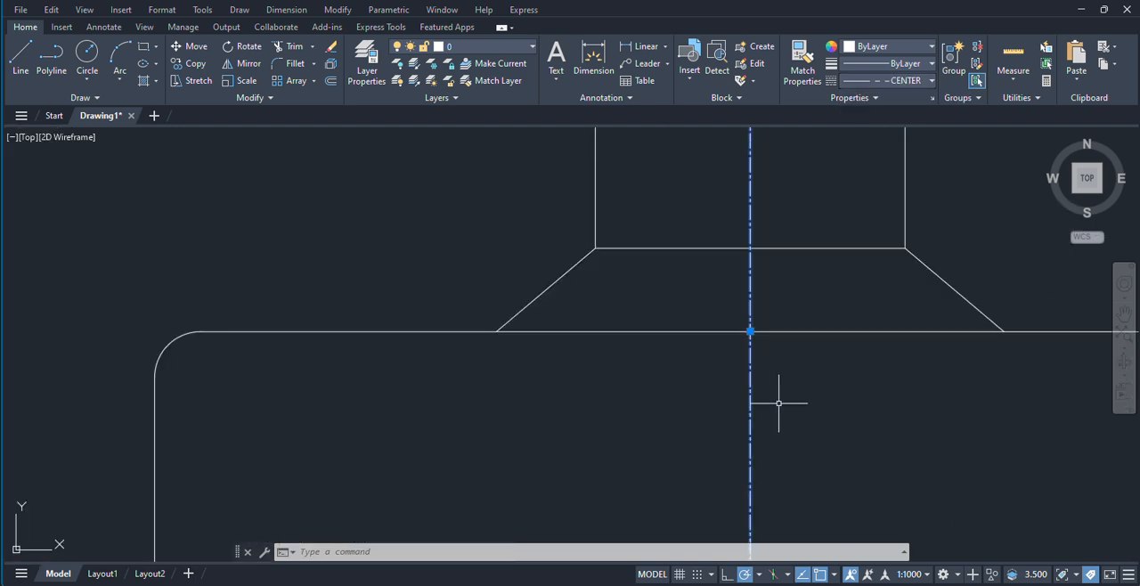
{"action": "left_click", "coordinate": [784, 396]}
{"action": "key", "text": "Escape"}
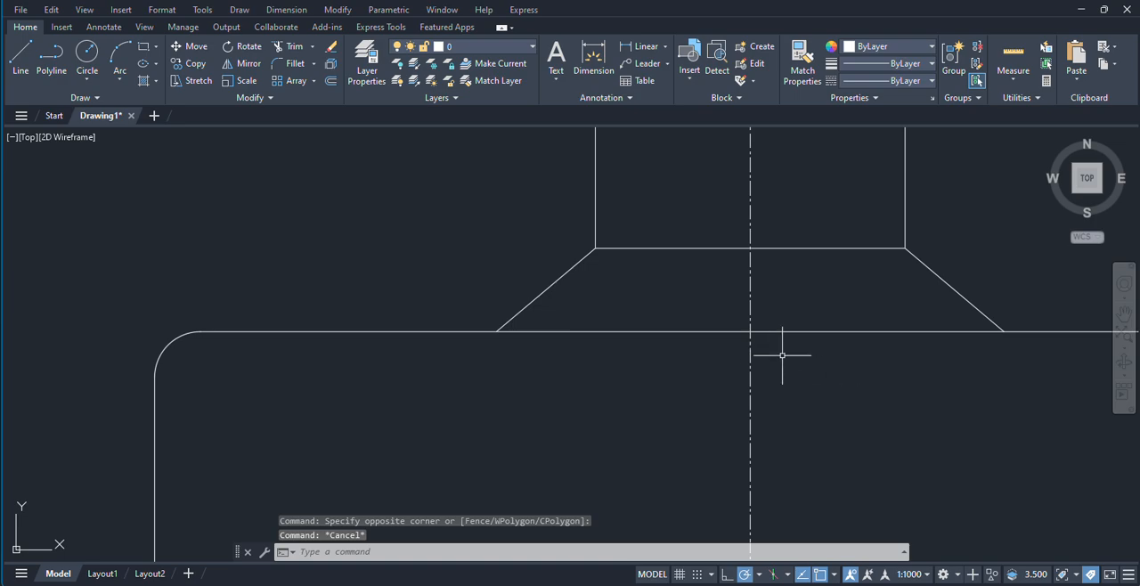
{"action": "scroll", "coordinate": [782, 356], "scroll_direction": "down", "scroll_amount": 8}
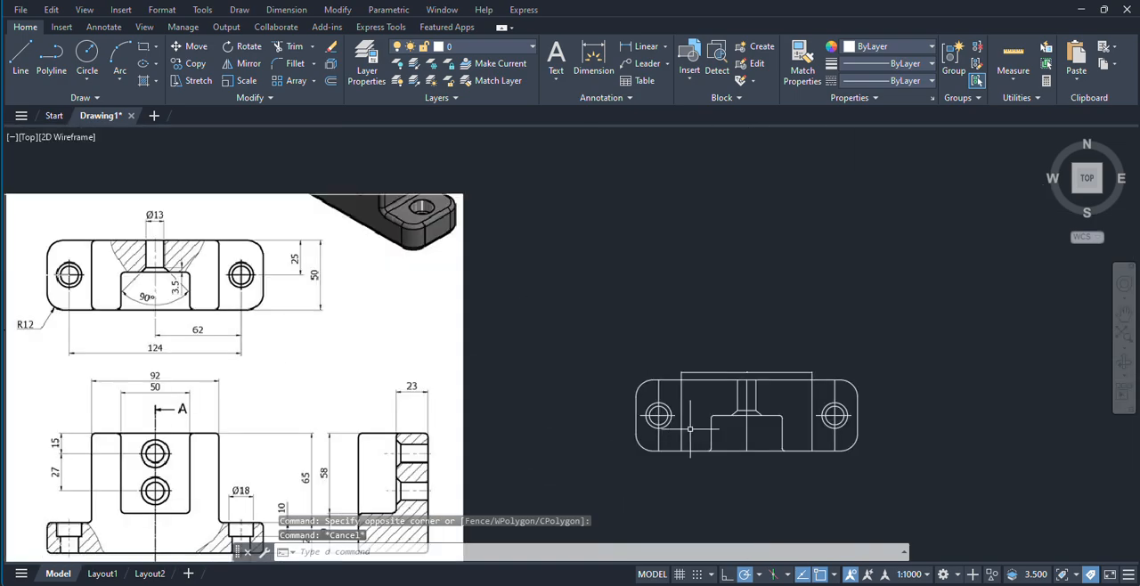
{"action": "left_click", "coordinate": [891, 80]}
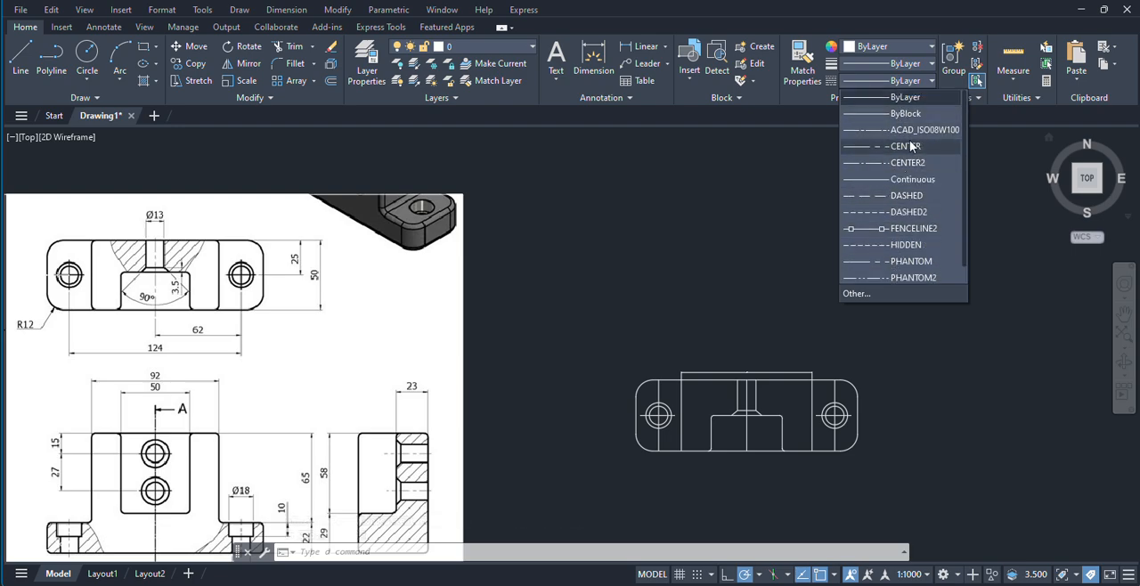
{"action": "left_click", "coordinate": [912, 81]}
Step: With the top view's middle line selected, set the CENTER linetype's global scale factor and current object scale to 1
{"action": "middle_click_drag", "start_coordinate": [707, 370], "coordinate": [718, 359]}
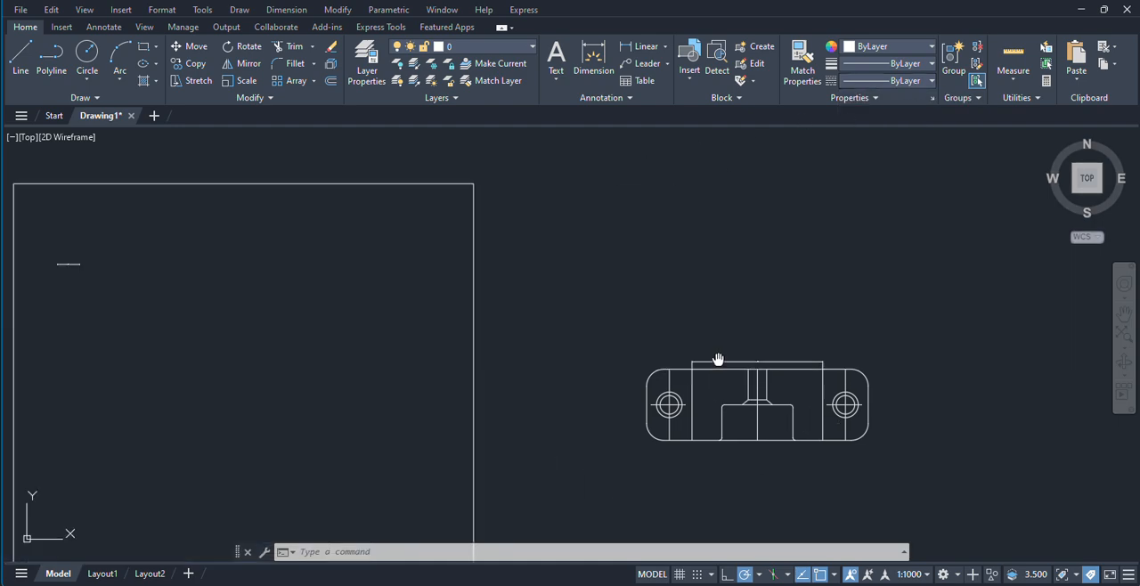
{"action": "scroll", "coordinate": [713, 383], "scroll_direction": "up", "scroll_amount": 4}
{"action": "middle_click_drag", "start_coordinate": [882, 401], "coordinate": [726, 387]}
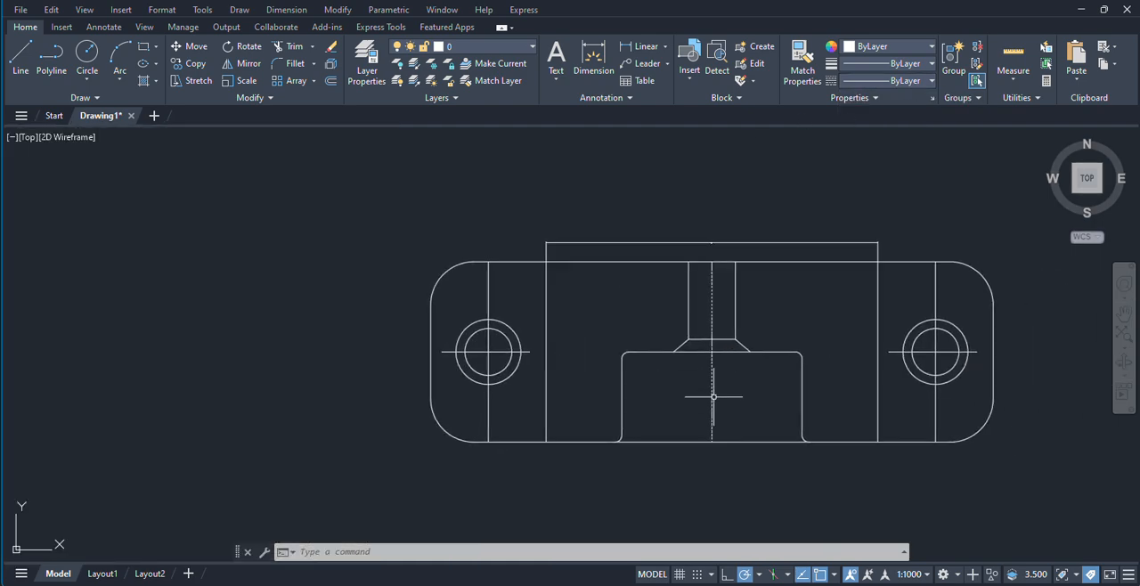
{"action": "left_click", "coordinate": [725, 387]}
{"action": "left_click", "coordinate": [705, 392]}
{"action": "left_click", "coordinate": [887, 81]}
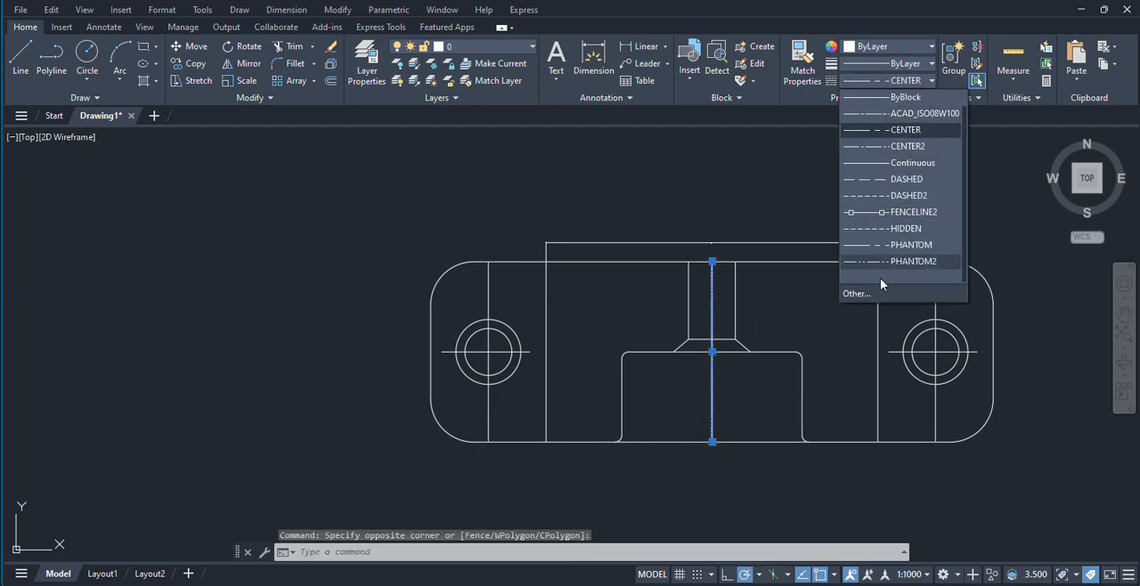
{"action": "left_click", "coordinate": [872, 300]}
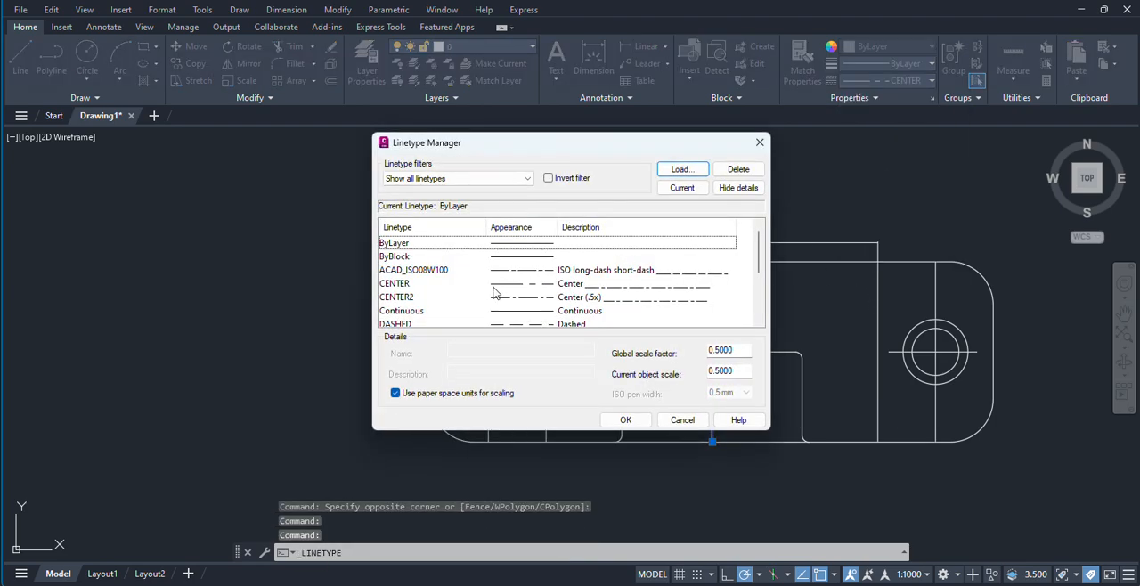
{"action": "left_click", "coordinate": [414, 285]}
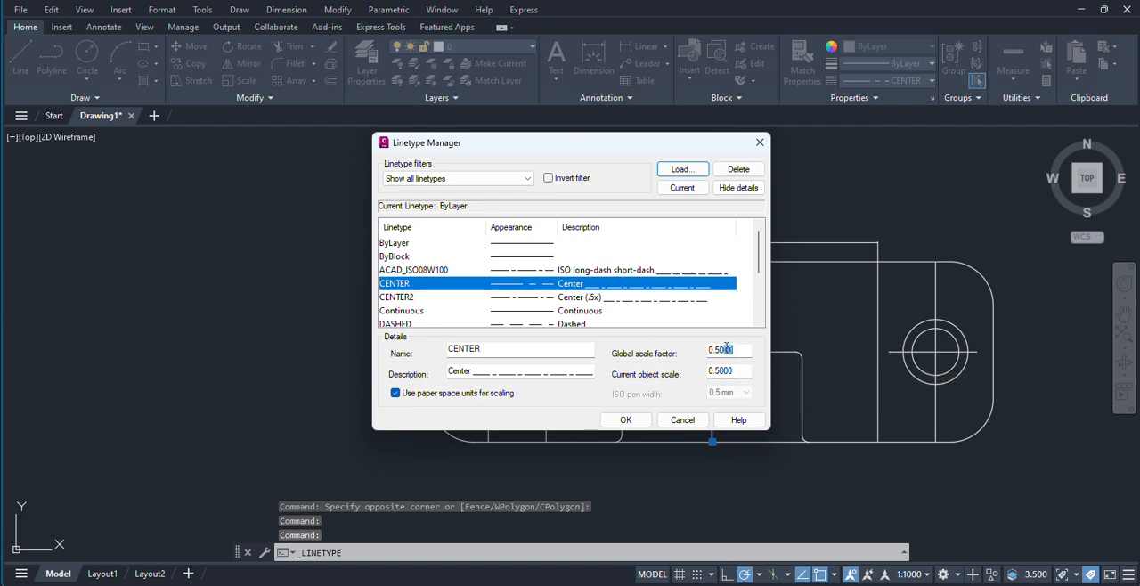
{"action": "left_click_drag", "start_coordinate": [739, 350], "coordinate": [706, 350]}
{"action": "key", "text": "BackSpace"}
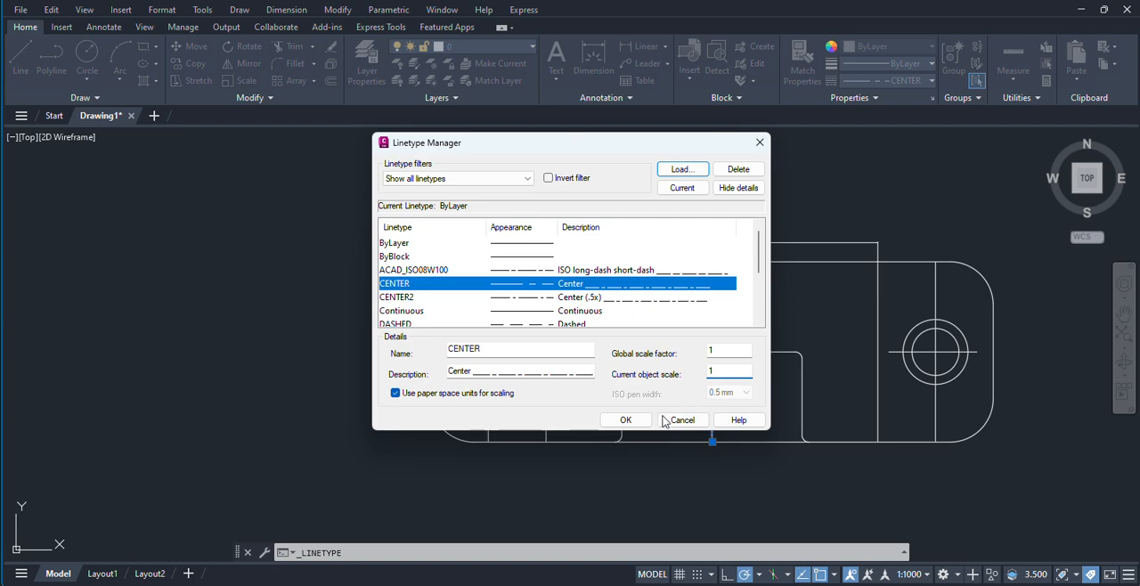
{"action": "left_click", "coordinate": [626, 420]}
Step: Add a radius dimension to the lower-left rounded corner of the redrawn top view, placed outside the outline
{"action": "scroll", "coordinate": [801, 303], "scroll_direction": "down", "scroll_amount": 5}
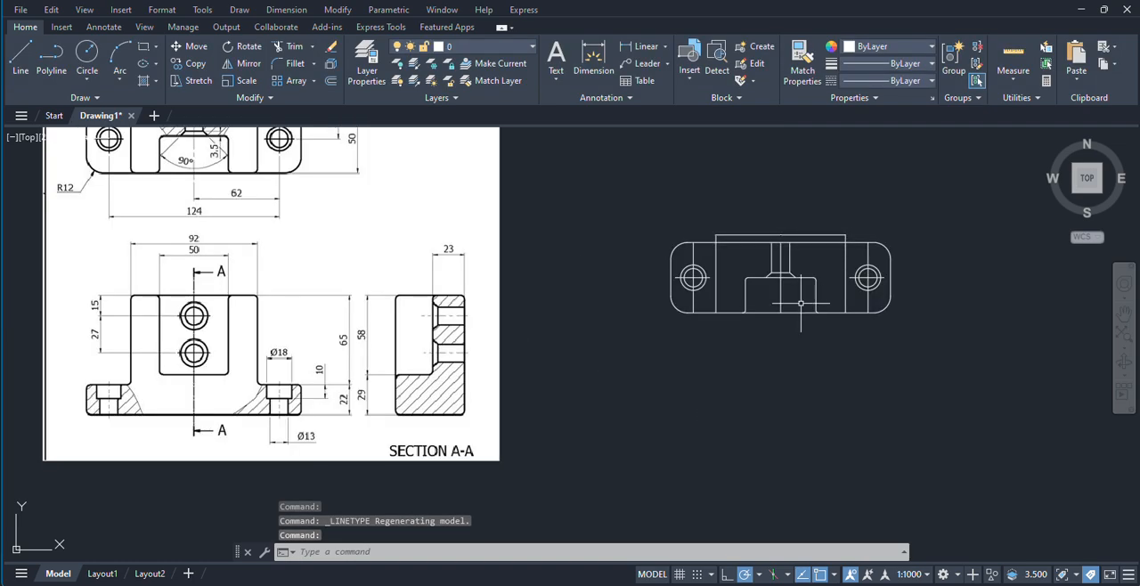
{"action": "scroll", "coordinate": [801, 303], "scroll_direction": "up", "scroll_amount": 4}
{"action": "scroll", "coordinate": [703, 329], "scroll_direction": "down", "scroll_amount": 2}
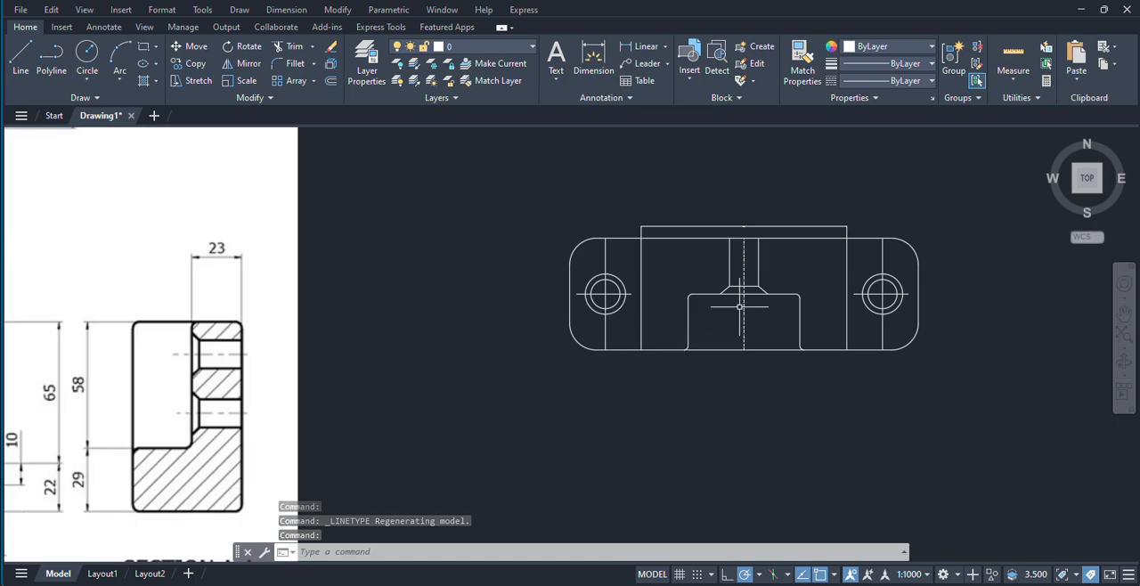
{"action": "scroll", "coordinate": [517, 355], "scroll_direction": "down", "scroll_amount": 2}
{"action": "middle_click_drag", "start_coordinate": [508, 359], "coordinate": [751, 409]}
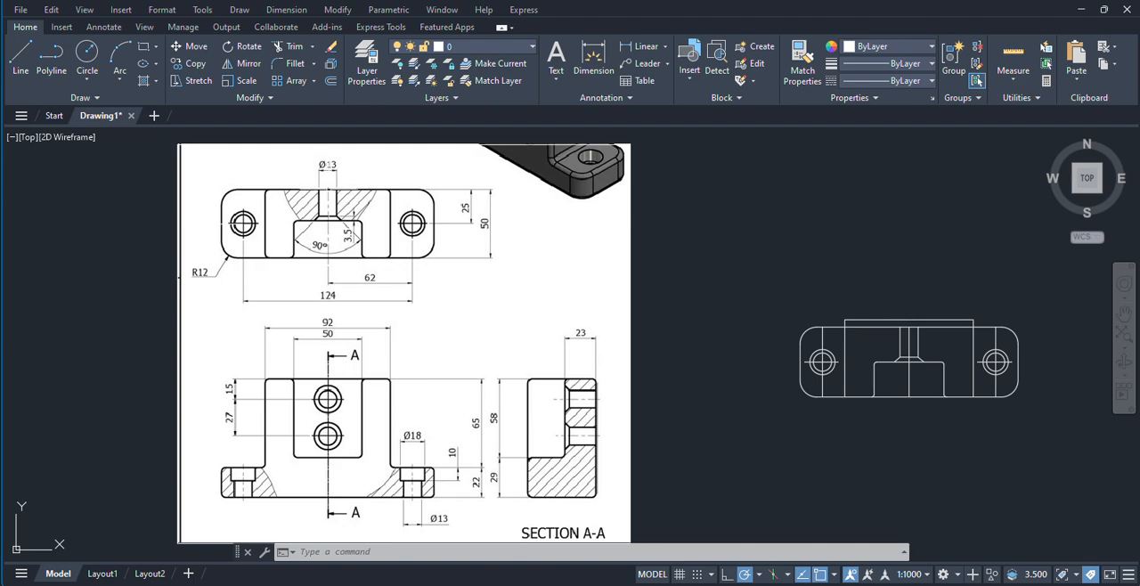
{"action": "middle_click_drag", "start_coordinate": [531, 306], "coordinate": [543, 331]}
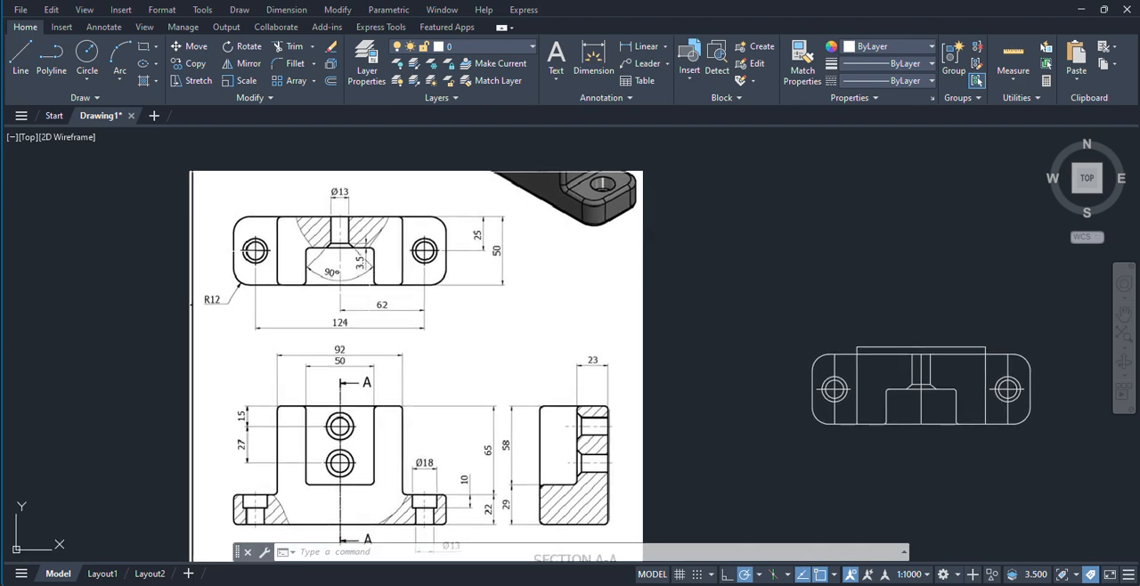
{"action": "left_click", "coordinate": [286, 9]}
{"action": "left_click", "coordinate": [290, 111]}
{"action": "scroll", "coordinate": [831, 412], "scroll_direction": "up", "scroll_amount": 2}
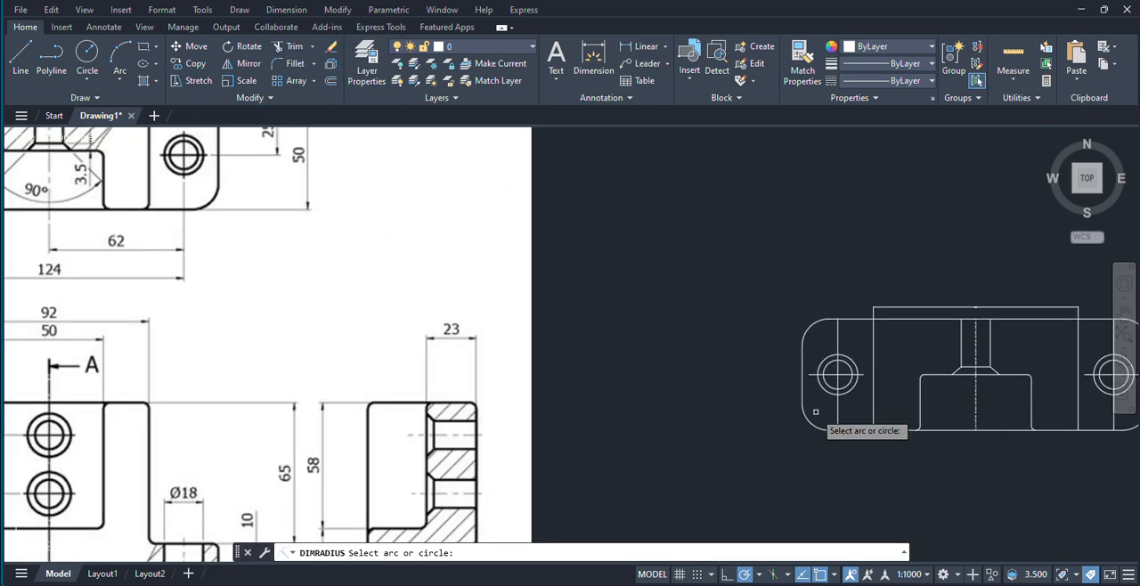
{"action": "left_click", "coordinate": [809, 422]}
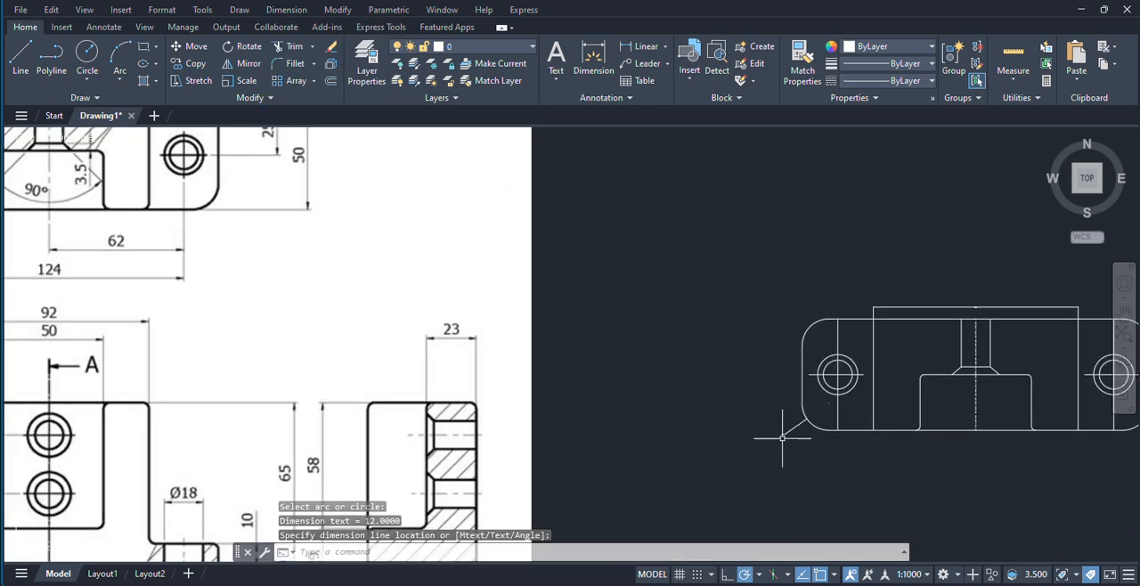
Step: Modify the Standard dimension style to use a text height of 5
{"action": "scroll", "coordinate": [775, 441], "scroll_direction": "up", "scroll_amount": 10}
{"action": "middle_click_drag", "start_coordinate": [735, 364], "coordinate": [612, 422]}
{"action": "type", "text": "d"}
{"action": "key", "text": "Return"}
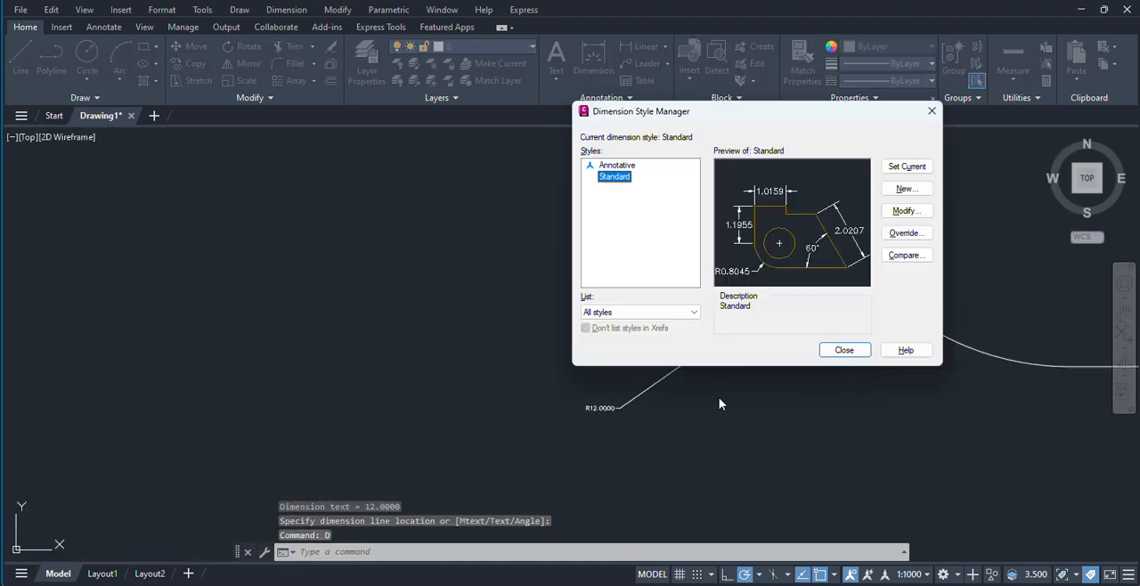
{"action": "left_click", "coordinate": [905, 212]}
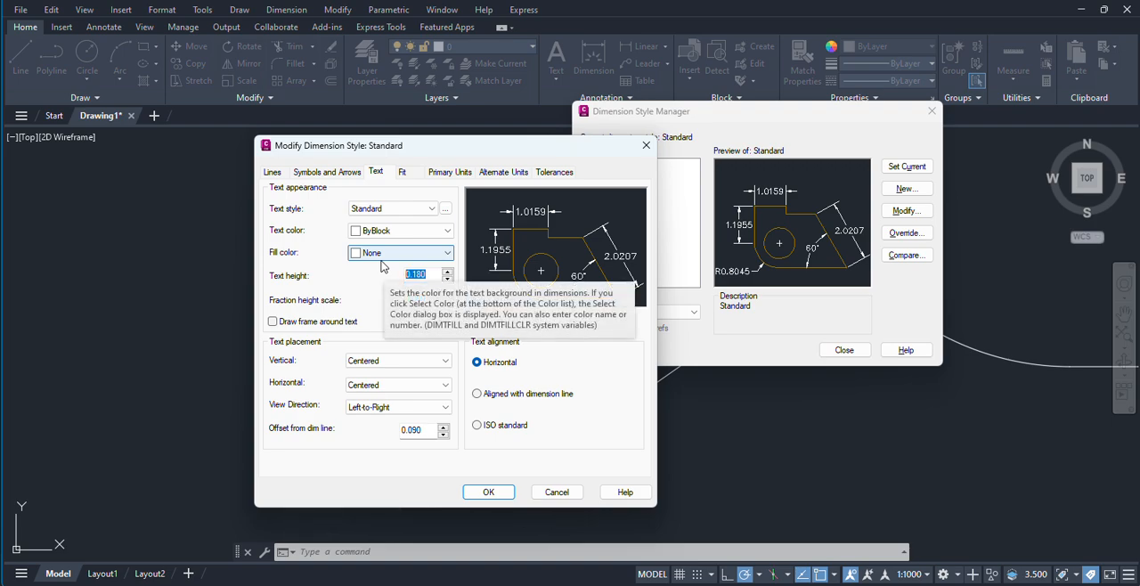
{"action": "type", "text": "5.000"}
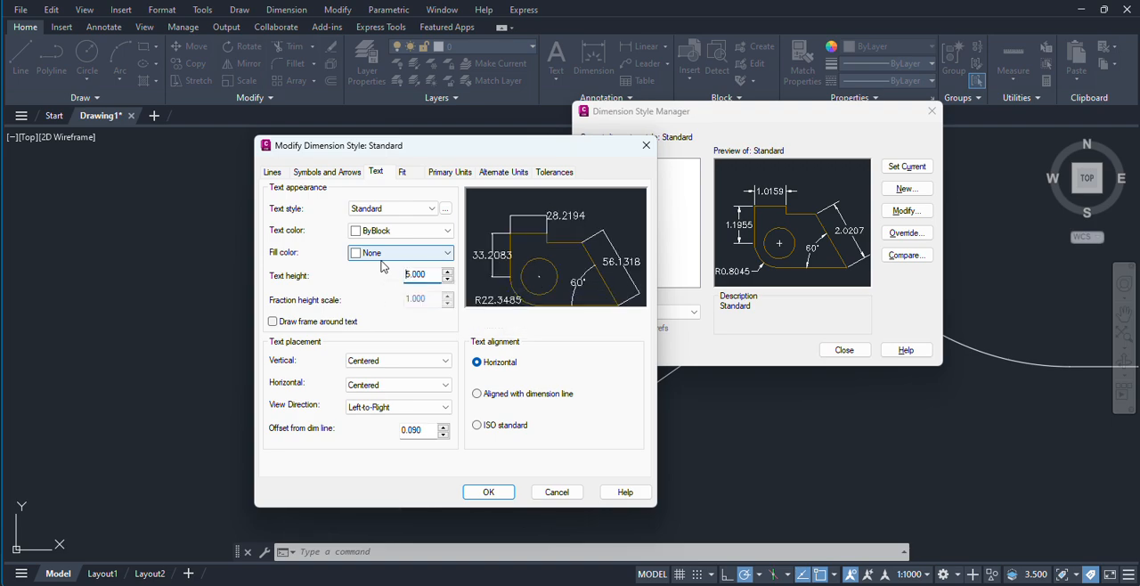
{"action": "left_click", "coordinate": [488, 492]}
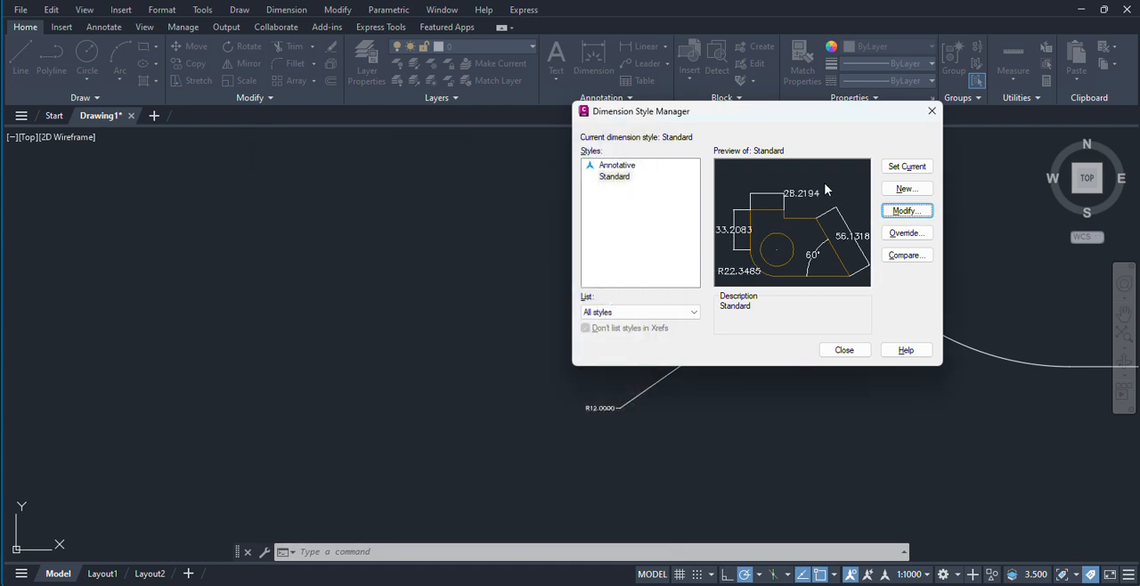
{"action": "left_click", "coordinate": [857, 350]}
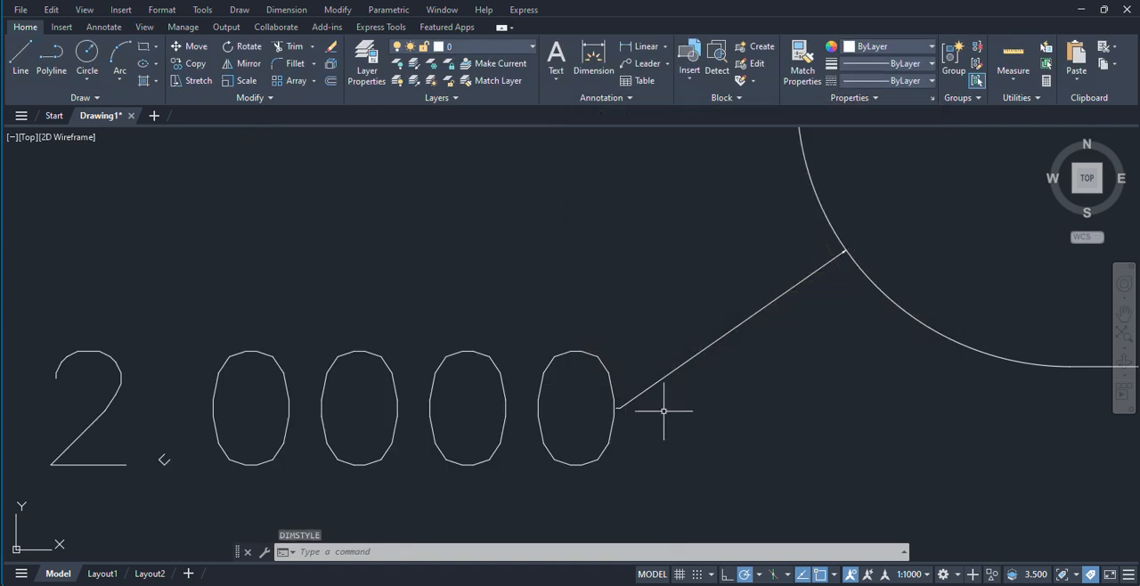
{"action": "scroll", "coordinate": [672, 406], "scroll_direction": "down", "scroll_amount": 6}
{"action": "scroll", "coordinate": [672, 404], "scroll_direction": "down", "scroll_amount": 2}
{"action": "middle_click_drag", "start_coordinate": [710, 433], "coordinate": [771, 403]}
{"action": "scroll", "coordinate": [779, 413], "scroll_direction": "down", "scroll_amount": 4}
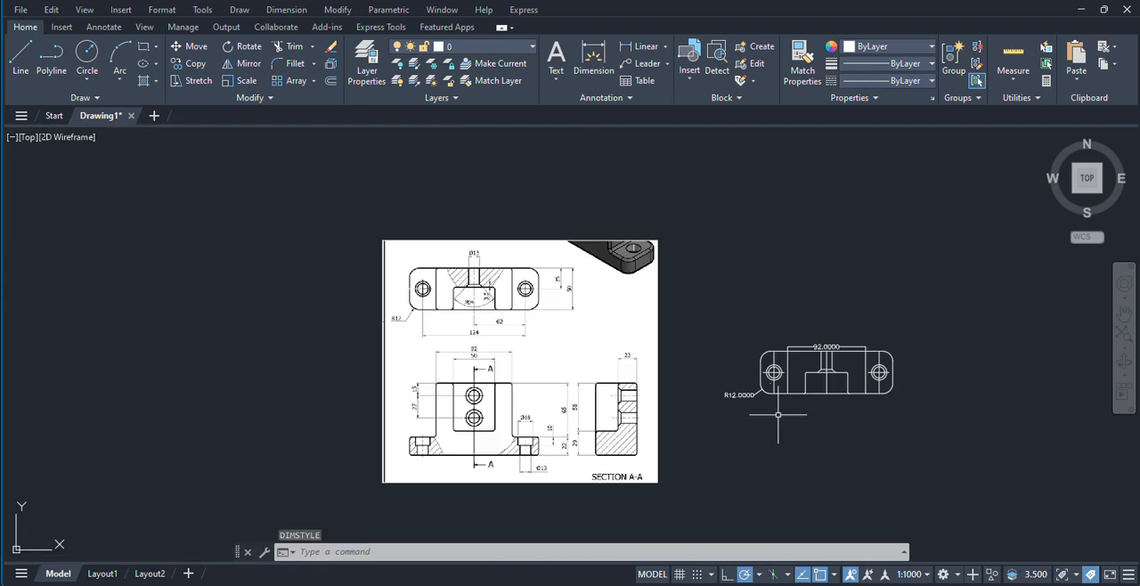
{"action": "scroll", "coordinate": [779, 415], "scroll_direction": "up", "scroll_amount": 2}
{"action": "left_click", "coordinate": [286, 10]}
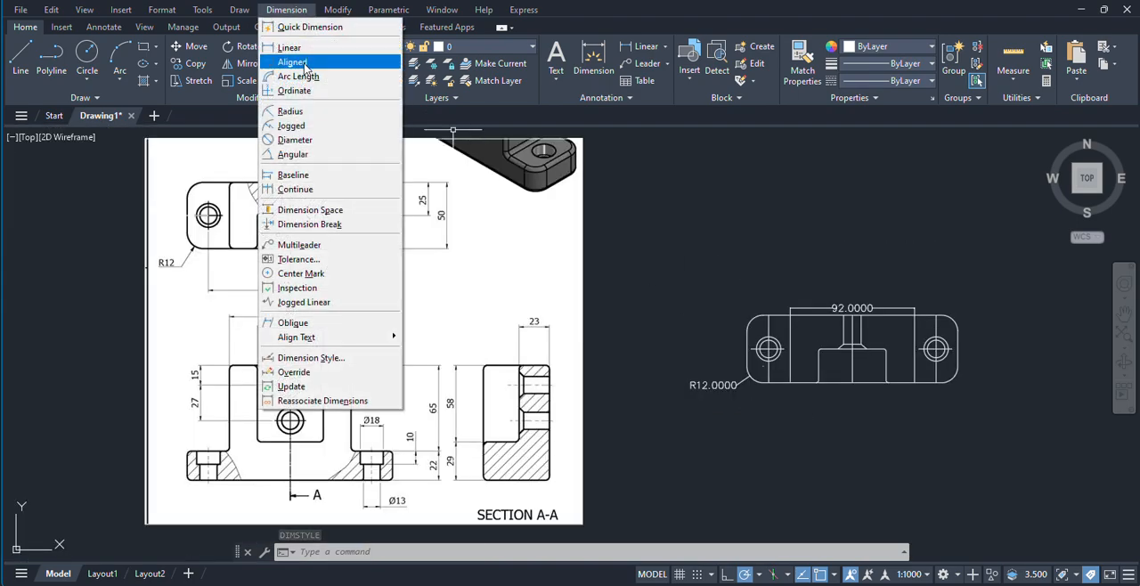
{"action": "left_click", "coordinate": [289, 47]}
{"action": "scroll", "coordinate": [776, 368], "scroll_direction": "up", "scroll_amount": 2}
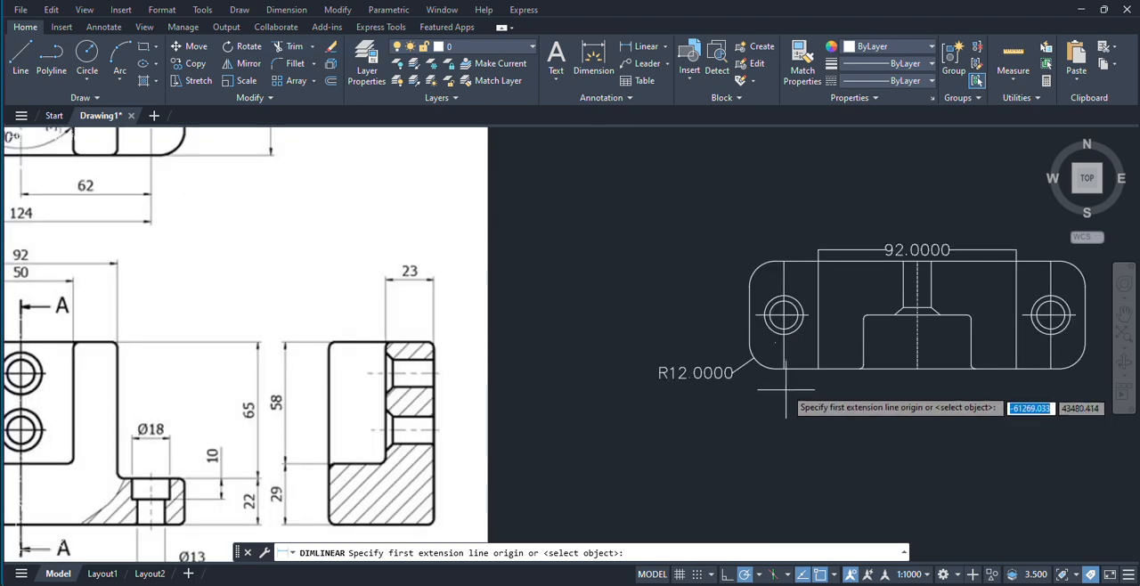
{"action": "left_click", "coordinate": [776, 368]}
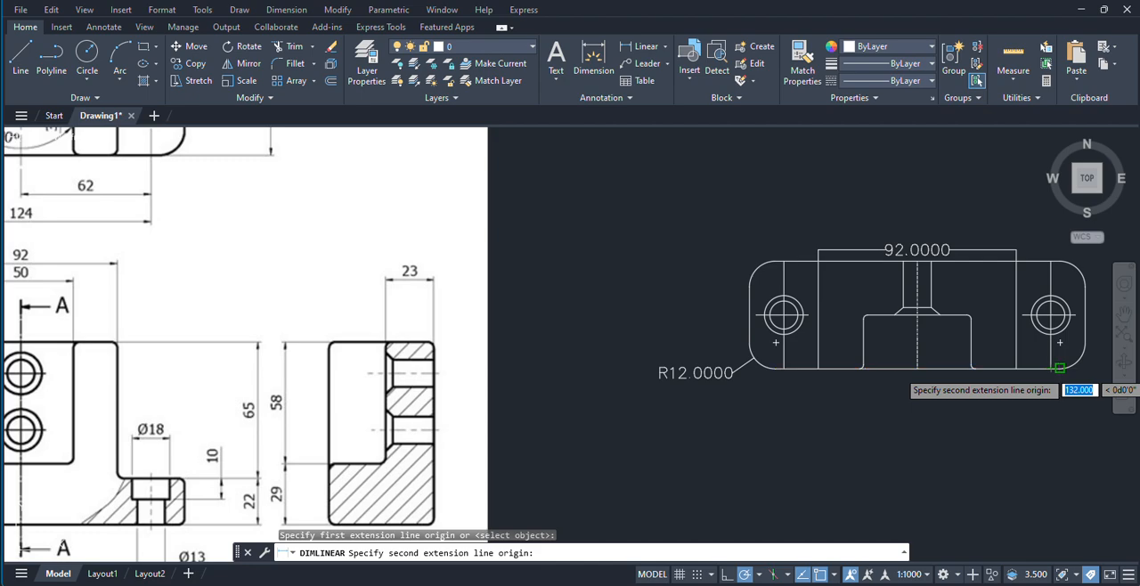
{"action": "left_click", "coordinate": [1060, 367]}
{"action": "scroll", "coordinate": [904, 392], "scroll_direction": "down", "scroll_amount": 2}
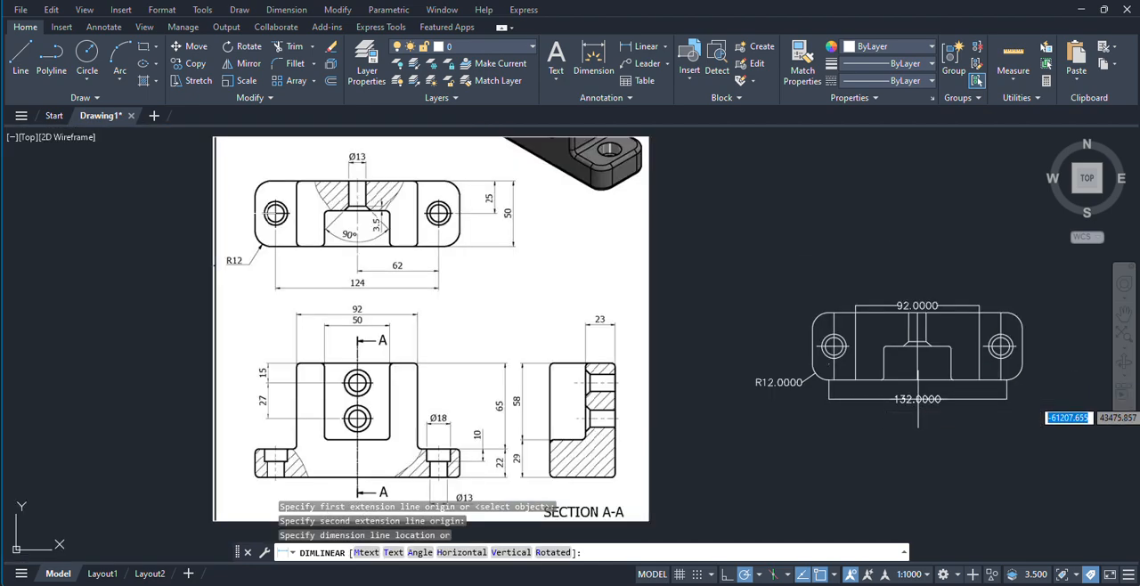
{"action": "right_click", "coordinate": [944, 209]}
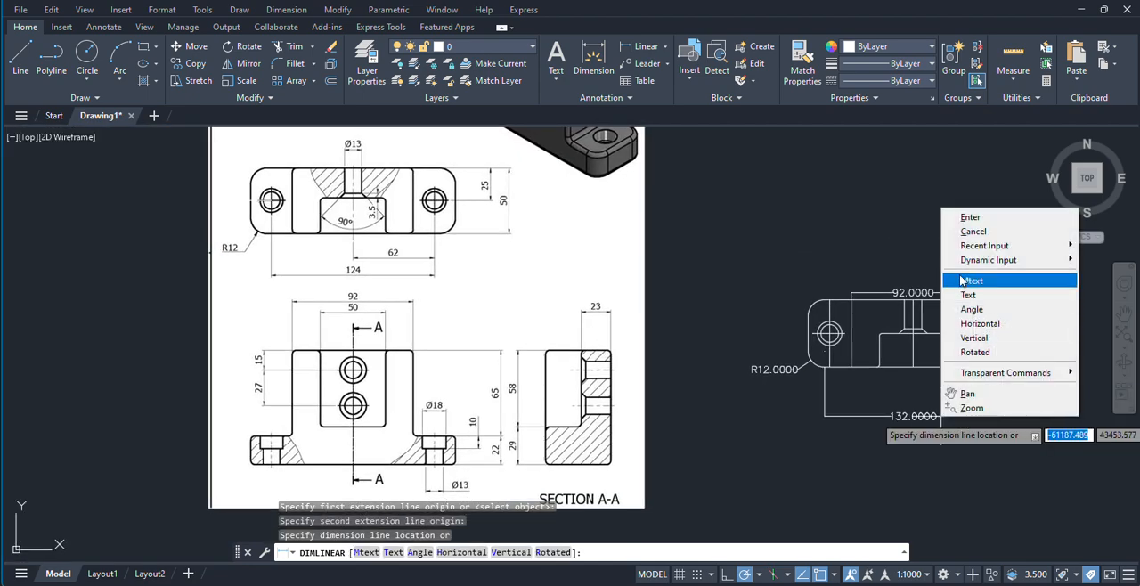
{"action": "left_click", "coordinate": [973, 214]}
Step: Add a linear dimension between the lower ends of the two holes' vertical centerlines, placed below the redrawn top view
{"action": "scroll", "coordinate": [720, 300], "scroll_direction": "up", "scroll_amount": 5}
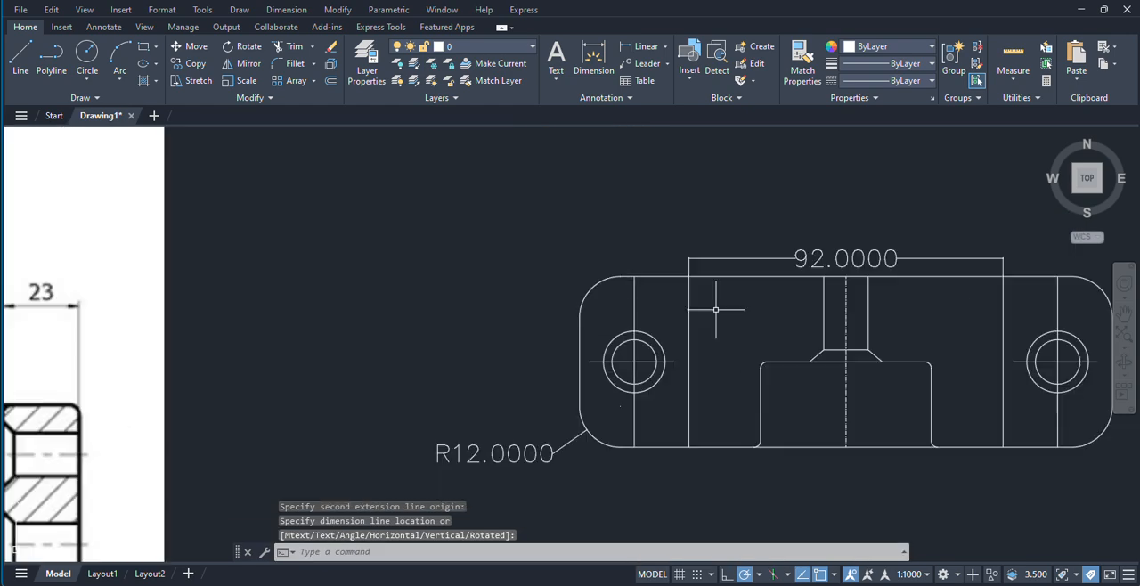
{"action": "left_click", "coordinate": [286, 10]}
{"action": "left_click", "coordinate": [292, 49]}
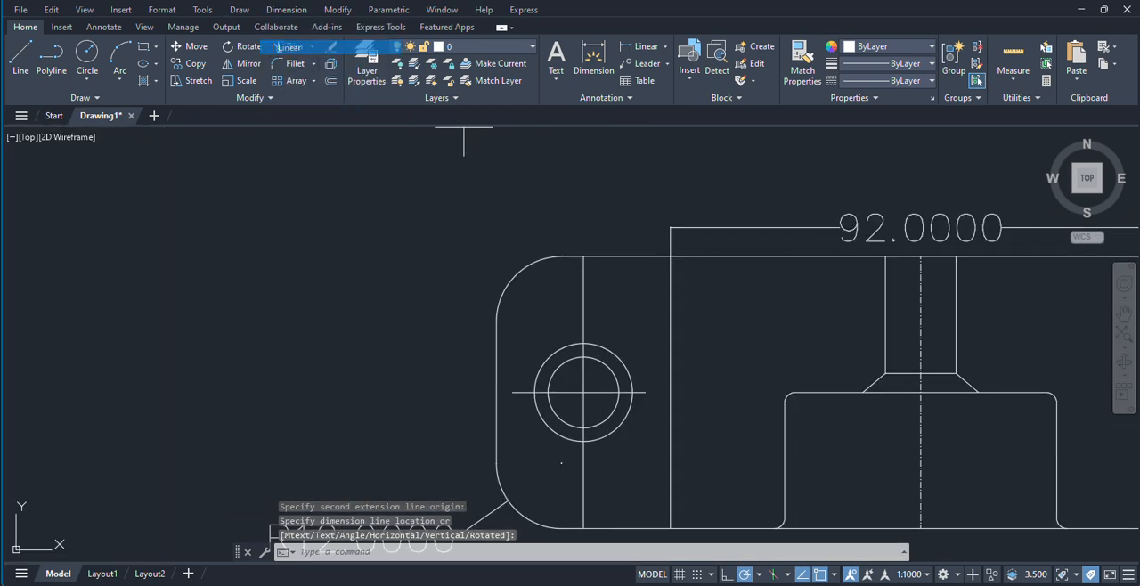
{"action": "middle_click_drag", "start_coordinate": [718, 340], "coordinate": [560, 196]}
{"action": "left_click", "coordinate": [427, 384]}
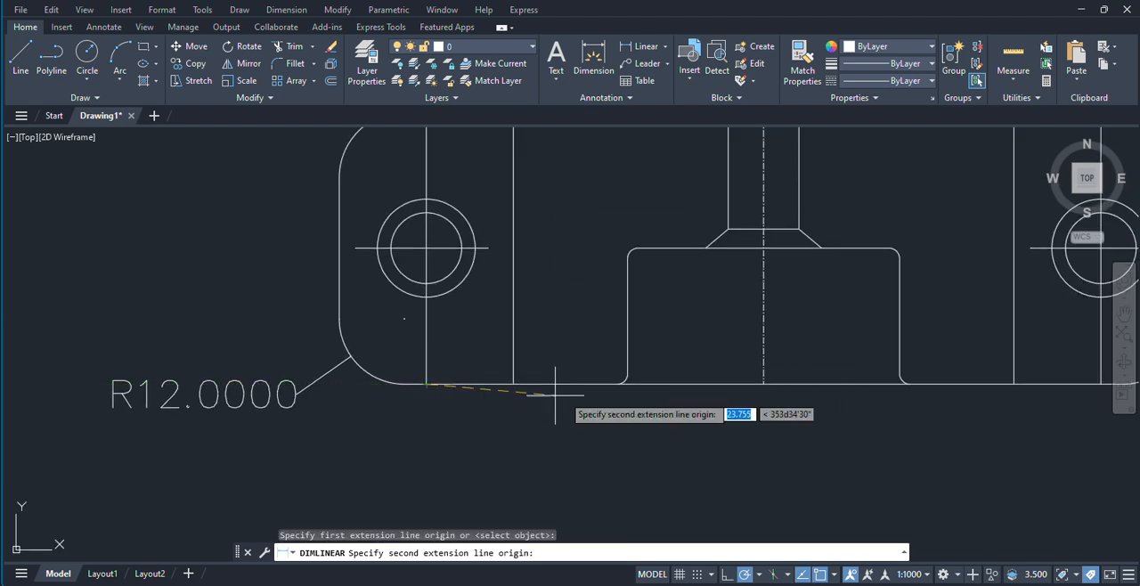
{"action": "scroll", "coordinate": [561, 388], "scroll_direction": "down", "scroll_amount": 2}
{"action": "left_click", "coordinate": [914, 387]}
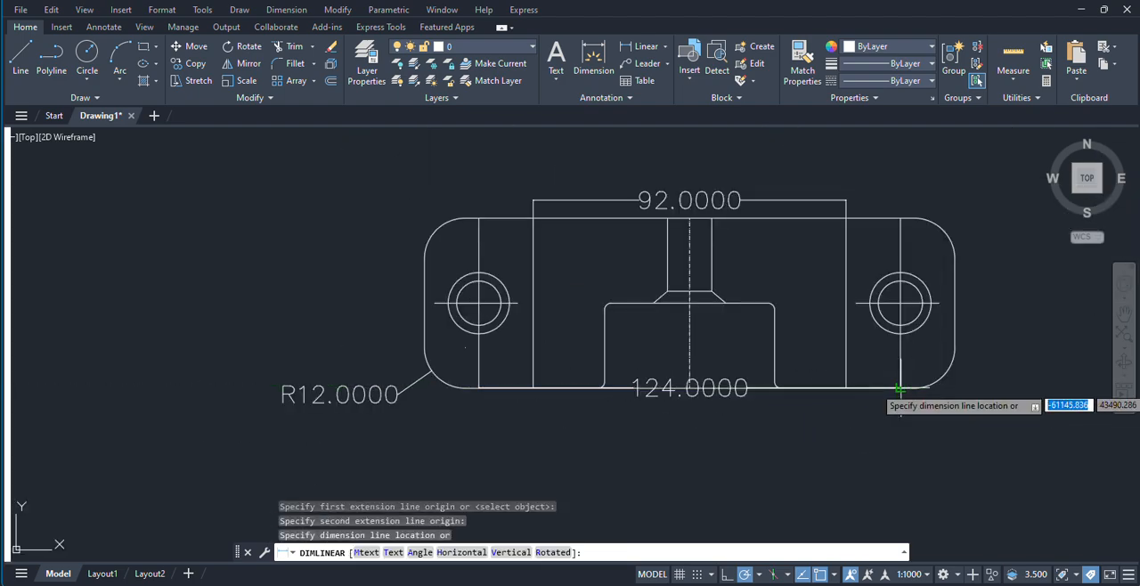
{"action": "left_click", "coordinate": [904, 419]}
Step: Dimension the distance from the middle centerline to the right hole's vertical centerline, placing it between the outline and the hole-spacing dimension
{"action": "scroll", "coordinate": [485, 387], "scroll_direction": "down", "scroll_amount": 3}
{"action": "scroll", "coordinate": [454, 386], "scroll_direction": "up", "scroll_amount": 2}
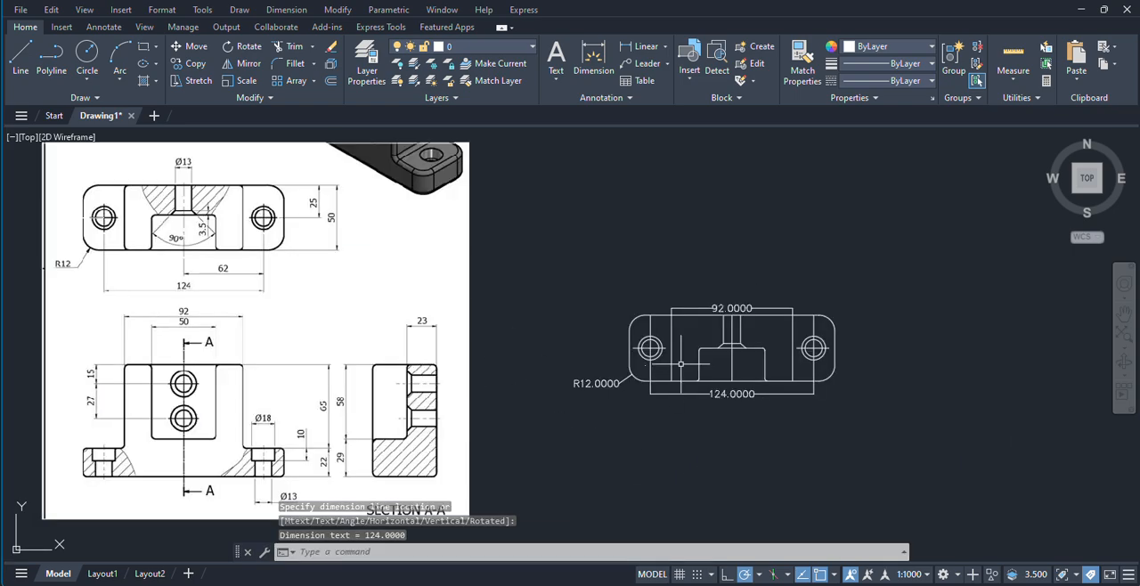
{"action": "middle_click_drag", "start_coordinate": [537, 224], "coordinate": [757, 223]}
{"action": "key", "text": "Return"}
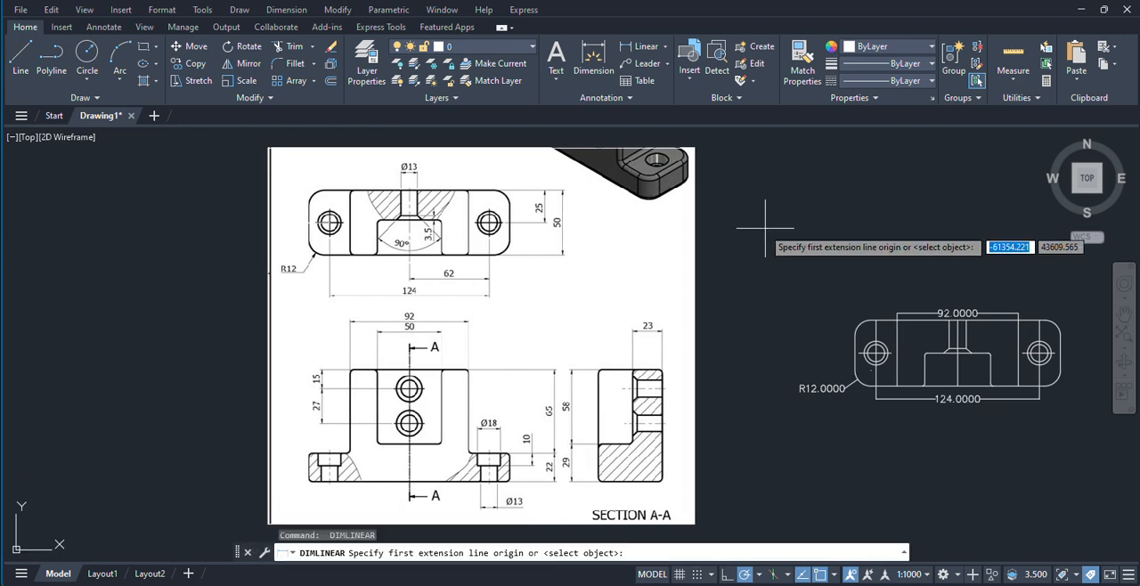
{"action": "scroll", "coordinate": [826, 381], "scroll_direction": "up", "scroll_amount": 2}
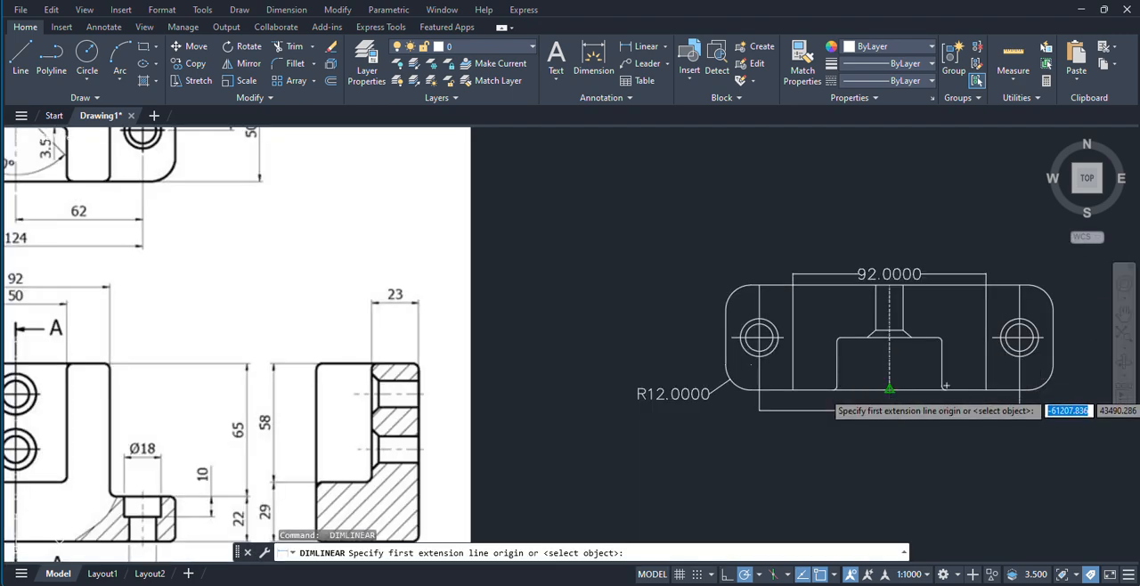
{"action": "left_click", "coordinate": [889, 389]}
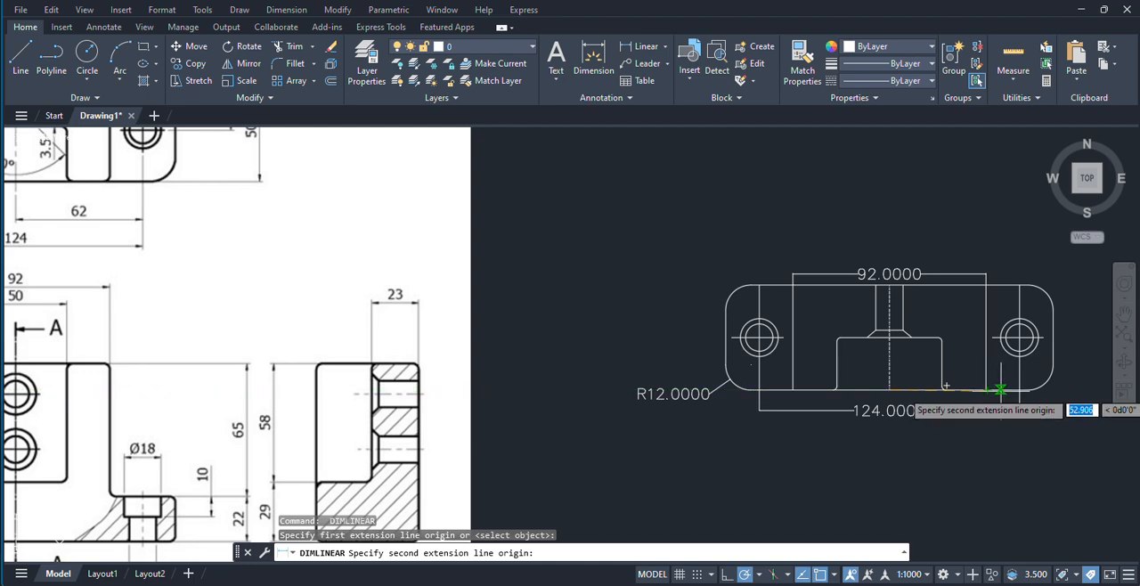
{"action": "scroll", "coordinate": [1004, 392], "scroll_direction": "up", "scroll_amount": 4}
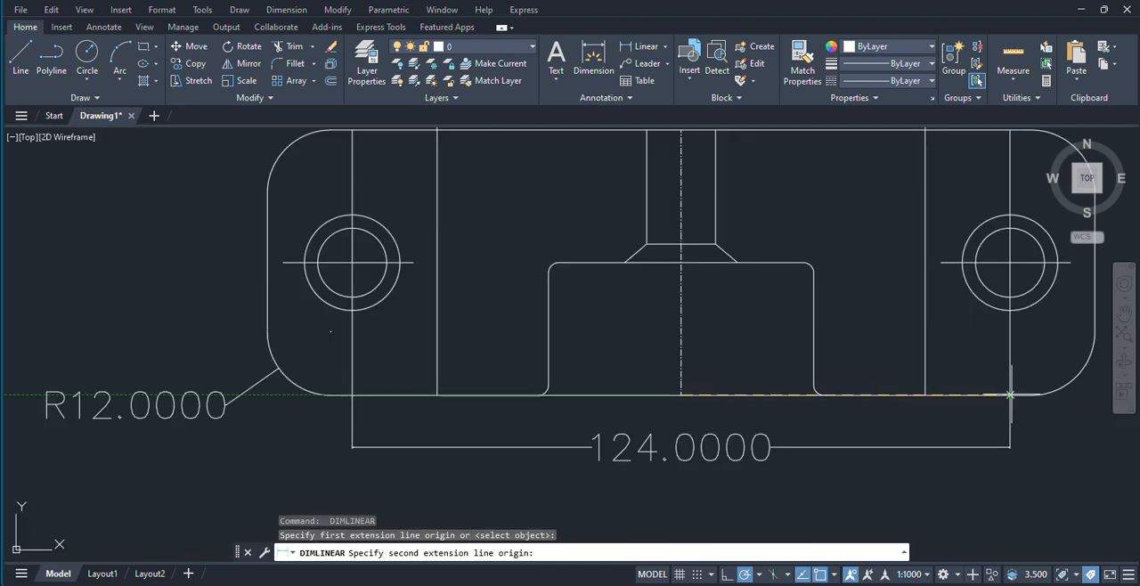
{"action": "left_click", "coordinate": [1010, 394]}
{"action": "left_click", "coordinate": [947, 417]}
{"action": "scroll", "coordinate": [766, 383], "scroll_direction": "down", "scroll_amount": 4}
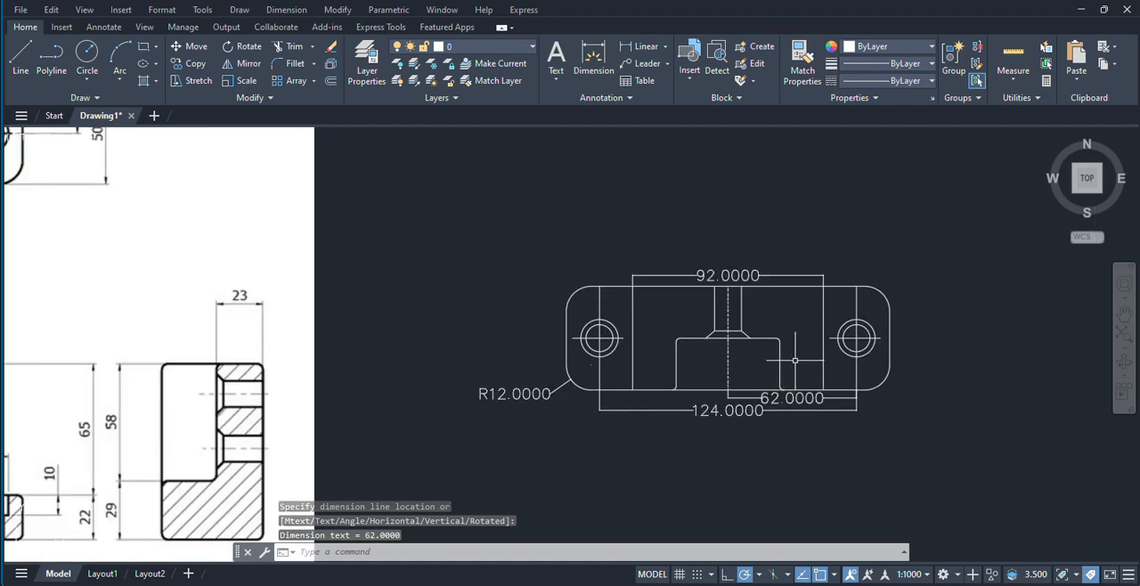
Step: Turn on Ortho and dimension the top view's height between the ends of the right hole's vertical centerline, placing it outside the outline's right side
{"action": "middle_click_drag", "start_coordinate": [796, 361], "coordinate": [911, 384]}
{"action": "scroll", "coordinate": [669, 318], "scroll_direction": "down", "scroll_amount": 4}
{"action": "scroll", "coordinate": [656, 300], "scroll_direction": "up", "scroll_amount": 4}
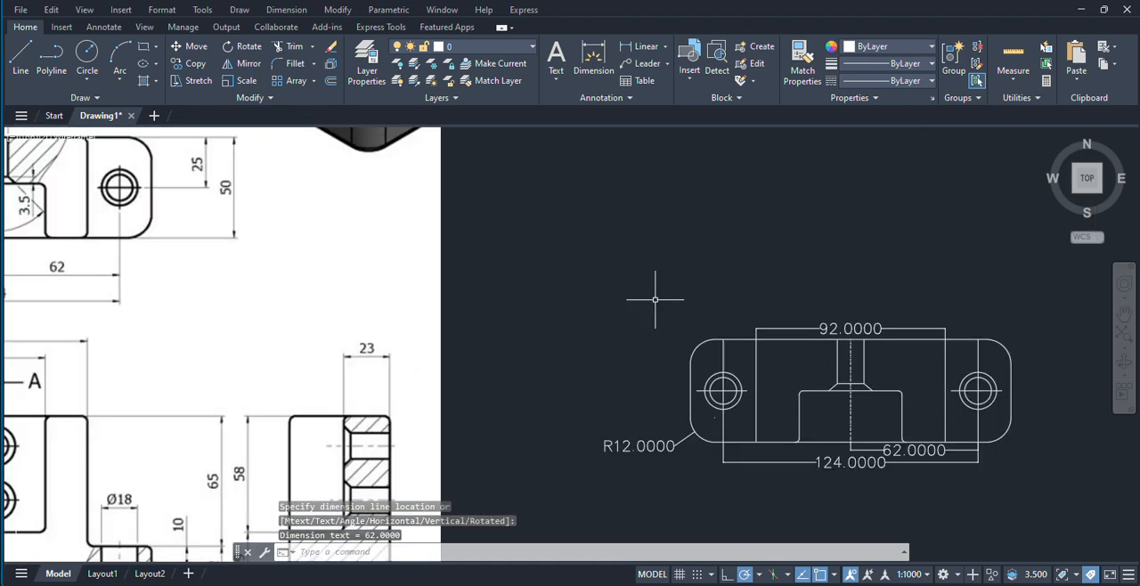
{"action": "key", "text": "space"}
{"action": "scroll", "coordinate": [707, 329], "scroll_direction": "down", "scroll_amount": 2}
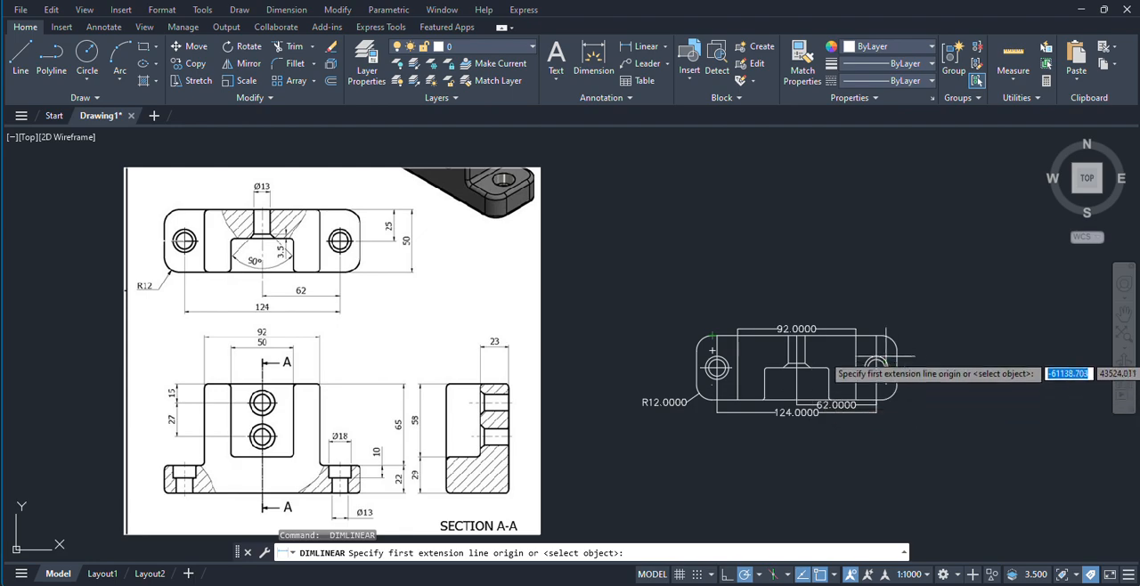
{"action": "left_click", "coordinate": [871, 336]}
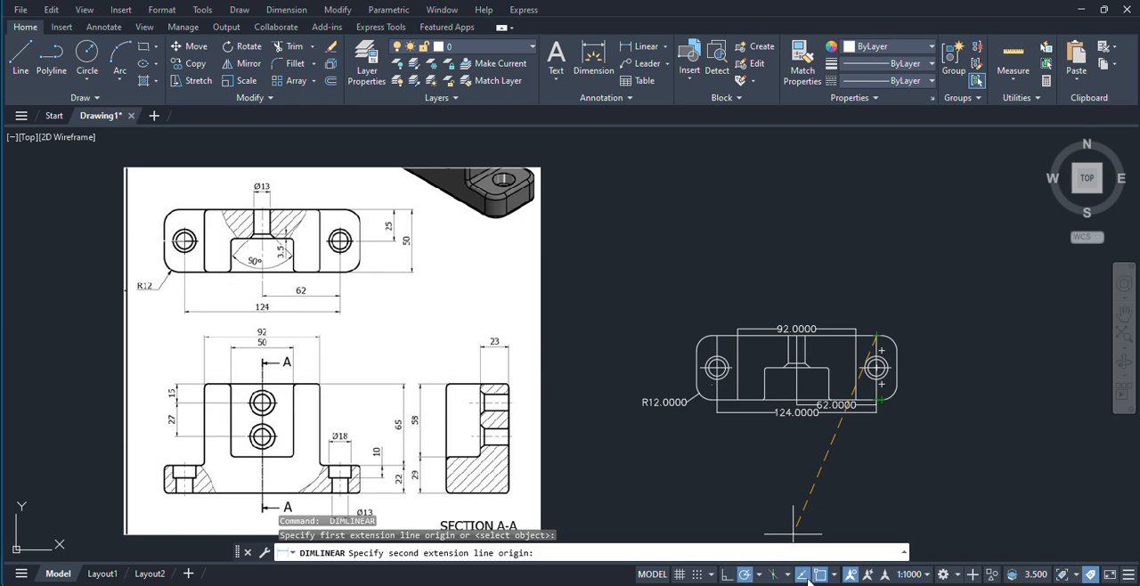
{"action": "left_click", "coordinate": [730, 574]}
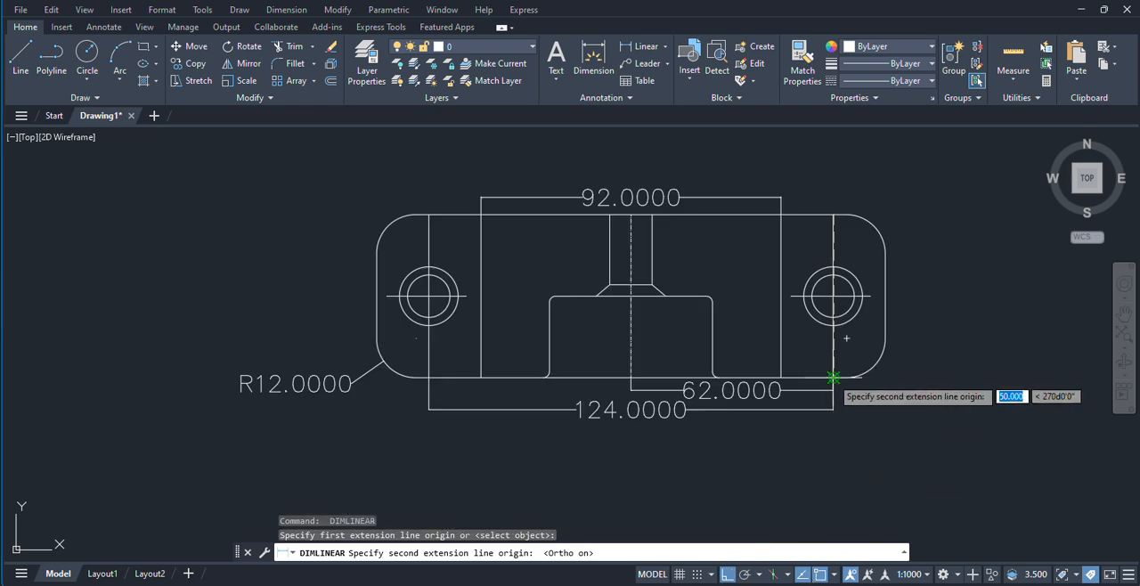
{"action": "left_click", "coordinate": [833, 387]}
{"action": "scroll", "coordinate": [832, 365], "scroll_direction": "down", "scroll_amount": 2}
{"action": "left_click", "coordinate": [909, 350]}
Step: Add a linear dimension across the upper ends of the central bore's two edges, placed above the existing 92 mm dimension
{"action": "scroll", "coordinate": [1069, 446], "scroll_direction": "down", "scroll_amount": 2}
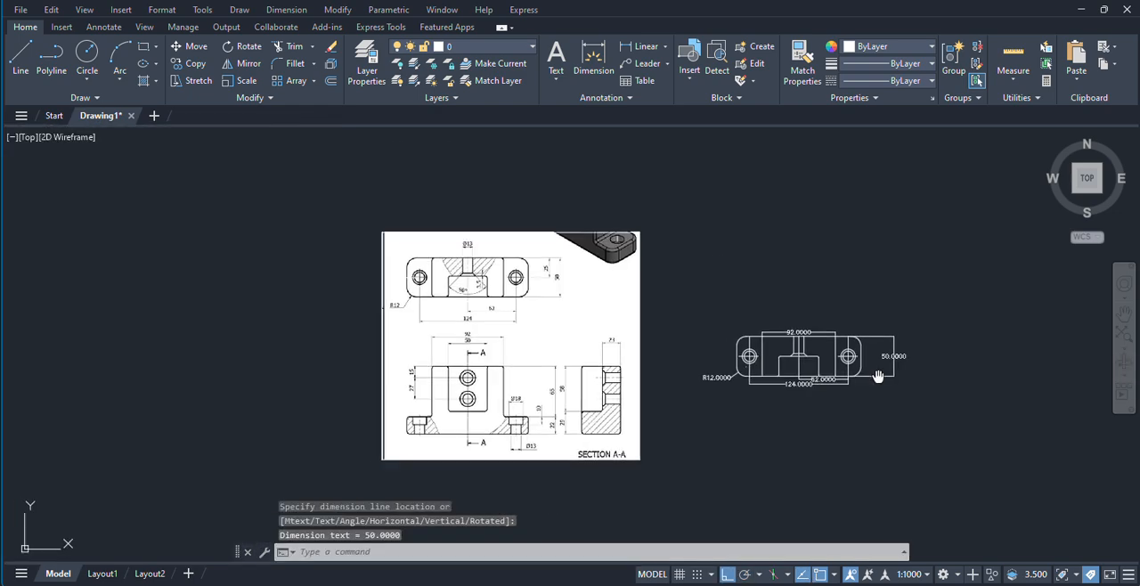
{"action": "scroll", "coordinate": [804, 311], "scroll_direction": "up", "scroll_amount": 4}
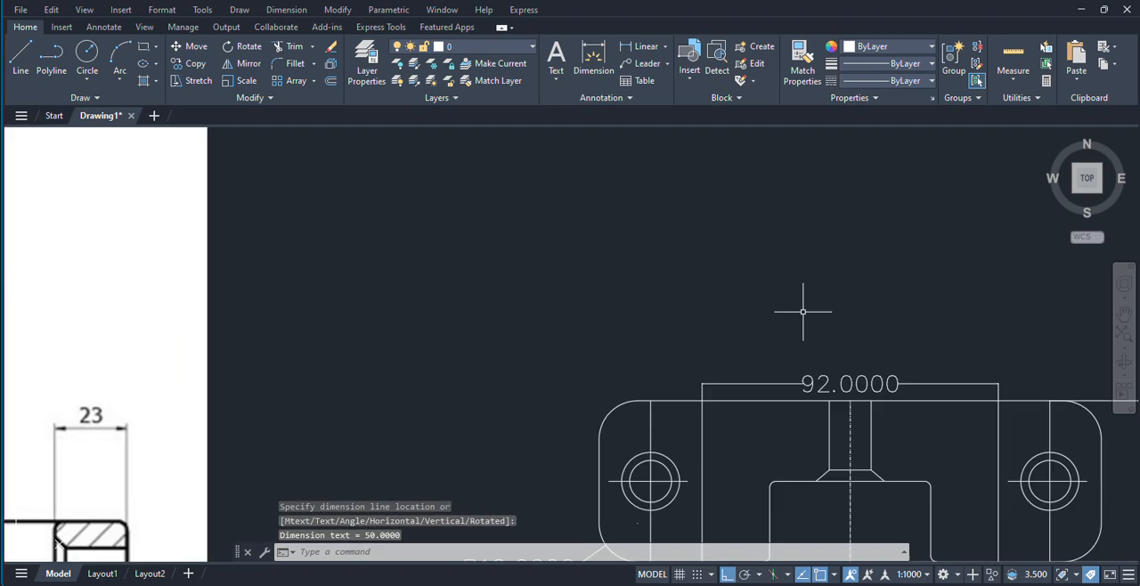
{"action": "key", "text": "Return"}
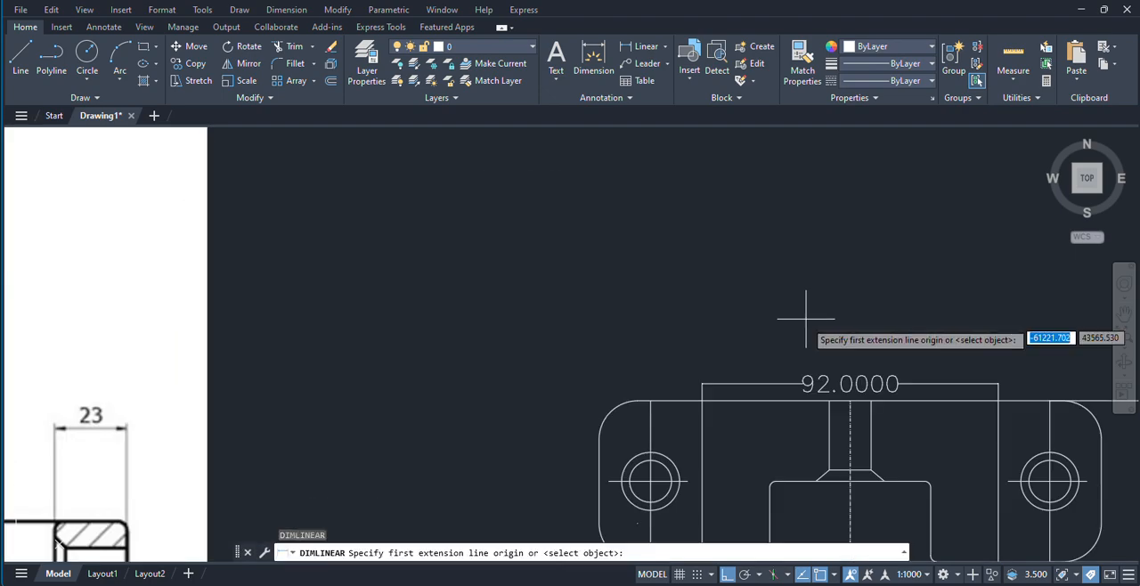
{"action": "left_click", "coordinate": [829, 401]}
{"action": "left_click", "coordinate": [870, 402]}
{"action": "left_click", "coordinate": [857, 289]}
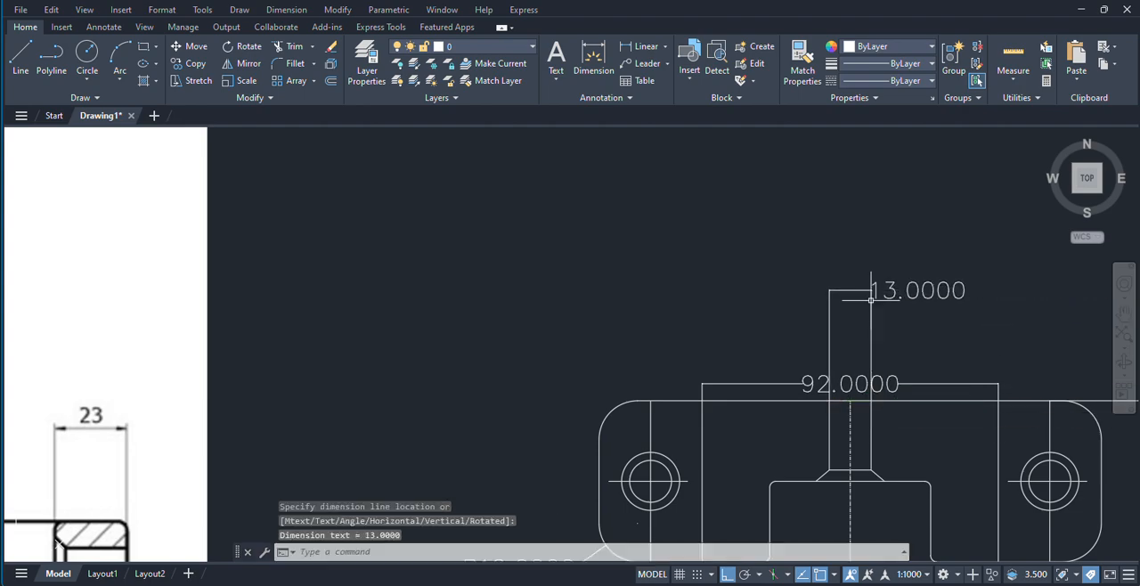
Step: Dimension the vertical distance from the right hole's center to the top edge, placing it between the outline and the overall height dimension
{"action": "scroll", "coordinate": [854, 272], "scroll_direction": "down", "scroll_amount": 4}
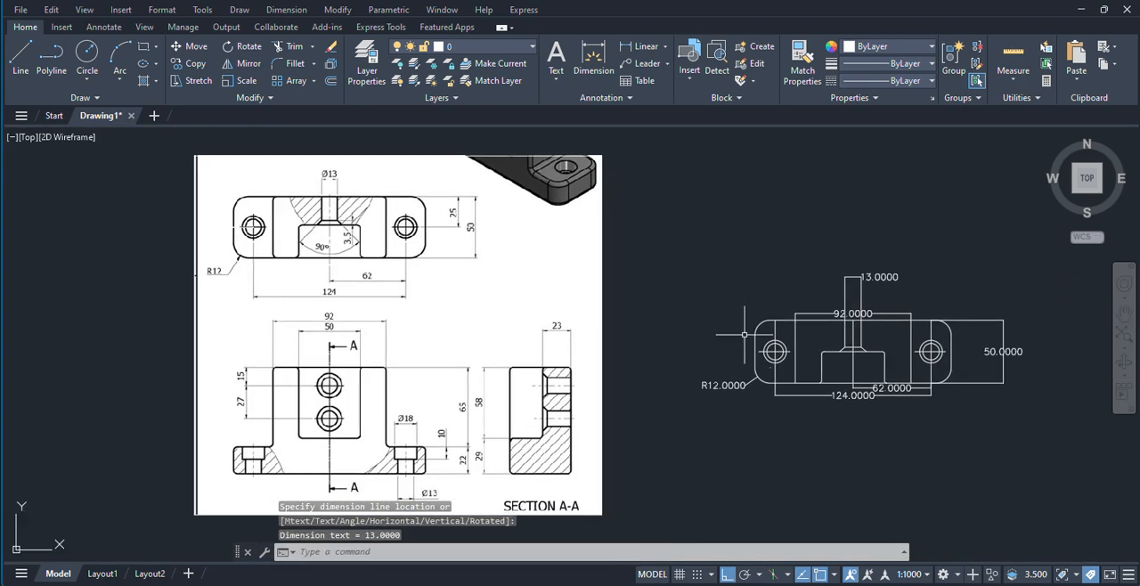
{"action": "scroll", "coordinate": [910, 349], "scroll_direction": "up", "scroll_amount": 2}
{"action": "middle_click_drag", "start_coordinate": [897, 348], "coordinate": [799, 343]}
{"action": "key", "text": "Return"}
{"action": "scroll", "coordinate": [824, 343], "scroll_direction": "up", "scroll_amount": 4}
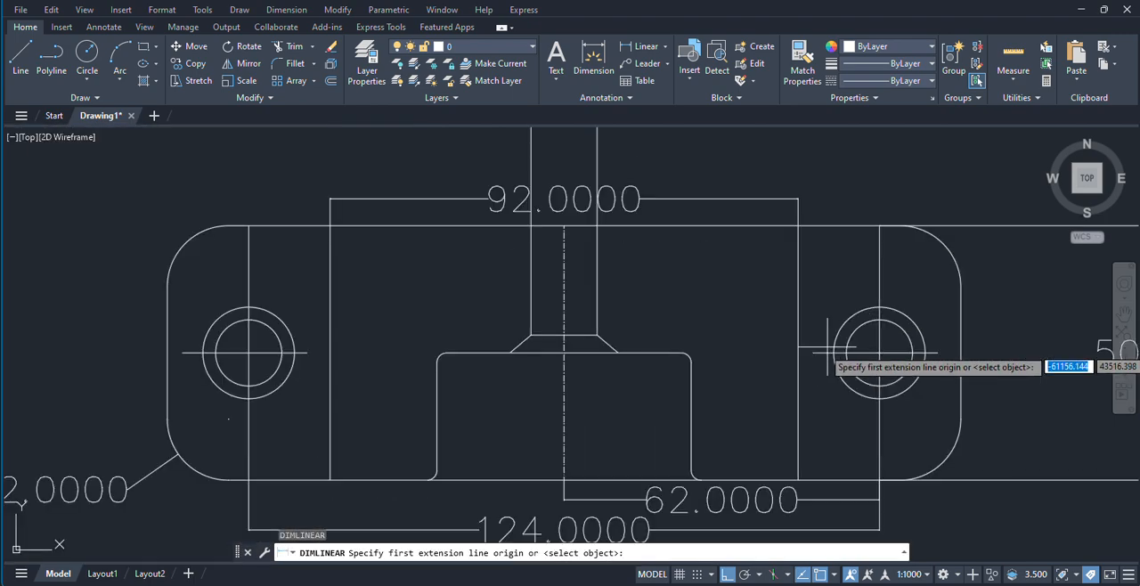
{"action": "scroll", "coordinate": [877, 351], "scroll_direction": "up", "scroll_amount": 5}
{"action": "left_click", "coordinate": [863, 347]}
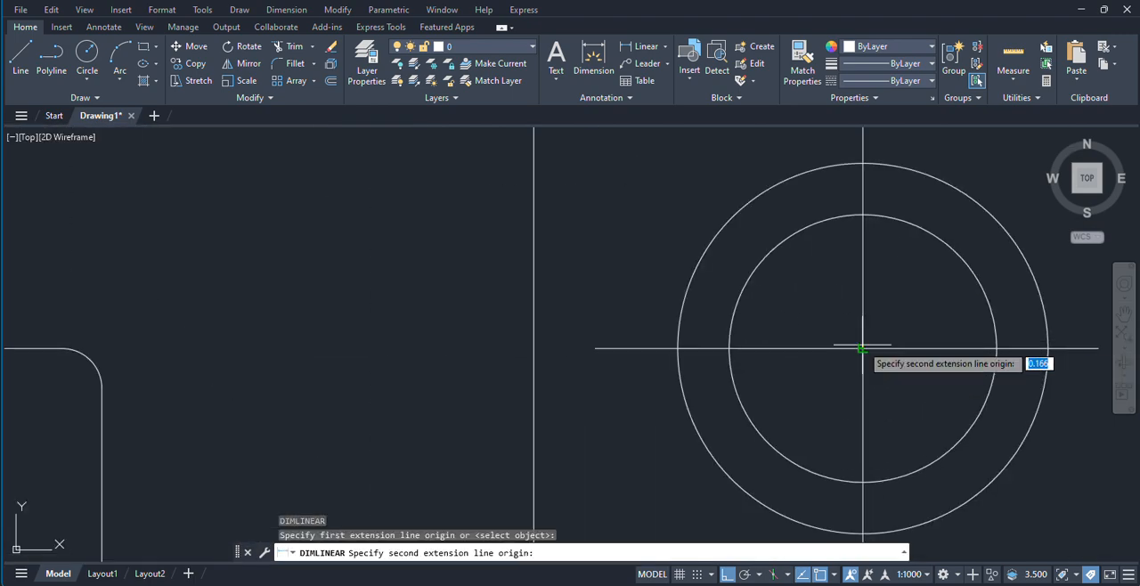
{"action": "scroll", "coordinate": [880, 268], "scroll_direction": "down", "scroll_amount": 4}
{"action": "middle_click_drag", "start_coordinate": [878, 287], "coordinate": [866, 355]}
{"action": "left_click", "coordinate": [863, 167]}
{"action": "scroll", "coordinate": [915, 245], "scroll_direction": "down", "scroll_amount": 2}
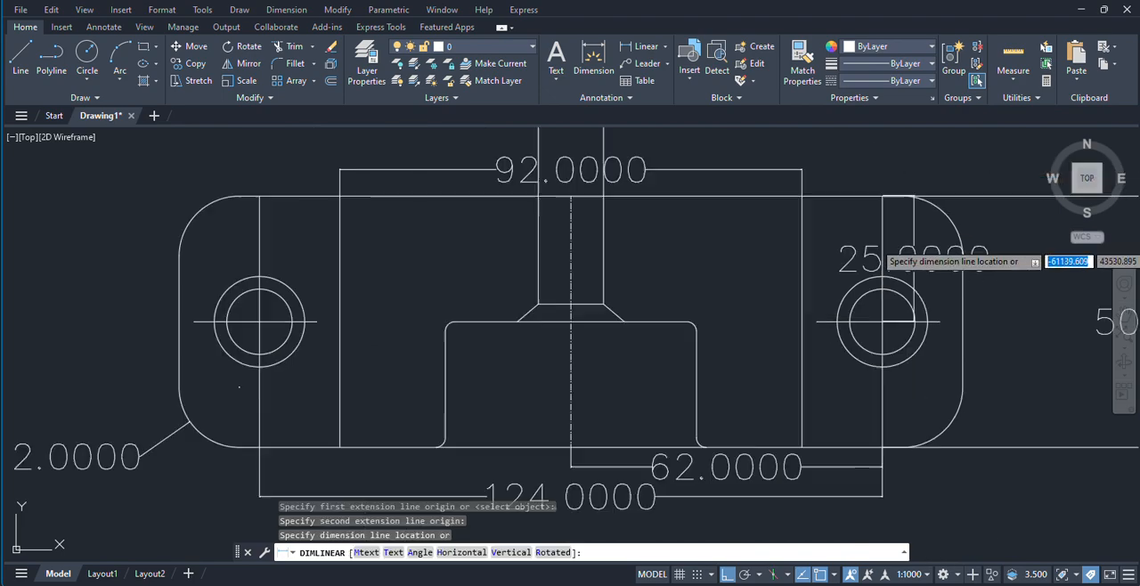
{"action": "middle_click_drag", "start_coordinate": [914, 242], "coordinate": [585, 246]}
{"action": "scroll", "coordinate": [588, 247], "scroll_direction": "down", "scroll_amount": 4}
{"action": "scroll", "coordinate": [673, 211], "scroll_direction": "up", "scroll_amount": 4}
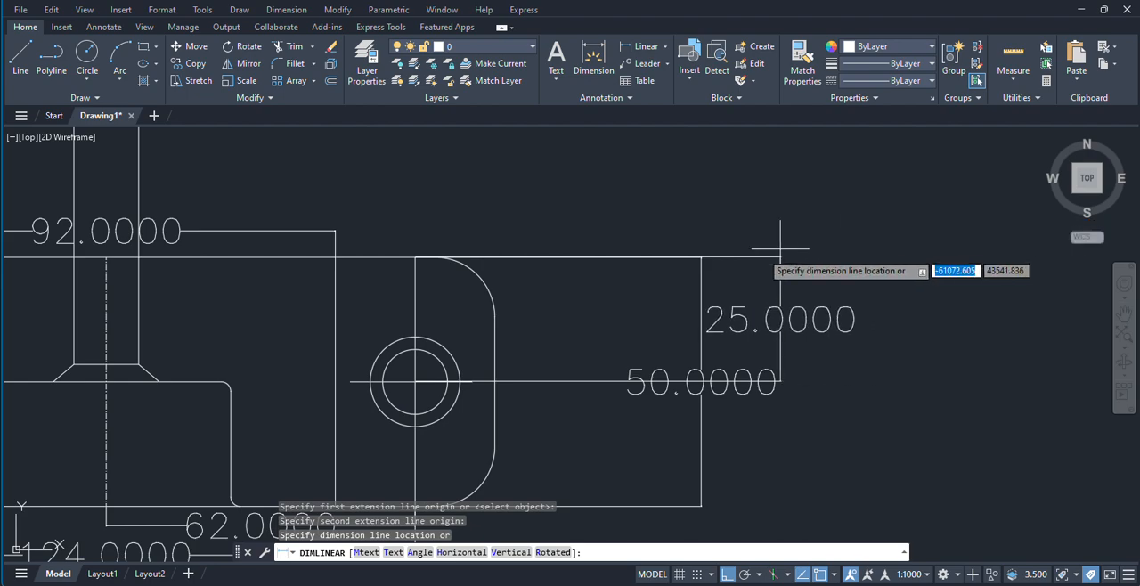
{"action": "scroll", "coordinate": [780, 250], "scroll_direction": "down", "scroll_amount": 3}
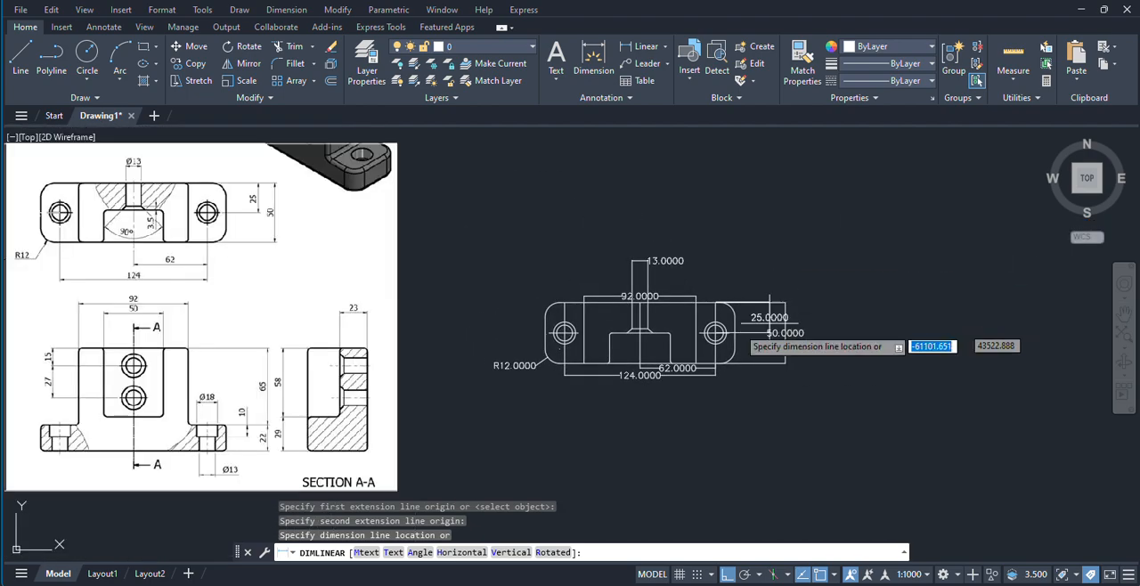
{"action": "scroll", "coordinate": [736, 325], "scroll_direction": "up", "scroll_amount": 4}
{"action": "left_click", "coordinate": [781, 308]}
{"action": "scroll", "coordinate": [788, 390], "scroll_direction": "down", "scroll_amount": 4}
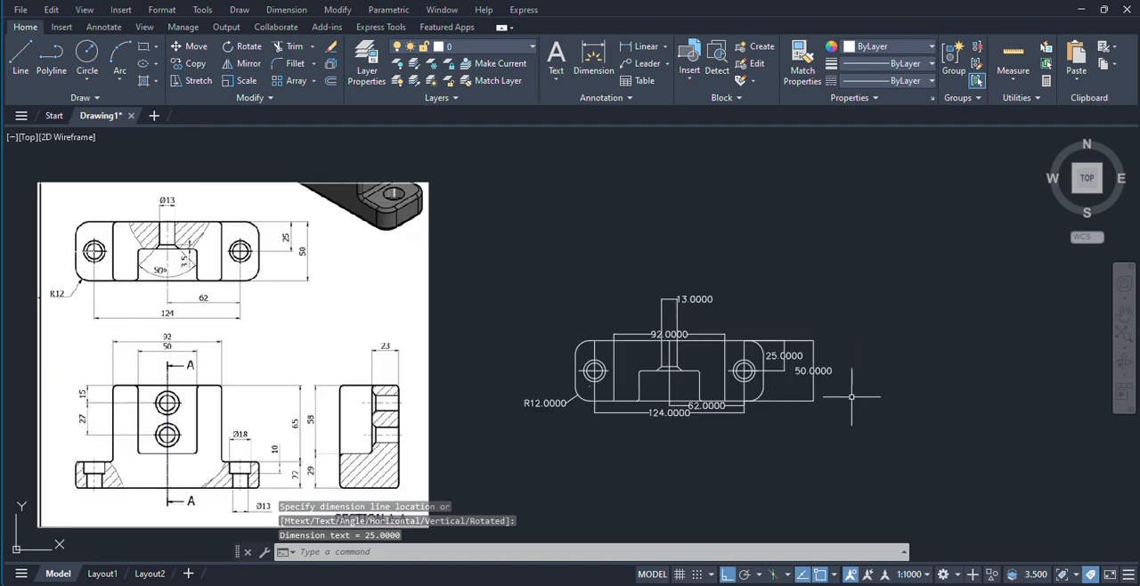
{"action": "middle_click_drag", "start_coordinate": [852, 397], "coordinate": [853, 350]}
{"action": "scroll", "coordinate": [854, 350], "scroll_direction": "down", "scroll_amount": 4}
{"action": "scroll", "coordinate": [751, 372], "scroll_direction": "up", "scroll_amount": 4}
{"action": "middle_click_drag", "start_coordinate": [800, 402], "coordinate": [737, 424]}
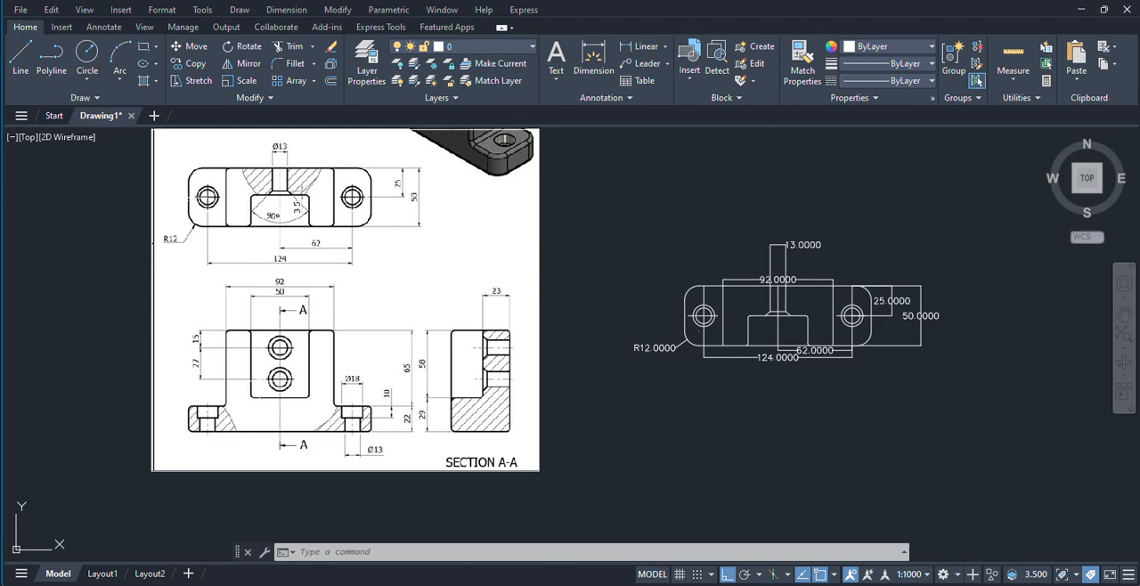
{"action": "scroll", "coordinate": [346, 406], "scroll_direction": "down", "scroll_amount": 2}
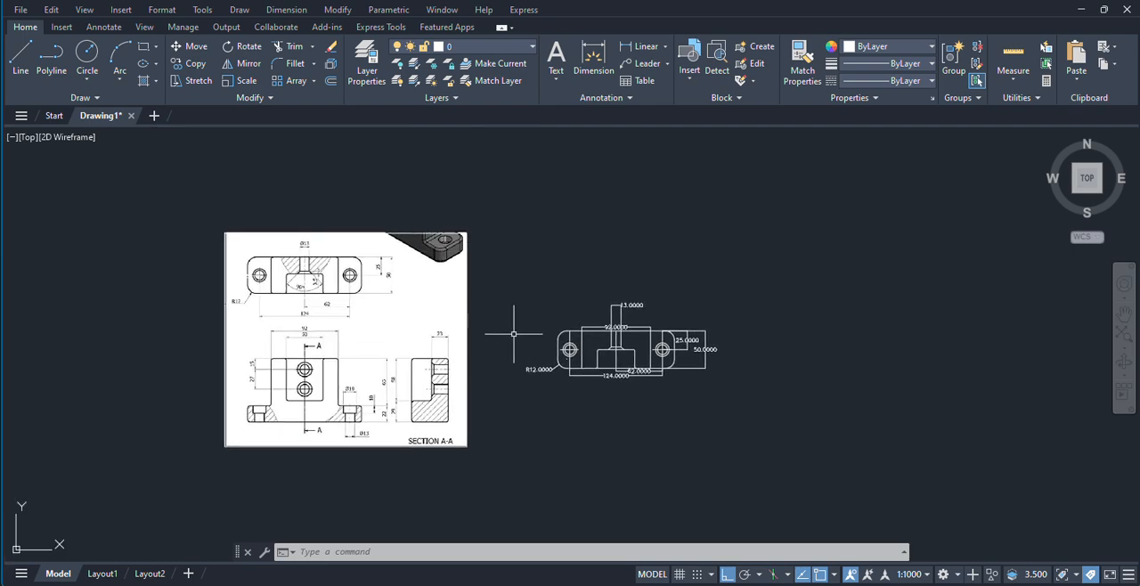
{"action": "scroll", "coordinate": [569, 401], "scroll_direction": "up", "scroll_amount": 4}
{"action": "scroll", "coordinate": [572, 396], "scroll_direction": "down", "scroll_amount": 2}
{"action": "middle_click_drag", "start_coordinate": [563, 407], "coordinate": [562, 424]}
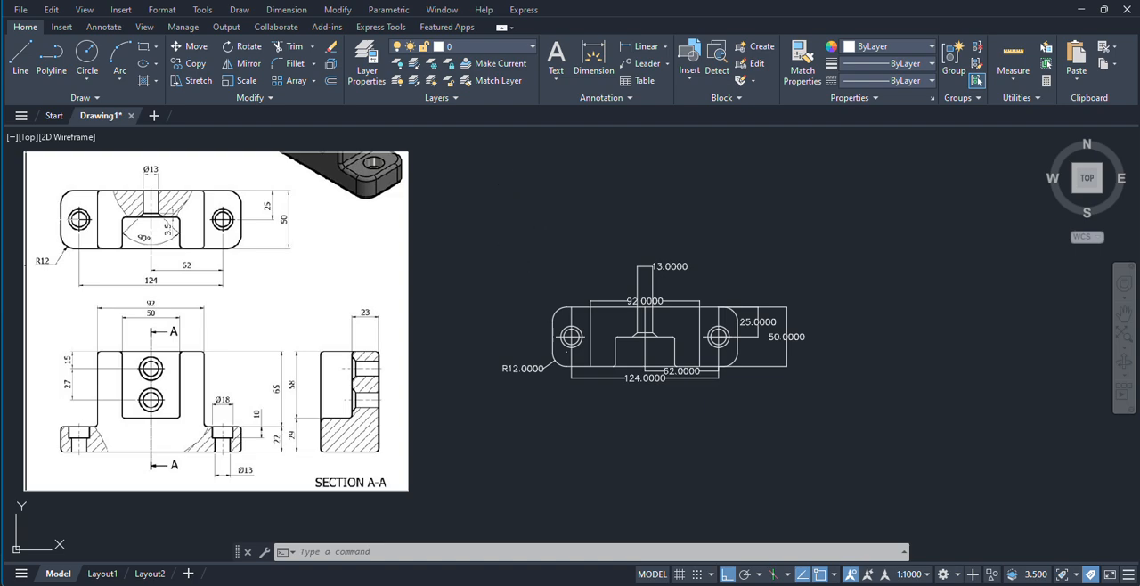
{"action": "middle_click_drag", "start_coordinate": [527, 230], "coordinate": [565, 254]}
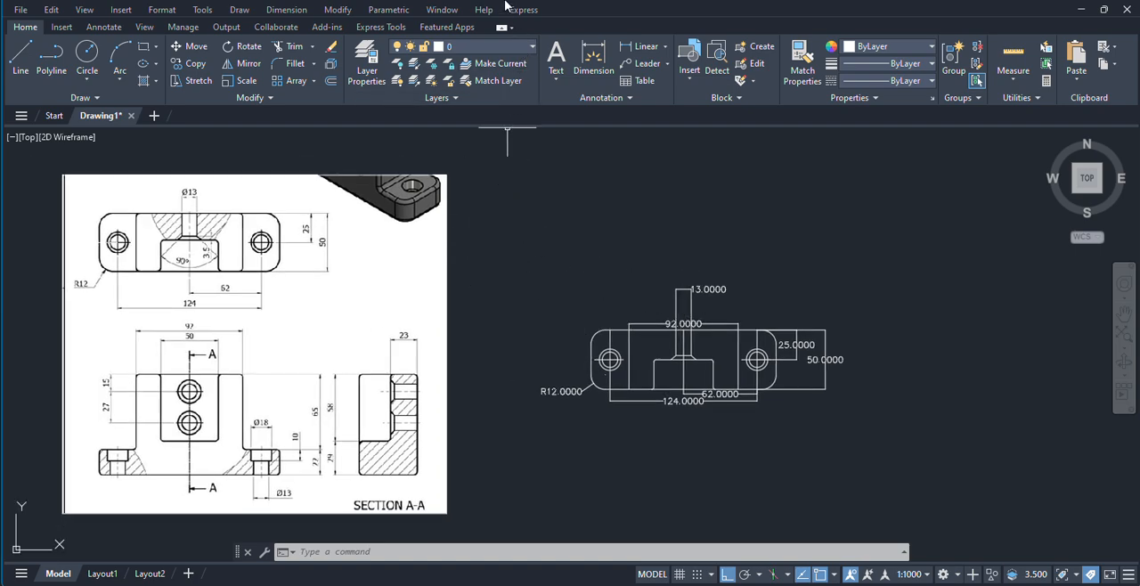